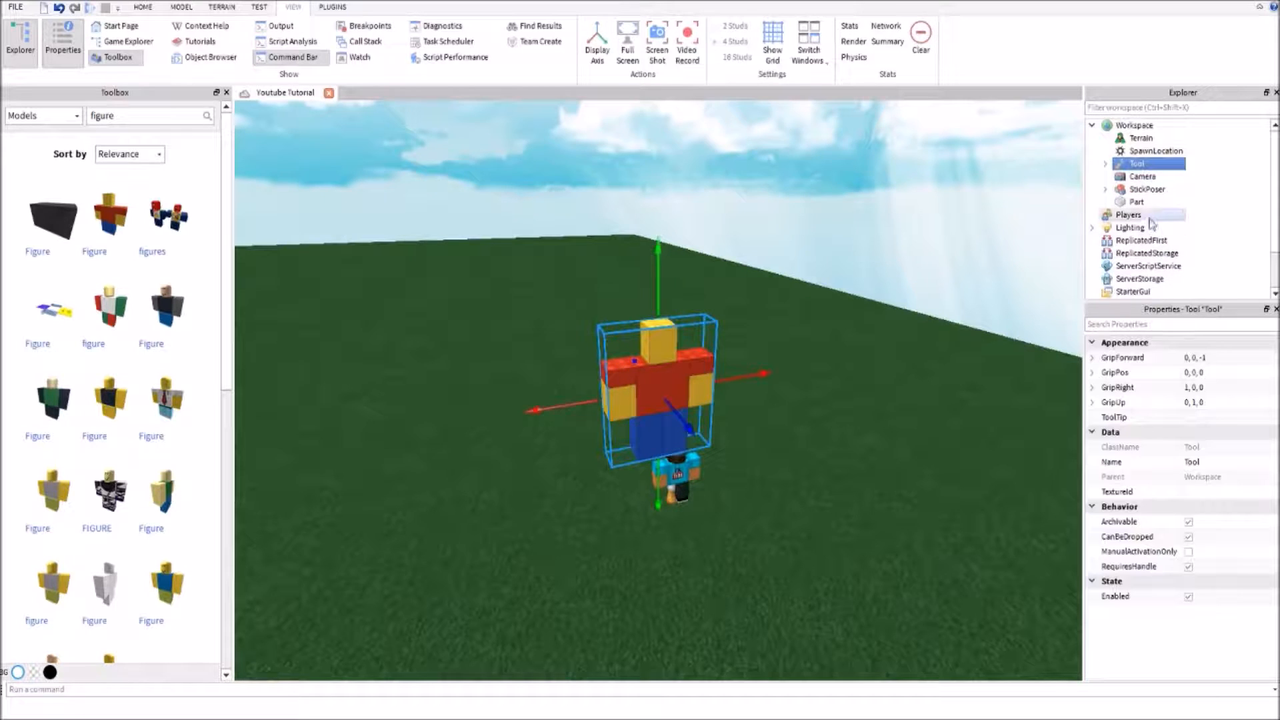
Delete the Tool figure and insert the dark-shirted Figure model with blue trousers into the scene
key(Delete)
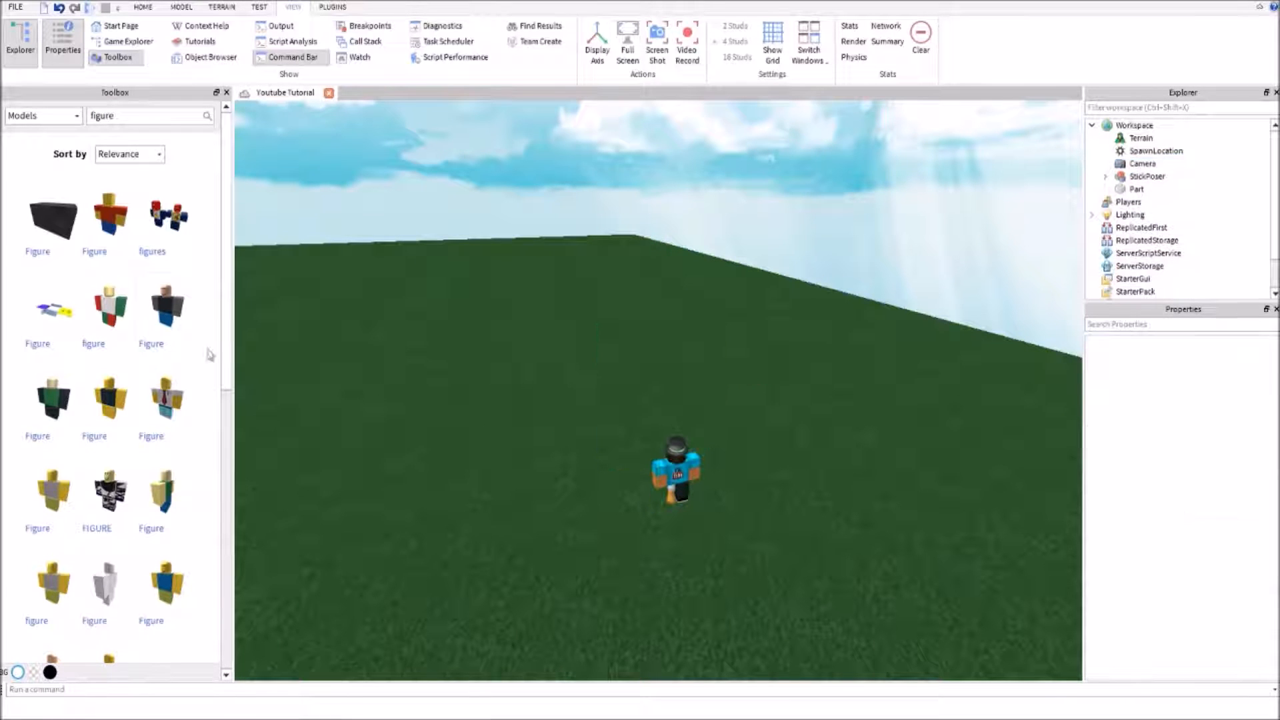
click(173, 313)
right_drag(535, 377, 565, 383)
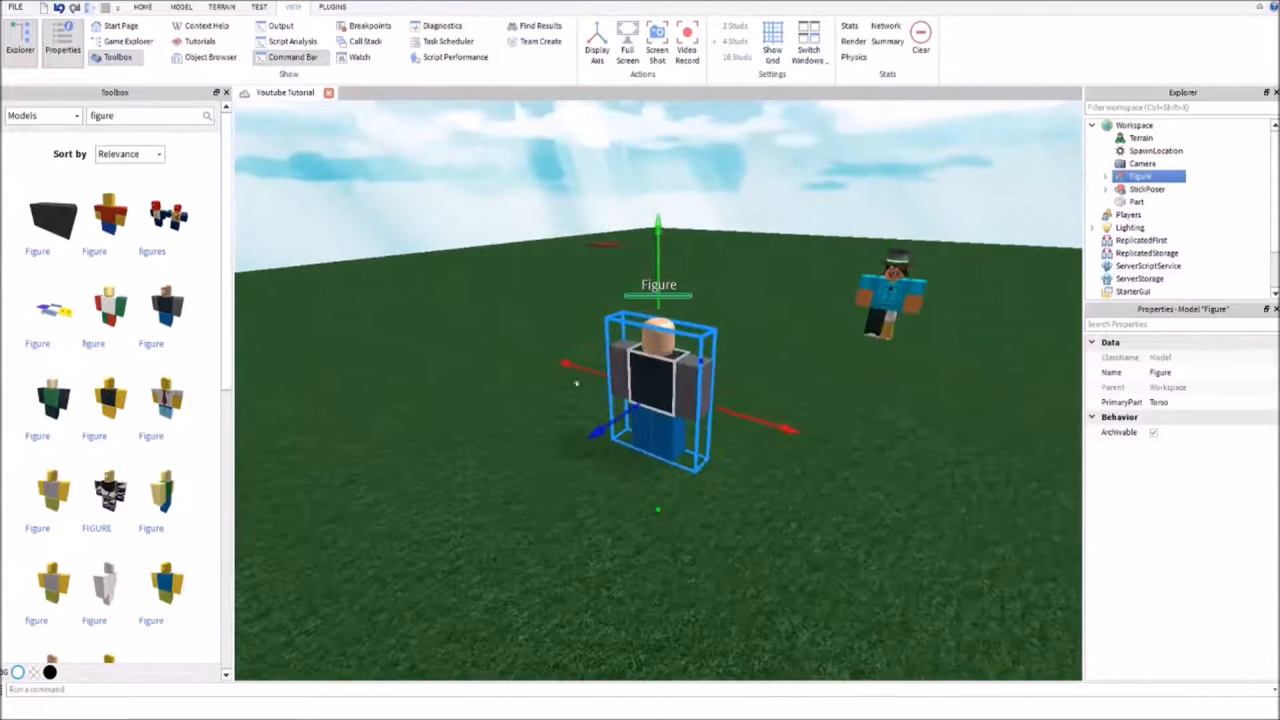
Delete the dark-shirted Figure model from the scene
click(932, 122)
click(669, 381)
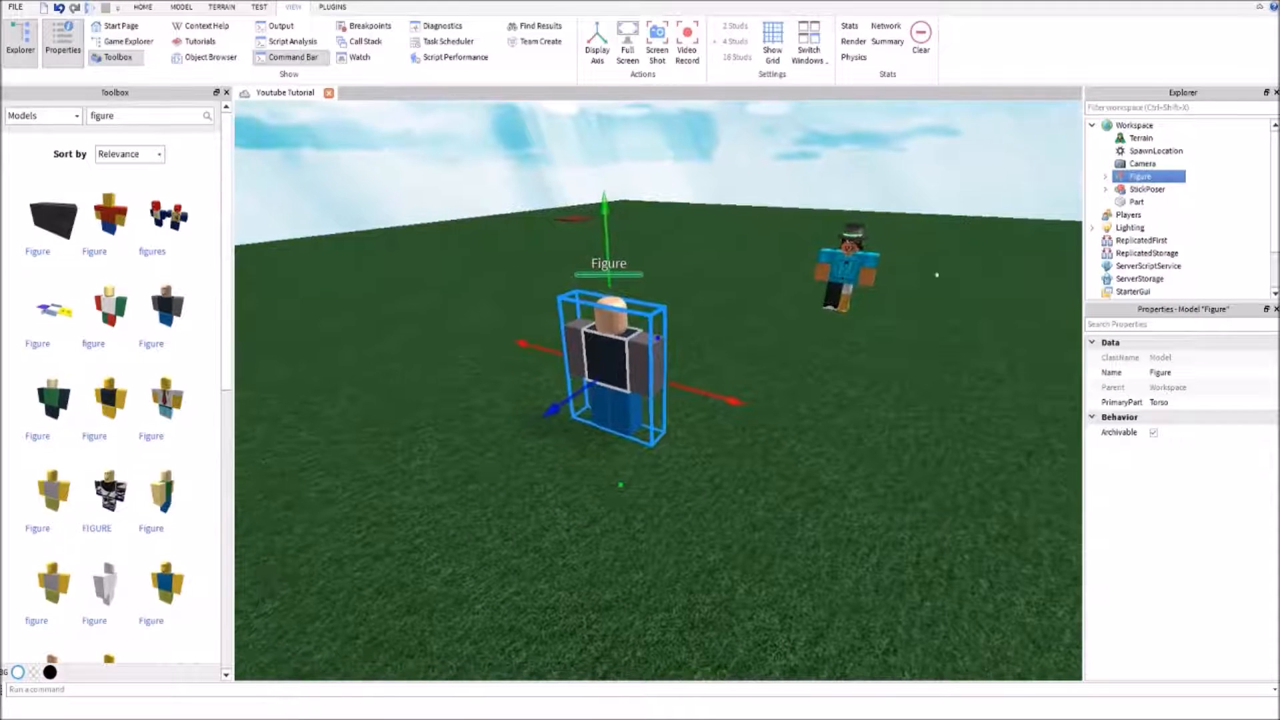
key(Delete)
Examine the StickPoser character and its pose from several angles, close up and from a distance
click(865, 274)
key(f)
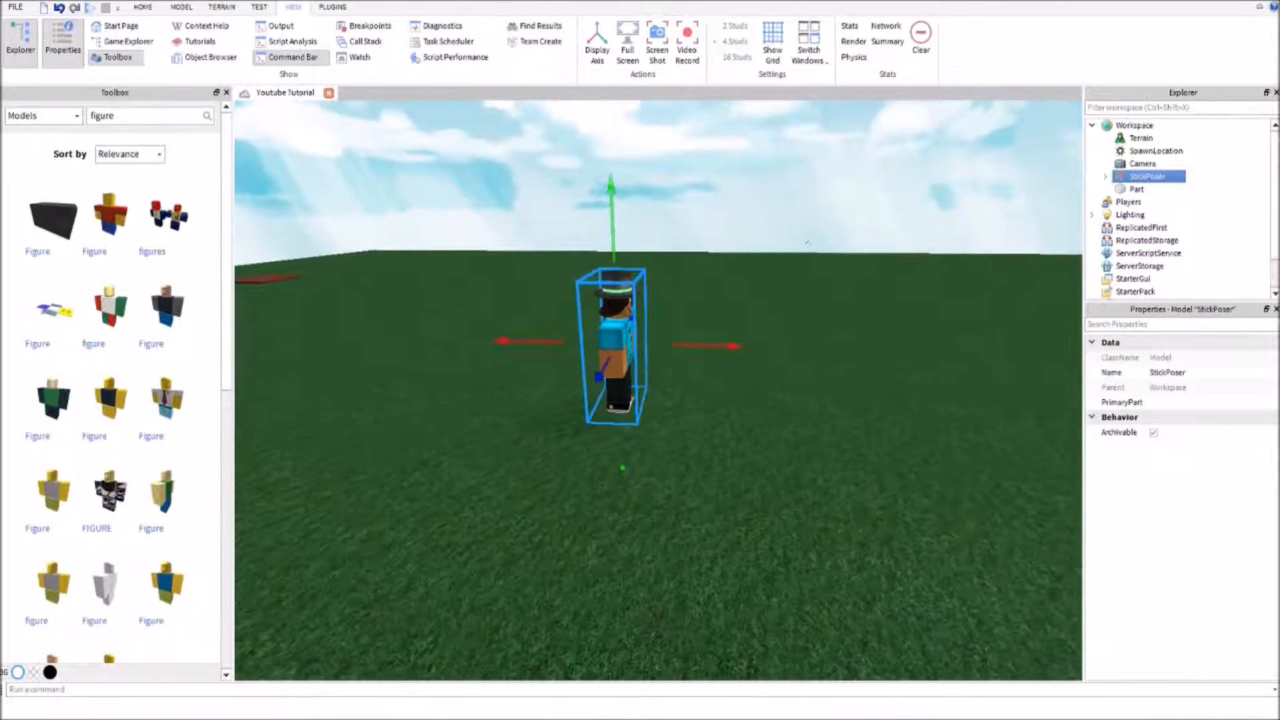
click(758, 256)
click(610, 342)
click(707, 248)
right_drag(706, 248, 654, 332)
scroll(706, 248, up, 3)
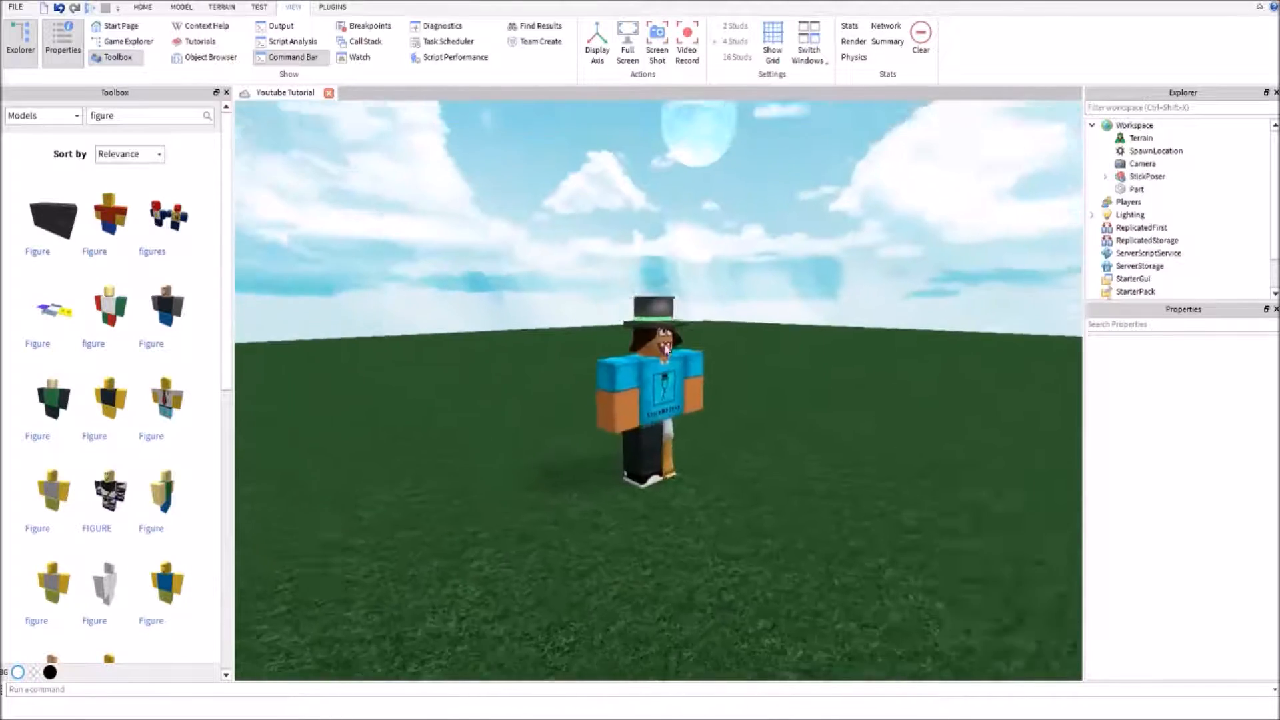
scroll(654, 332, up, 4)
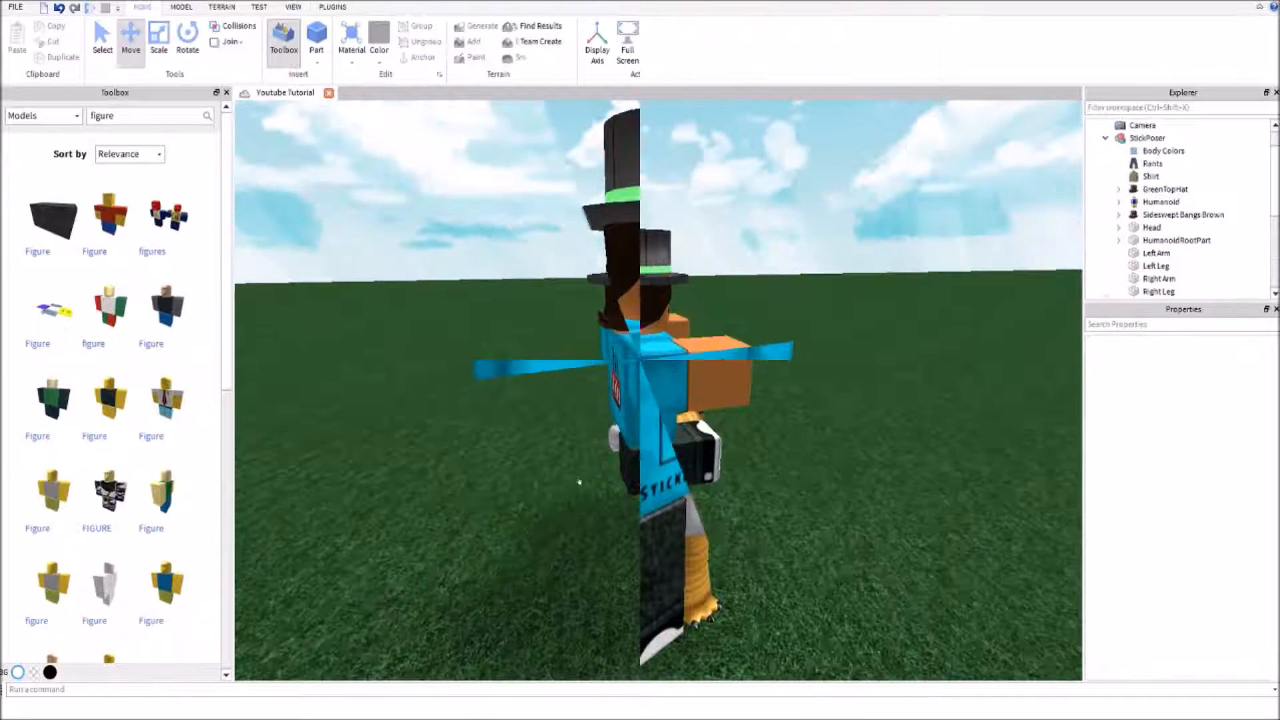
right_drag(961, 249, 946, 230)
scroll(946, 230, down, 4)
mouse_move(624, 440)
mouse_down()
mouse_move(508, 465)
mouse_move(657, 395)
mouse_move(618, 425)
mouse_up()
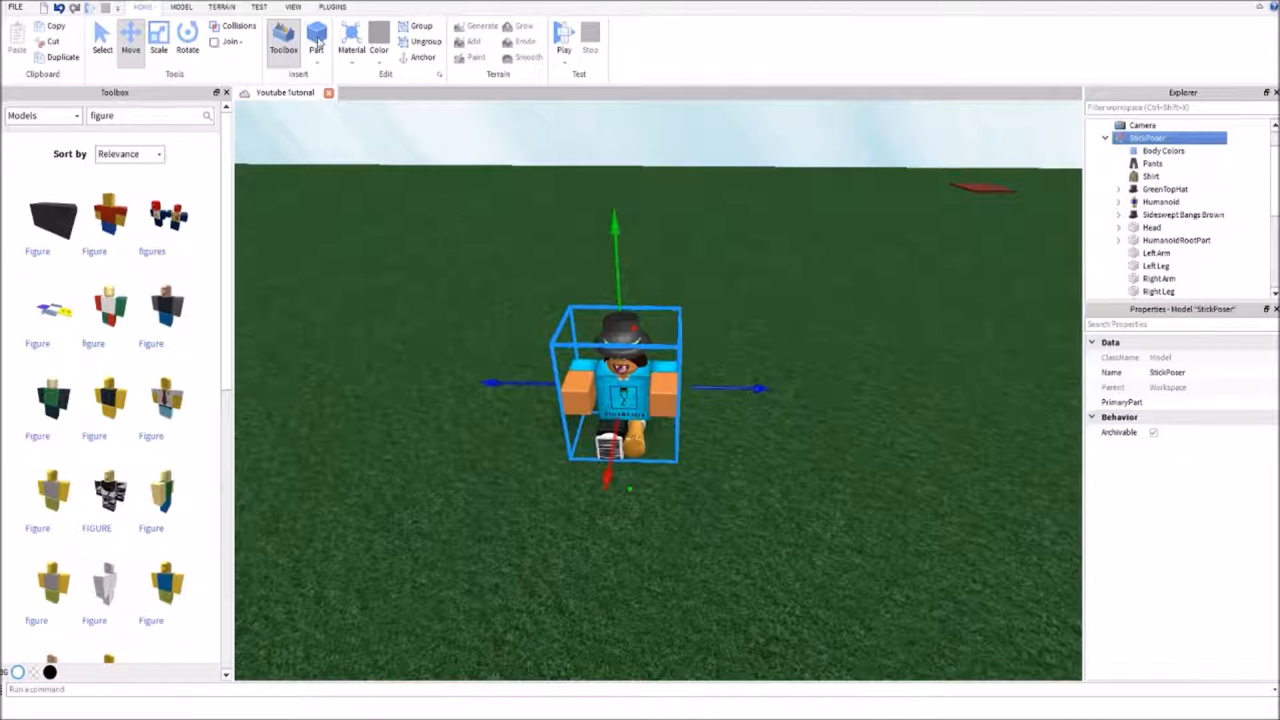
Insert a new part and set its material to Wood and its brick color to Cork
click(317, 40)
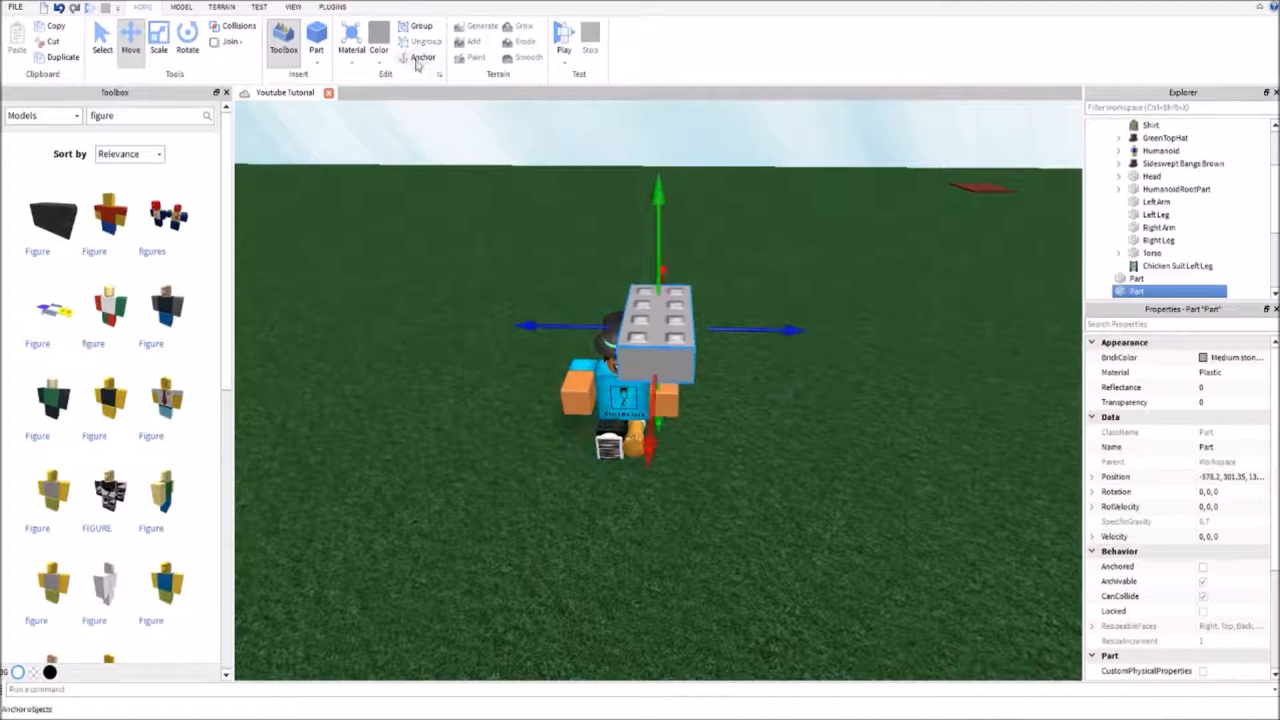
click(1230, 375)
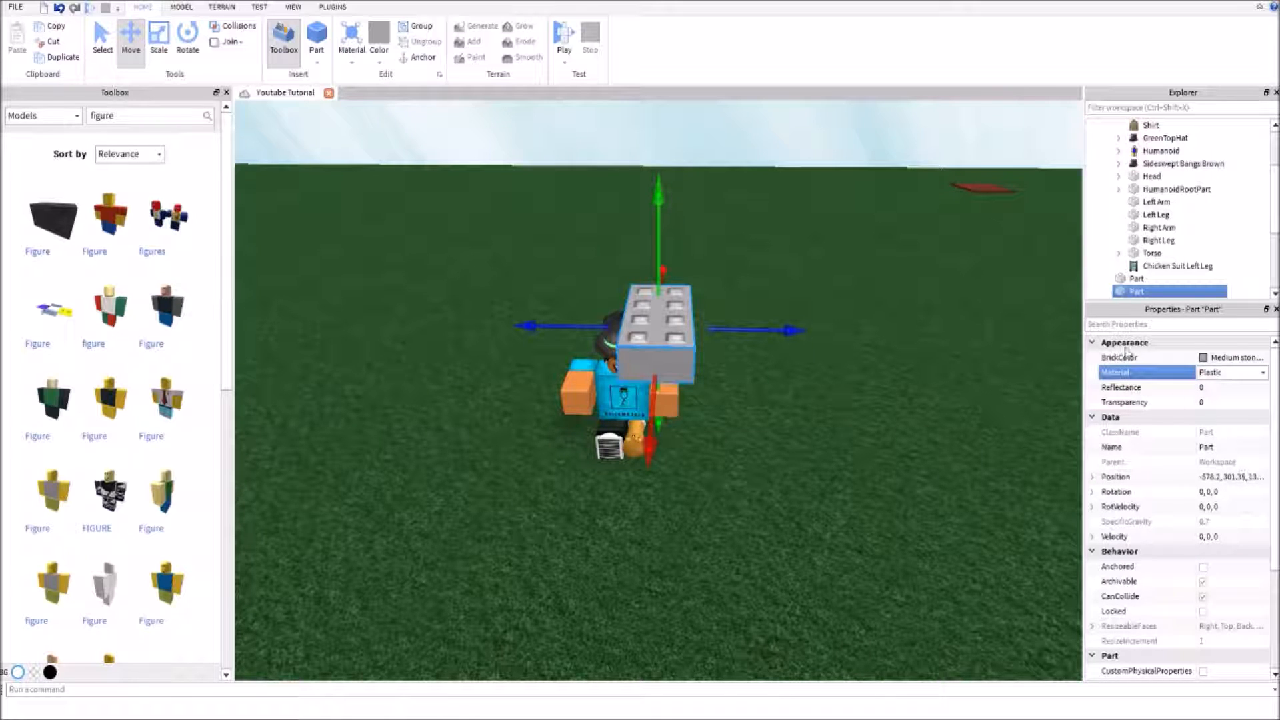
click(1224, 466)
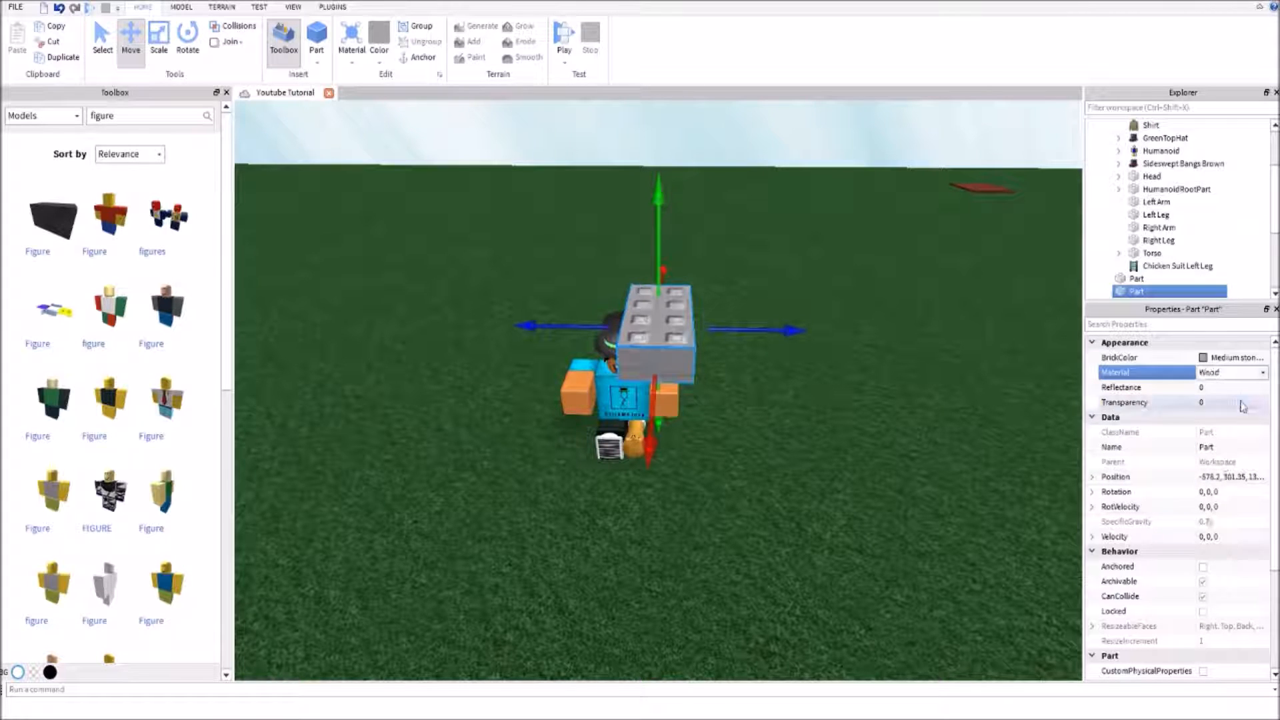
click(1252, 357)
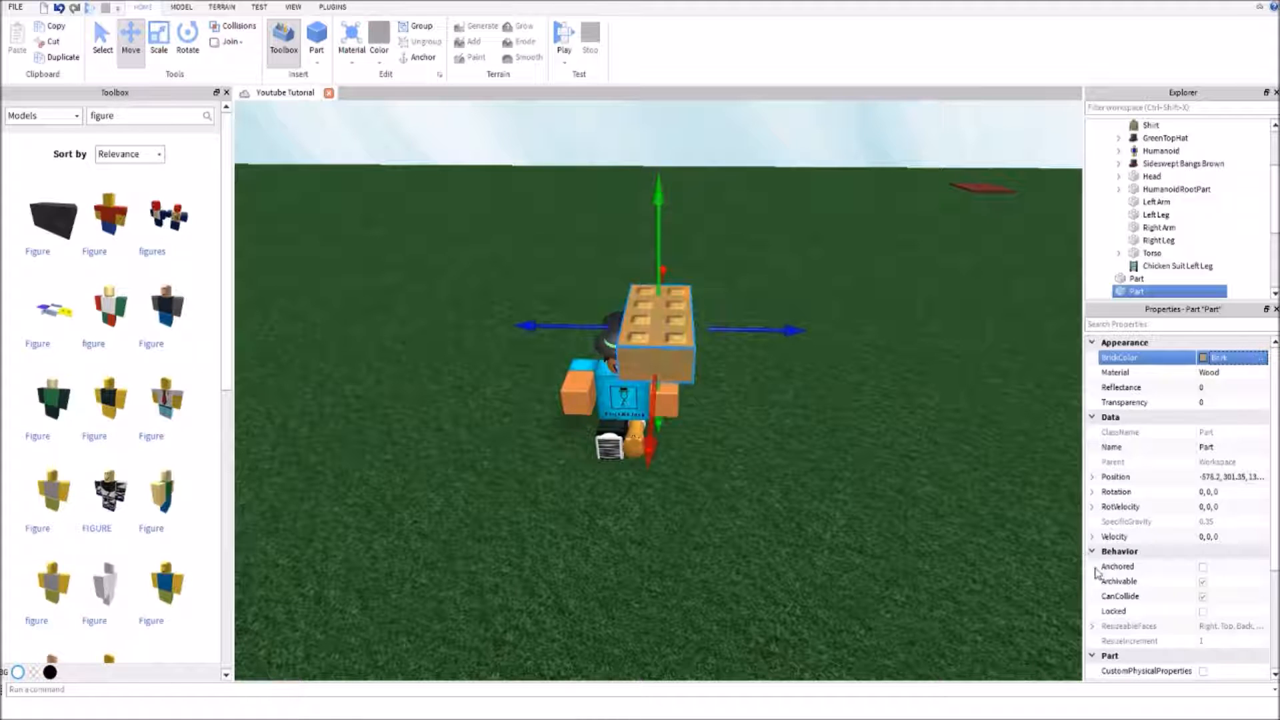
Move the wooden part onto the grass in front of the seated StickPoser character
click(759, 150)
right_drag(720, 374, 626, 380)
drag(678, 357, 480, 513)
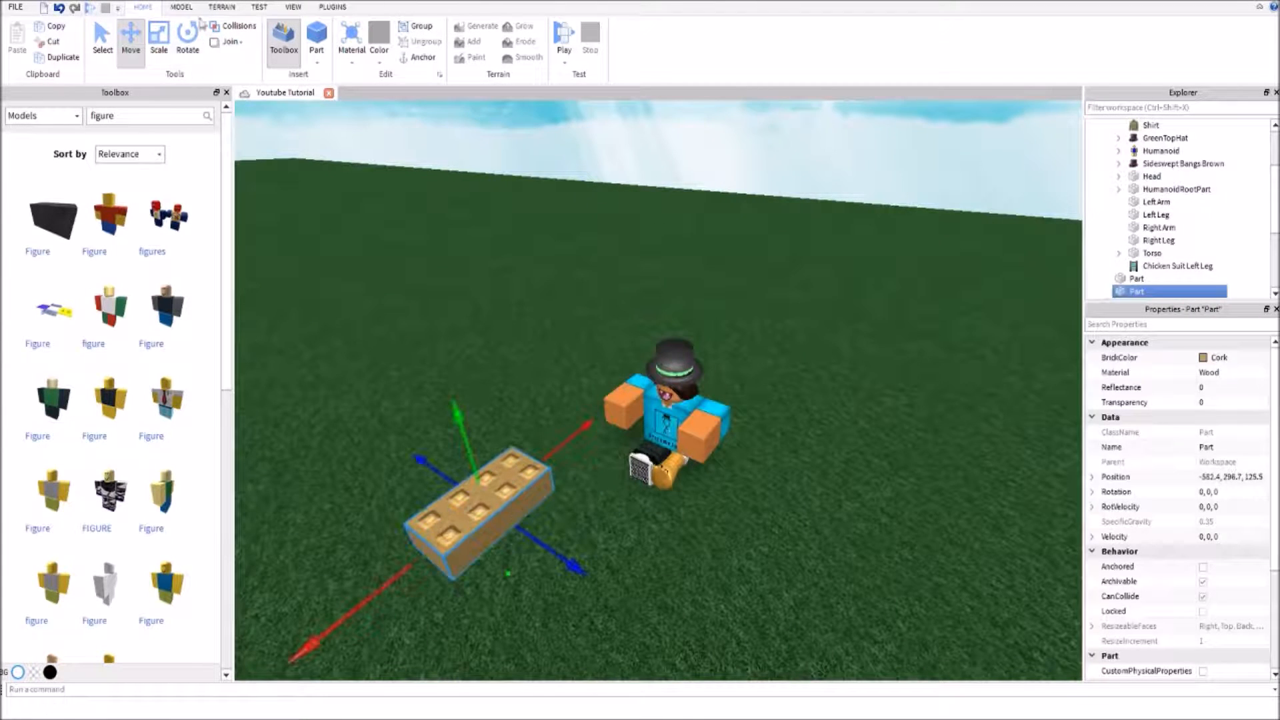
Set the move snapping increment to 0.10 studs
click(176, 10)
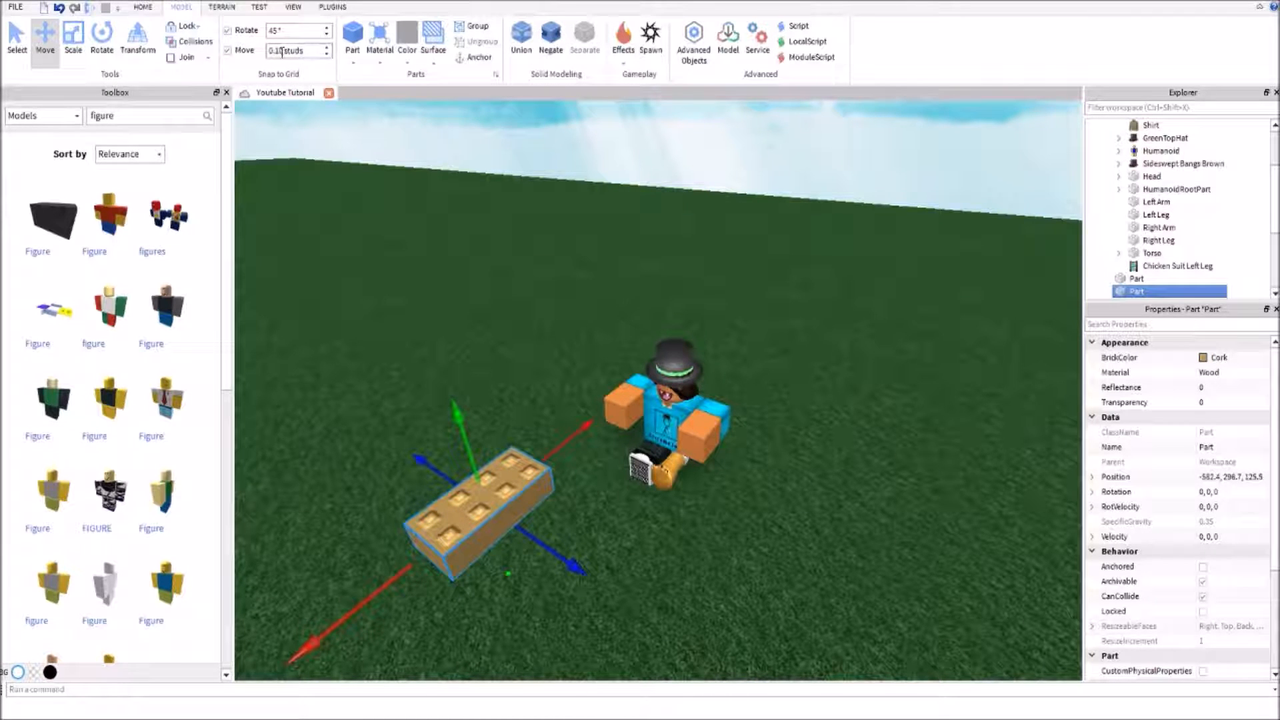
key(BackSpace)
text(1)
key(Return)
Scale the wooden part along its sides down to a thin upright leg
click(74, 36)
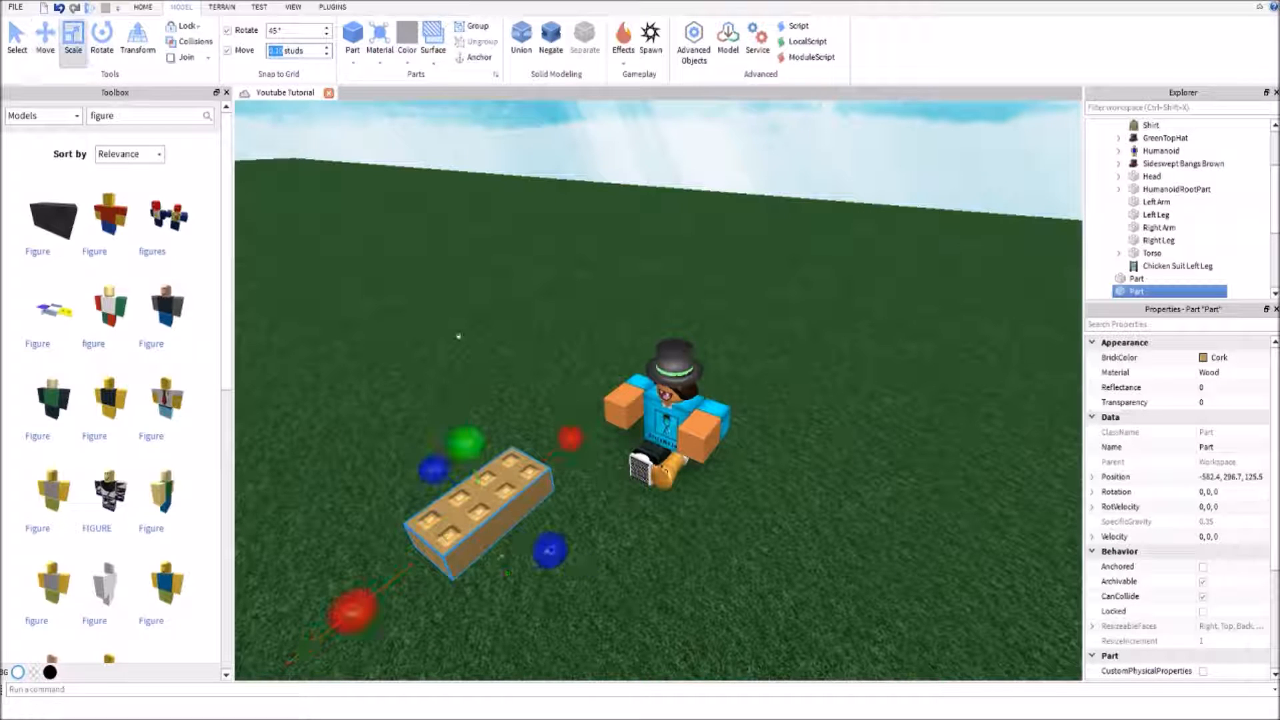
drag(544, 559, 510, 524)
drag(338, 581, 465, 498)
mouse_move(513, 461)
mouse_down()
mouse_move(536, 410)
mouse_move(523, 479)
mouse_up()
right_drag(524, 479, 525, 478)
scroll(526, 478, up, 2)
drag(650, 409, 612, 528)
drag(655, 438, 659, 382)
Insert a Figure model beside StickPoser and place the wooden leg against the figure's leg to compare their sizes
click(692, 374)
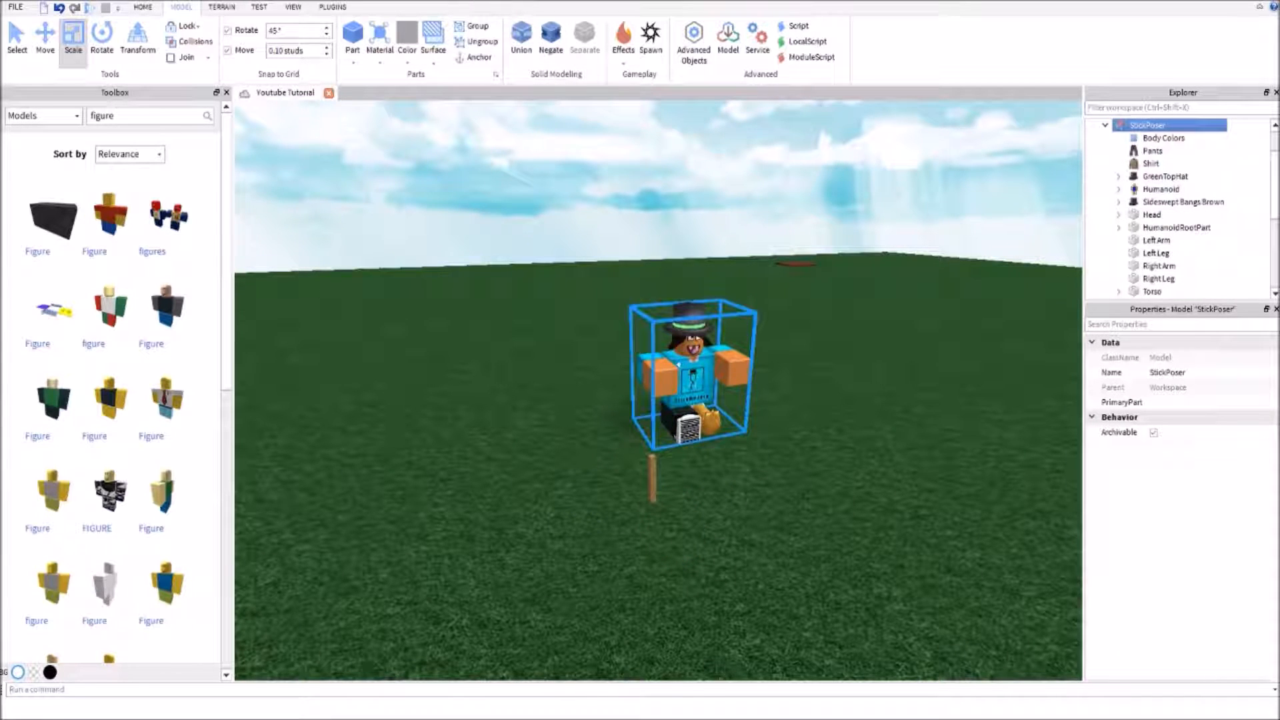
scroll(678, 365, up, 1)
scroll(679, 364, up, 2)
drag(678, 365, 705, 374)
right_drag(705, 375, 780, 404)
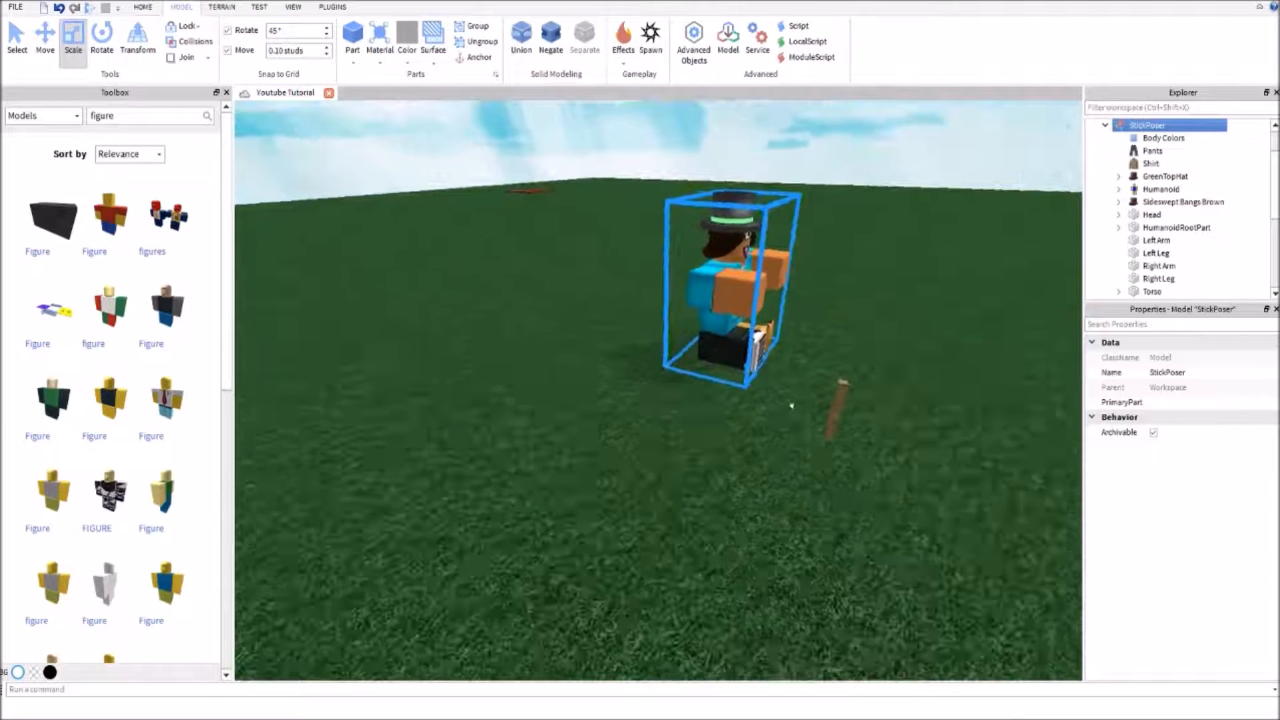
click(836, 395)
key(d)
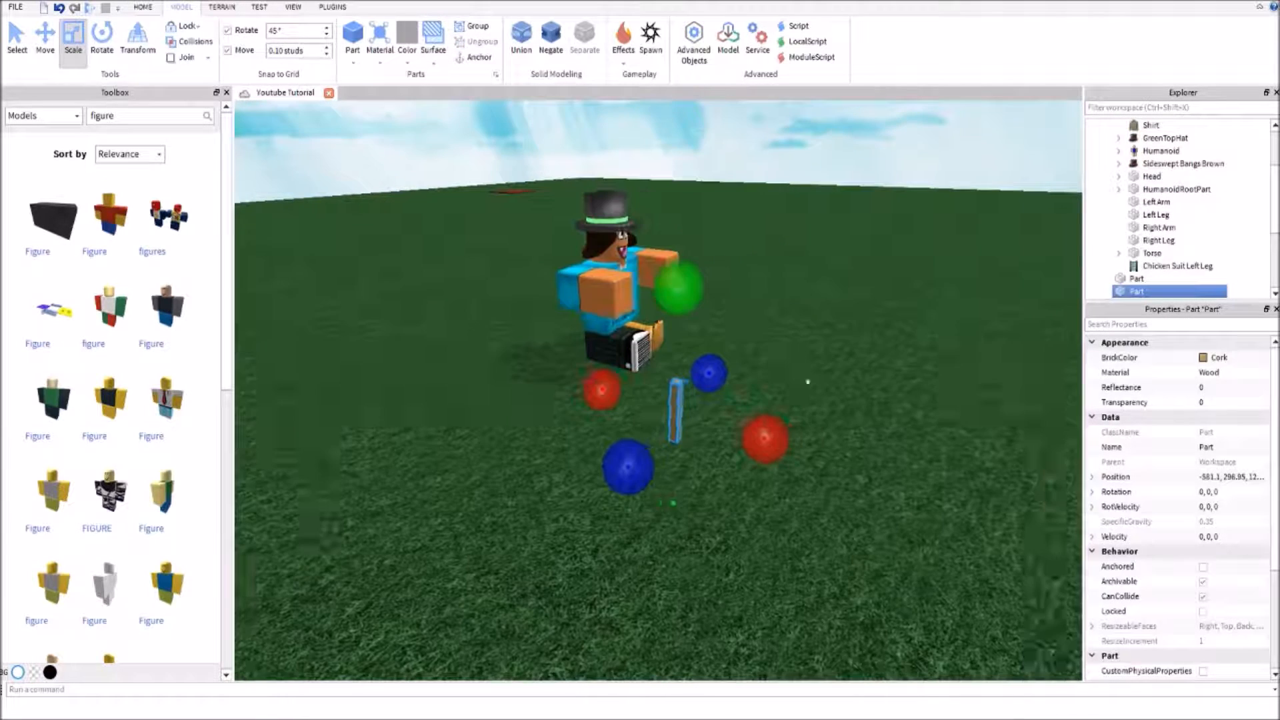
click(173, 315)
drag(663, 312, 555, 437)
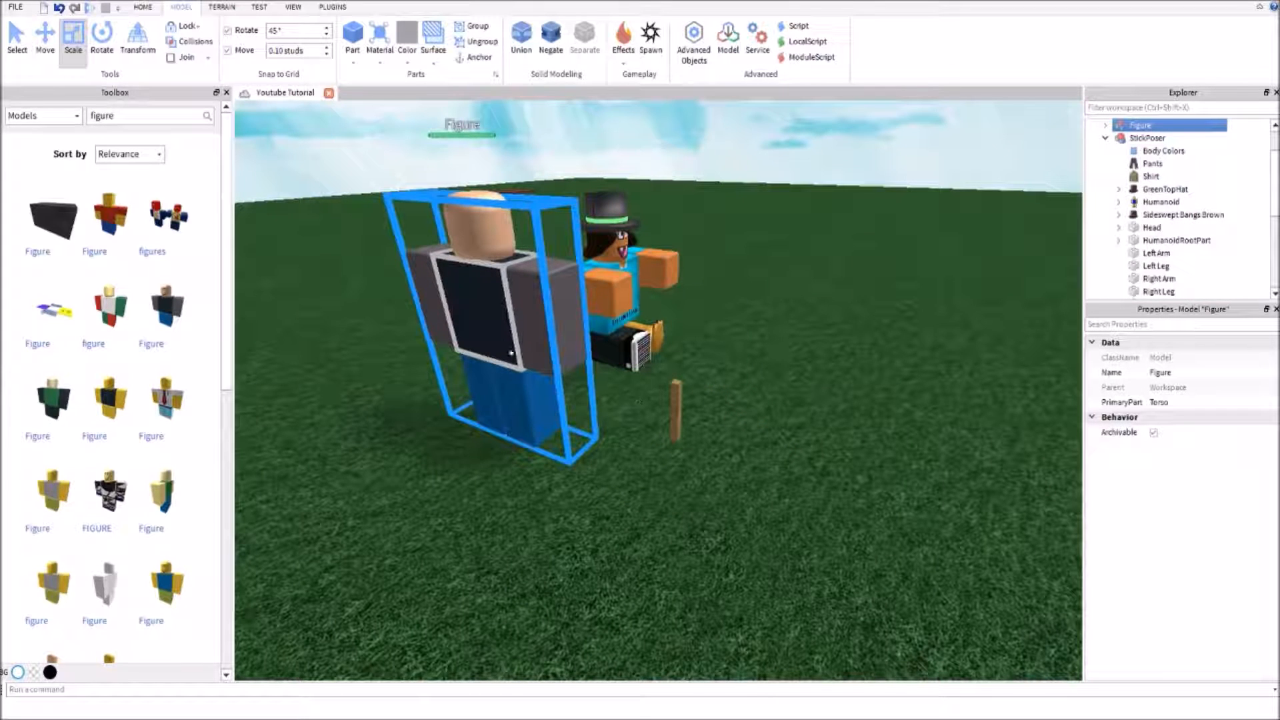
drag(511, 354, 509, 345)
drag(668, 394, 502, 403)
drag(467, 299, 472, 283)
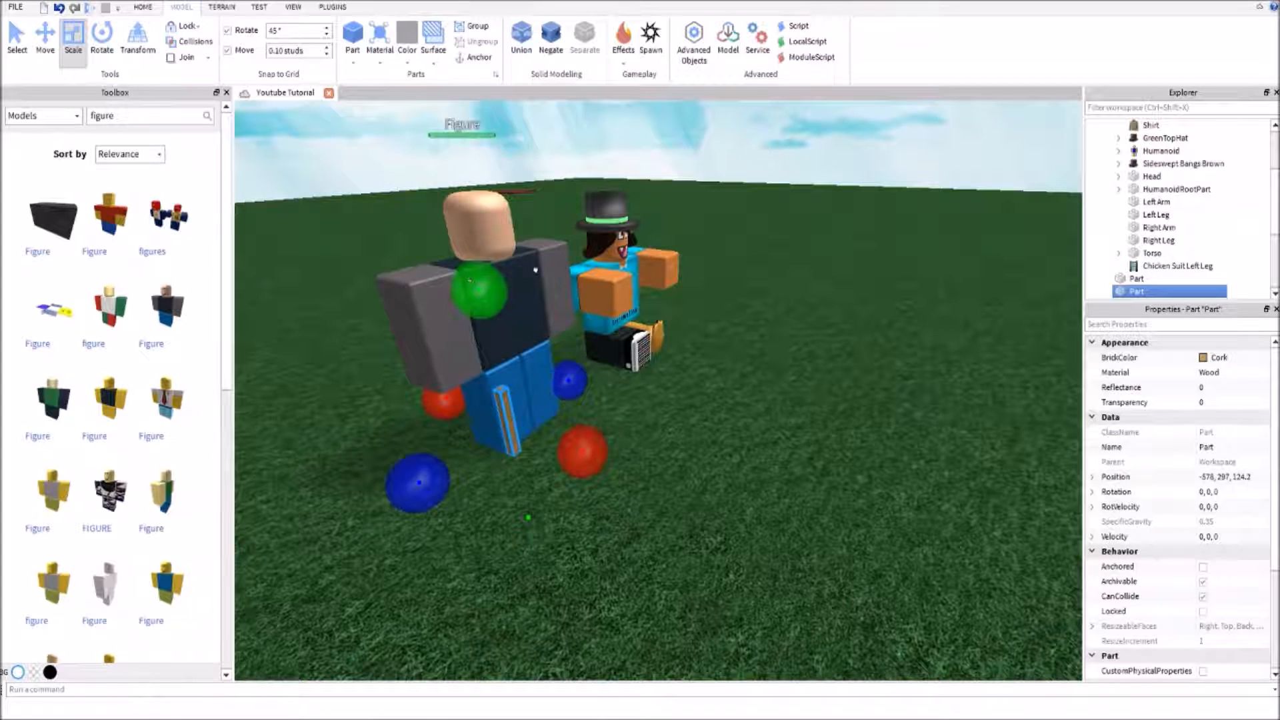
Delete the comparison figure and move the seated StickPoser character over the wooden leg
click(515, 280)
key(Delete)
click(501, 399)
right_drag(501, 400, 402, 326)
drag(659, 366, 512, 438)
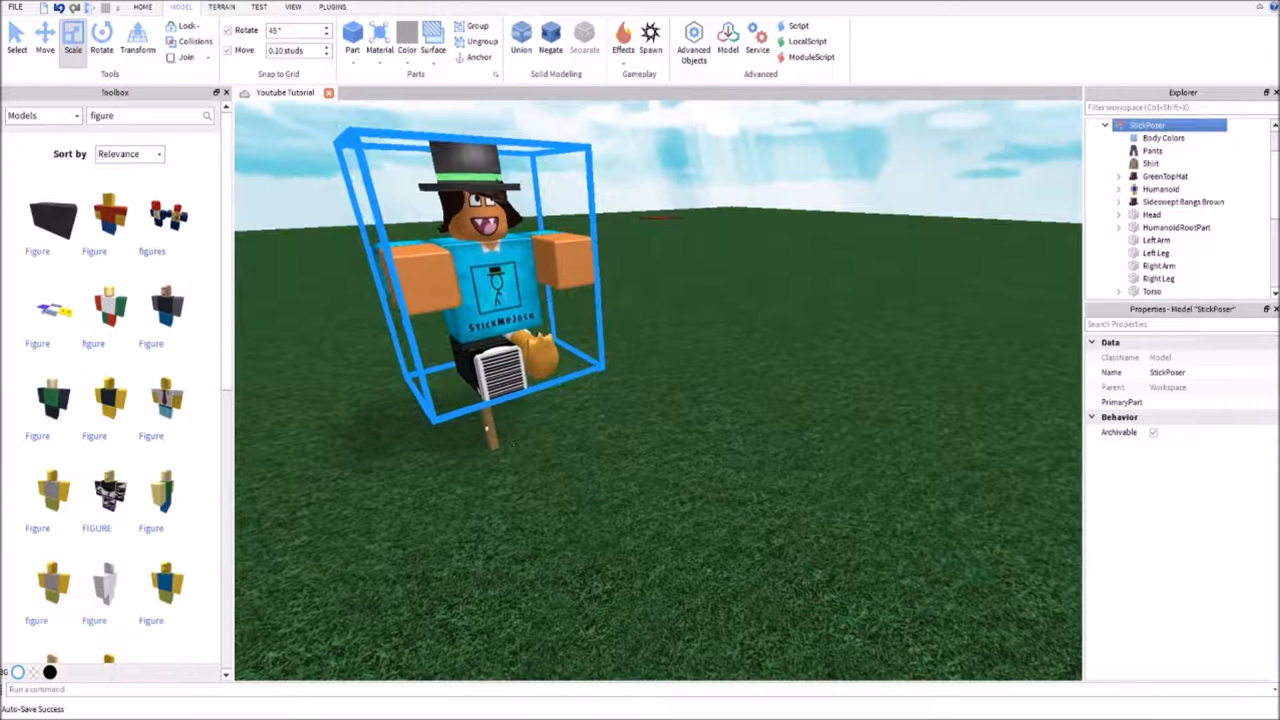
Duplicate the wooden leg and move the copy about 1.7 studs sideways to the character's other side
click(46, 44)
scroll(514, 348, up, 3)
right_drag(514, 348, 597, 285)
scroll(597, 286, down, 3)
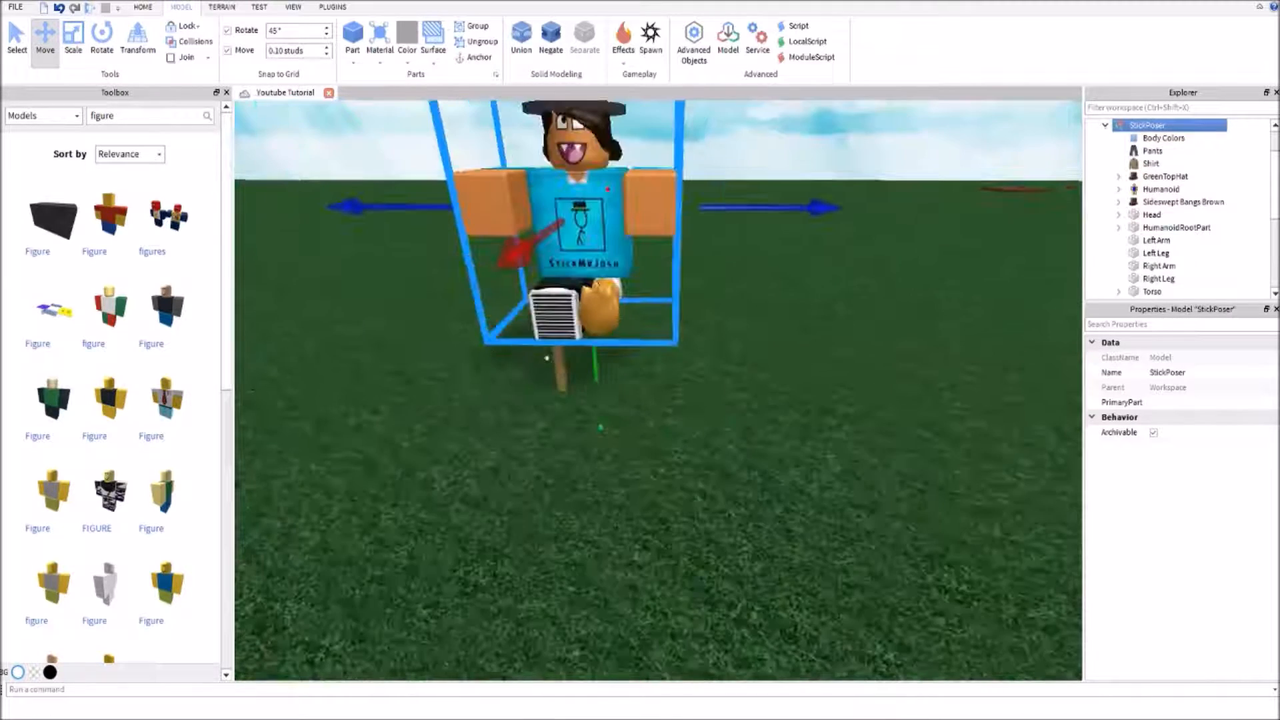
click(561, 373)
key(ctrl+d)
drag(614, 360, 674, 368)
scroll(674, 368, up, 5)
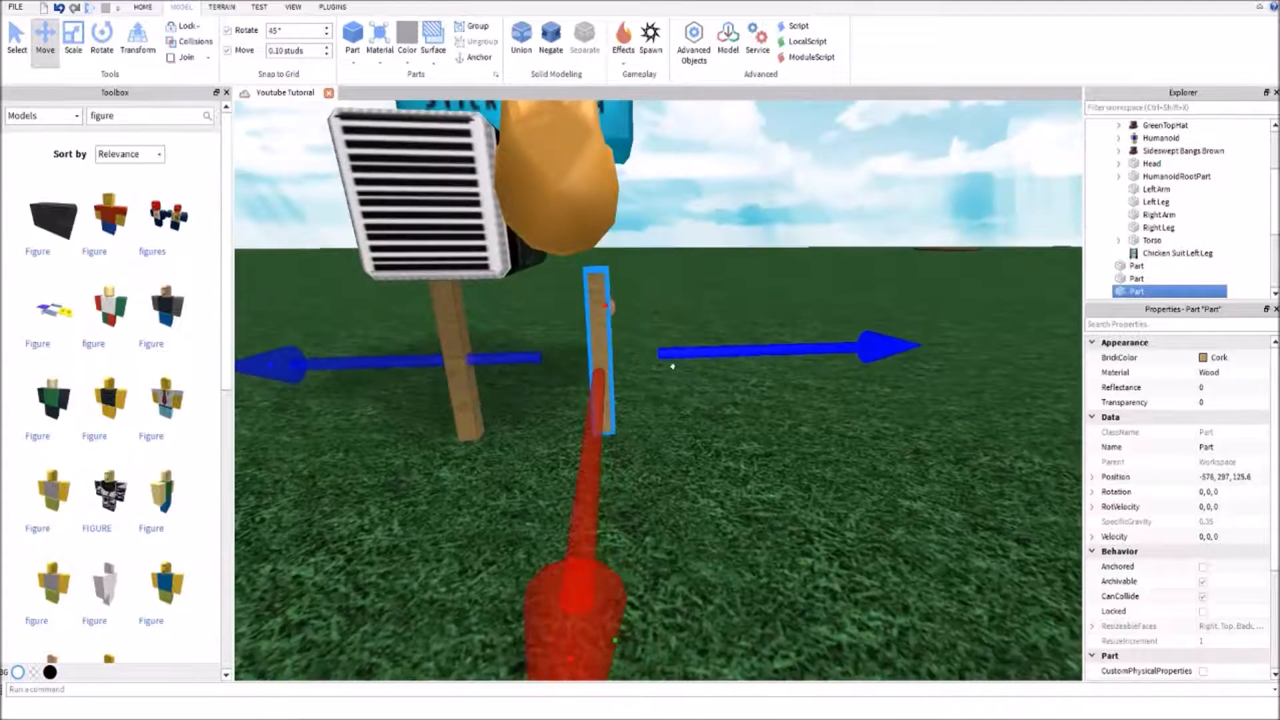
drag(737, 338, 754, 344)
click(774, 154)
right_drag(774, 154, 746, 172)
scroll(746, 172, down, 6)
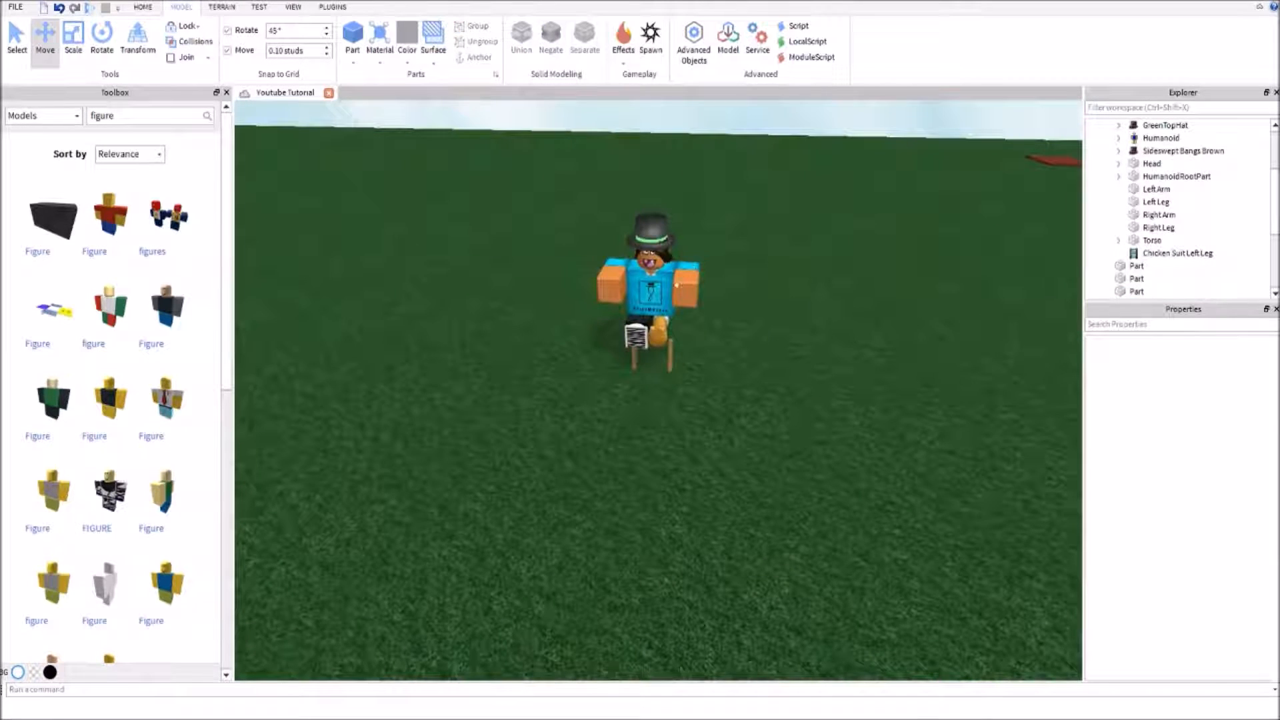
Move the seated StickPoser character forward so that it sits above the two wooden legs
scroll(748, 306, up, 6)
right_drag(749, 306, 700, 331)
scroll(678, 382, down, 3)
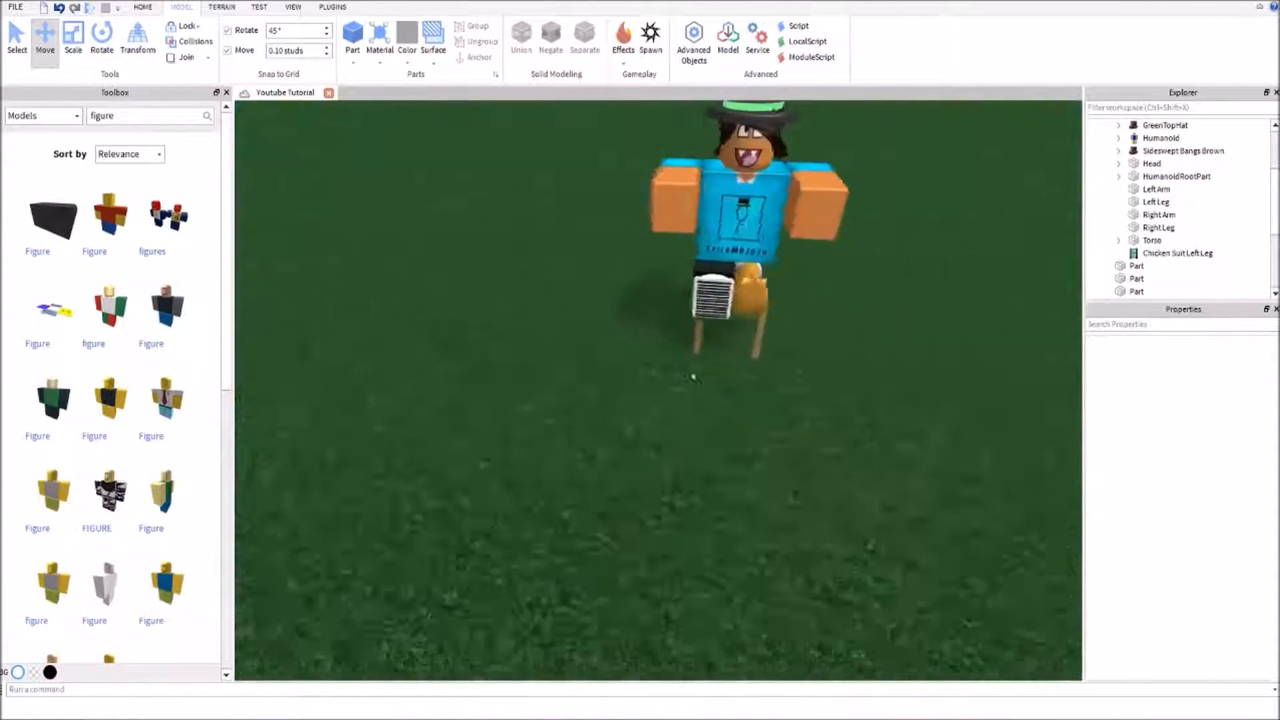
key(d)
click(538, 291)
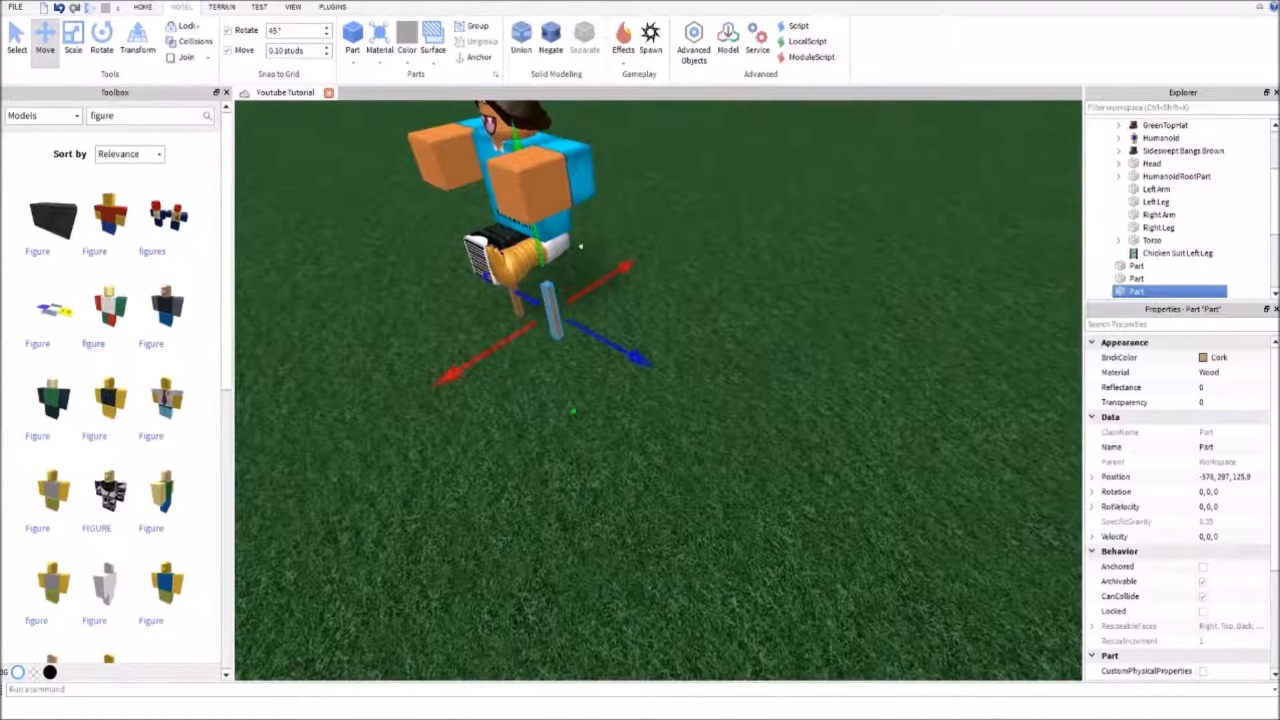
click(560, 304)
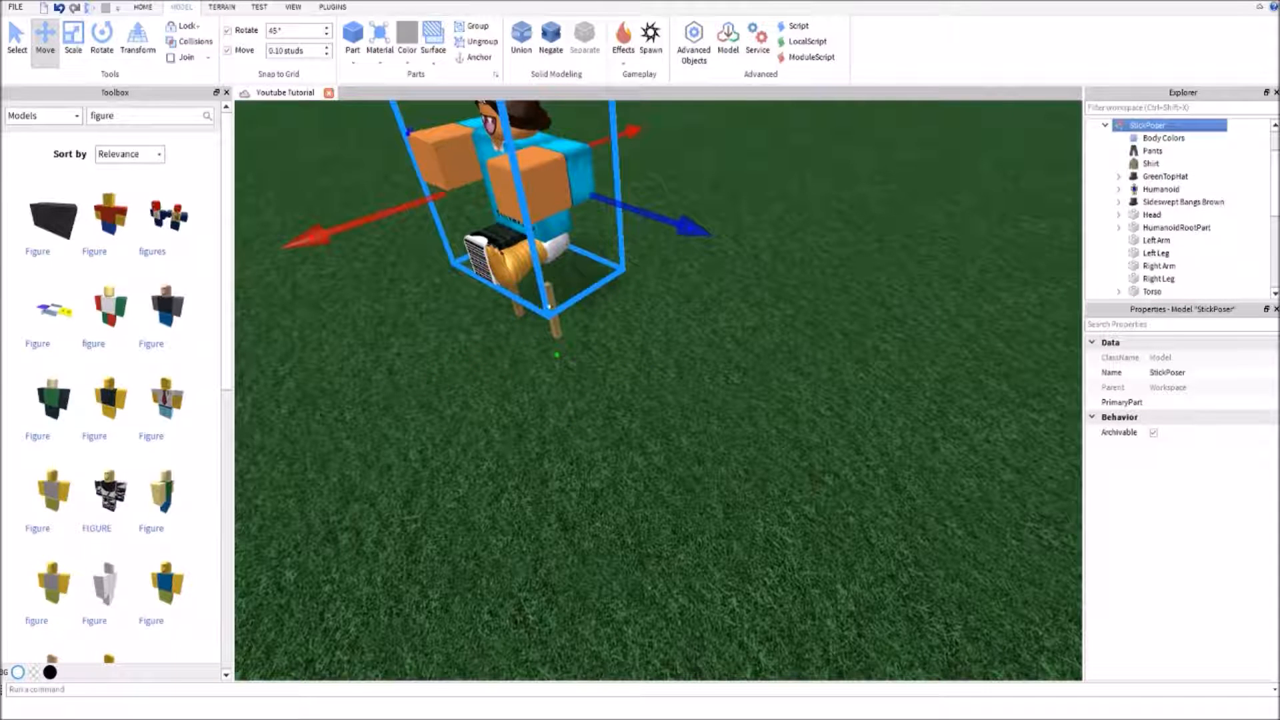
drag(641, 212, 646, 213)
drag(380, 219, 335, 239)
right_drag(581, 273, 582, 270)
drag(825, 128, 814, 127)
right_drag(814, 127, 750, 232)
drag(722, 285, 728, 282)
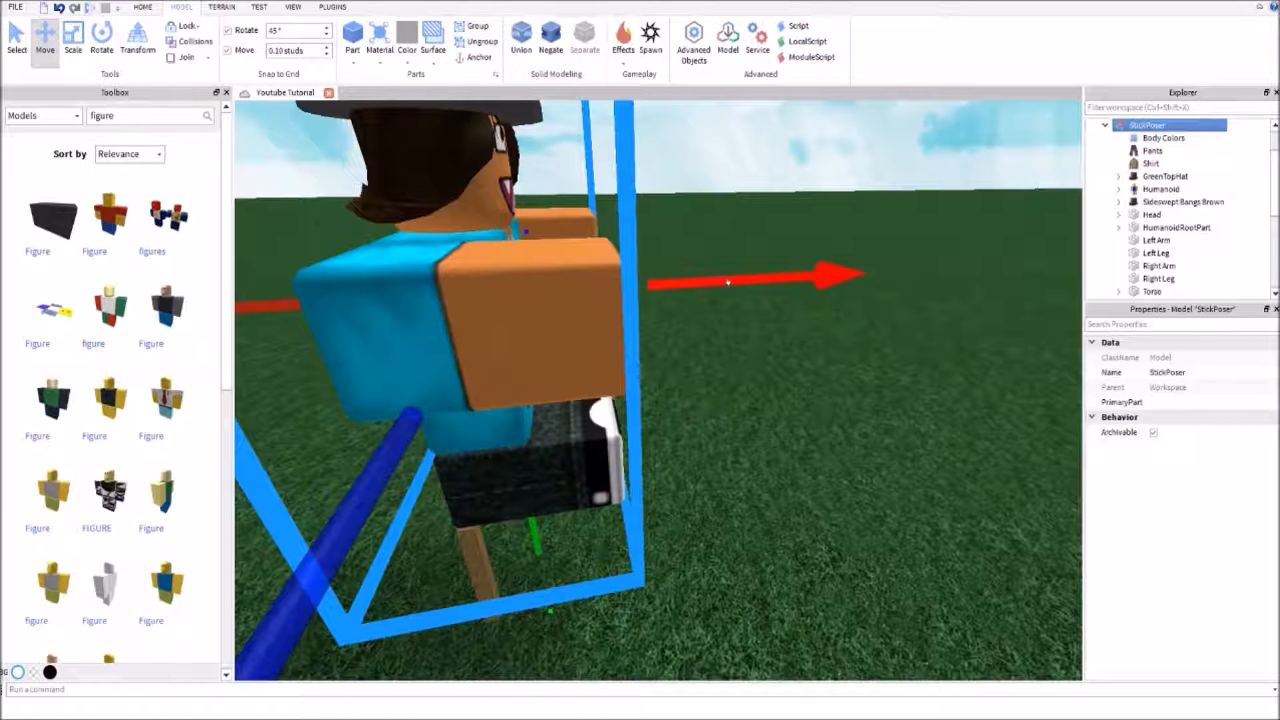
click(791, 120)
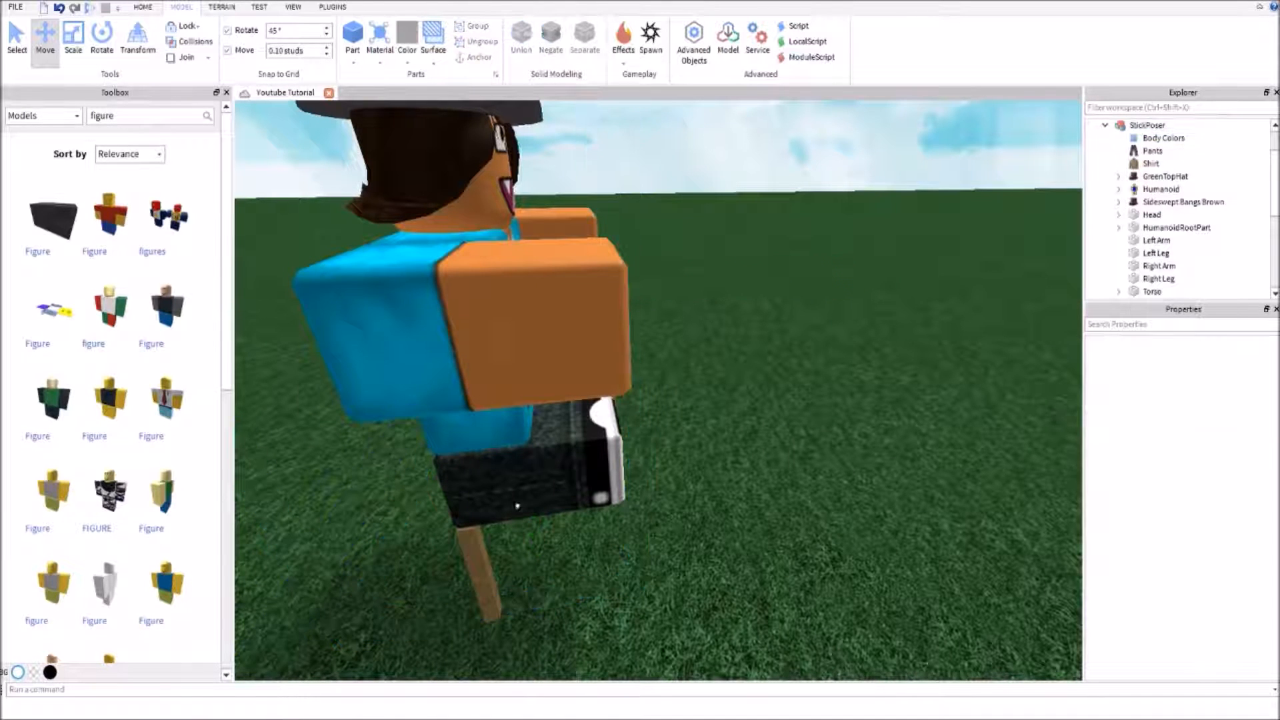
Duplicate one rear leg and move the copy about 1.8 studs forward under the character's foot
click(475, 546)
key(ctrl+d)
key(ctrl+d)
drag(589, 541, 725, 509)
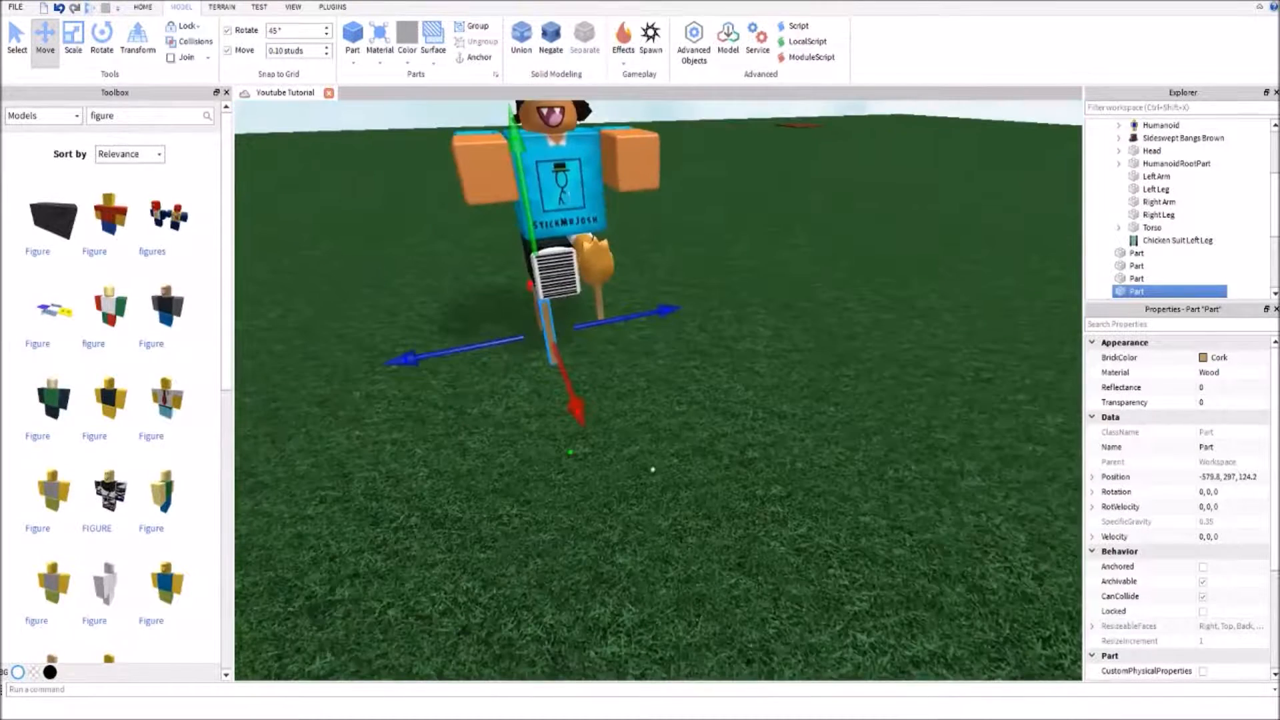
Duplicate the other rear leg's shape as a fourth leg at the remaining front corner, at position -579.8, 297, 125.9
key(ctrl+d)
drag(621, 302, 694, 296)
key(d)
mouse_move(695, 297)
right_down()
mouse_move(707, 317)
mouse_move(690, 294)
mouse_move(704, 313)
mouse_move(708, 293)
right_up()
key(w)
key(d)
key(a)
key(w)
key(d)
key(w)
key(s)
Move the StickPoser character away from the four wooden legs so that they stand clear
drag(712, 259, 806, 157)
right_drag(808, 160, 831, 194)
click(844, 210)
key(w)
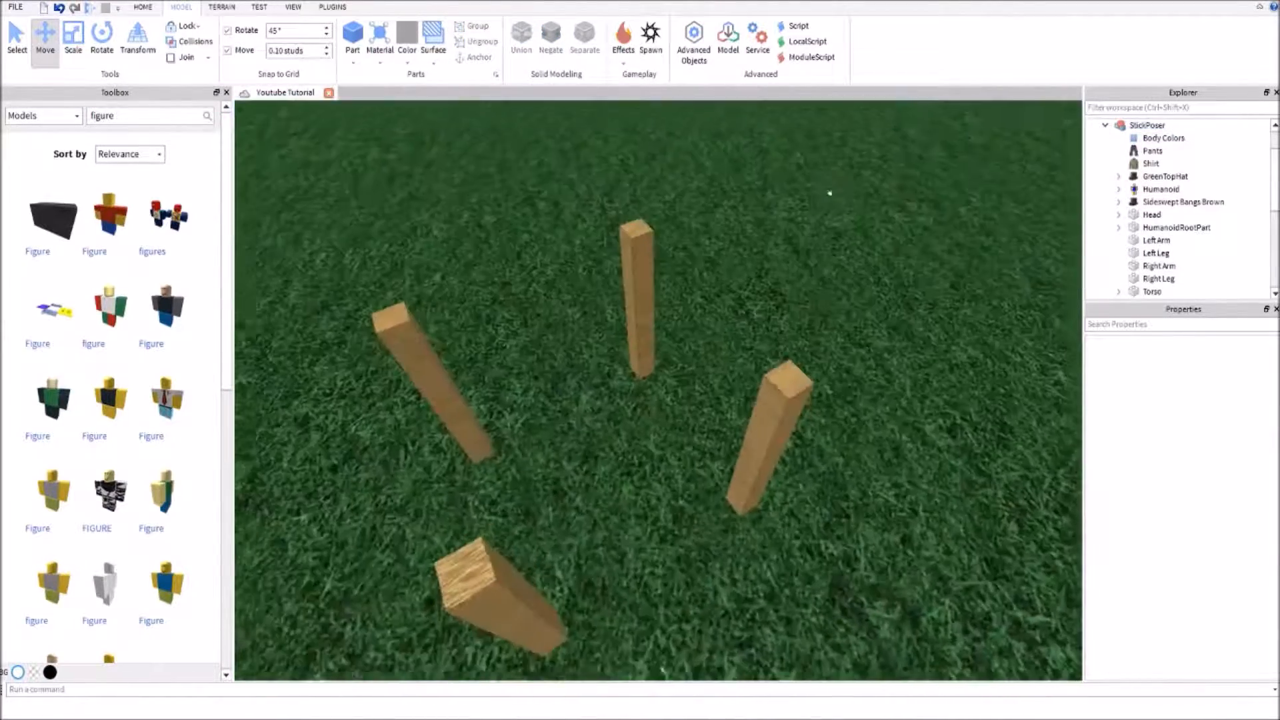
key(d)
right_drag(782, 358, 780, 372)
scroll(780, 371, down, 5)
key(w)
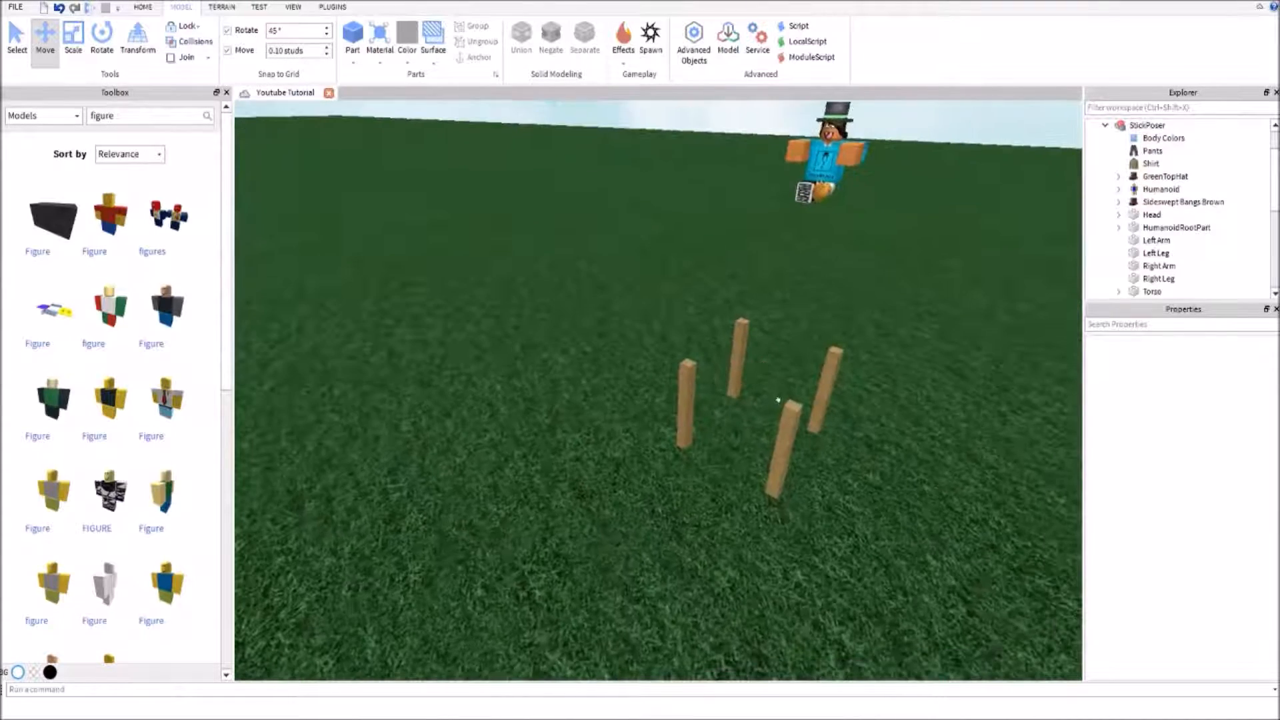
Turn on collision checking, test it by duplicating the nearest front leg, and delete the copy
click(779, 404)
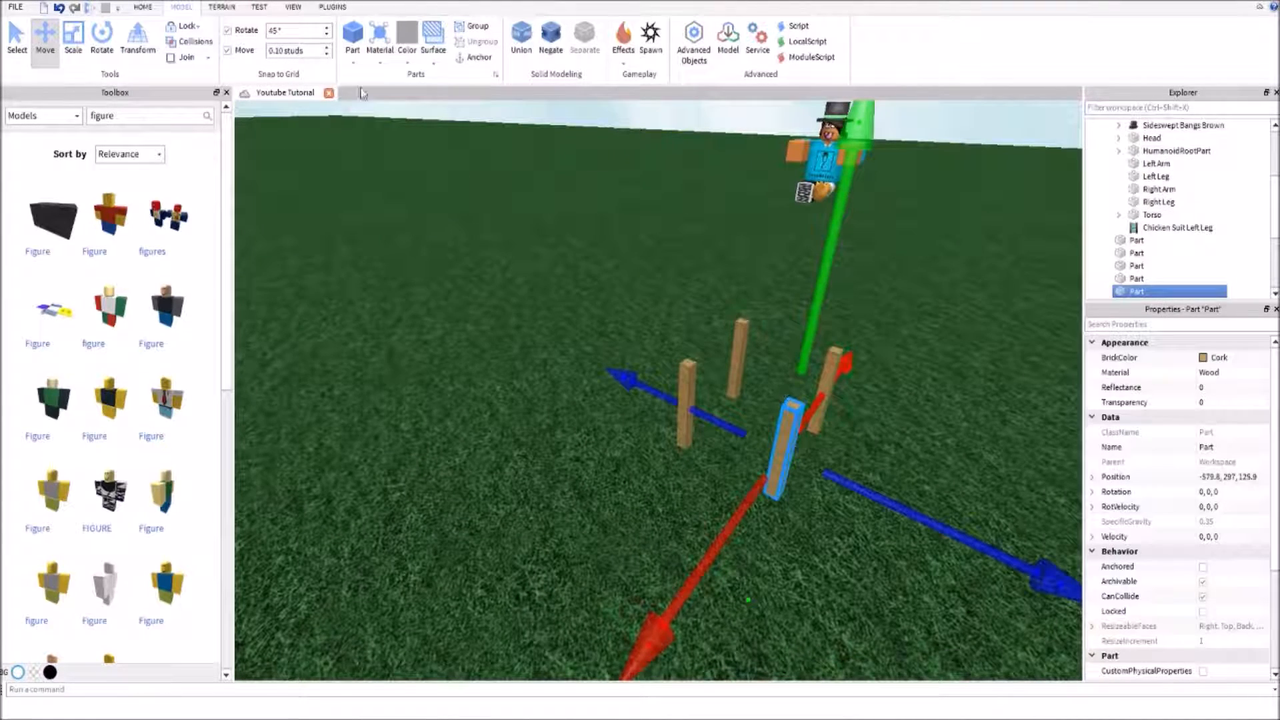
click(187, 48)
key(ctrl+d)
right_drag(863, 324, 879, 312)
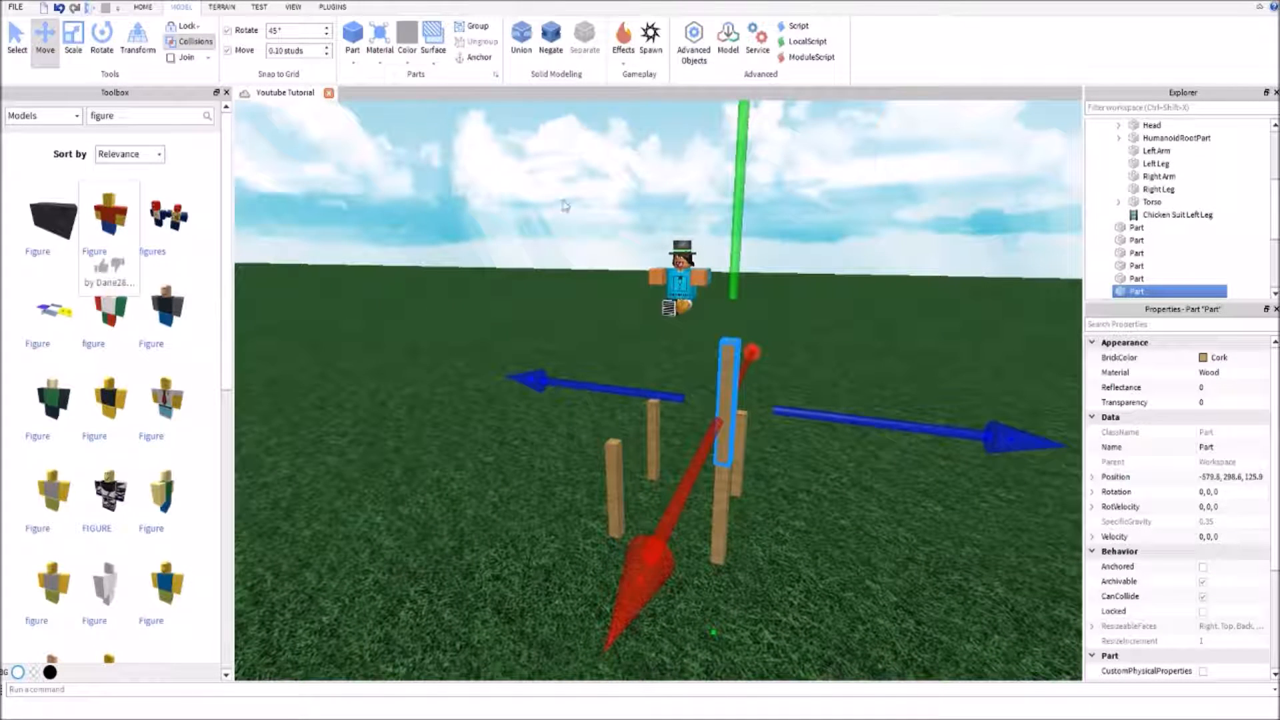
key(Delete)
Turn off collision checking and place a copy of the nearest front leg directly over the original
click(170, 46)
key(ctrl+z)
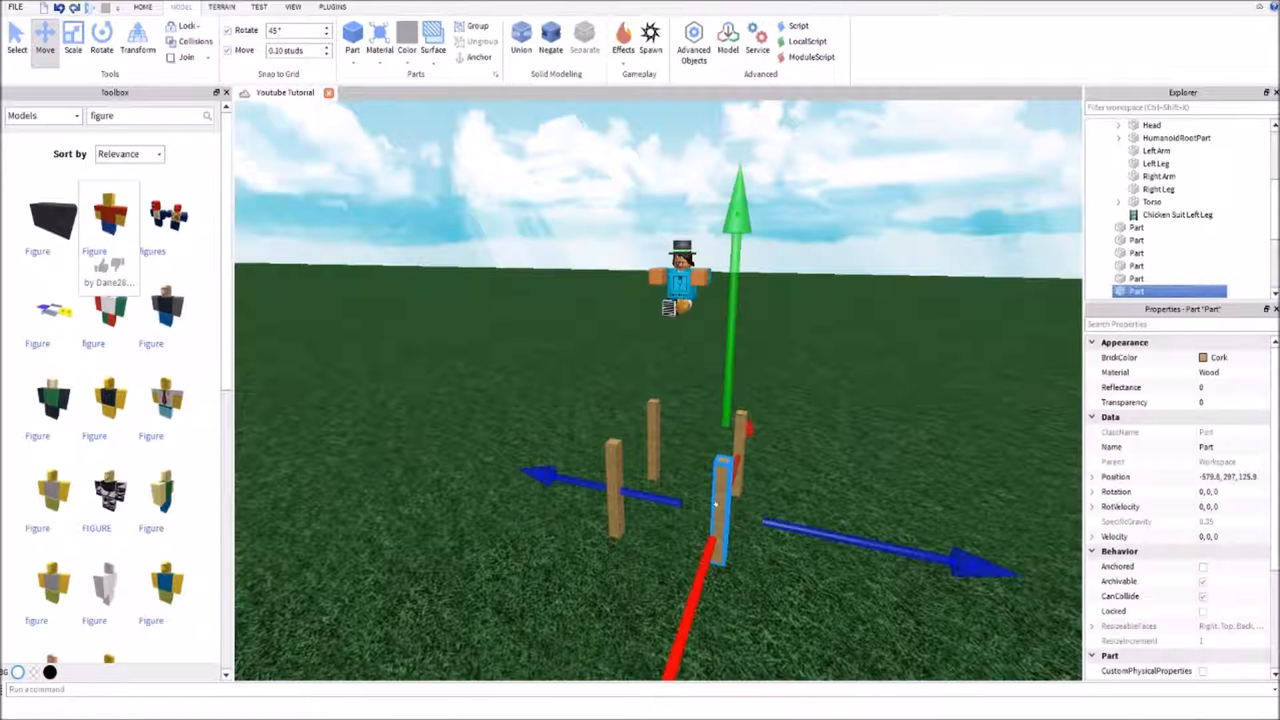
mouse_move(728, 391)
mouse_down()
mouse_move(737, 340)
mouse_move(736, 398)
mouse_up()
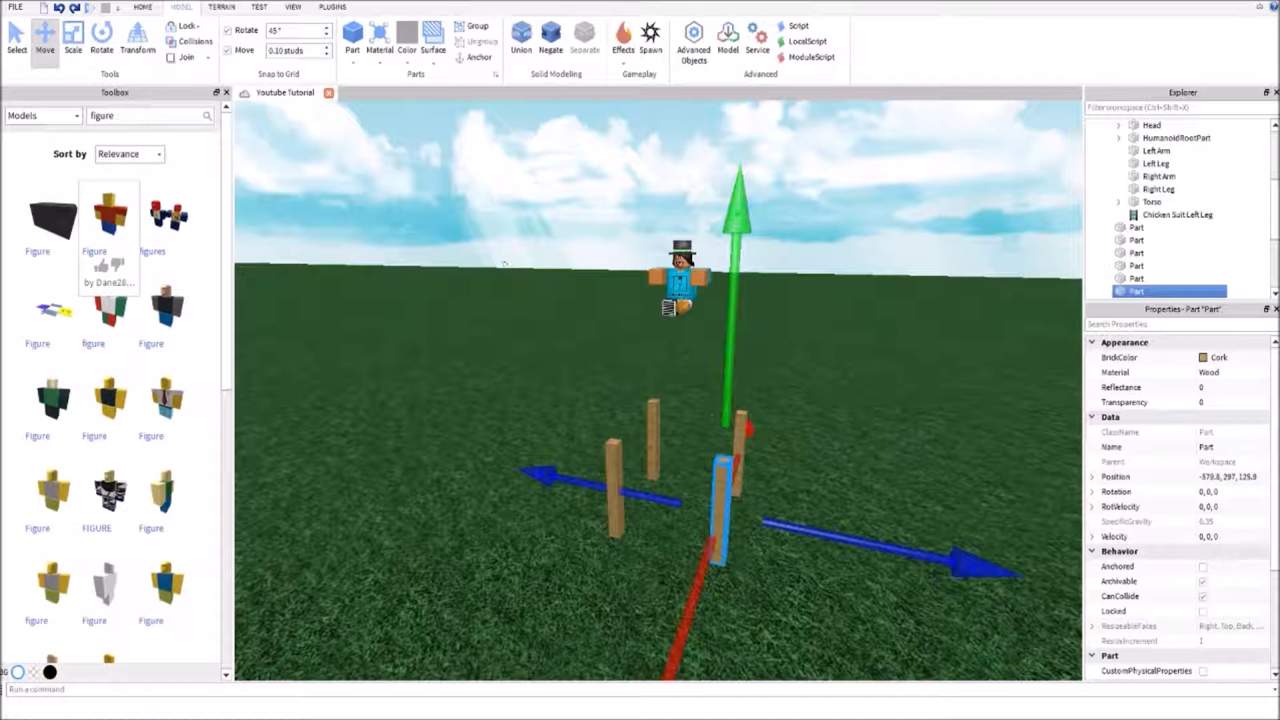
click(713, 426)
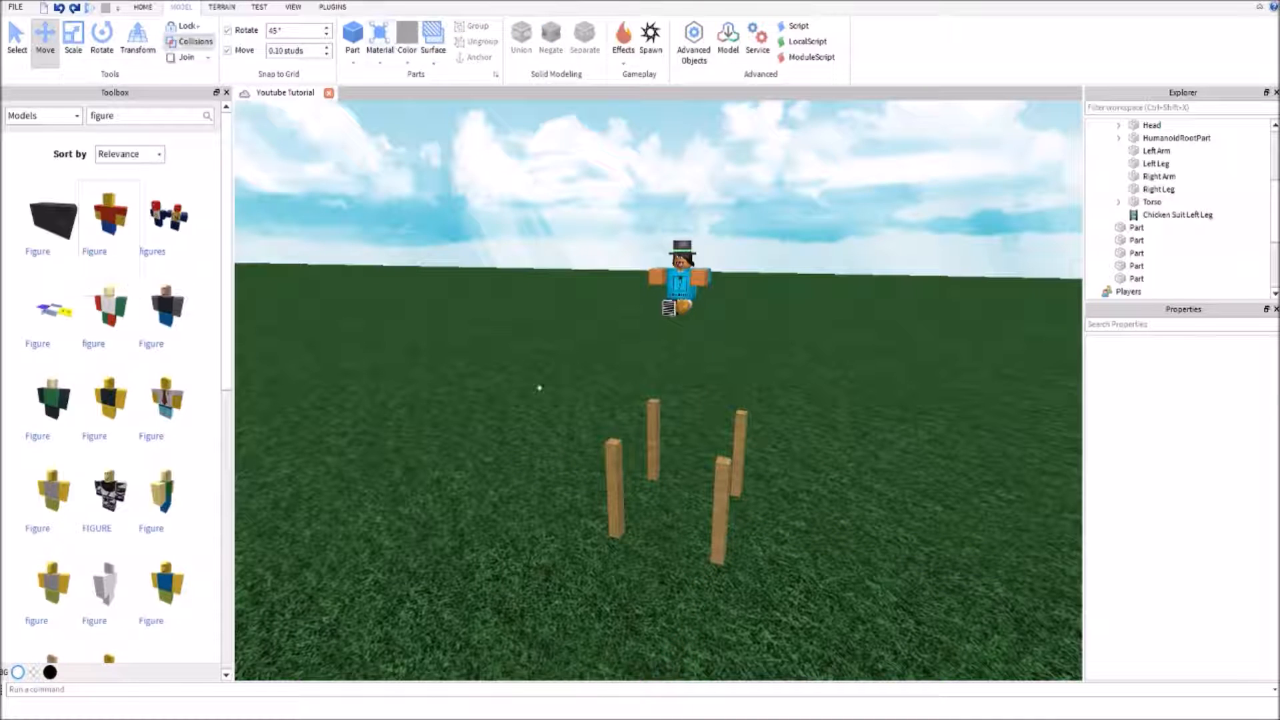
Duplicate the nearest front leg above itself and resize the copy into a 1.9 x 0.2 x 1.9 seat slab across all four legs
click(719, 485)
key(ctrl+d)
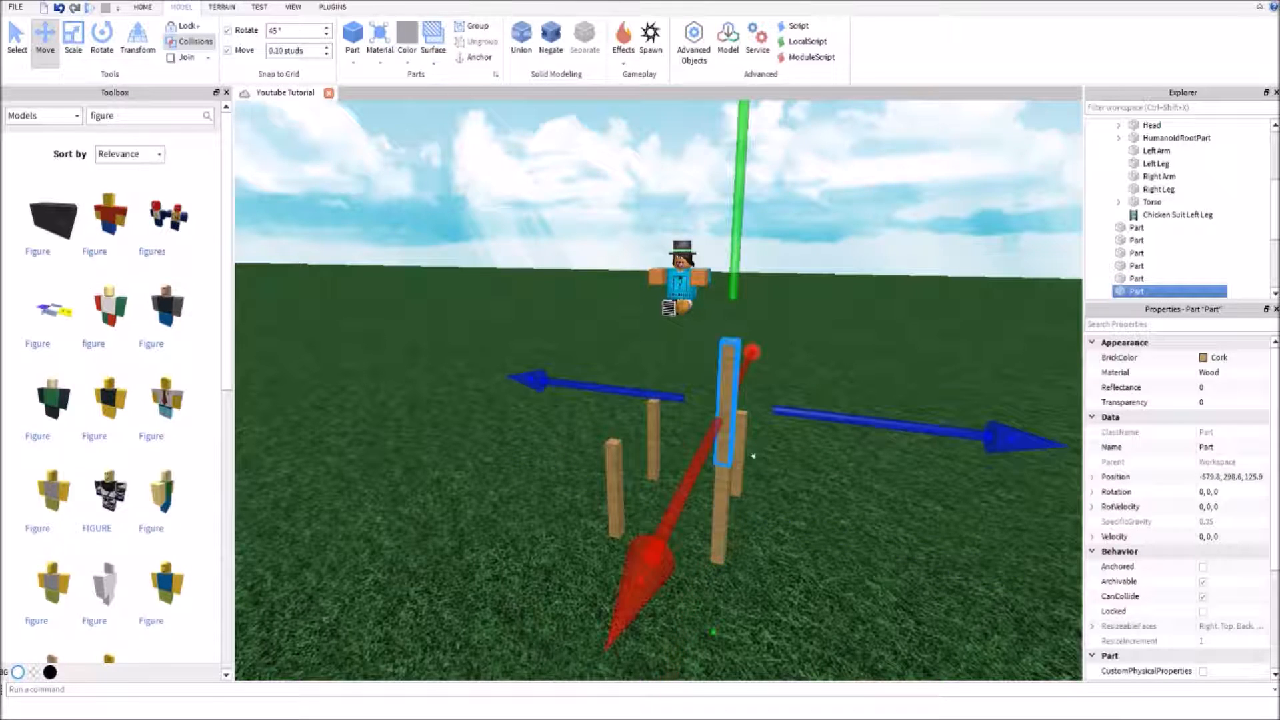
right_drag(751, 453, 768, 527)
click(73, 37)
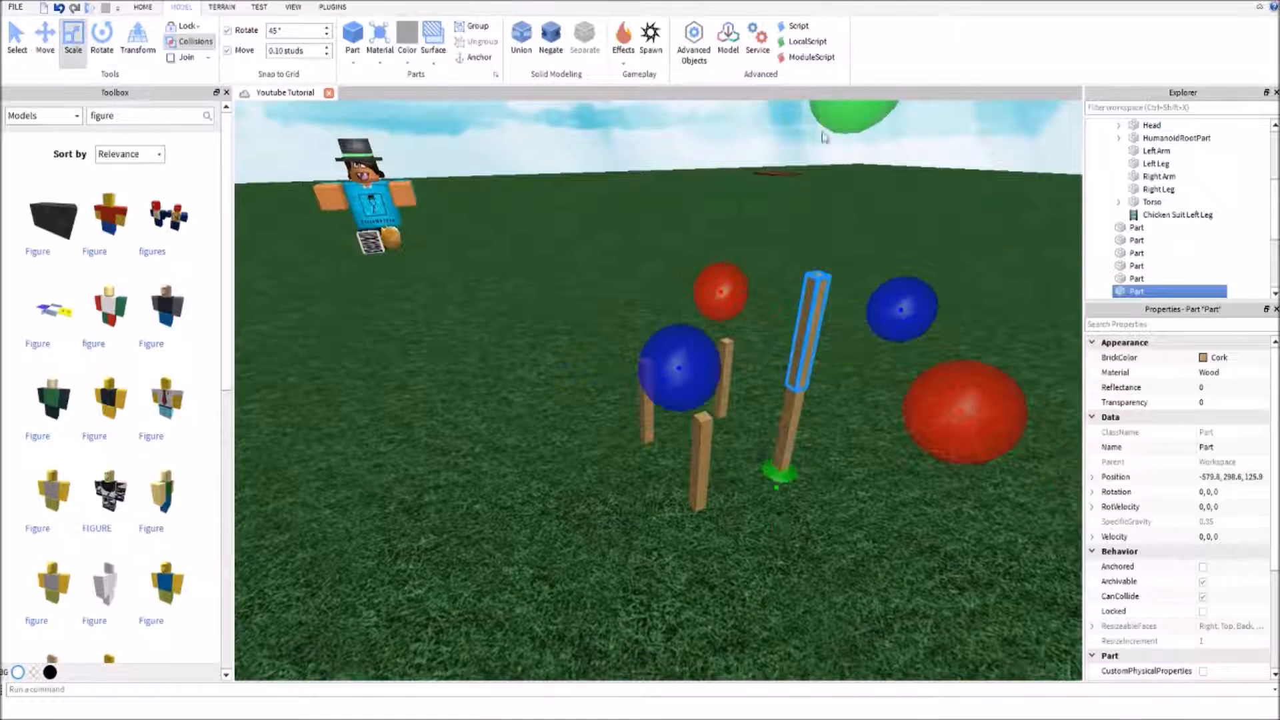
drag(838, 132, 833, 232)
drag(678, 407, 548, 465)
drag(678, 338, 638, 300)
Anchor the new seat slab
scroll(1183, 572, down, 3)
click(1203, 477)
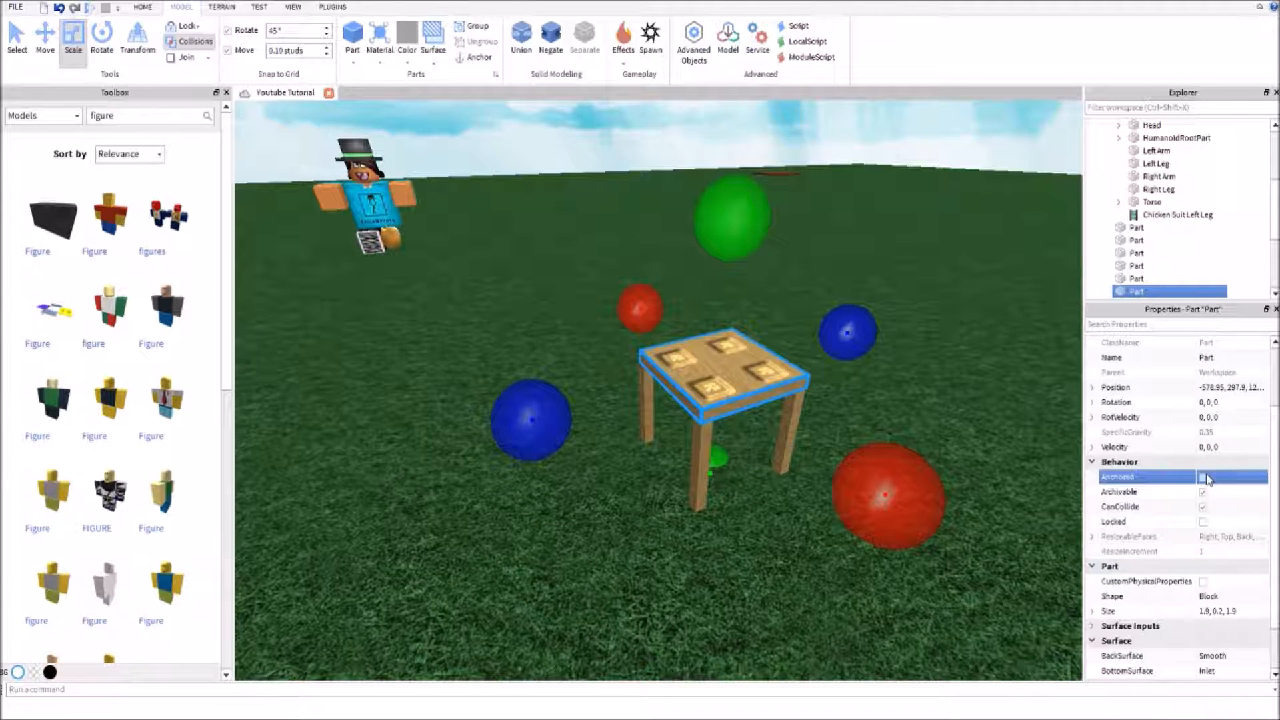
scroll(1207, 490, down, 2)
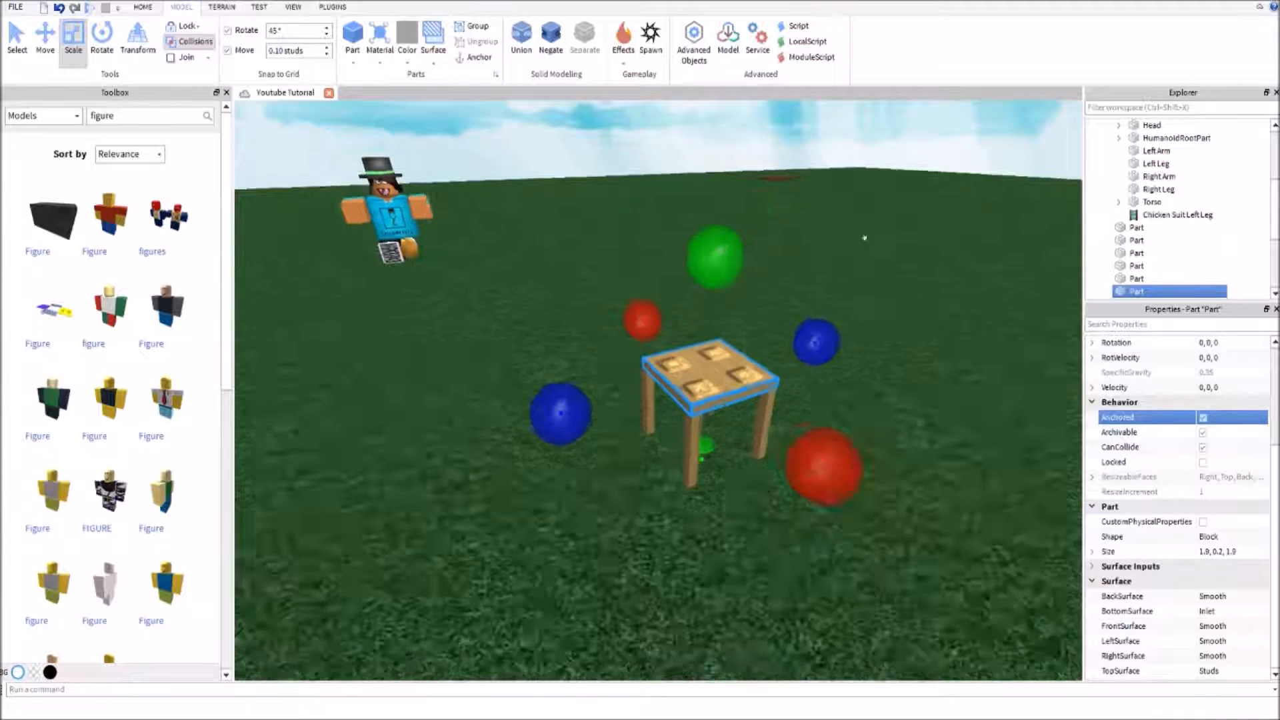
Lock the green grass baseplate so that area selections over it skip it
key(ctrl+z)
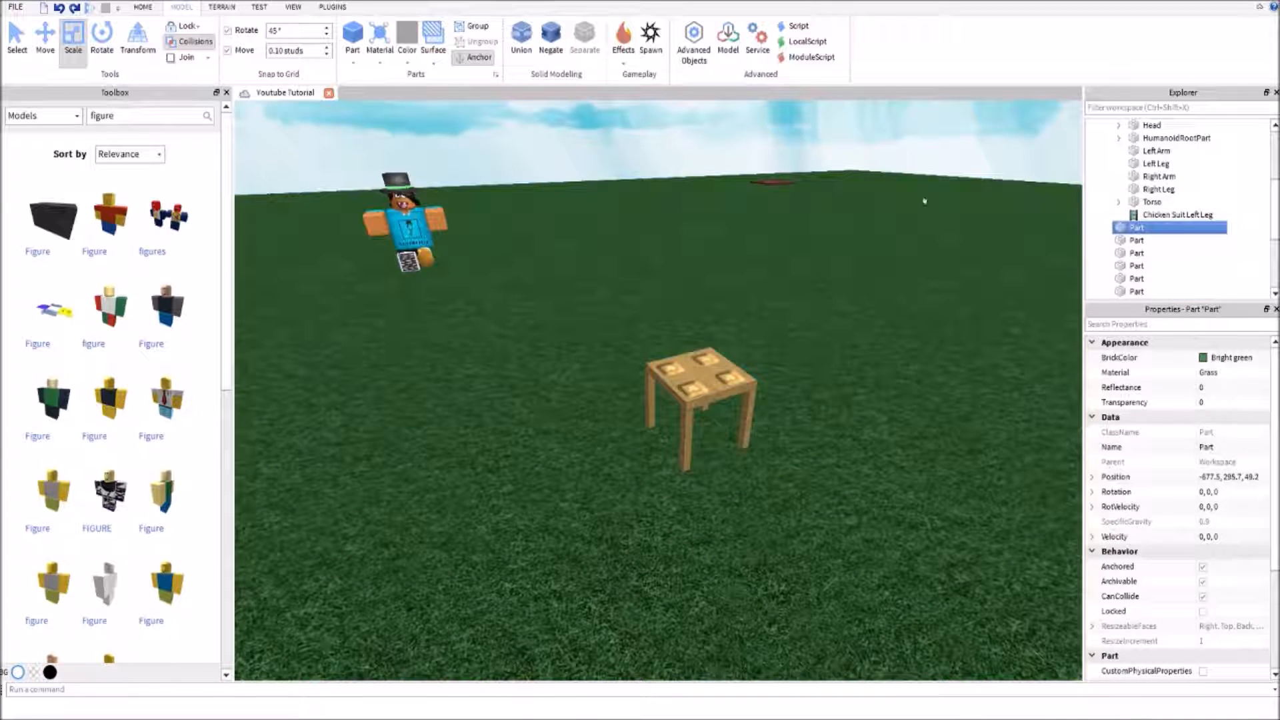
scroll(918, 186, down, 2)
right_drag(917, 186, 1218, 477)
key(s)
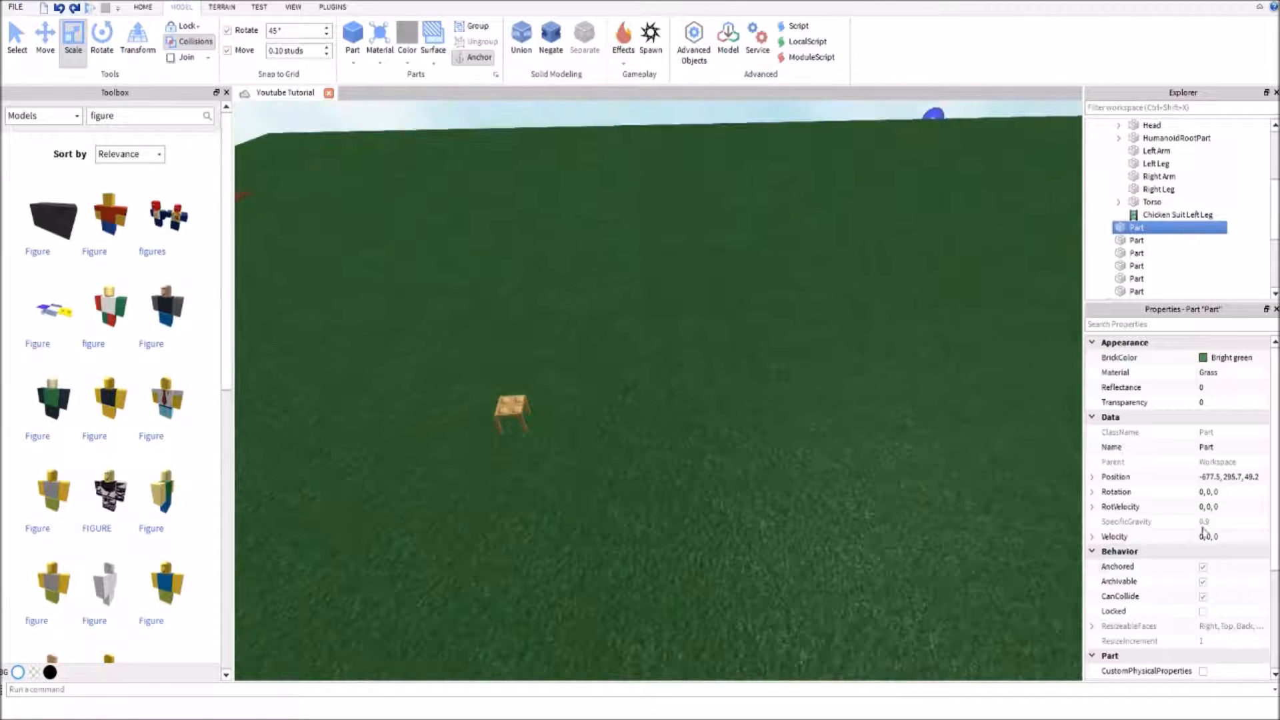
click(1203, 612)
Select the seat slab and all four legs together and anchor them
click(820, 378)
key(w)
right_drag(819, 378, 949, 188)
drag(942, 182, 730, 371)
click(1206, 568)
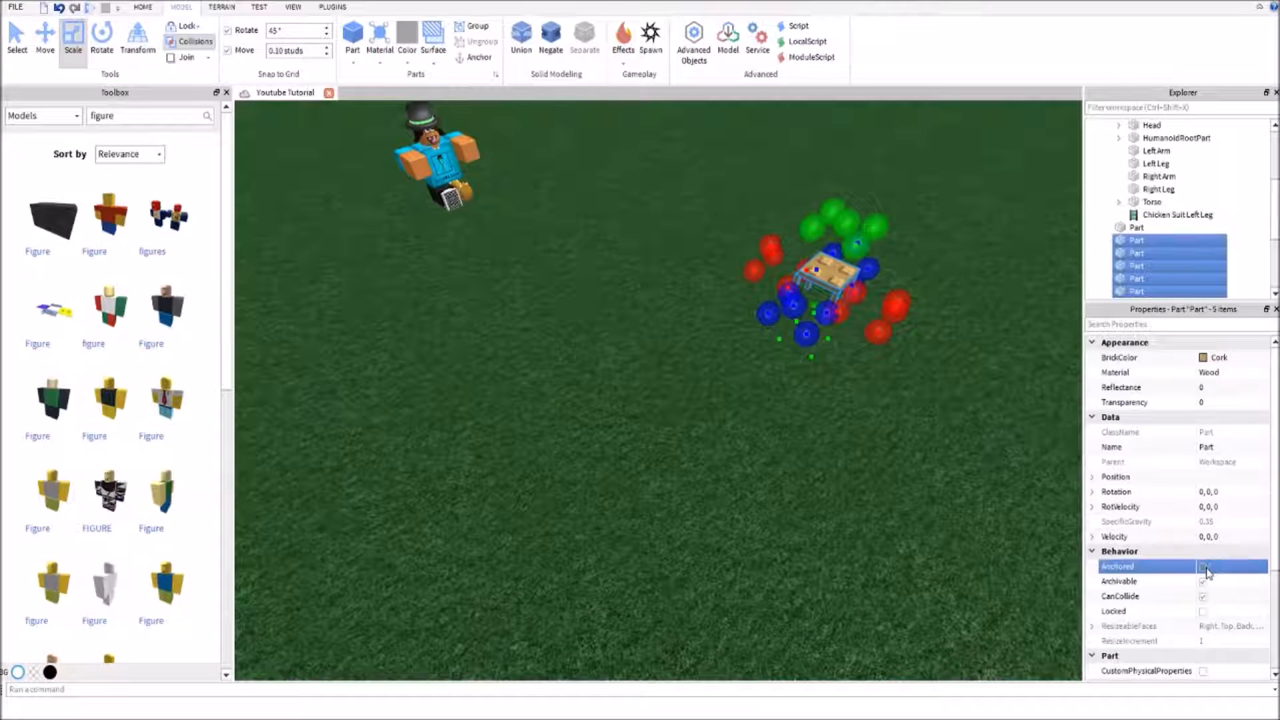
click(1204, 568)
Set the bottom and top surfaces of the selected seat and legs to Smooth
scroll(1207, 573, down, 3)
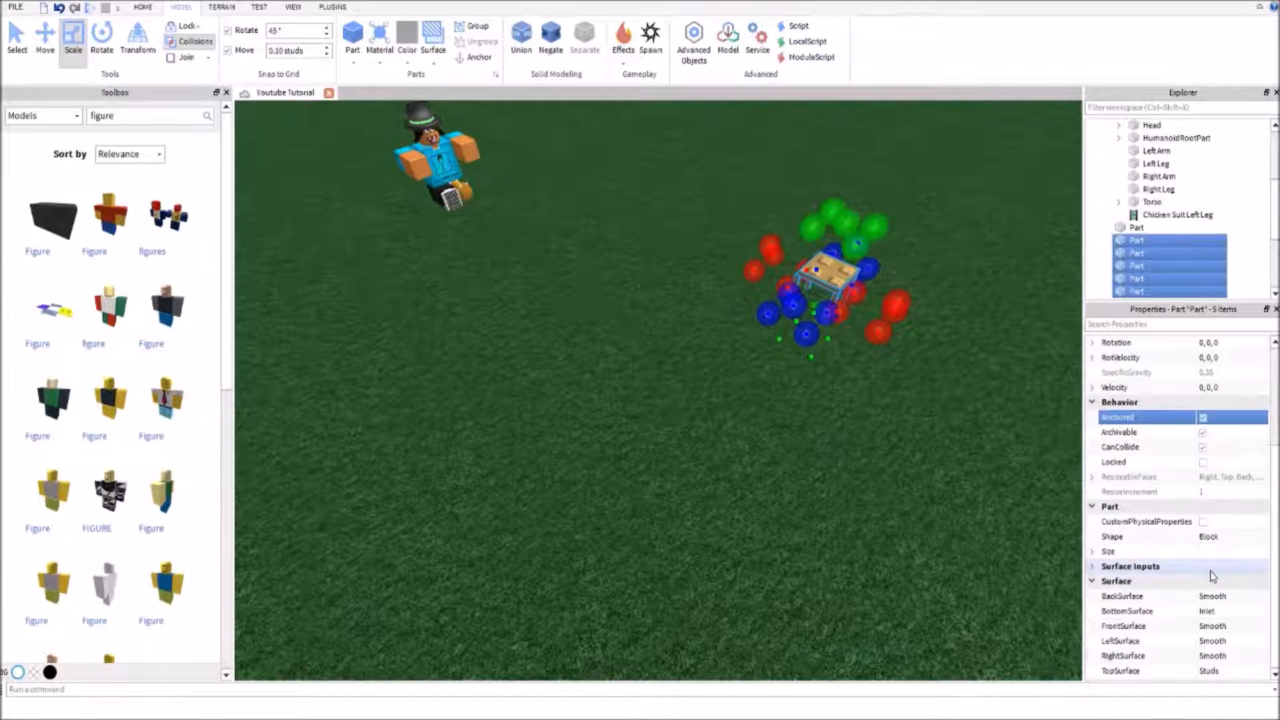
click(1224, 612)
click(1235, 661)
click(1236, 672)
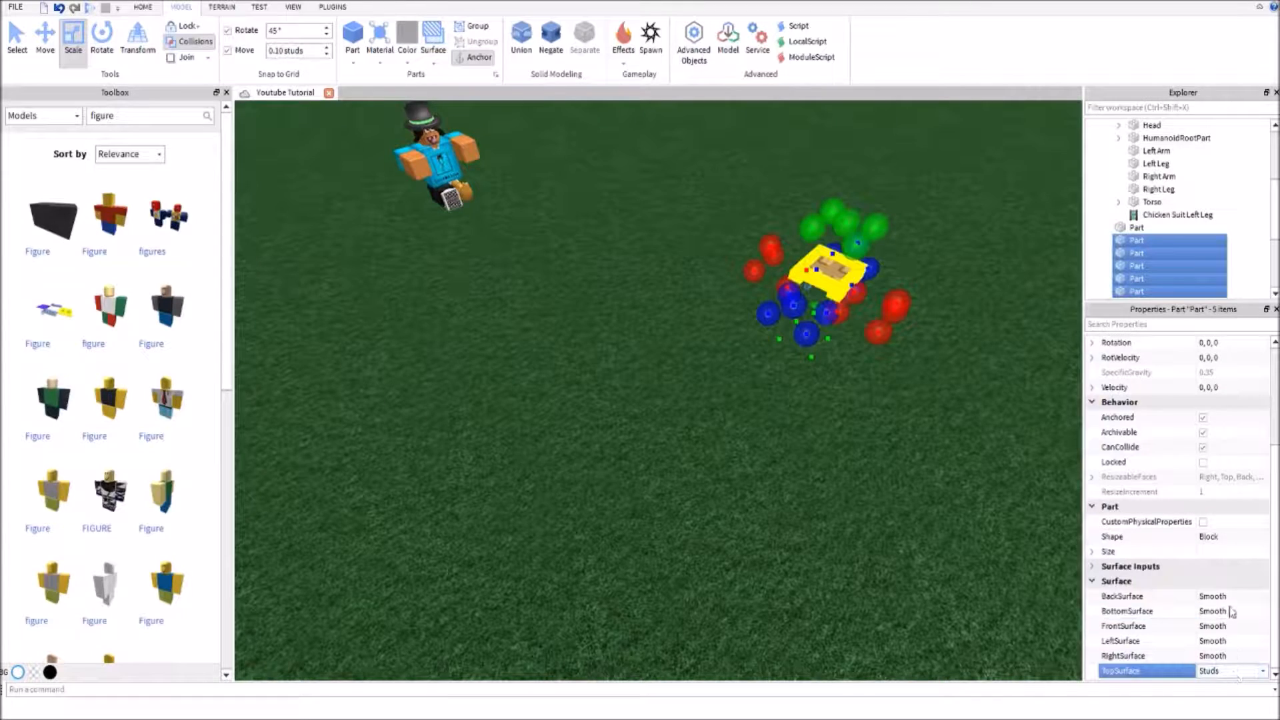
click(1231, 608)
Extend the seat slab slightly on one side so that its edge is flush with the legs' outer faces
click(847, 521)
right_drag(845, 520, 846, 520)
key(w)
key(s)
click(617, 330)
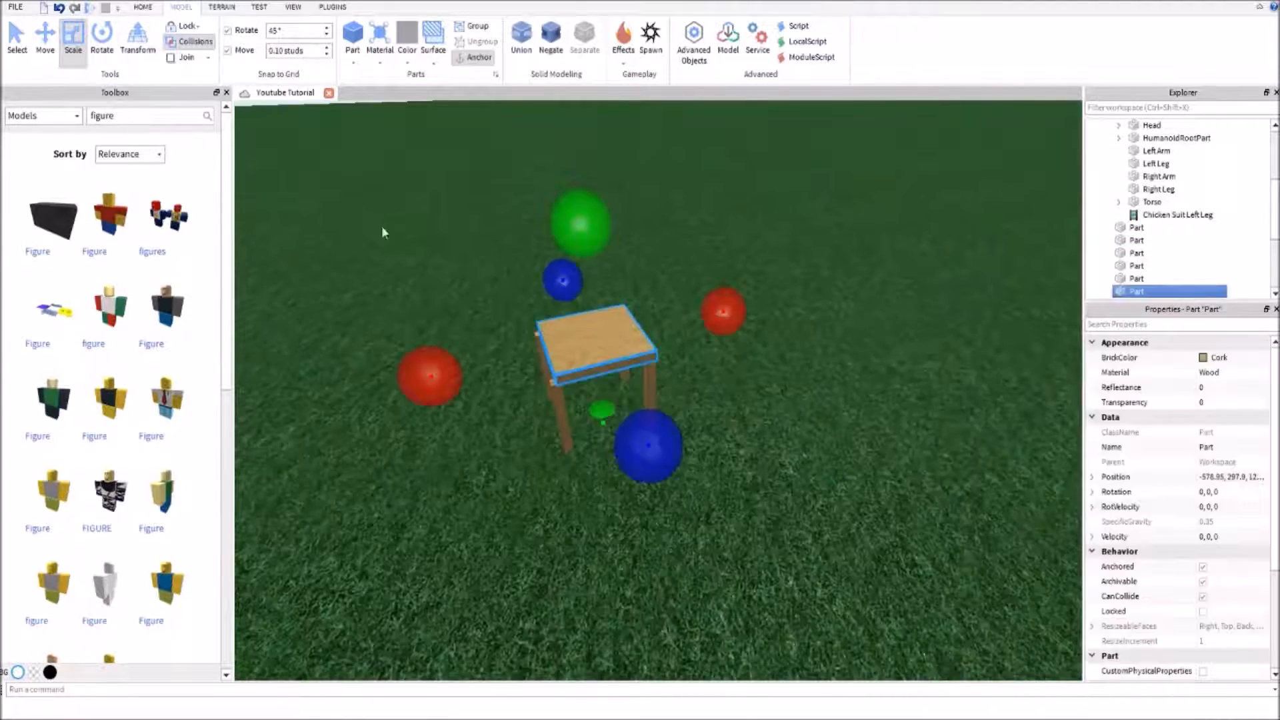
click(453, 463)
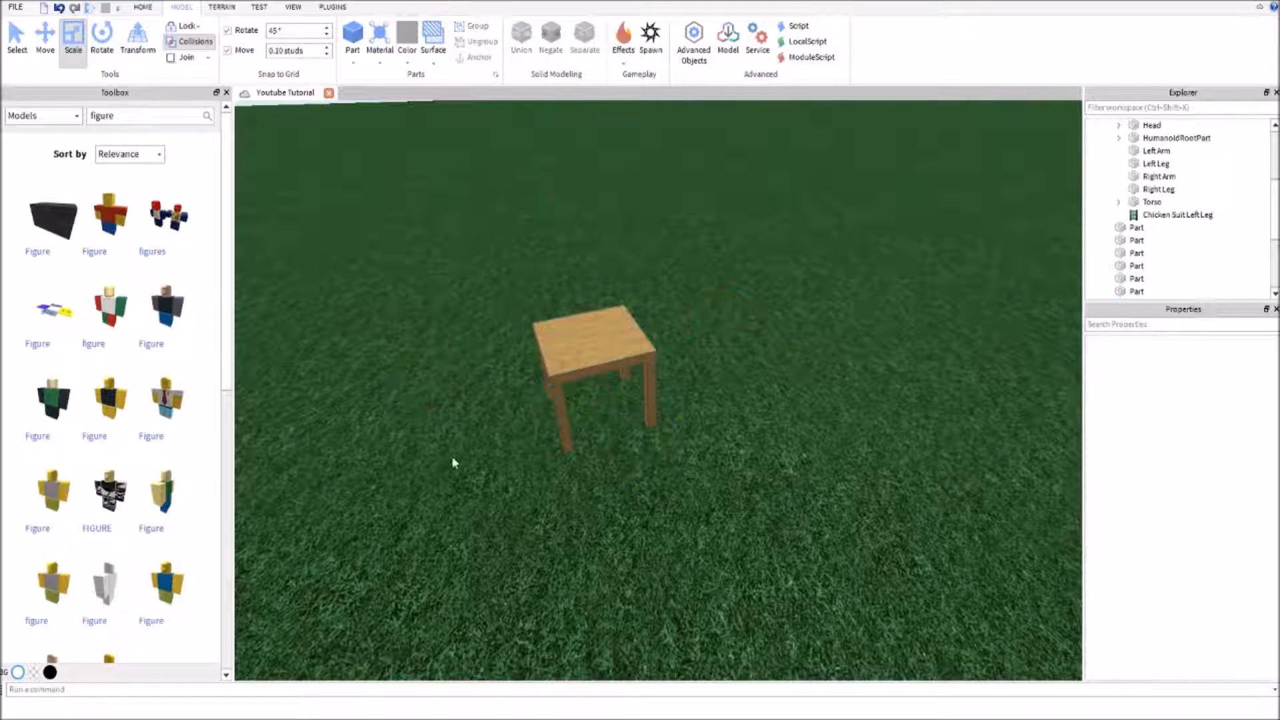
Duplicate the seat slab and rotate the copy upright as a backrest, with rotation -180, 0, 90
drag(697, 225, 467, 537)
click(920, 443)
right_drag(846, 405, 846, 405)
key(w)
click(718, 402)
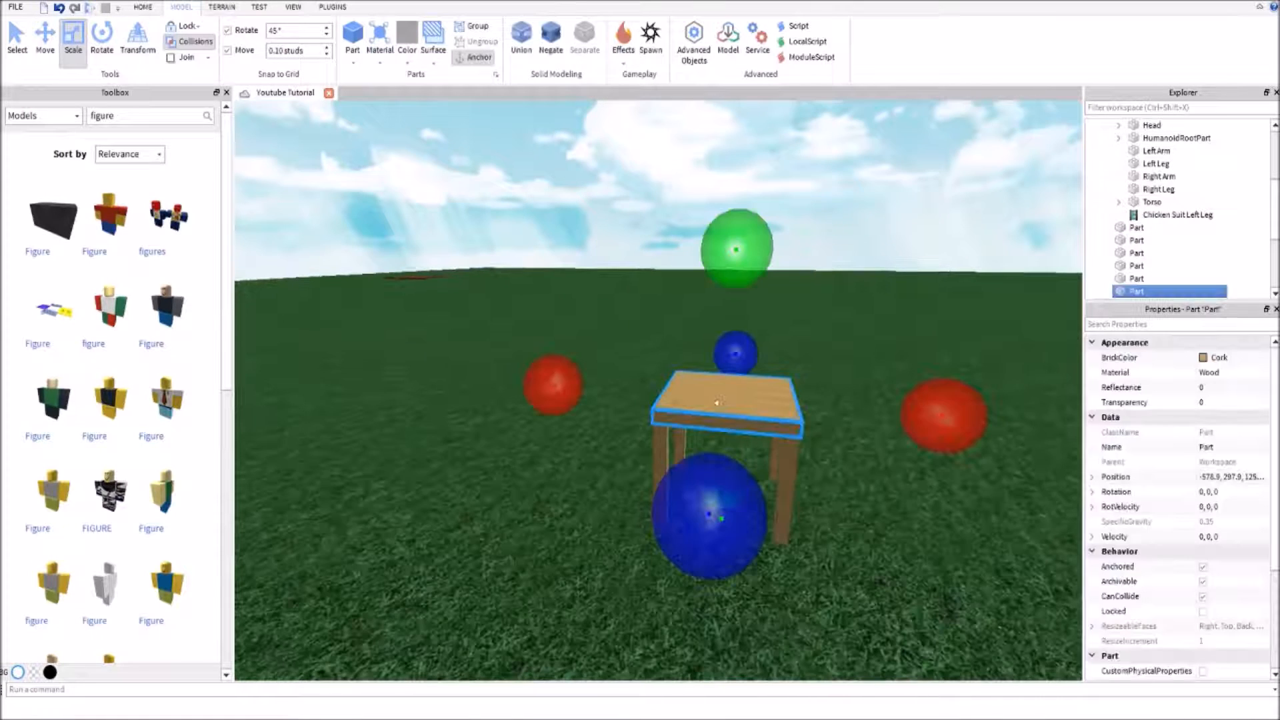
key(ctrl+d)
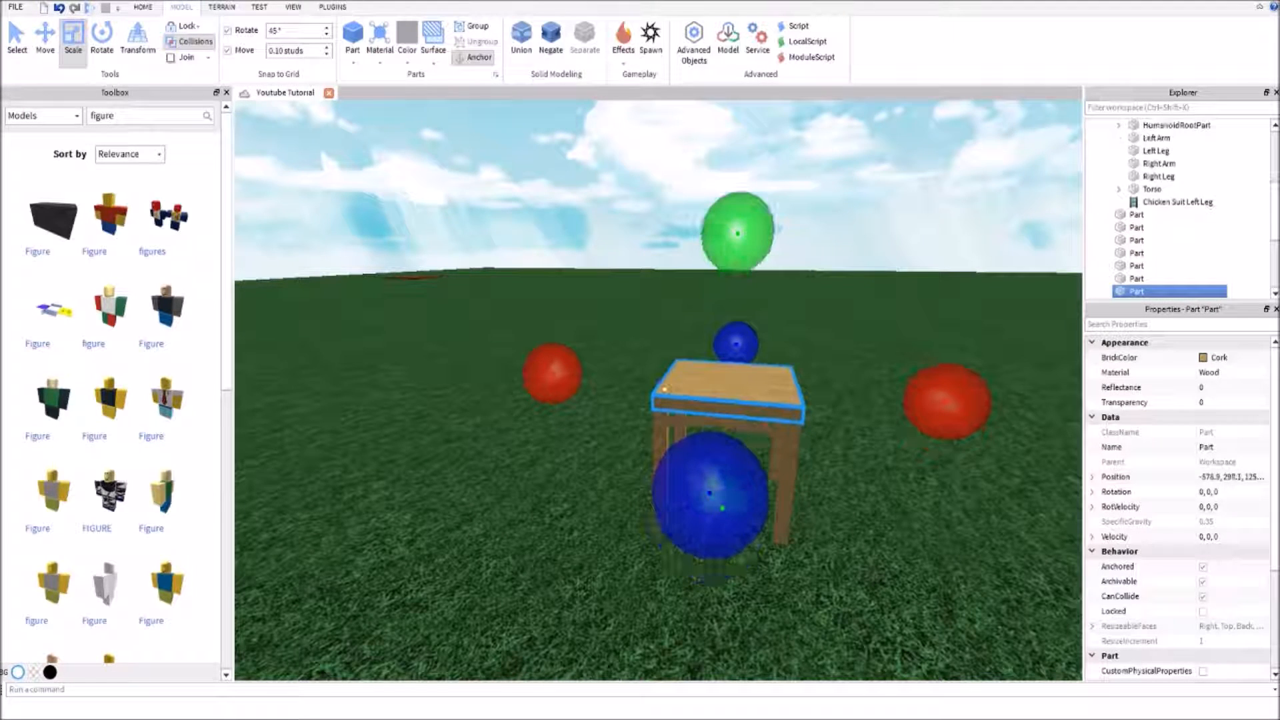
key(ctrl+r)
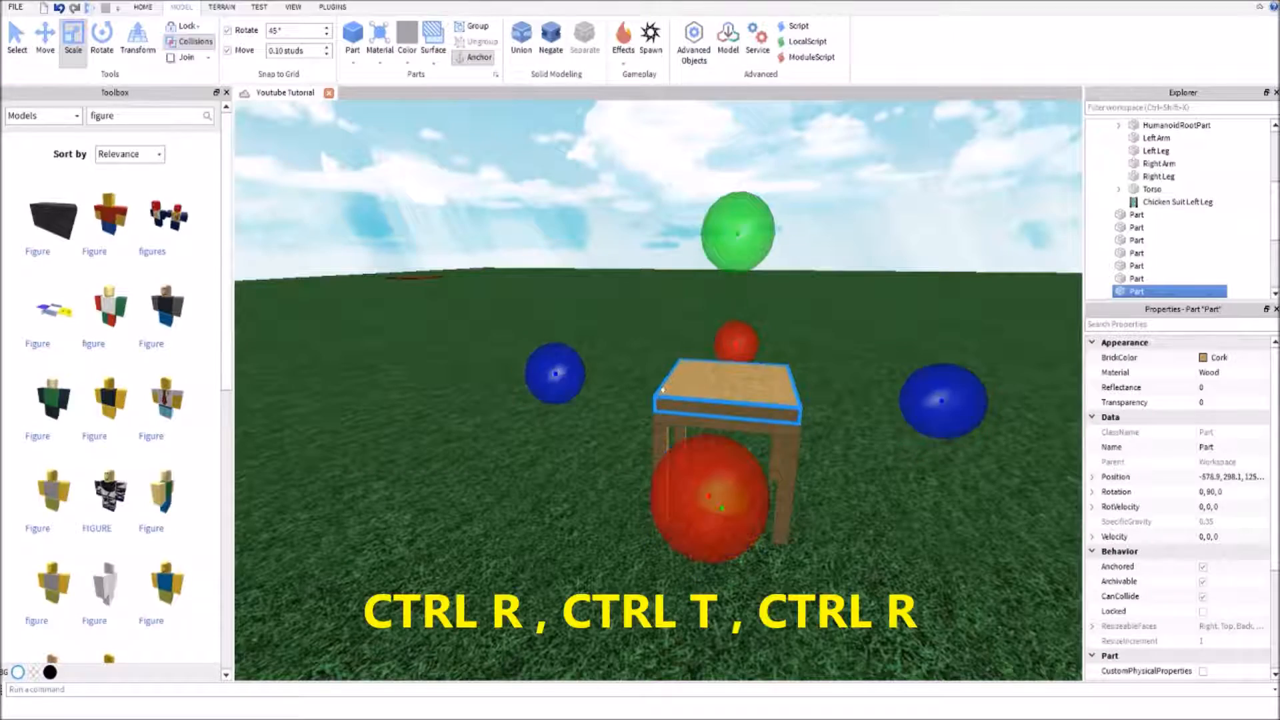
key(ctrl+t)
key(ctrl+r)
right_drag(699, 382, 783, 355)
key(ctrl+t)
Move the upright backrest from the middle of the seat to its rear edge
key(w)
key(s)
key(a)
right_drag(660, 422, 686, 468)
click(694, 476)
key(d)
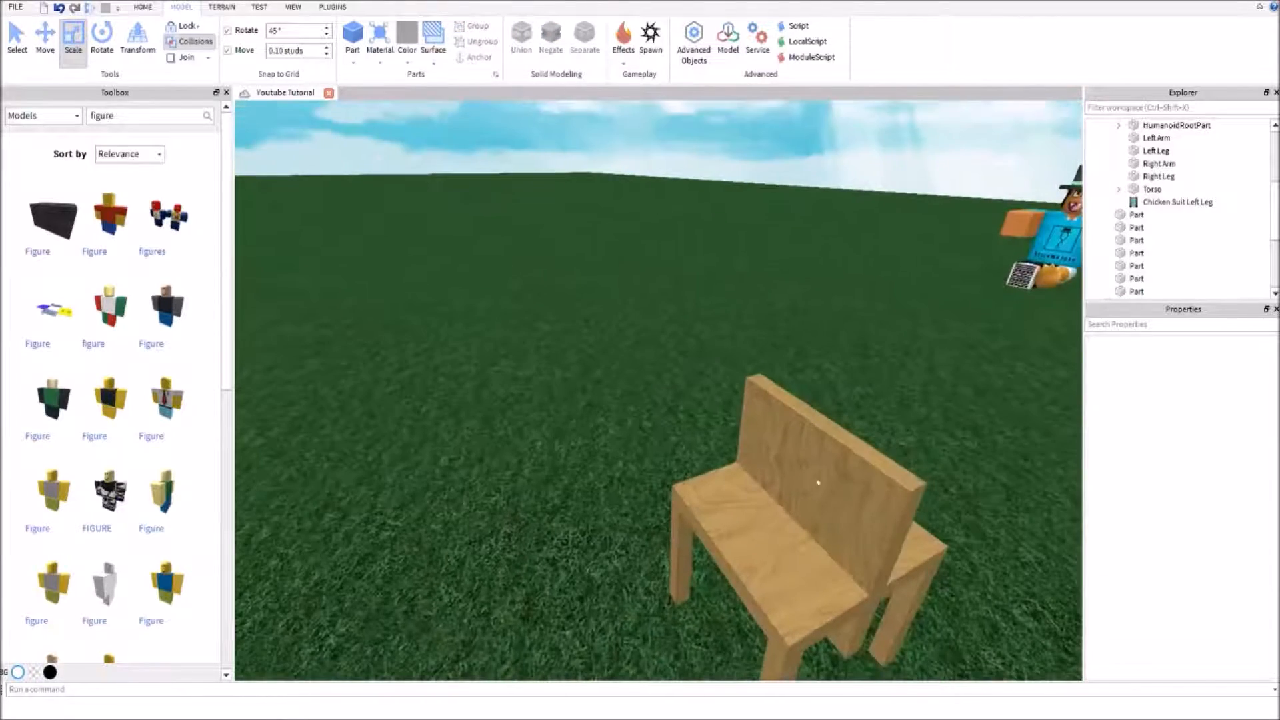
click(809, 483)
click(45, 37)
scroll(834, 416, down, 5)
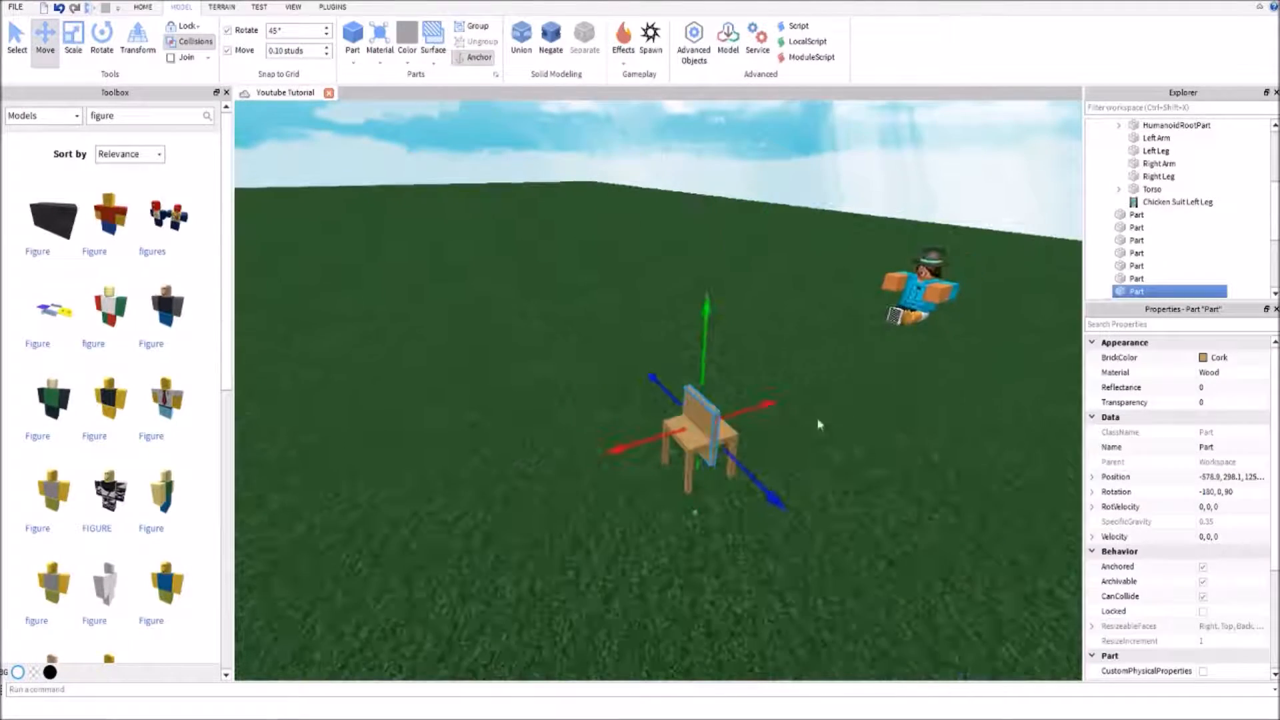
click(698, 445)
click(696, 461)
click(684, 440)
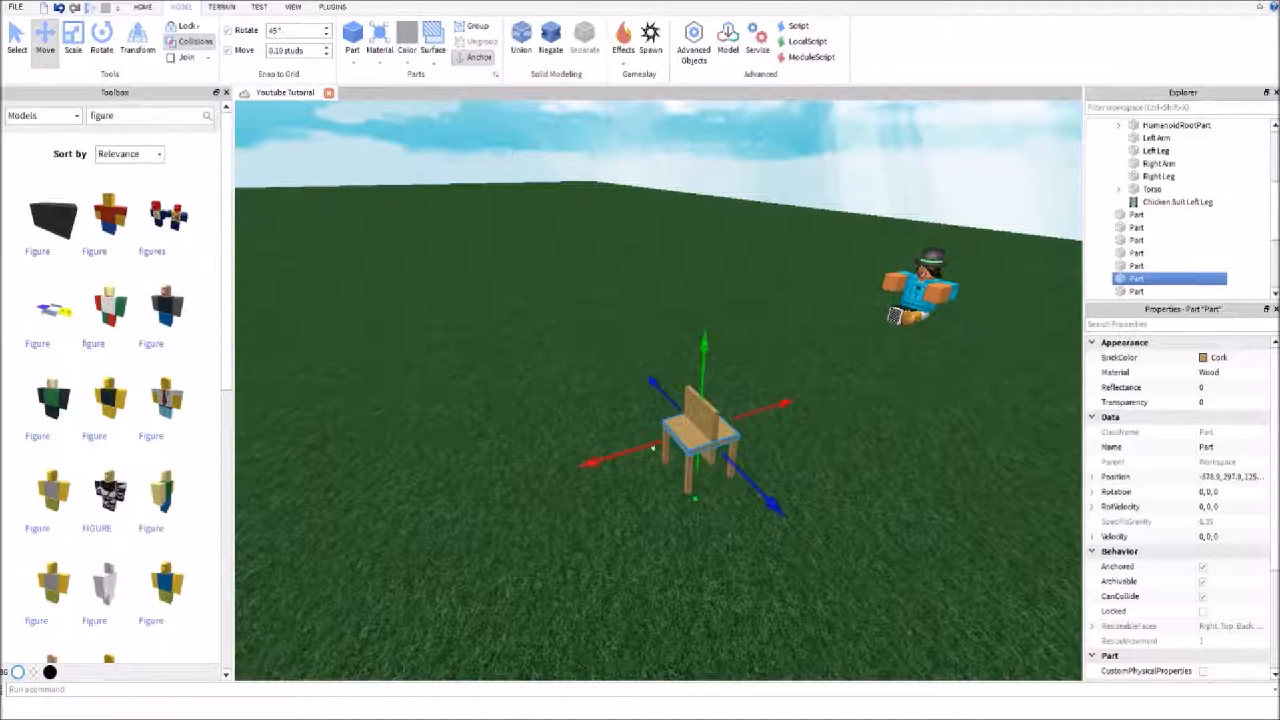
click(711, 430)
drag(749, 404, 783, 408)
right_drag(747, 365, 734, 363)
Raise the backrest to height 299 so it stands on the seat, and align it flush with the rear edge
key(w)
key(d)
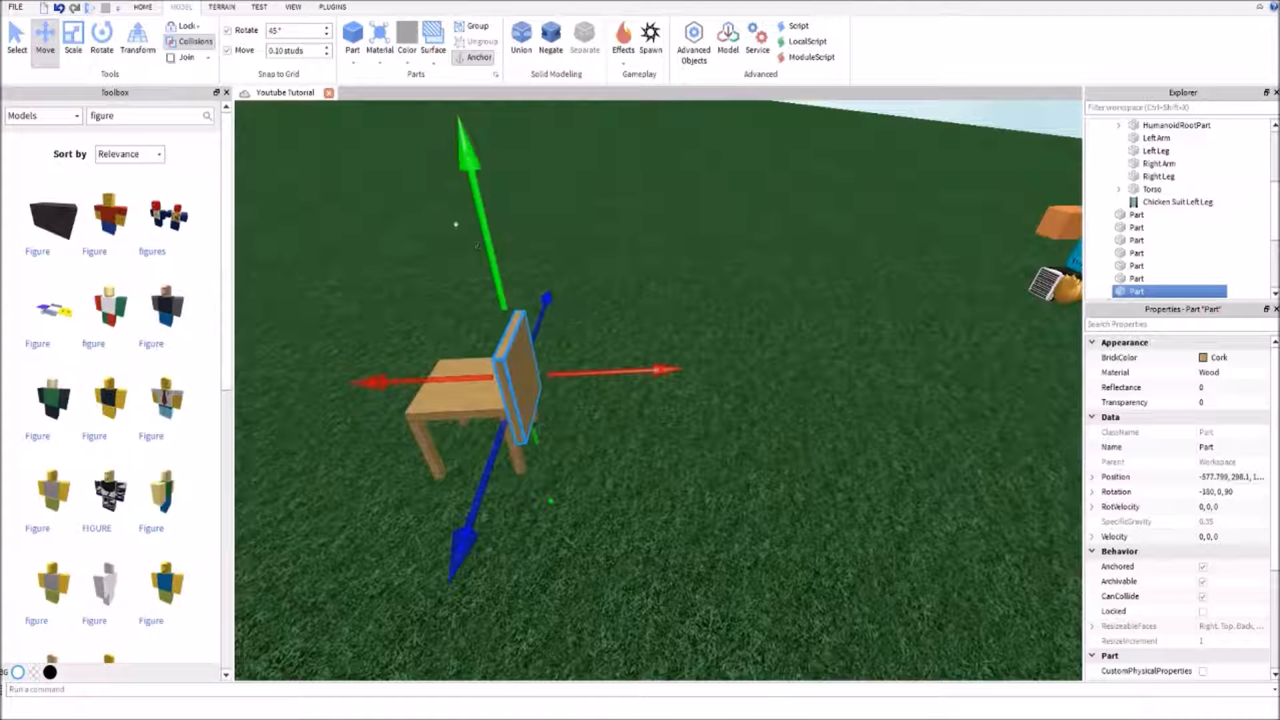
drag(484, 253, 483, 207)
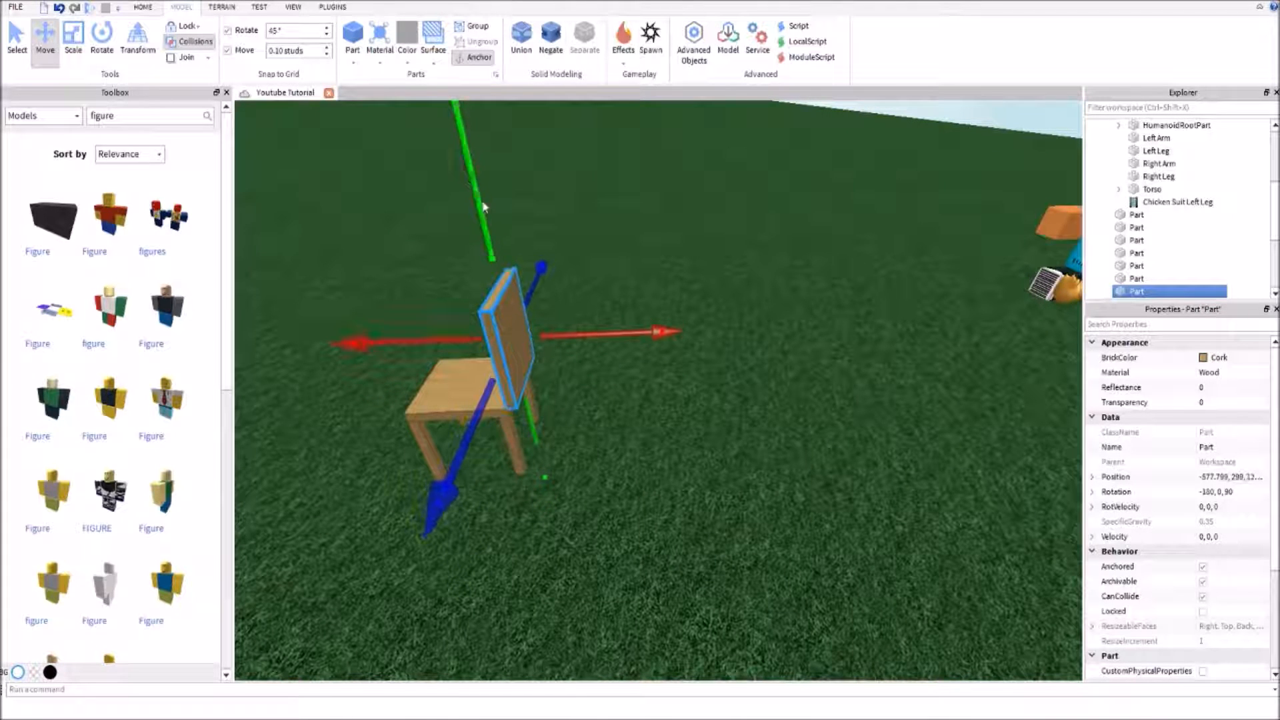
drag(583, 321, 577, 325)
click(798, 376)
key(a)
right_drag(798, 376, 799, 376)
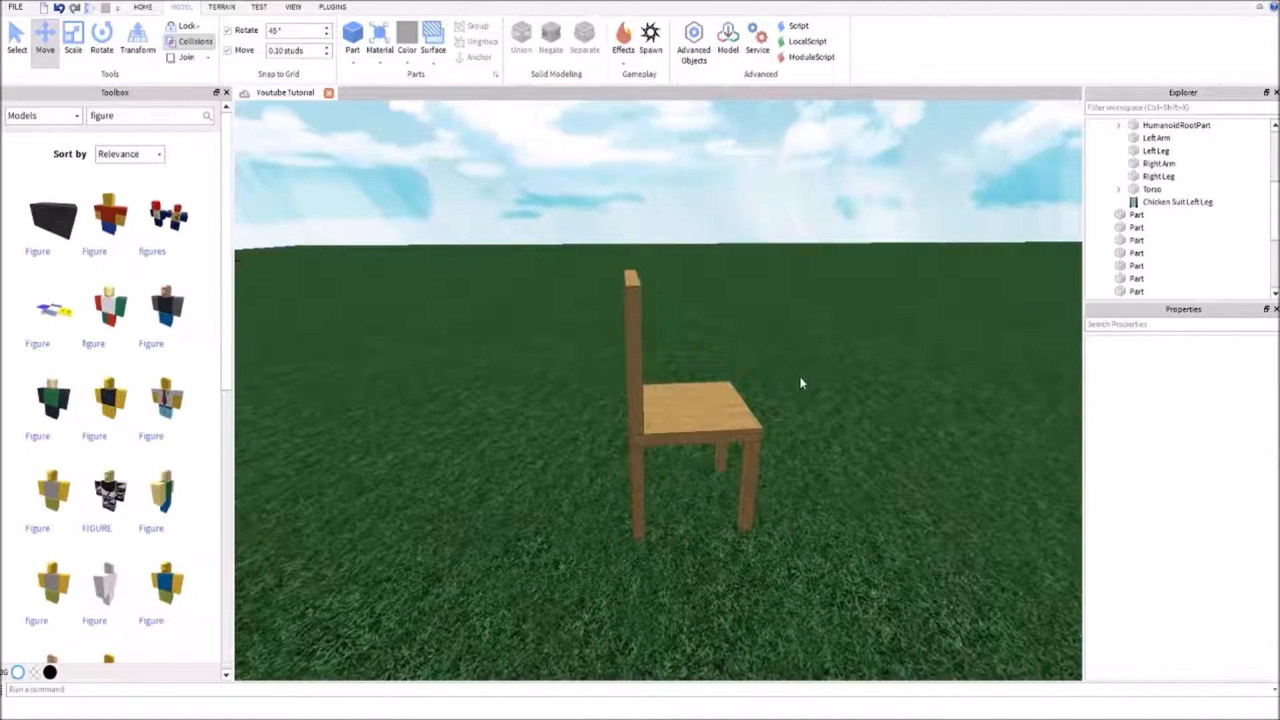
Examine the chair from several angles to check how the backrest, seat and legs line up
right_drag(806, 287, 701, 364)
key(d)
key(w)
key(w)
key(d)
key(a)
Duplicate the seat slab and raise the copy to height 298.1 so that it lies on top of the seat
key(a)
key(d)
click(606, 288)
key(a)
right_drag(606, 288, 617, 269)
key(ctrl+d)
key(q)
key(ctrl+z)
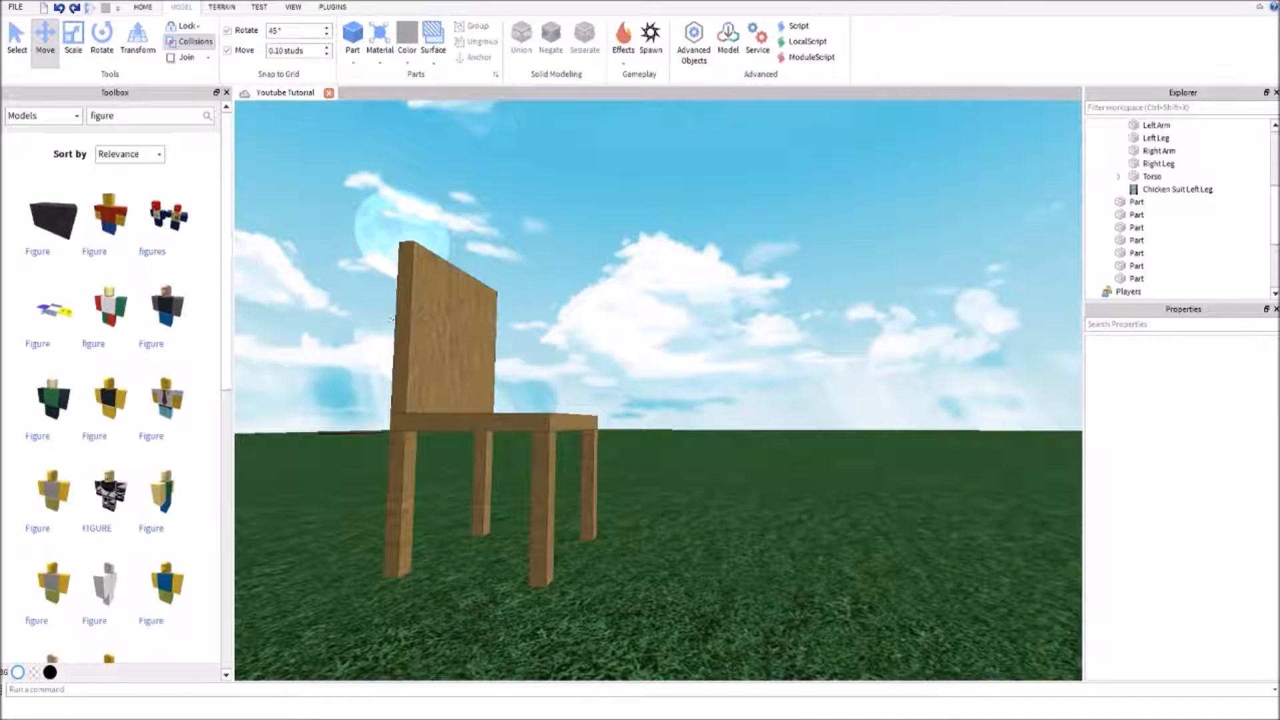
key(ctrl+y)
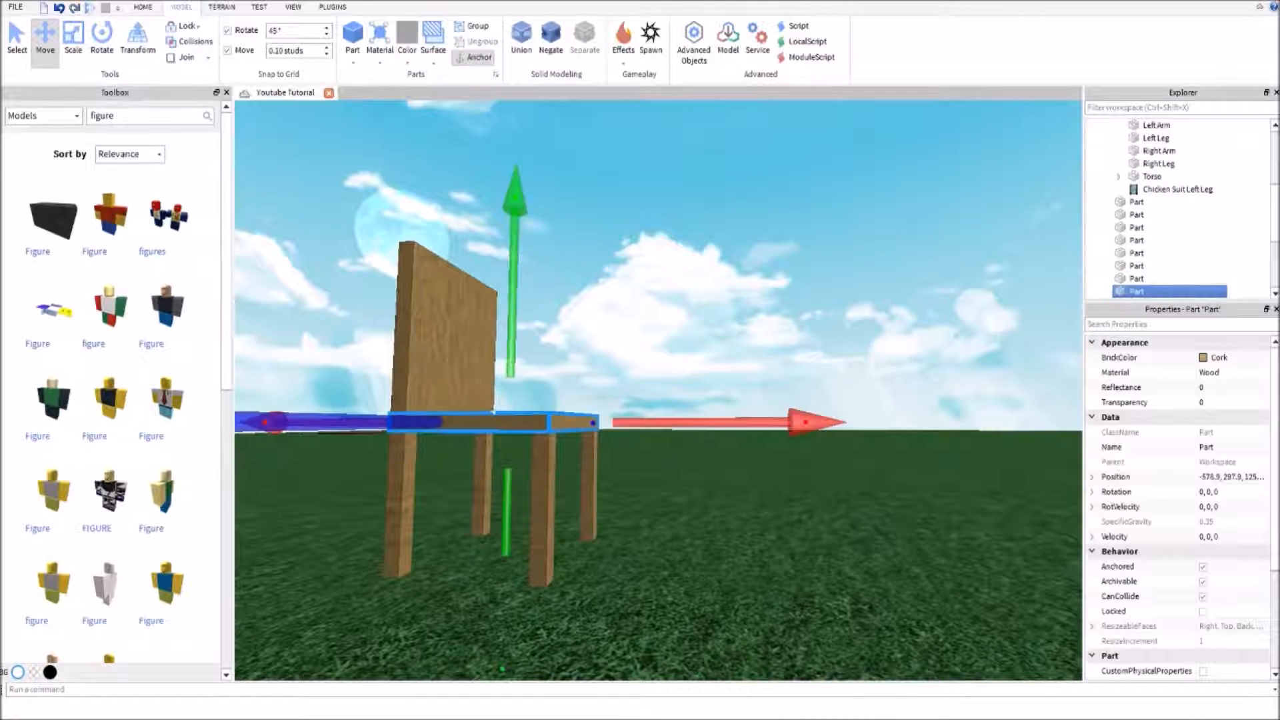
key(f)
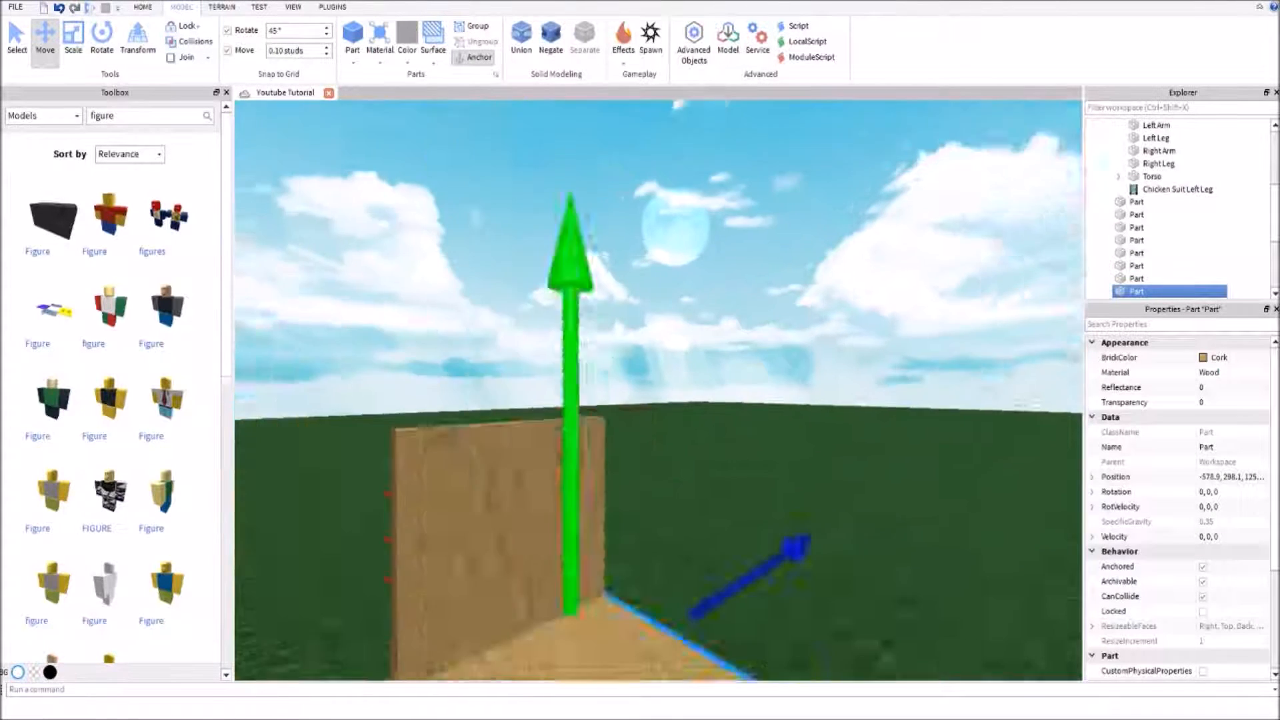
Narrow the raised slab on both sides so that it is inset from the seat's side edges as a cushion
key(ctrl+3)
right_drag(458, 471, 461, 487)
drag(485, 466, 534, 485)
right_drag(901, 424, 900, 426)
right_drag(914, 288, 849, 336)
drag(435, 492, 468, 489)
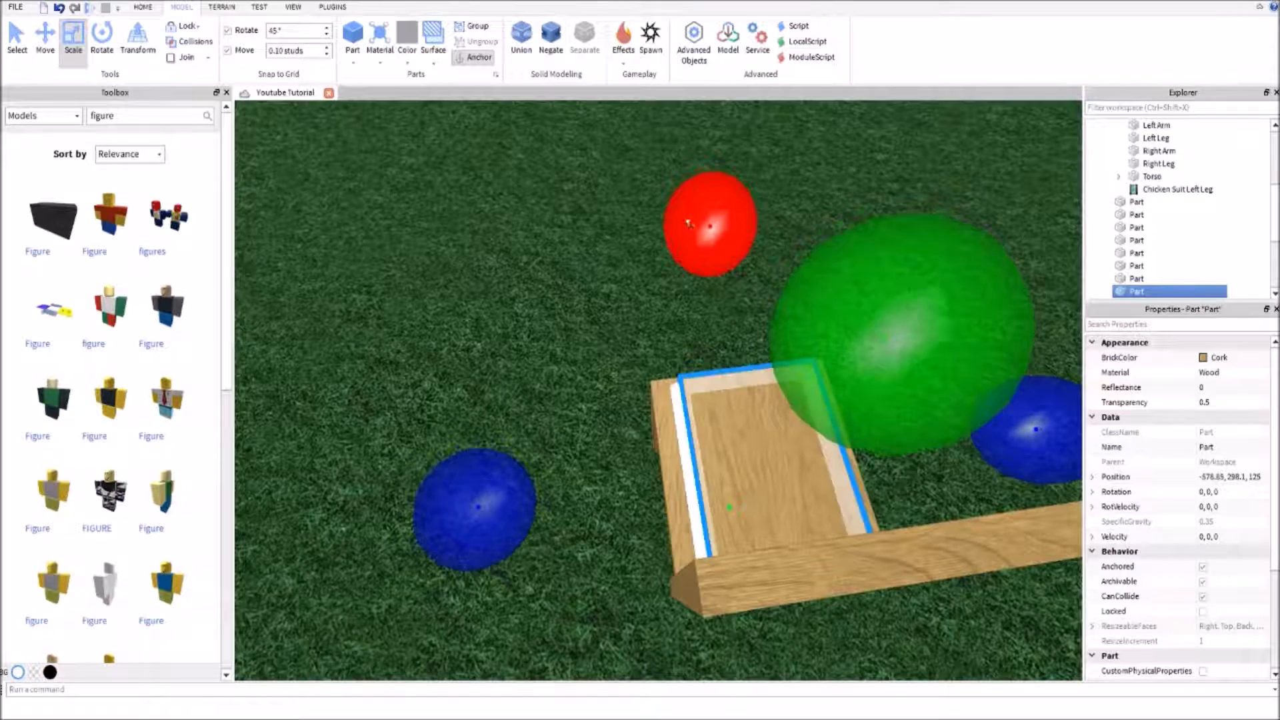
Shorten the cushion from the front so that it is inset from the seat's front edge, centred at -578.8, 298.1, 125
drag(694, 220, 704, 233)
right_drag(705, 234, 708, 235)
drag(577, 208, 591, 214)
scroll(600, 224, up, 4)
right_drag(600, 224, 601, 226)
click(601, 225)
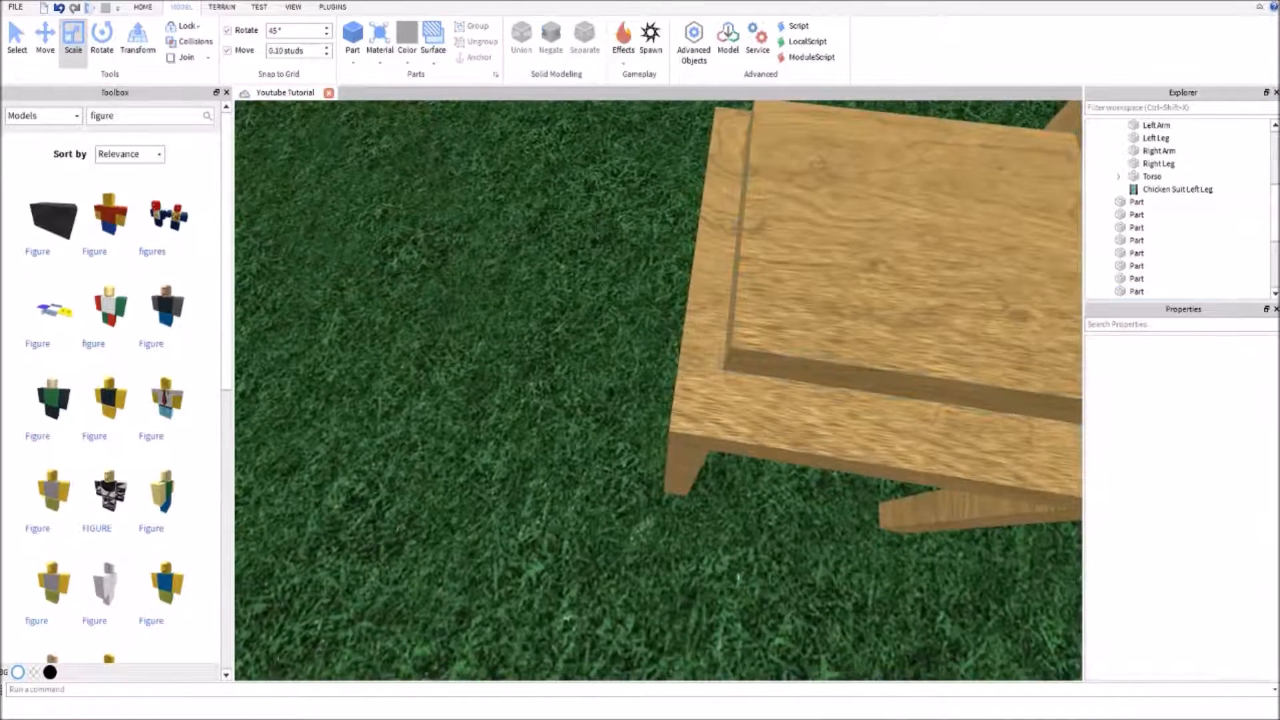
click(800, 254)
right_drag(800, 253, 801, 254)
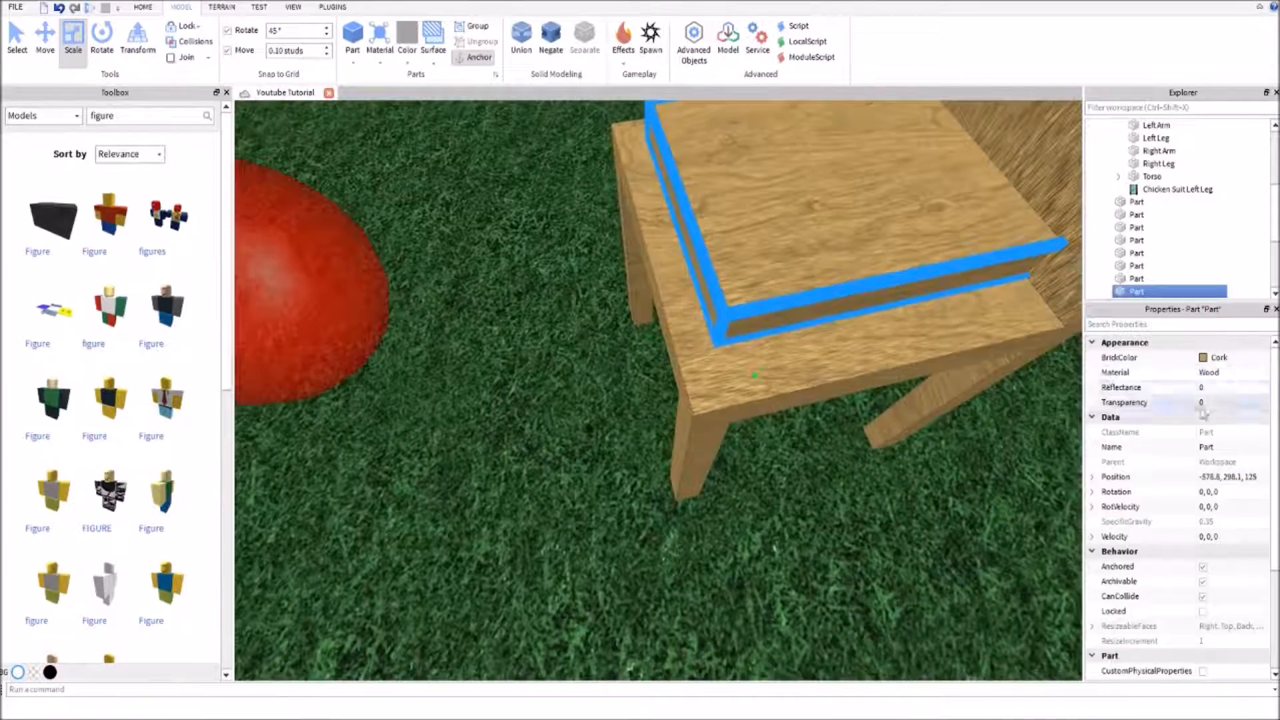
Set the cushion's material to Fabric and its colour to Really black
click(1235, 379)
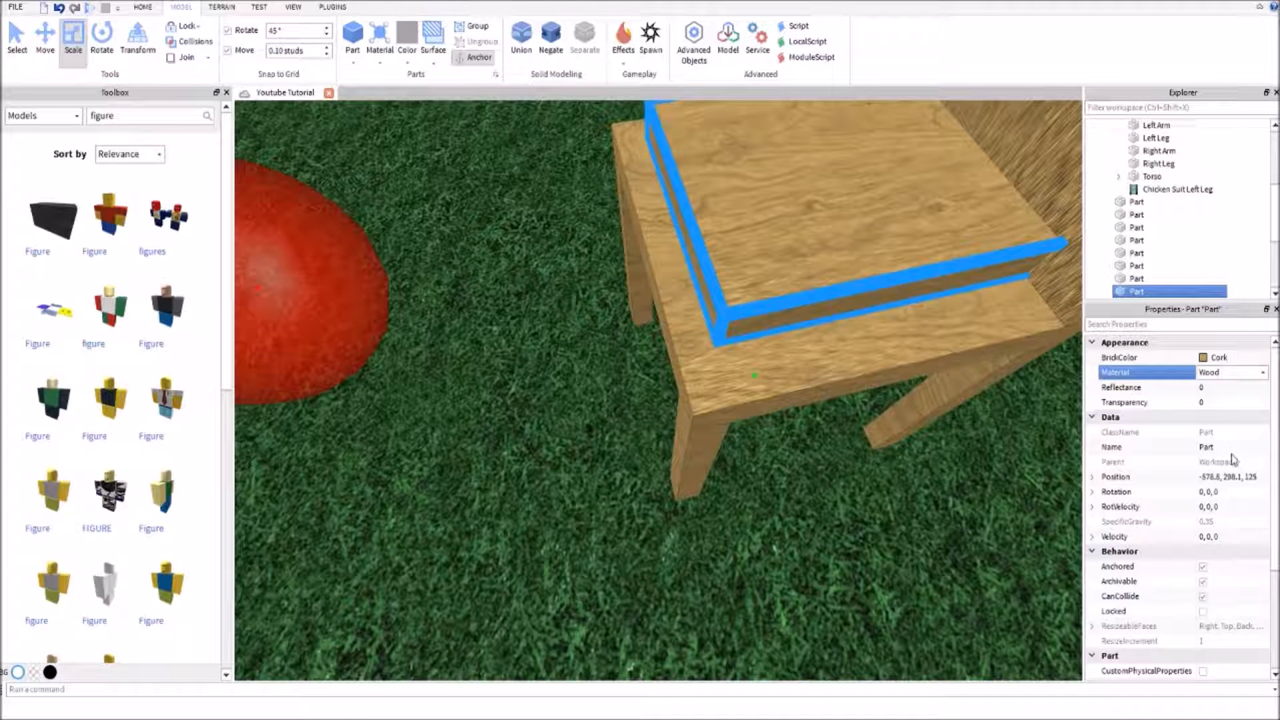
click(1234, 393)
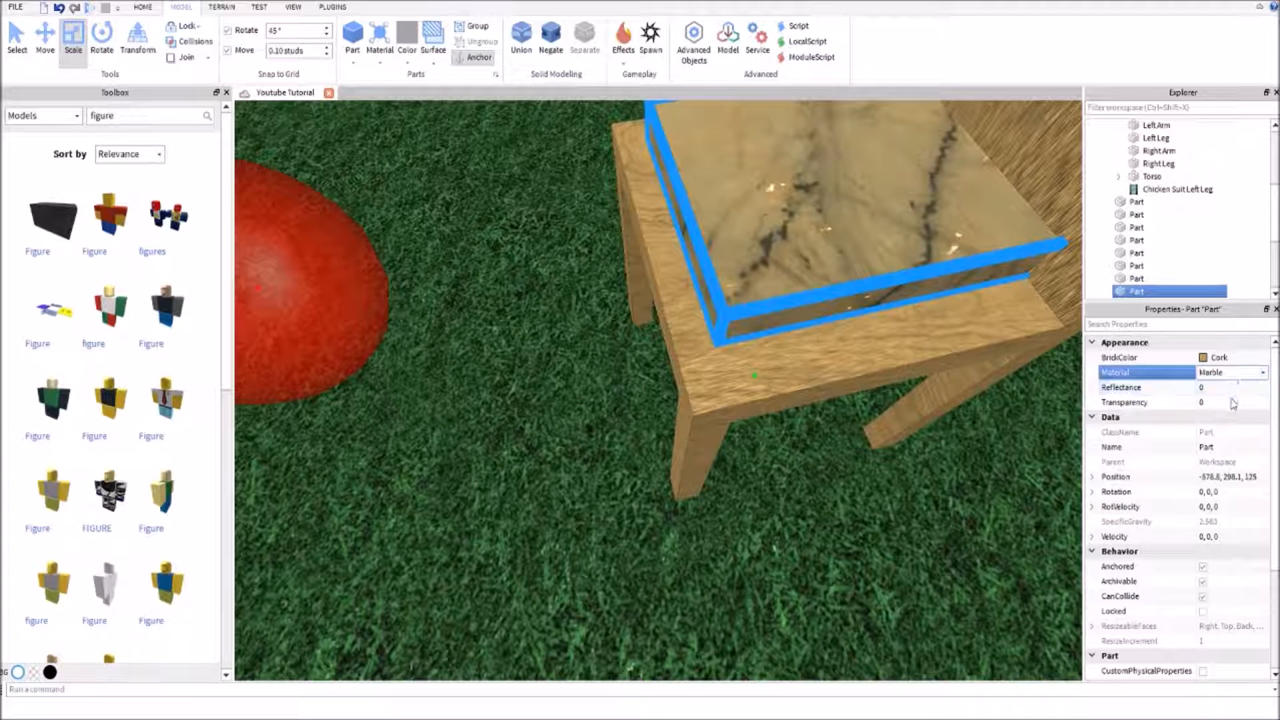
click(1226, 440)
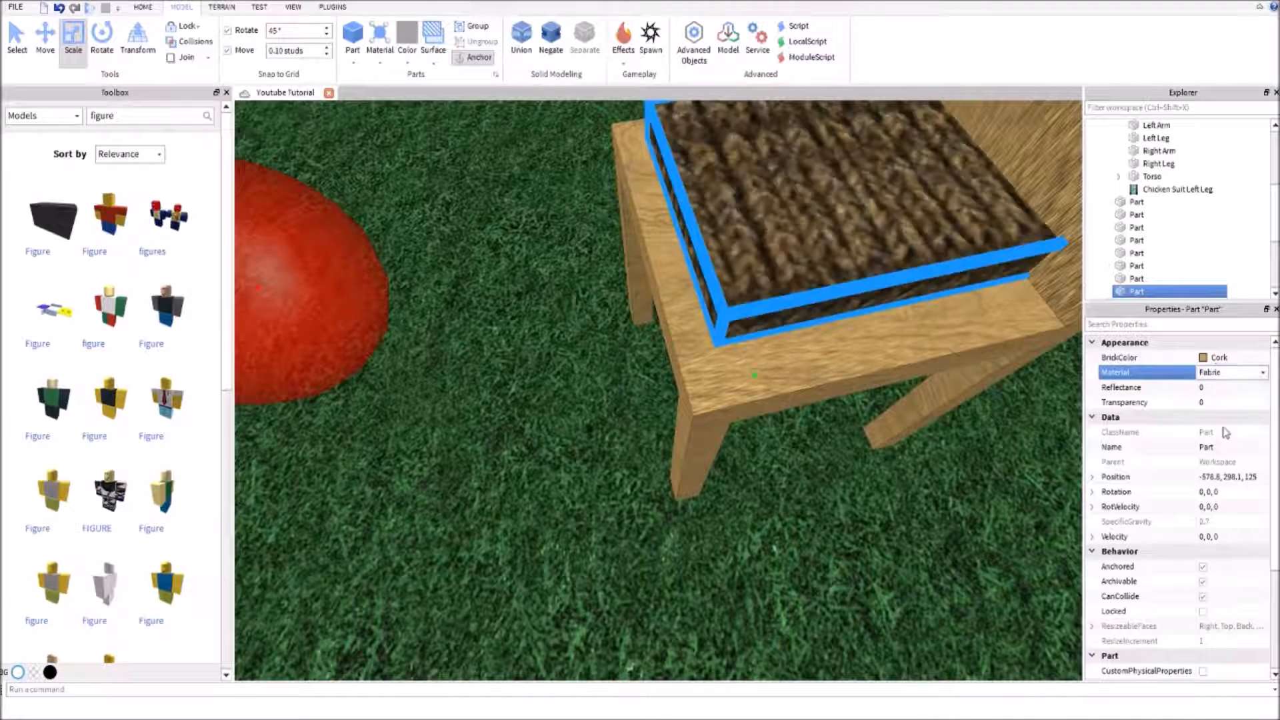
click(1214, 357)
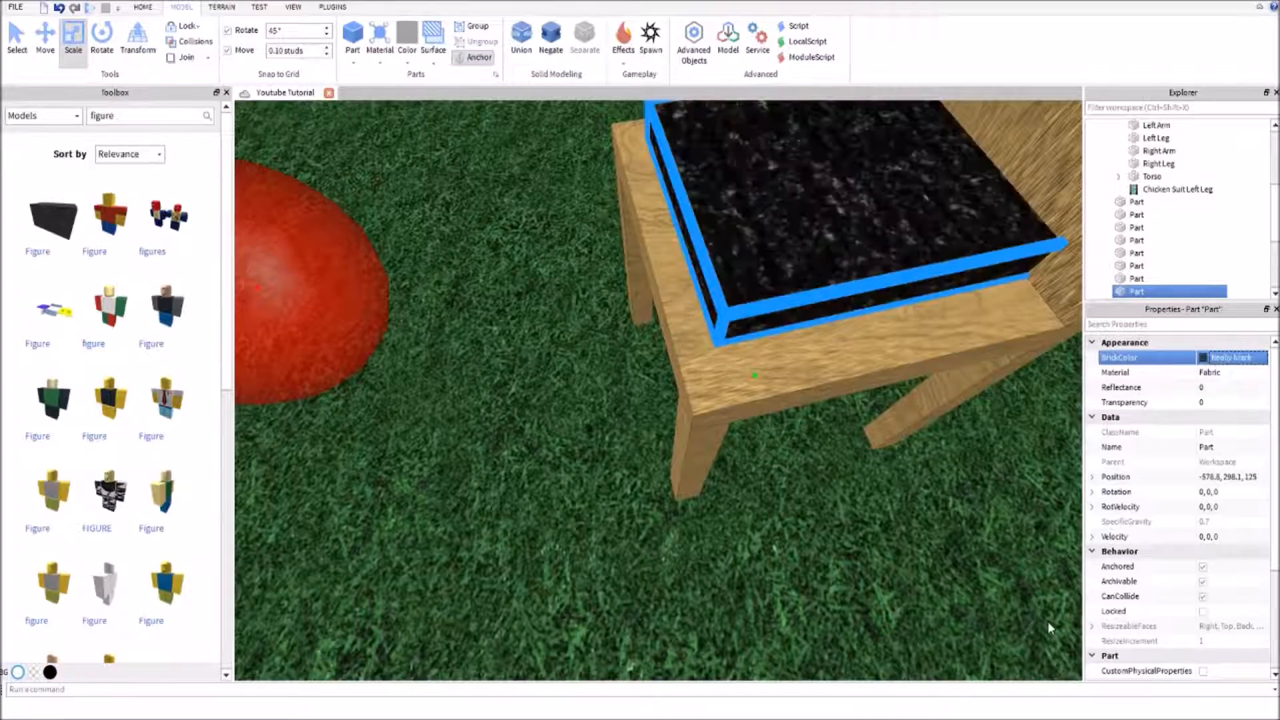
Adjust the black cushion's width on one side to even out its margin on the seat
click(866, 599)
right_drag(866, 598, 866, 598)
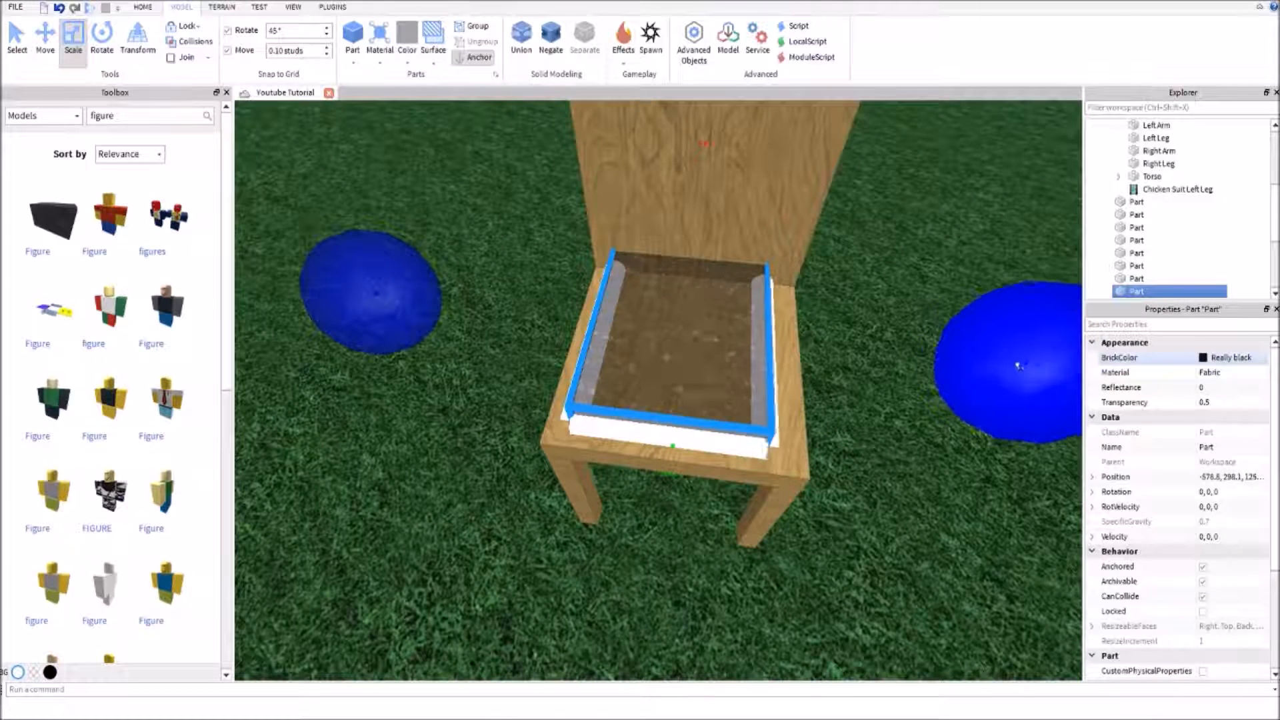
drag(1017, 366, 1035, 383)
click(947, 438)
right_drag(947, 439, 947, 440)
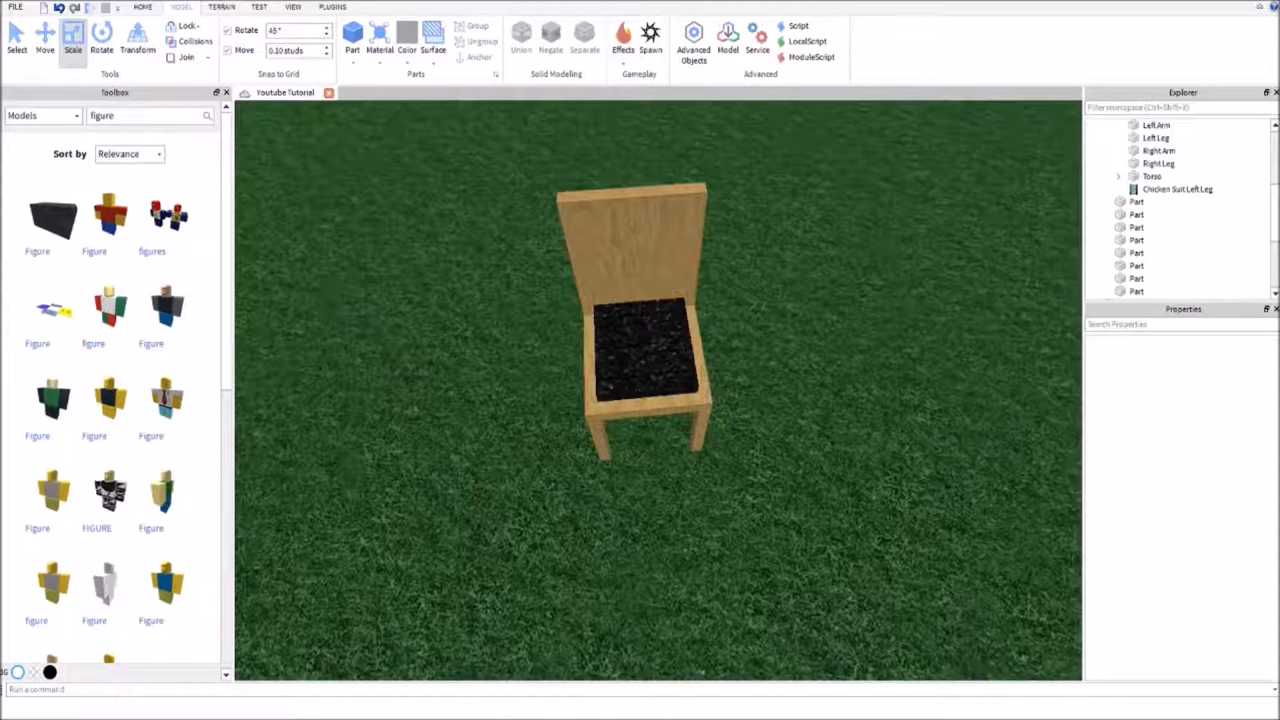
Inspect the chair with its black cushion from near and far, including the backrest
right_drag(948, 346, 951, 345)
scroll(694, 360, up, 1)
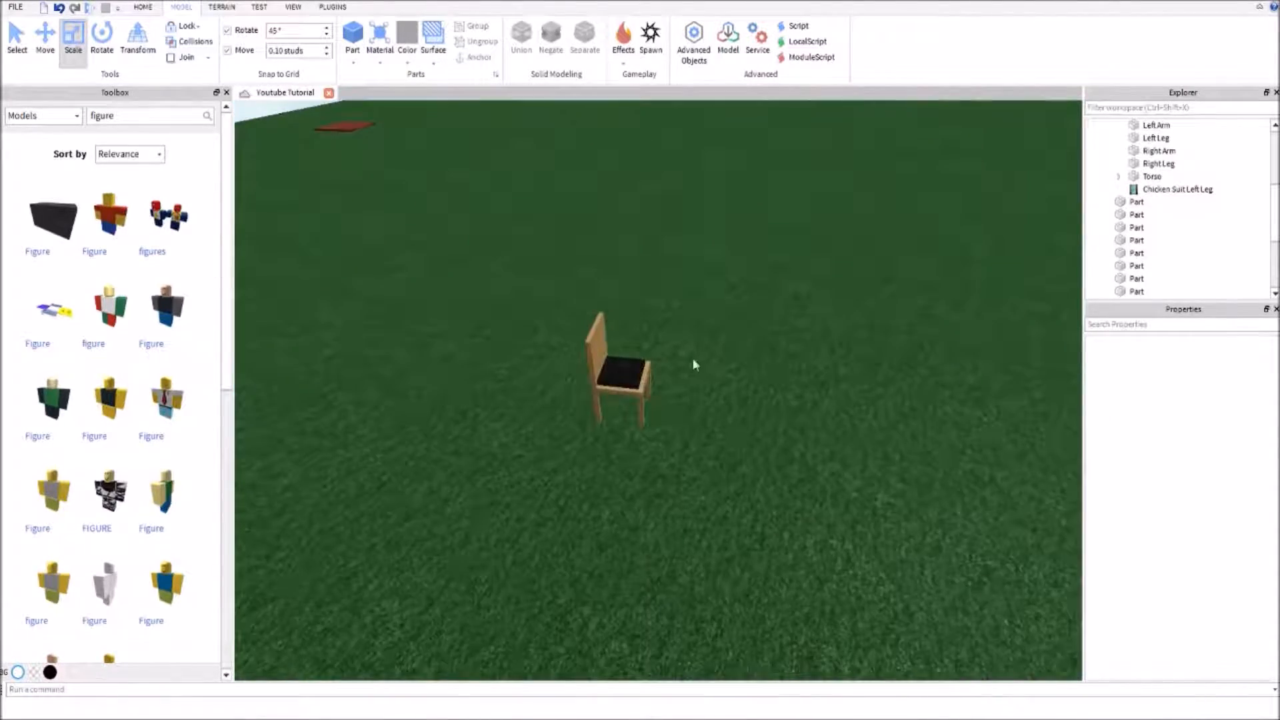
scroll(694, 360, up, 3)
right_drag(710, 307, 714, 306)
right_drag(823, 350, 812, 336)
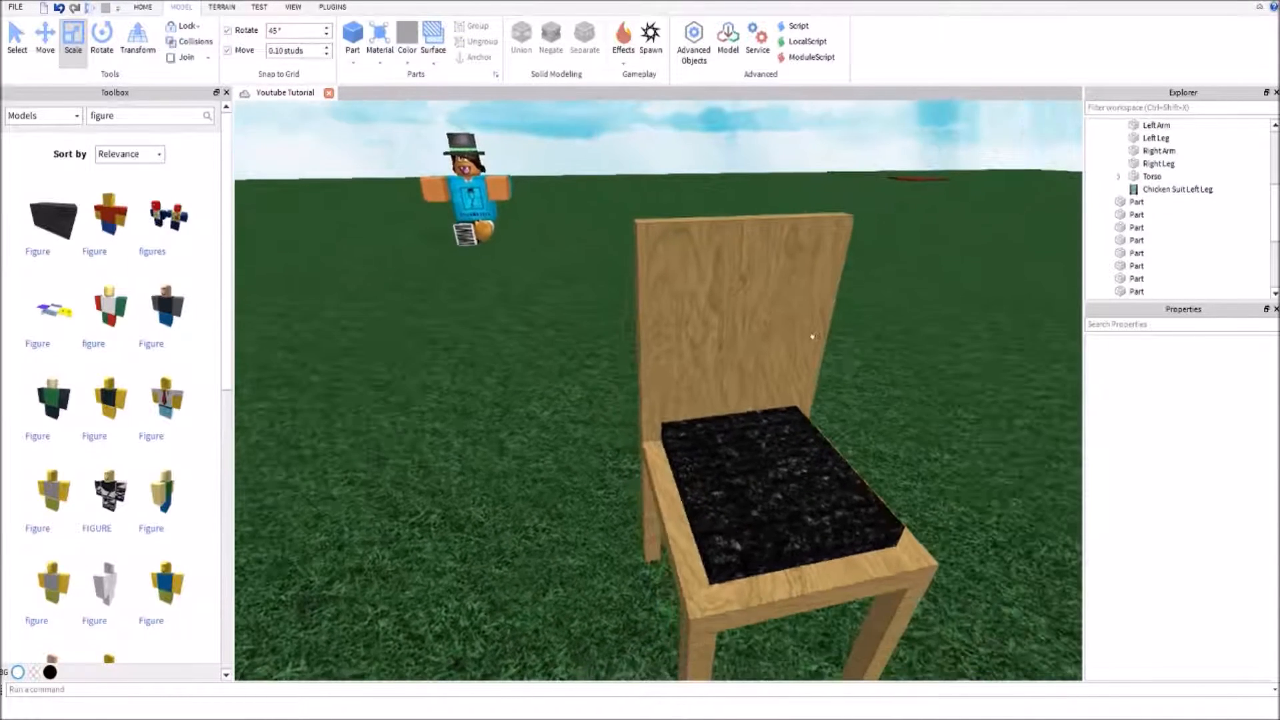
click(786, 239)
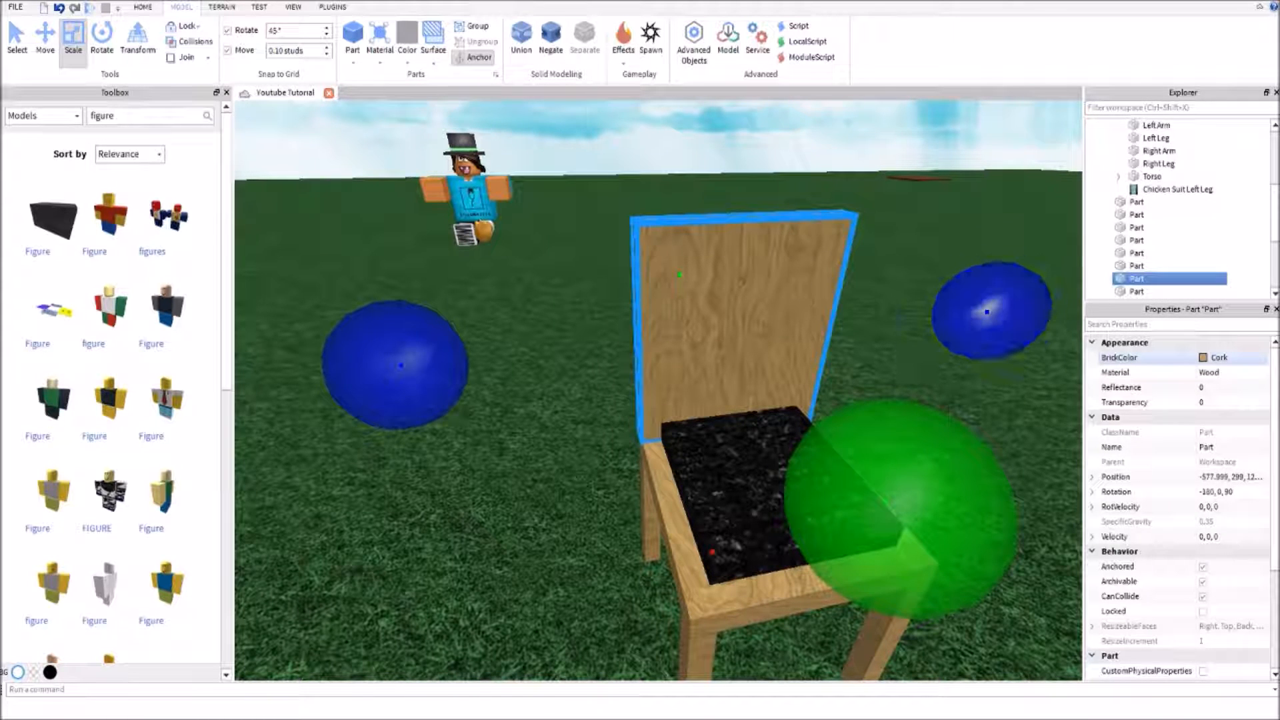
click(591, 435)
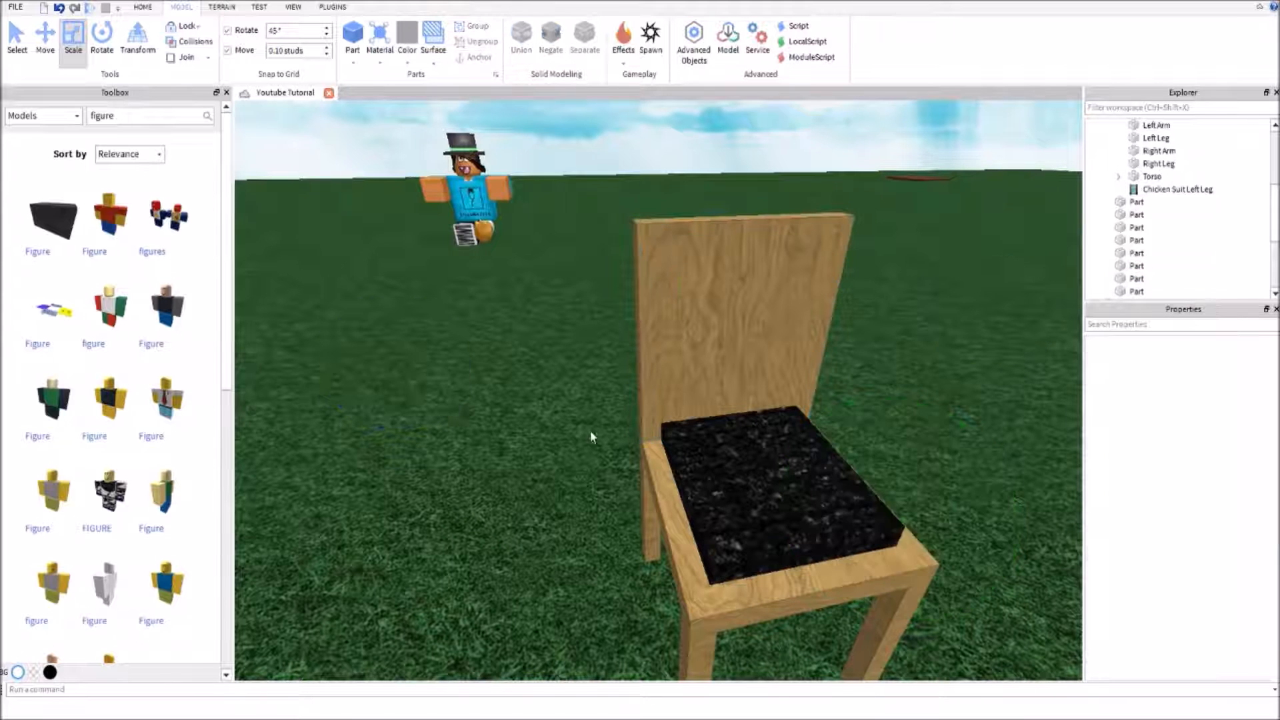
Duplicate the backrest and rotate the copy to -90, -90, 0 so that it stands upright and crosswise through the backrest
click(667, 330)
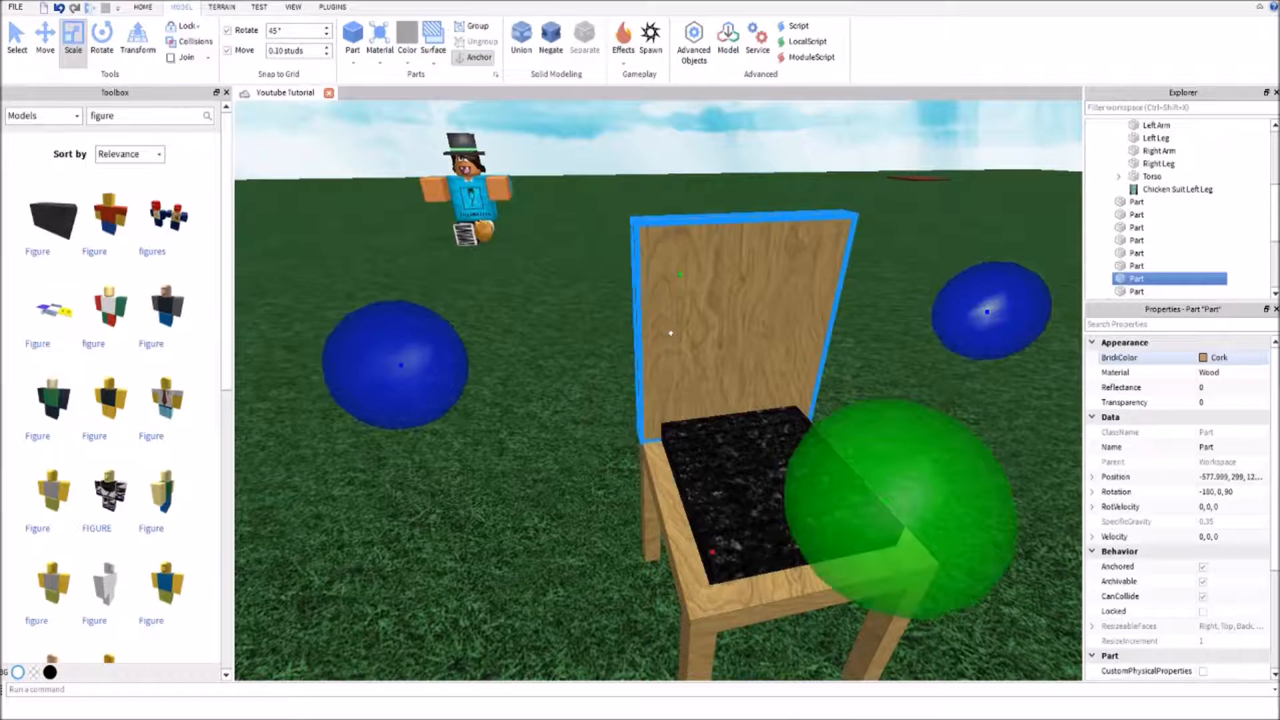
scroll(668, 338, down, 5)
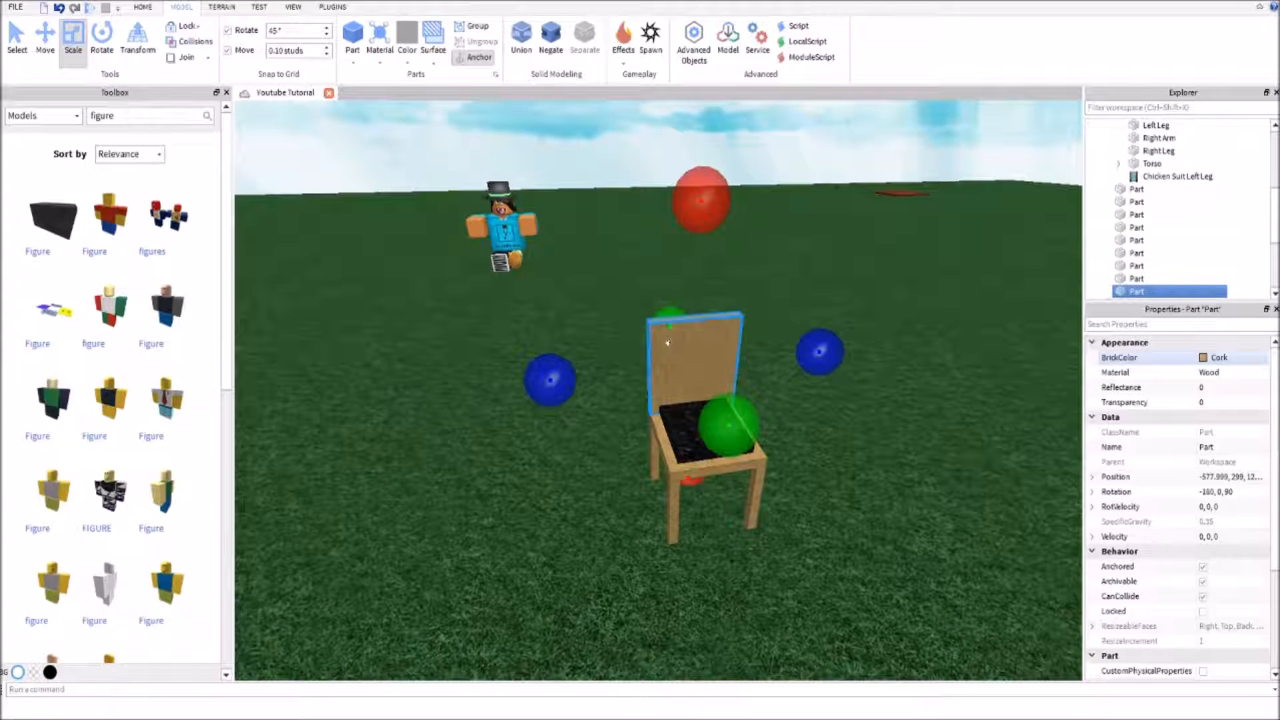
key(ctrl+t)
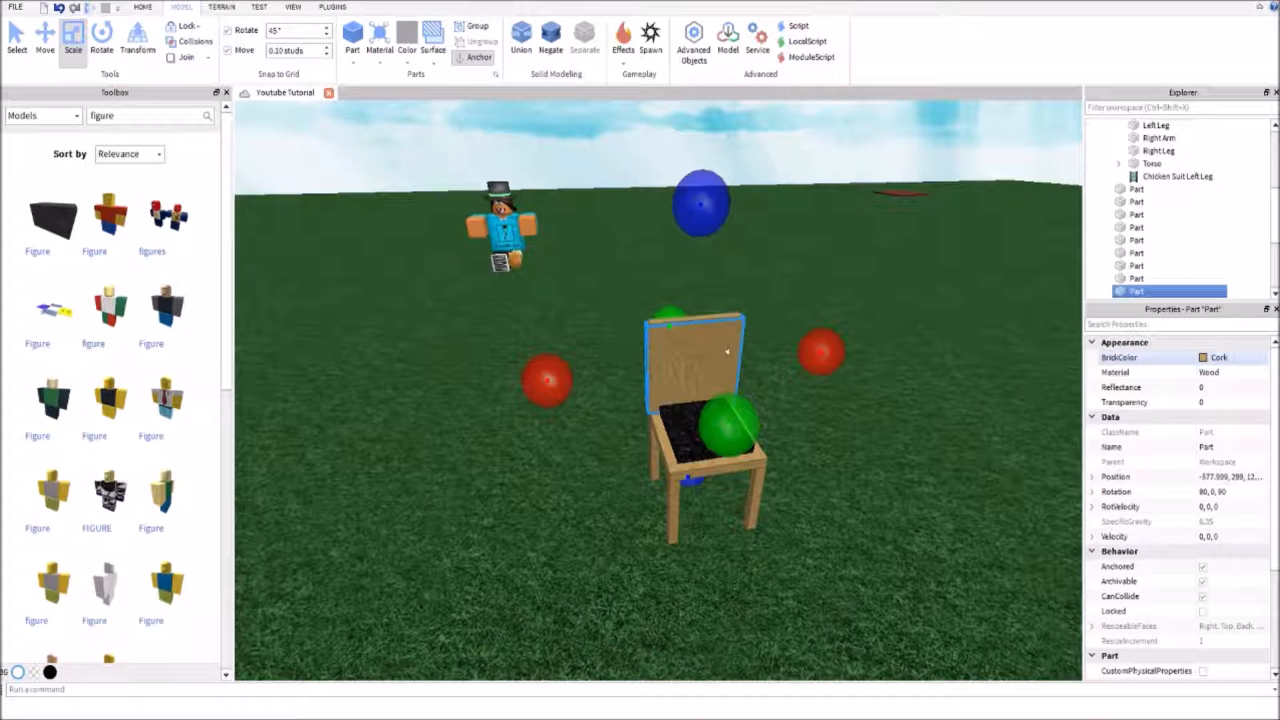
key(ctrl+t)
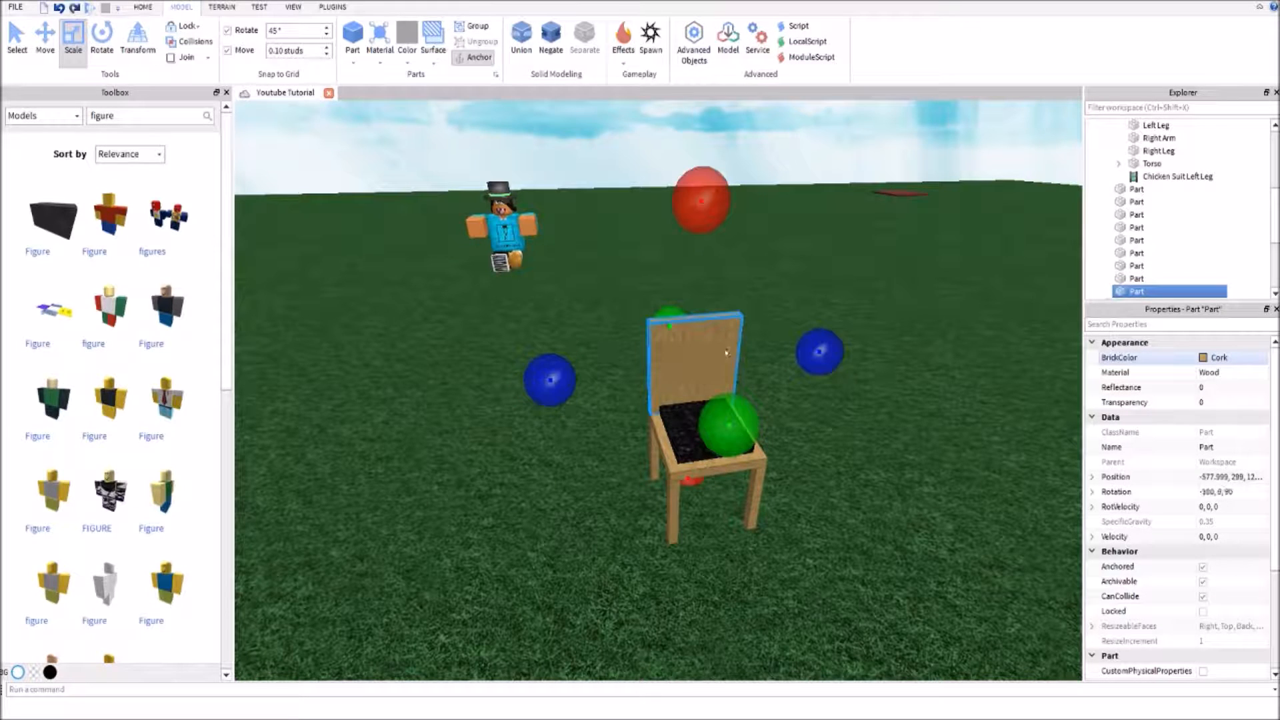
key(ctrl+t)
key(ctrl+r)
key(ctrl+t)
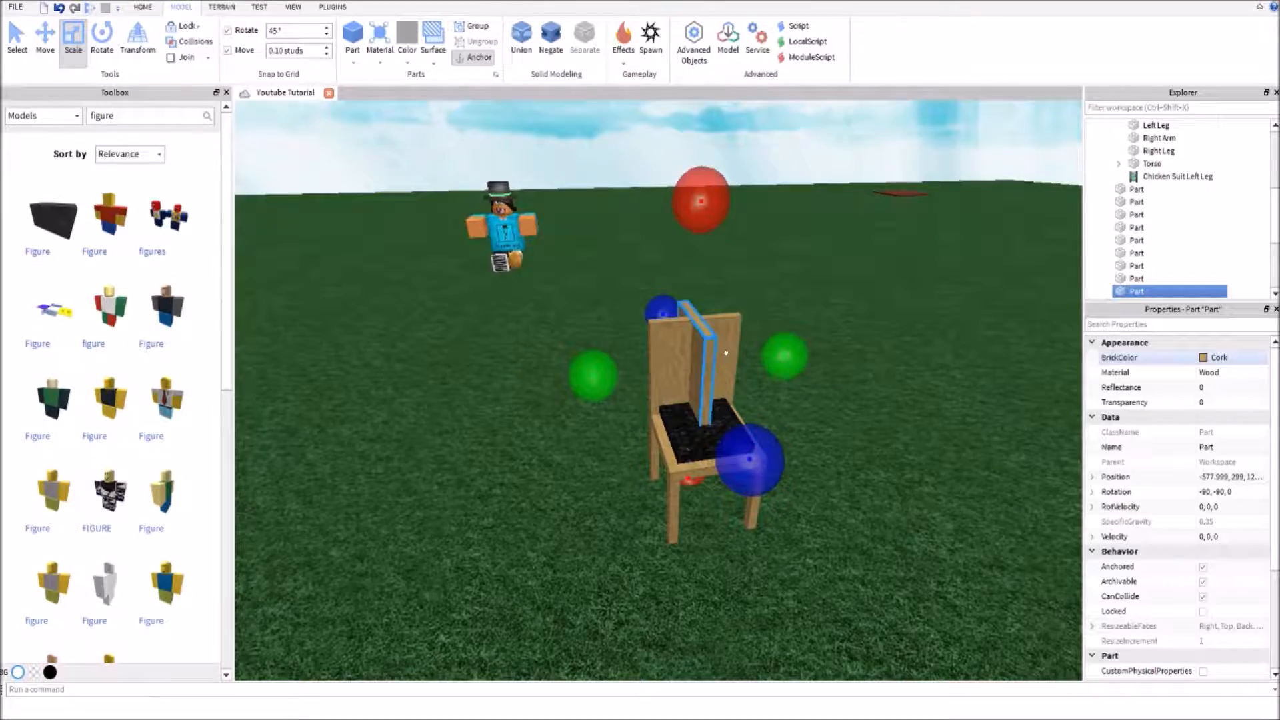
Shorten the crosswise copy at its upper and lower ends so that it stops inside the backrest's edges, centred at height 299
key(a)
right_drag(726, 353, 745, 394)
key(w)
key(s)
key(w)
key(s)
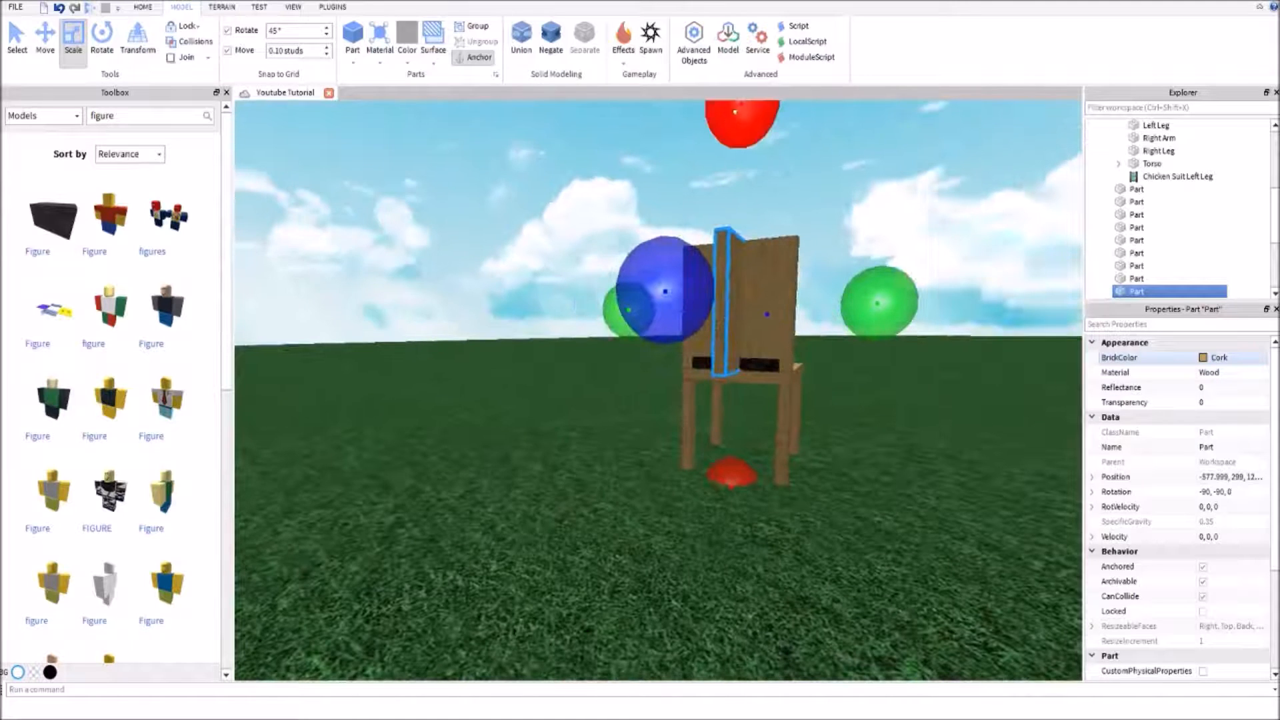
mouse_move(736, 112)
mouse_down()
mouse_move(738, 128)
mouse_move(738, 100)
mouse_move(738, 113)
mouse_up()
drag(721, 469, 723, 471)
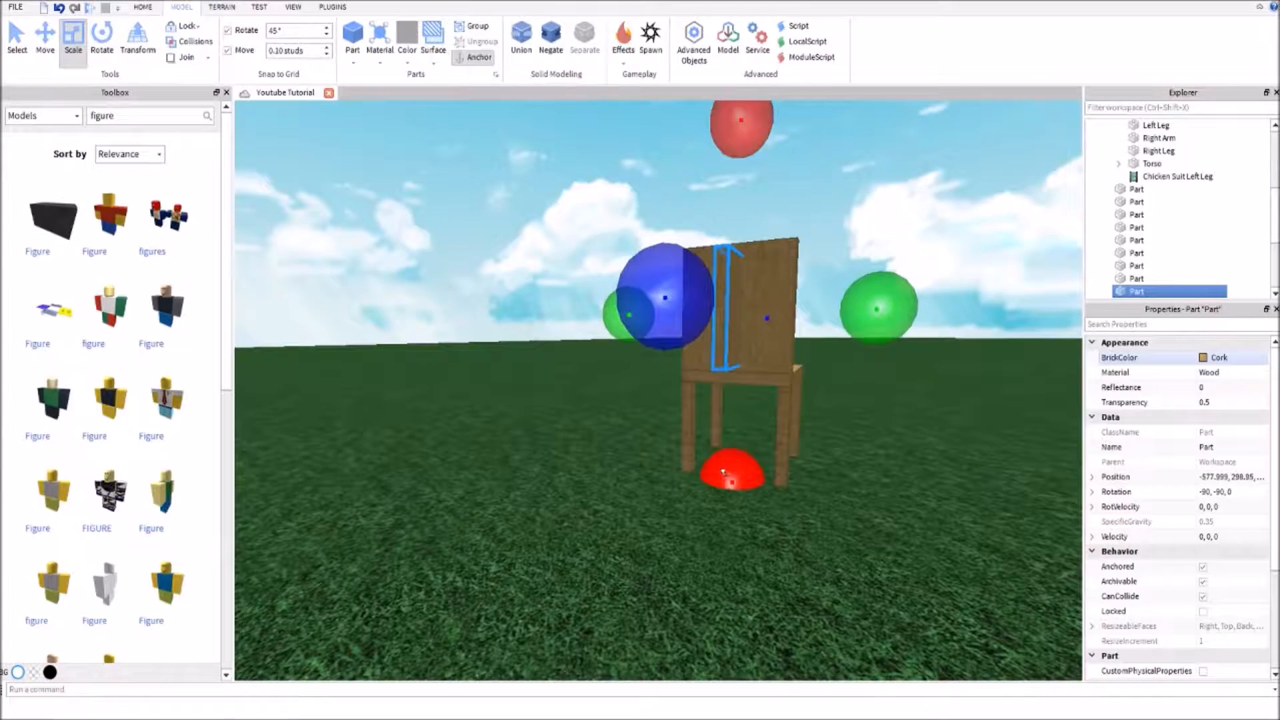
scroll(727, 474, up, 10)
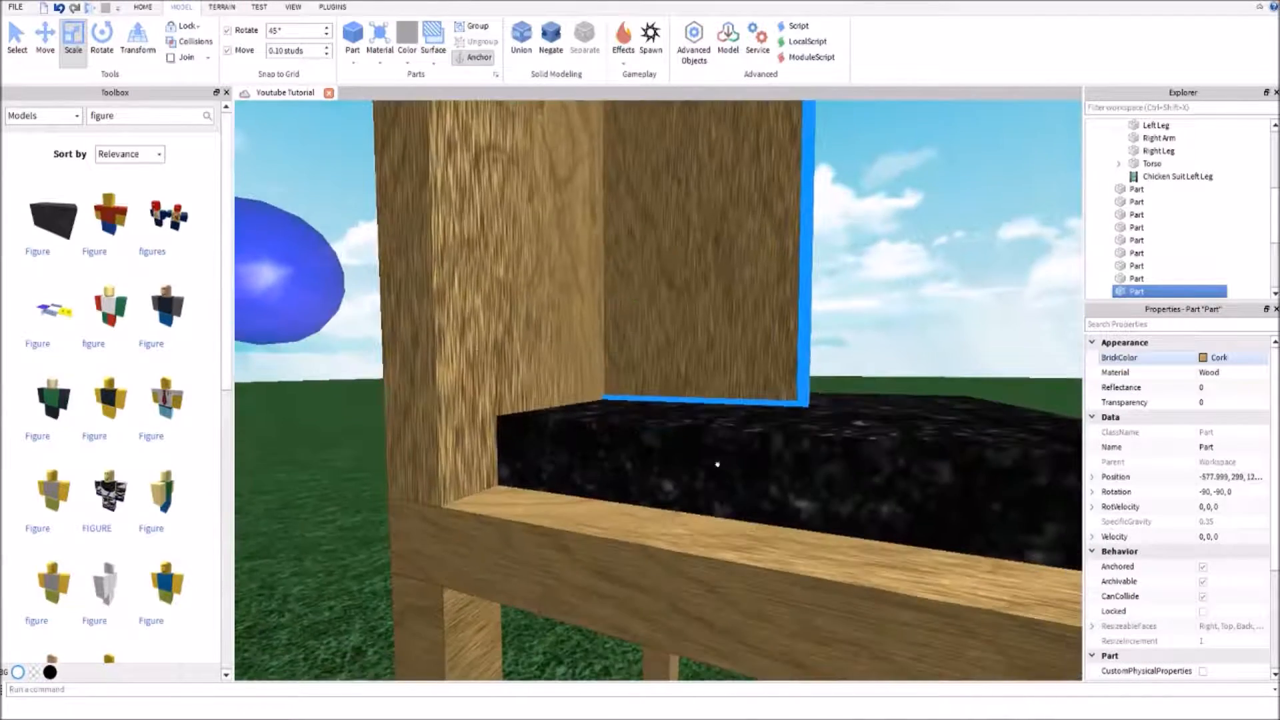
scroll(747, 466, down, 10)
right_drag(766, 466, 465, 333)
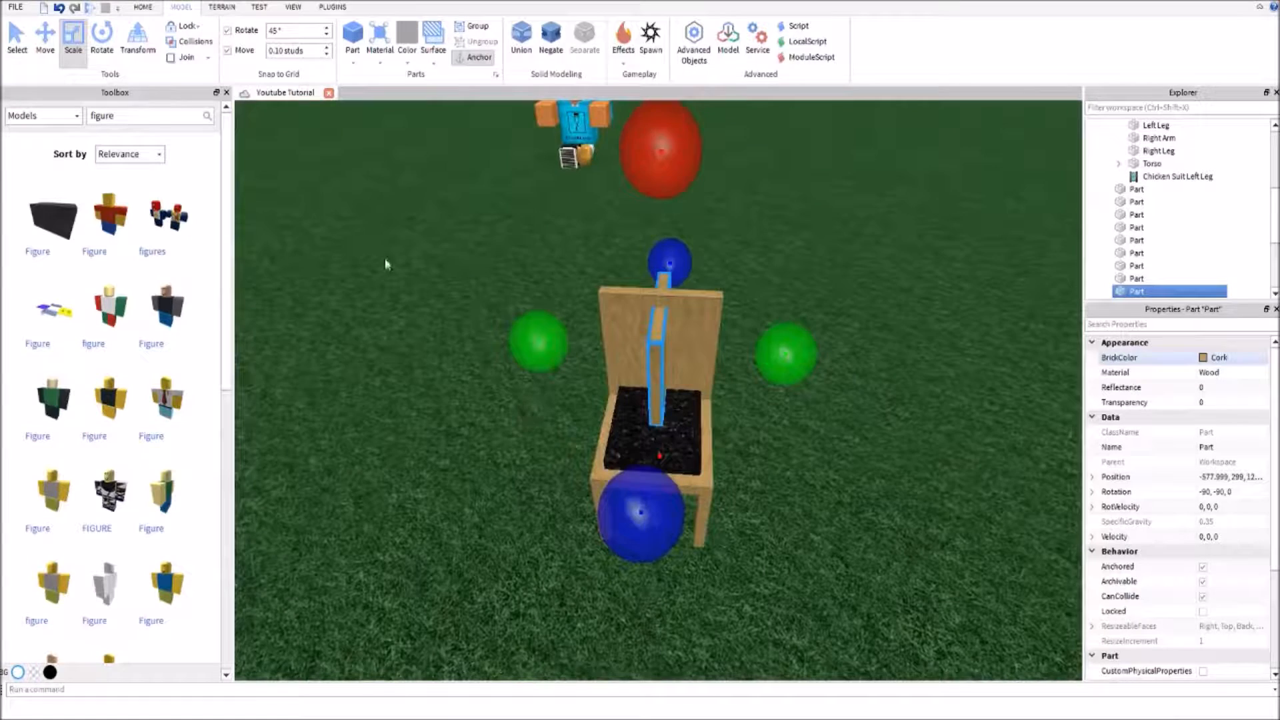
Move the crosswise part sideways along the backrest to its side edge, at Z 125.9
click(46, 48)
scroll(476, 263, up, 5)
right_drag(477, 264, 471, 252)
scroll(471, 252, down, 2)
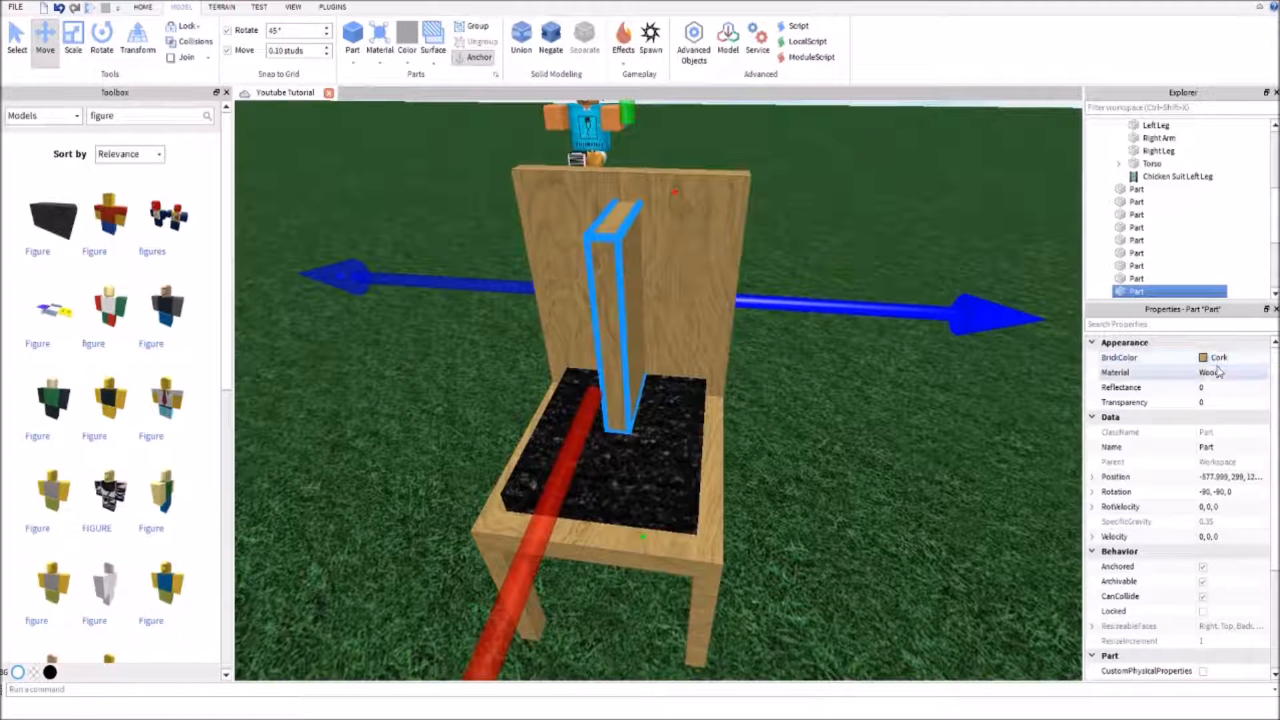
drag(854, 305, 961, 311)
right_drag(887, 392, 882, 395)
click(882, 394)
click(821, 358)
drag(931, 385, 766, 315)
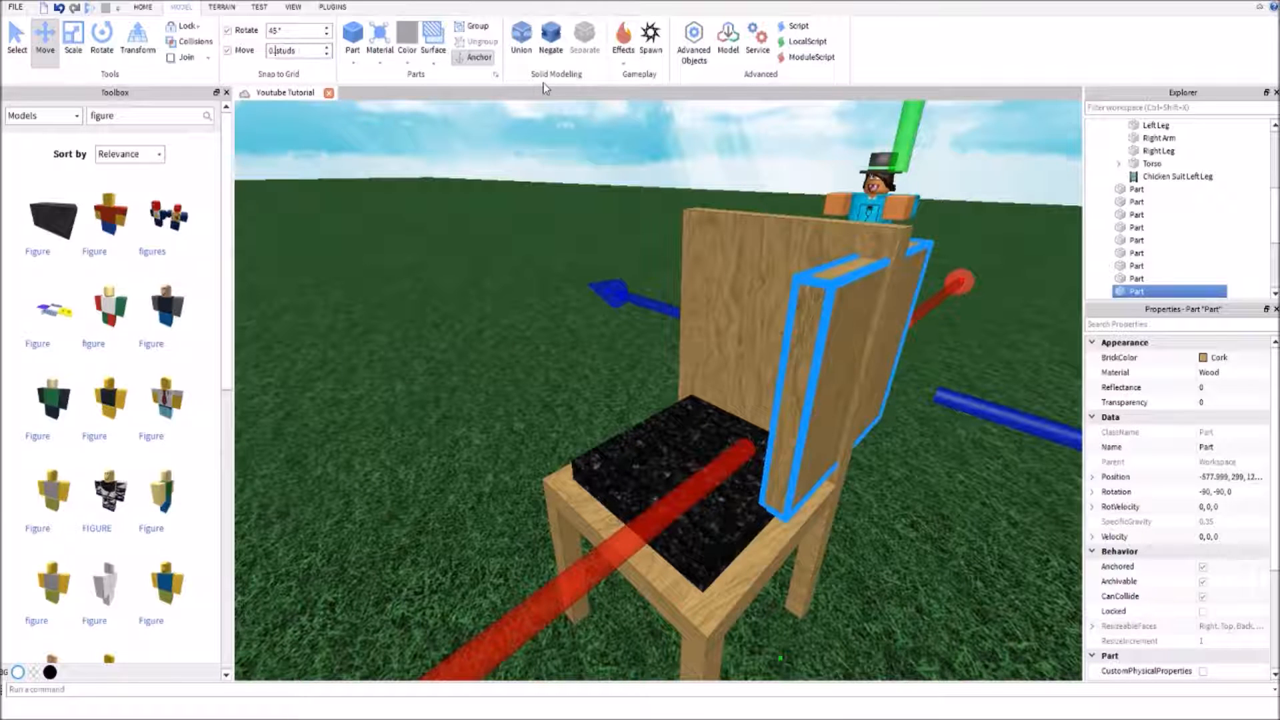
drag(1017, 420, 1027, 424)
right_drag(1014, 469, 999, 467)
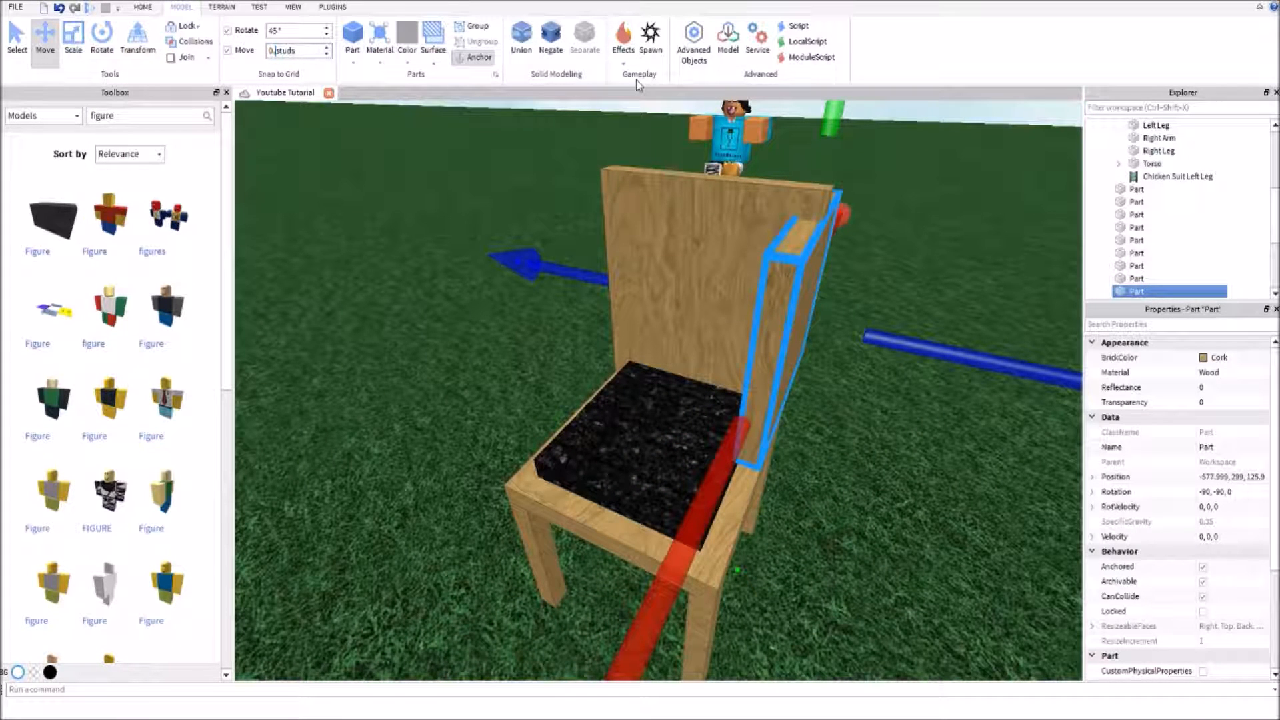
Move the crosswise part inward from the backrest's side edge to Z 125.7
click(954, 450)
click(795, 339)
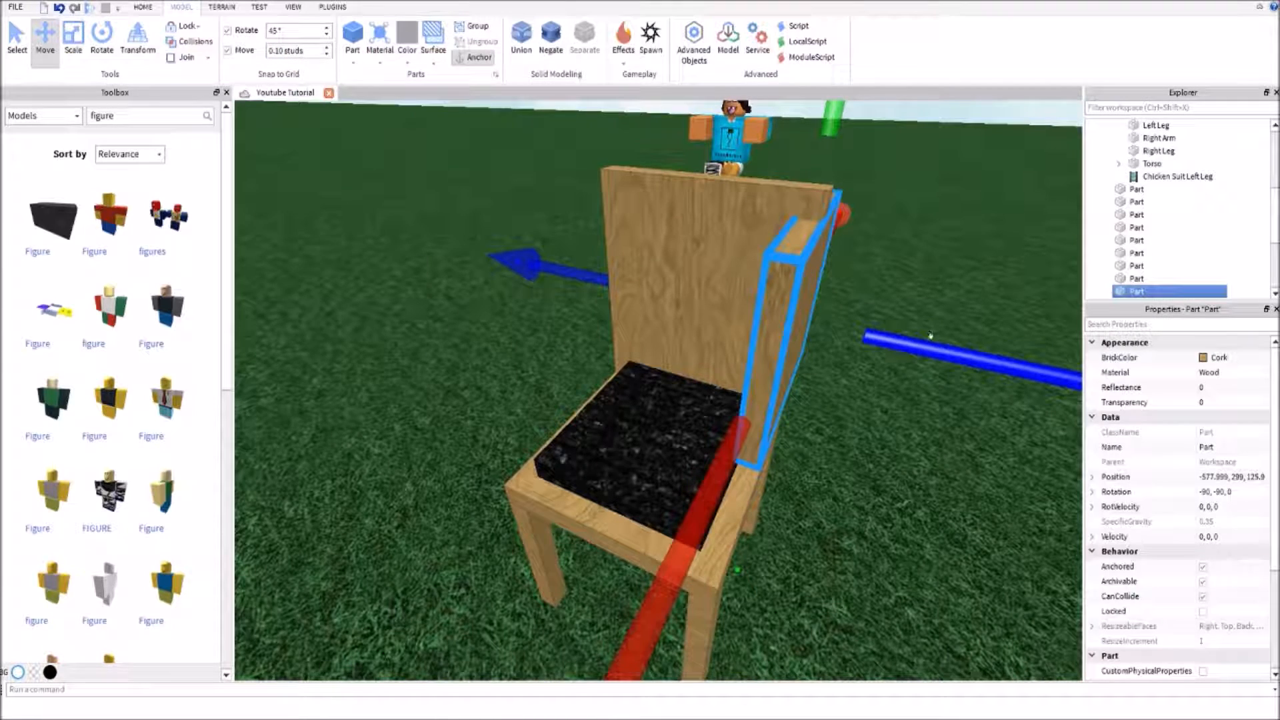
right_drag(931, 335, 944, 355)
right_drag(942, 350, 942, 350)
right_drag(898, 395, 897, 394)
drag(787, 331, 752, 326)
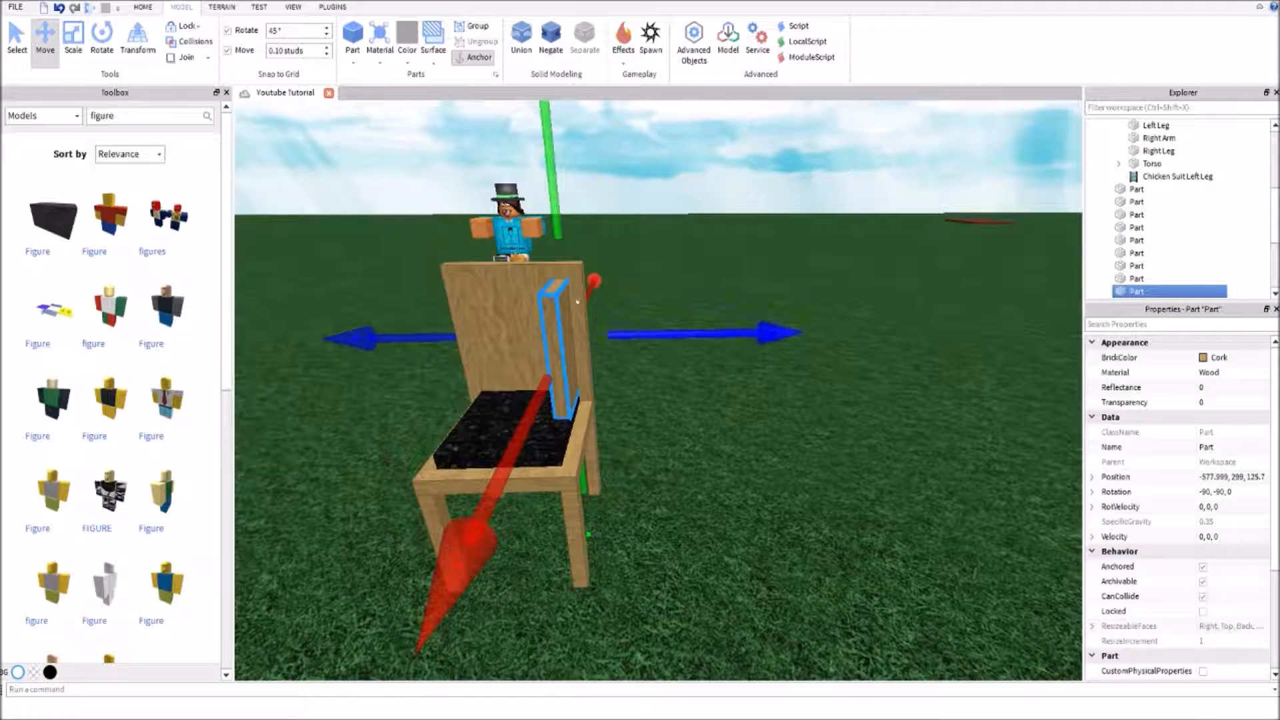
Duplicate the crosswise slat and place the copy beside it at Z 125.4
right_drag(663, 262, 664, 266)
key(ctrl+d)
drag(651, 360, 629, 359)
right_drag(630, 360, 645, 442)
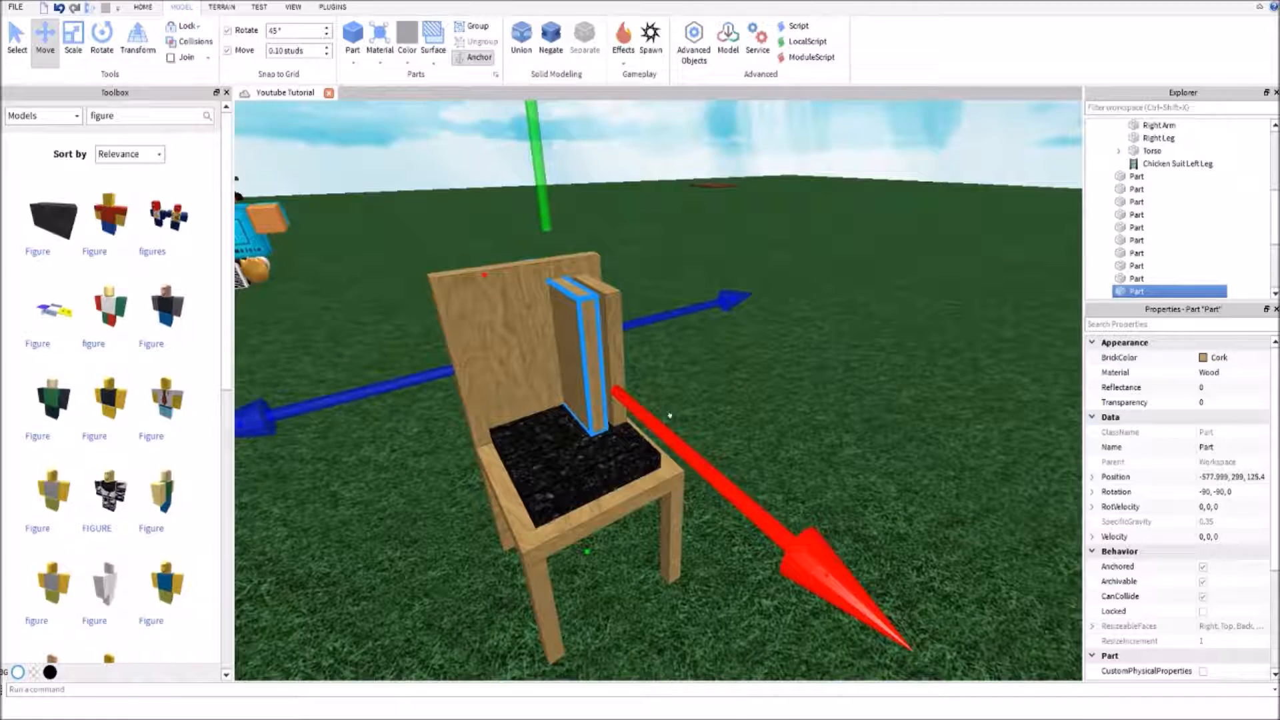
Add three more copies of the slat side by side across the backrest, the first of them at Z 125.1, making five slats
key(w)
mouse_move(670, 415)
right_down()
mouse_move(695, 441)
mouse_move(683, 425)
right_up()
key(s)
drag(790, 409, 777, 415)
right_drag(814, 453, 814, 455)
key(d)
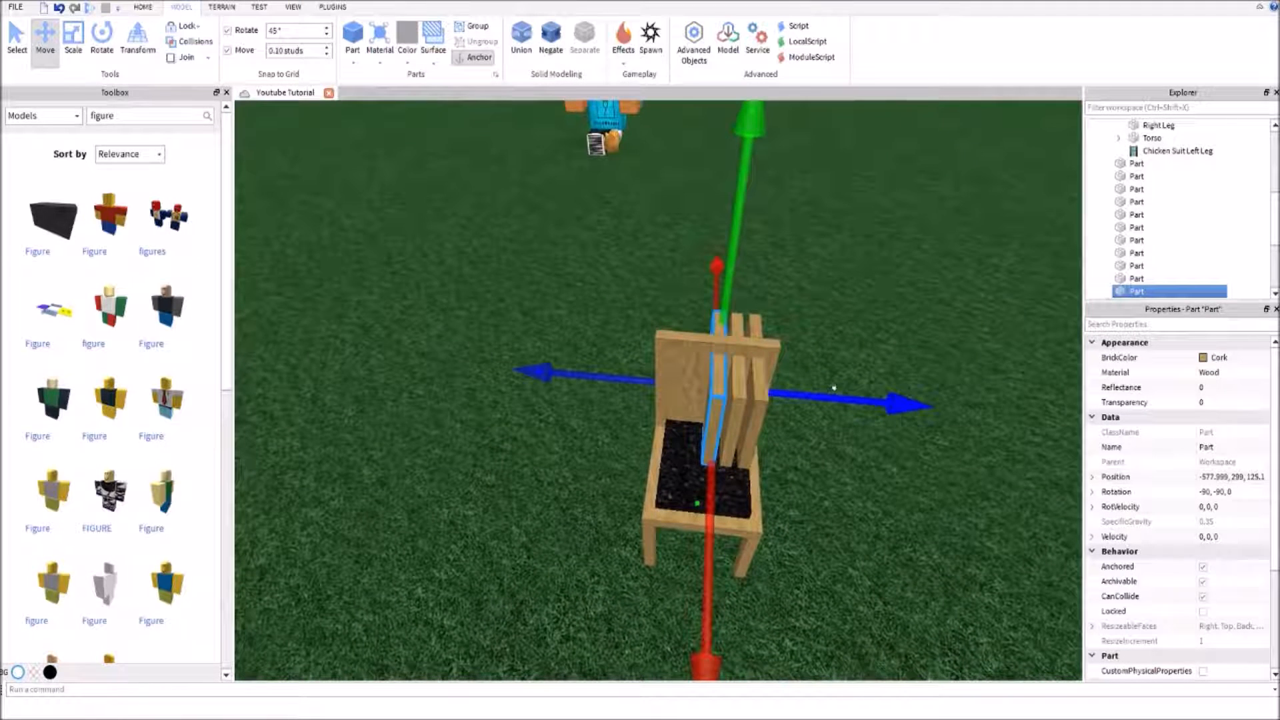
drag(833, 387, 801, 398)
click(893, 306)
scroll(894, 306, up, 5)
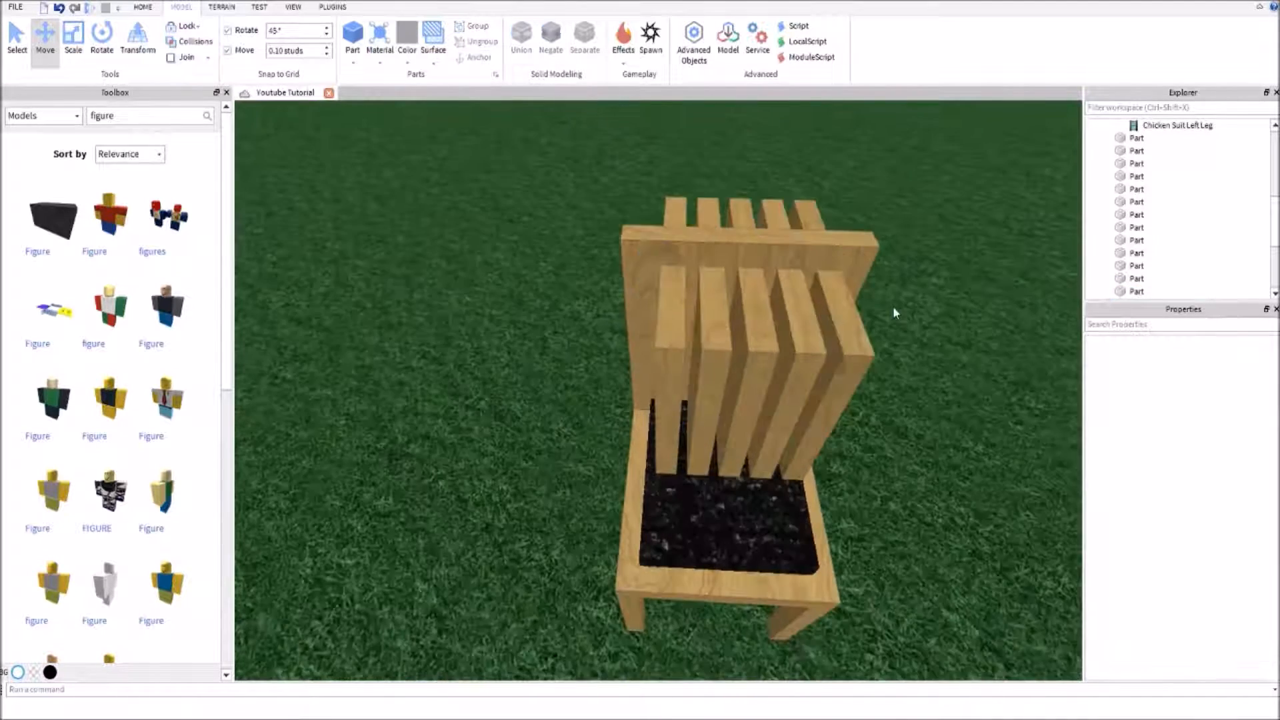
Adjust the slats near one side of the backrest, placing the second slat from the edge at Z 124.7
right_drag(894, 307, 894, 309)
click(628, 387)
mouse_move(467, 363)
mouse_down()
mouse_move(408, 379)
mouse_move(463, 370)
mouse_up()
click(499, 526)
click(674, 351)
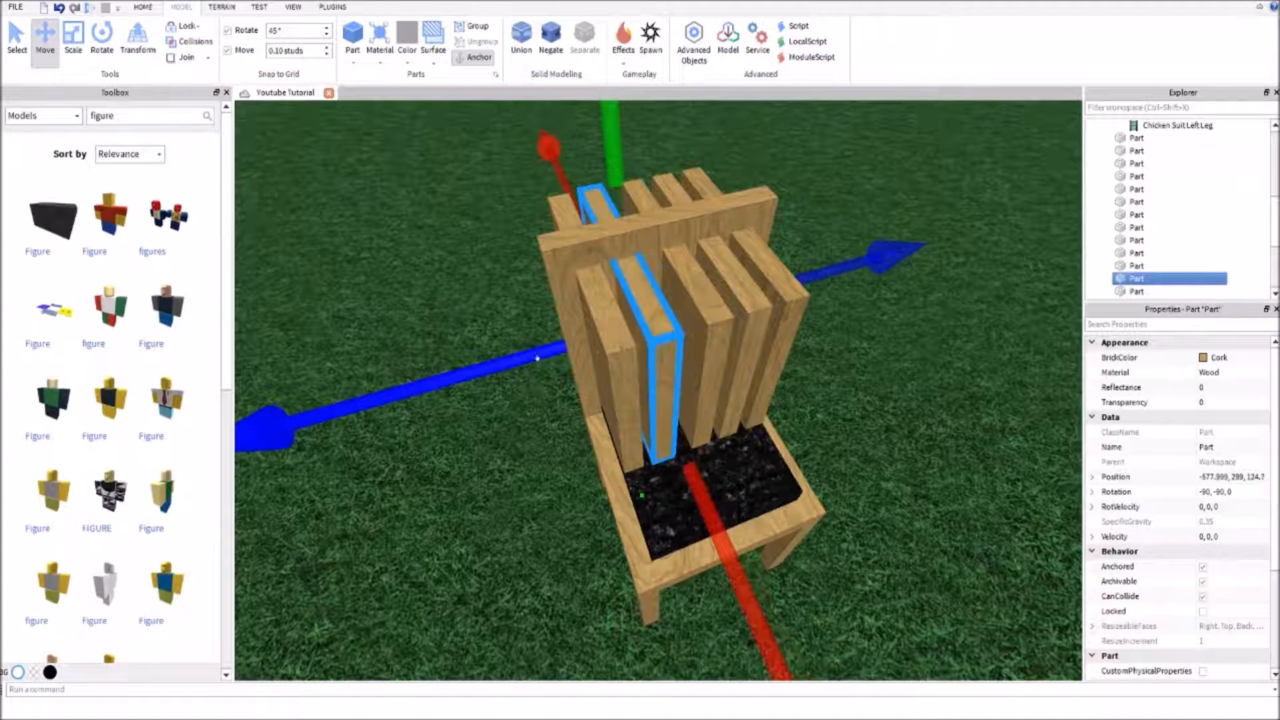
right_drag(761, 365, 794, 356)
click(795, 357)
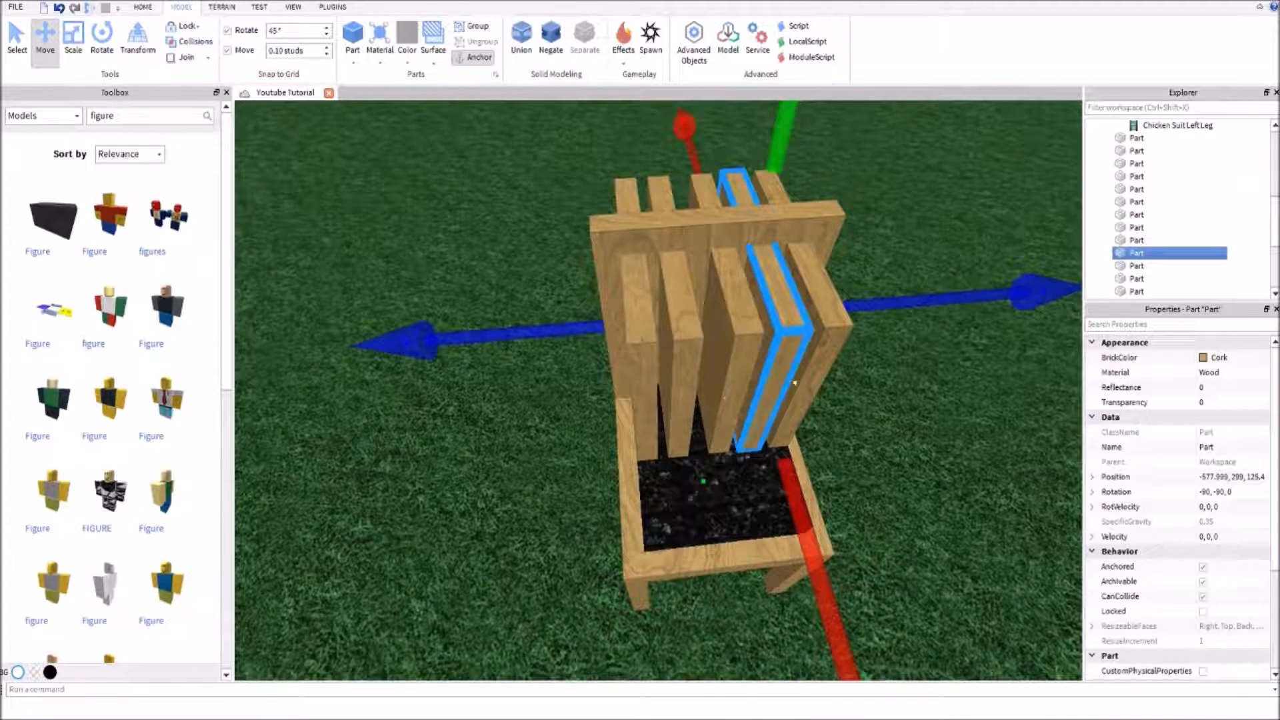
Move the middle slat to Z 125 and shift the slats beyond it inward to even out the gaps, the outermost at Z 125.6
click(947, 401)
click(729, 339)
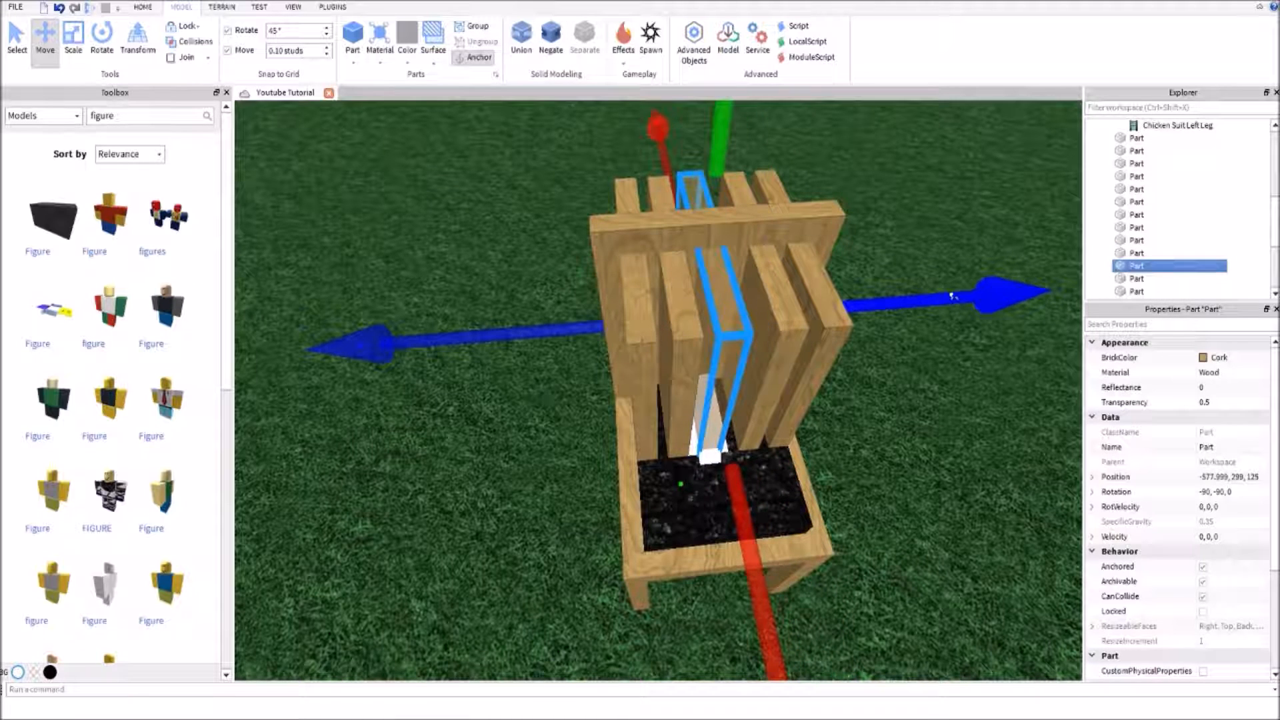
click(767, 380)
drag(921, 313, 885, 305)
click(817, 371)
click(909, 359)
right_drag(909, 358, 790, 390)
Examine the spacing of the five slats through the backrest from several angles and distances
scroll(911, 359, down, 4)
scroll(789, 391, up, 2)
right_drag(726, 363, 746, 376)
scroll(746, 375, up, 3)
scroll(747, 376, down, 5)
scroll(747, 375, up, 5)
right_drag(767, 313, 698, 355)
scroll(698, 355, down, 4)
Select all five slats together and negate them
click(734, 354)
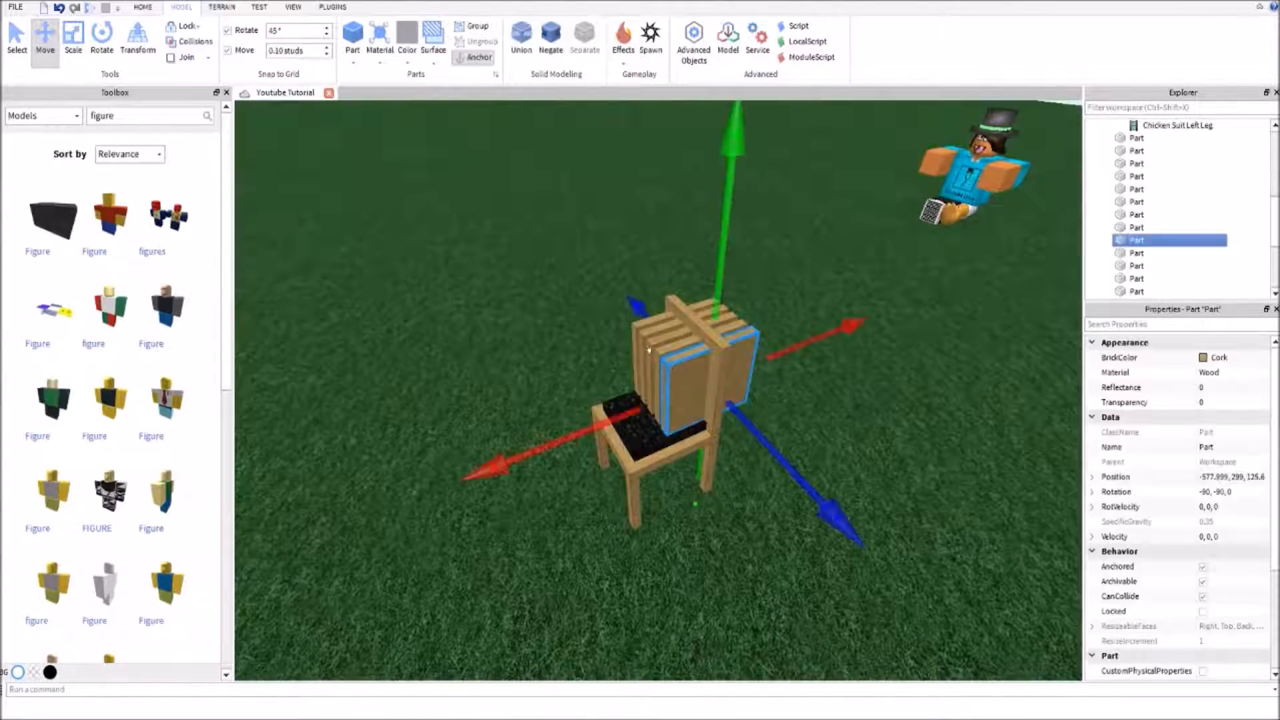
right_drag(826, 514, 745, 387)
ctrl+click(743, 384)
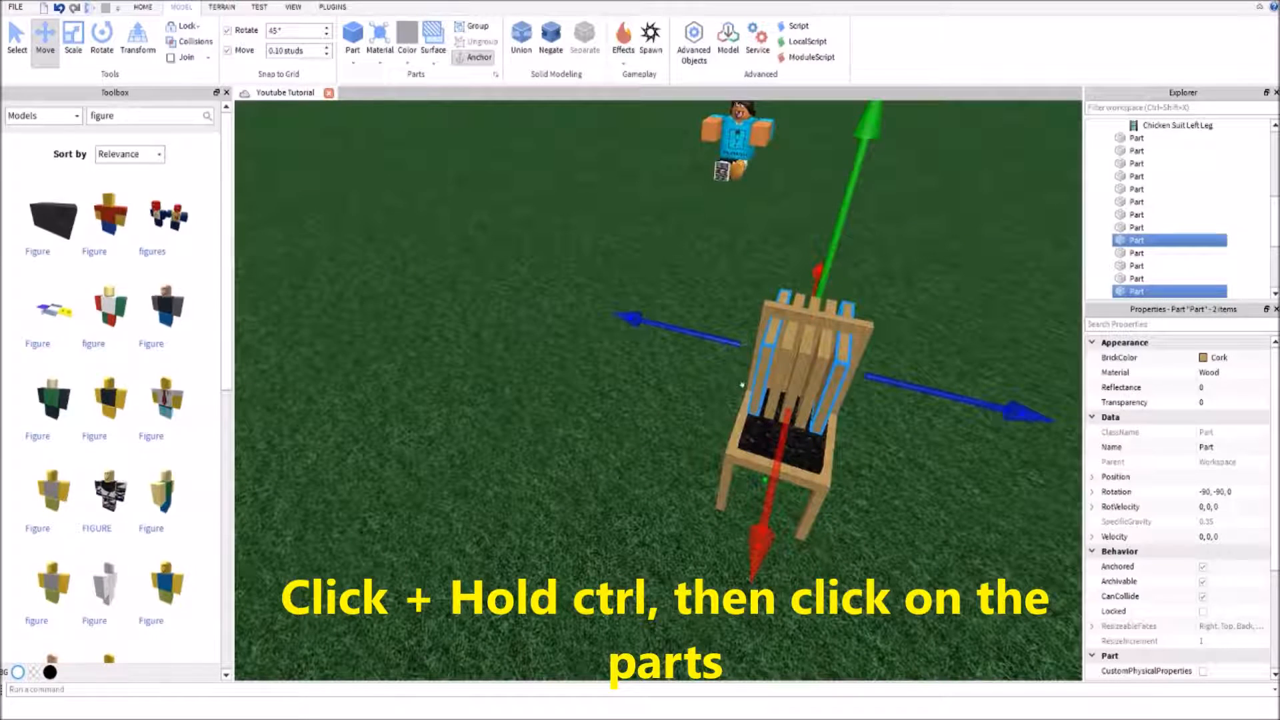
ctrl+click(767, 373)
ctrl+click(786, 368)
ctrl+click(804, 363)
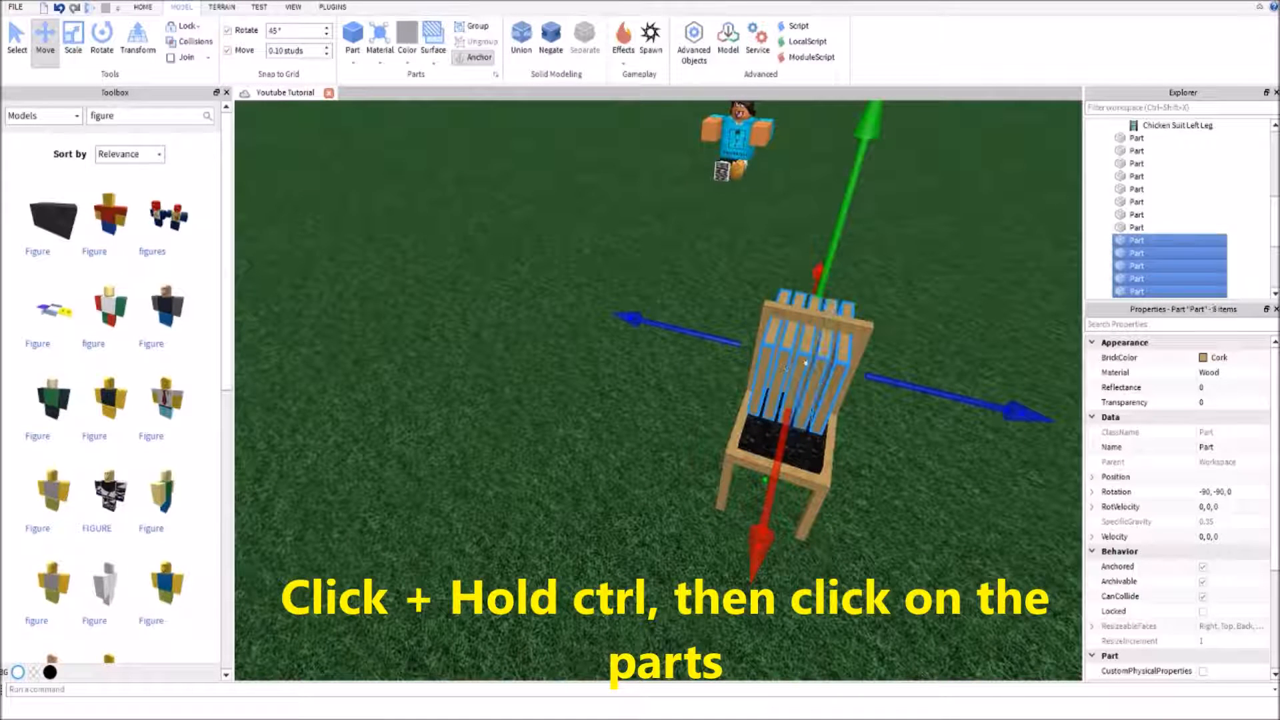
click(553, 39)
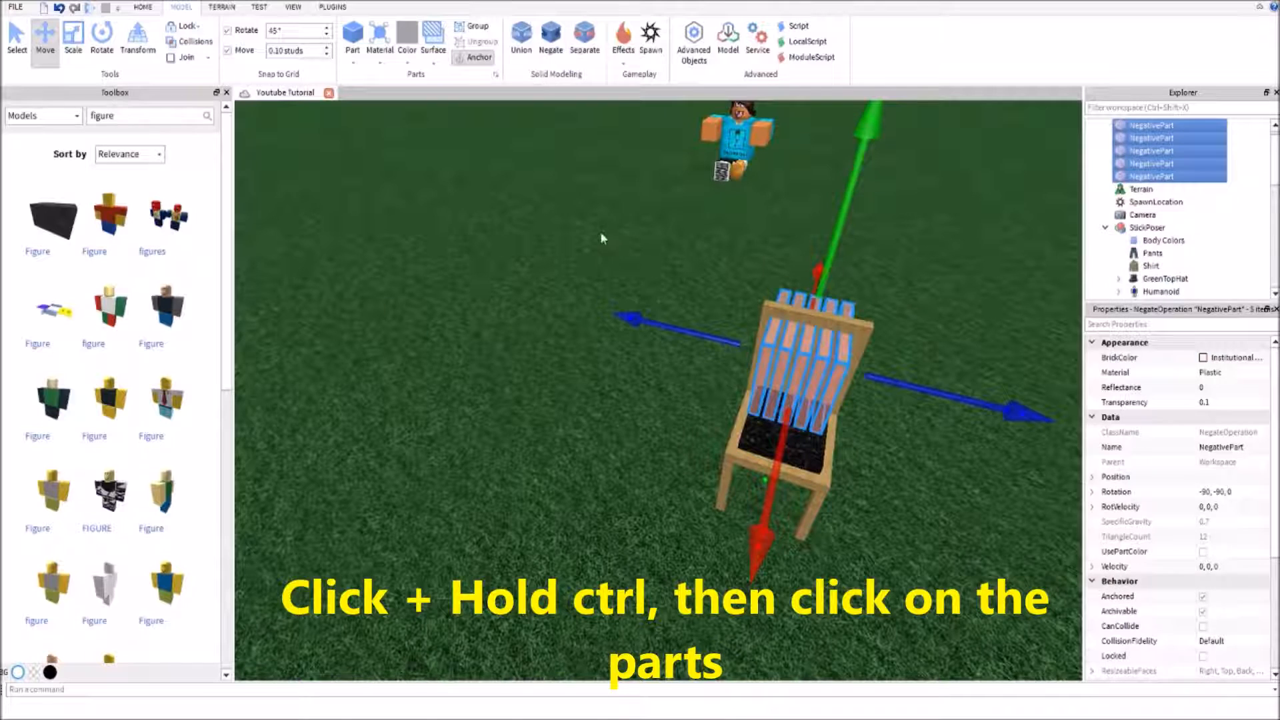
click(584, 382)
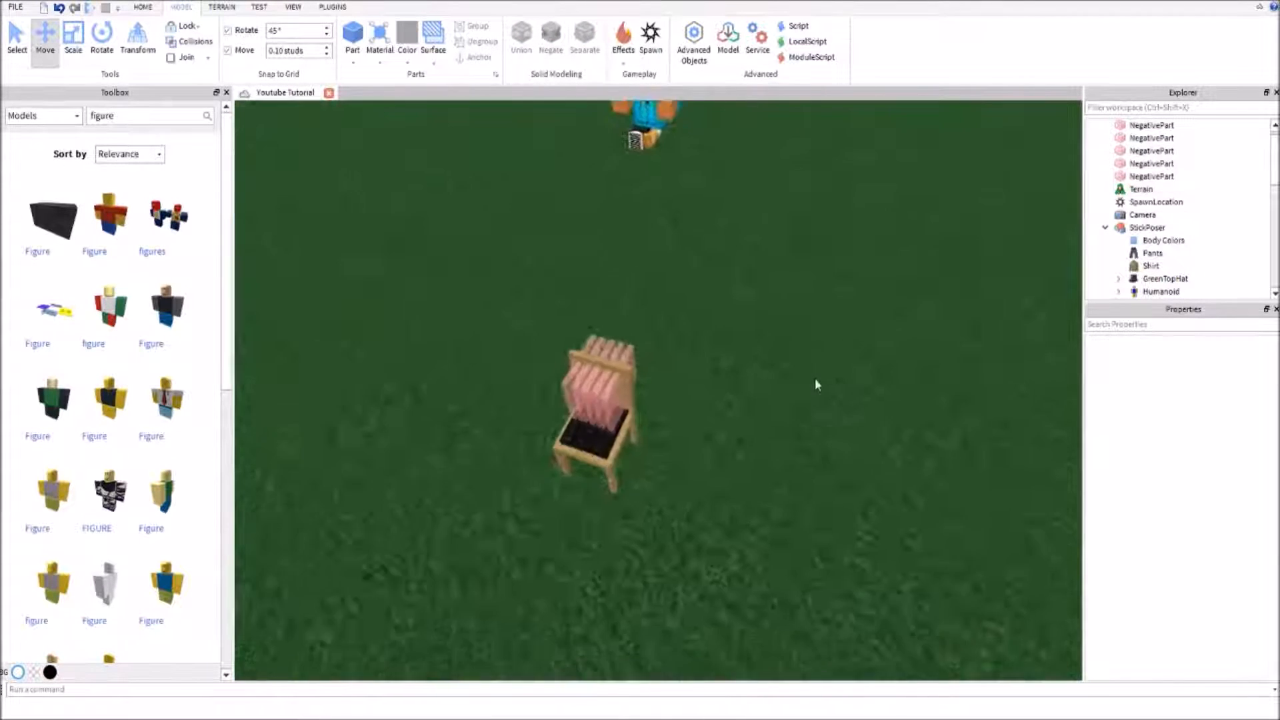
Union the backrest with the negated slats one after another to cut five vertical slots through it
right_drag(818, 385, 818, 385)
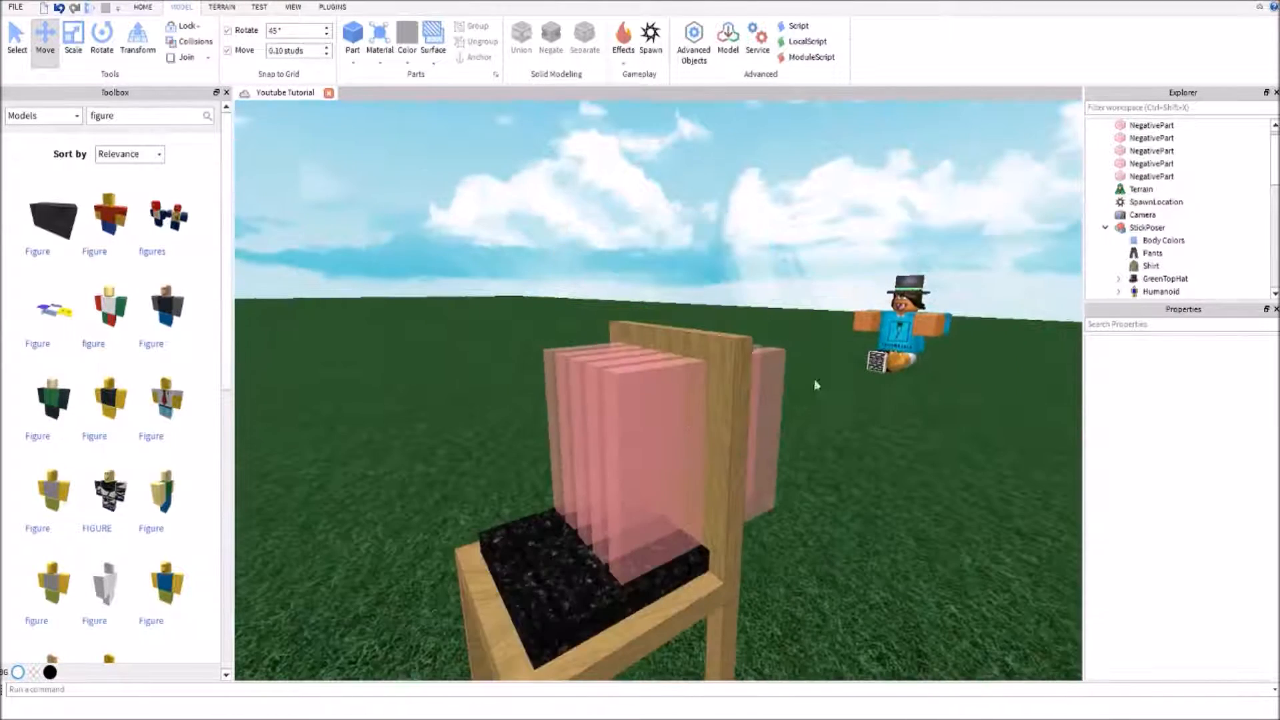
click(646, 427)
ctrl+click(727, 361)
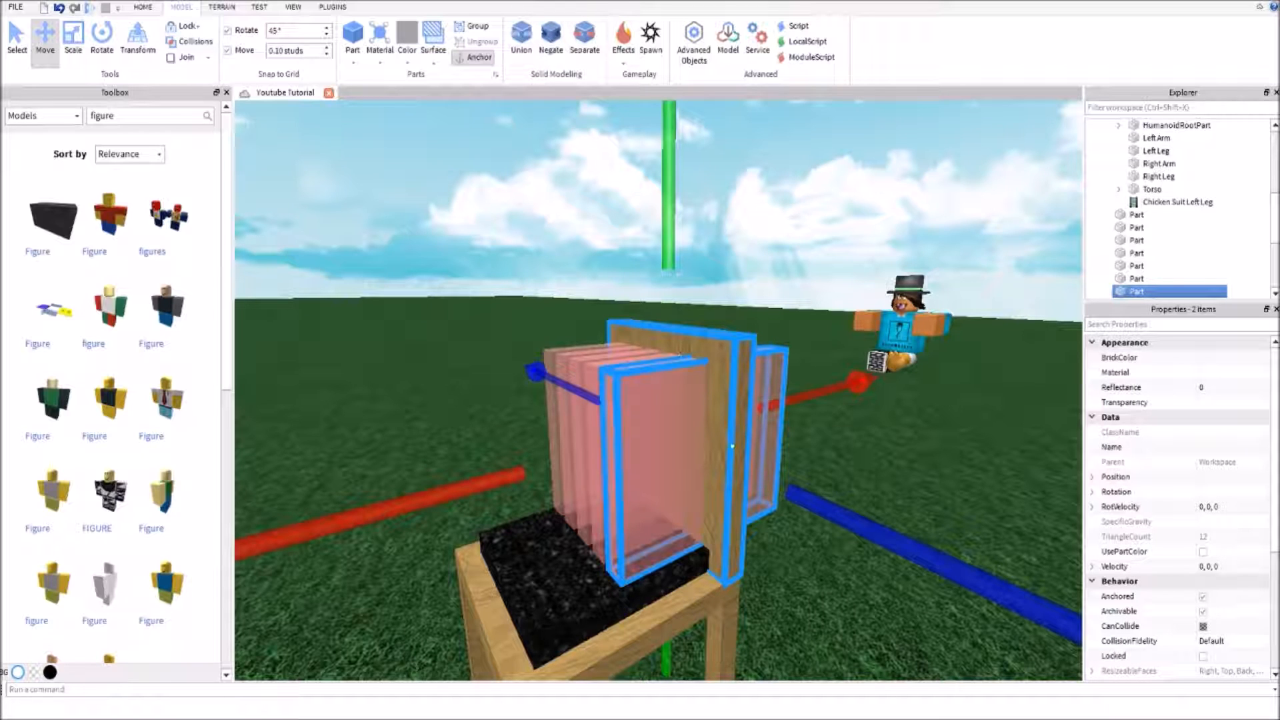
click(522, 37)
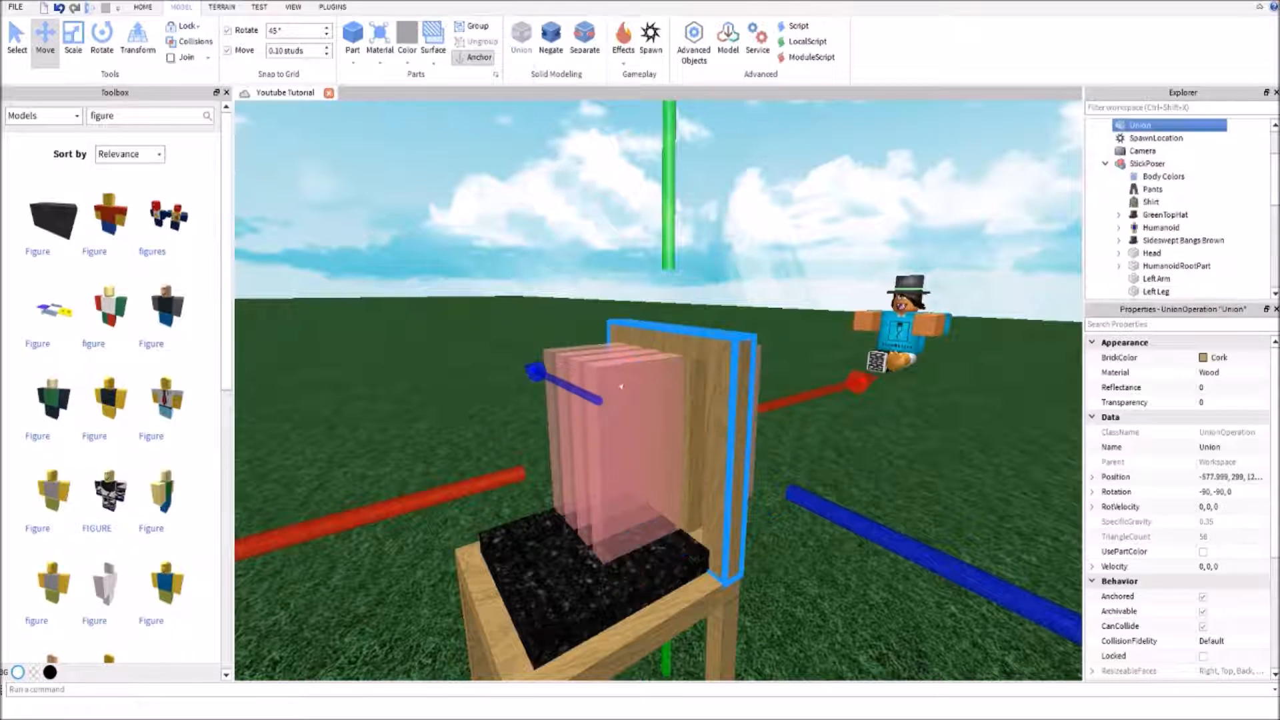
shift+click(629, 444)
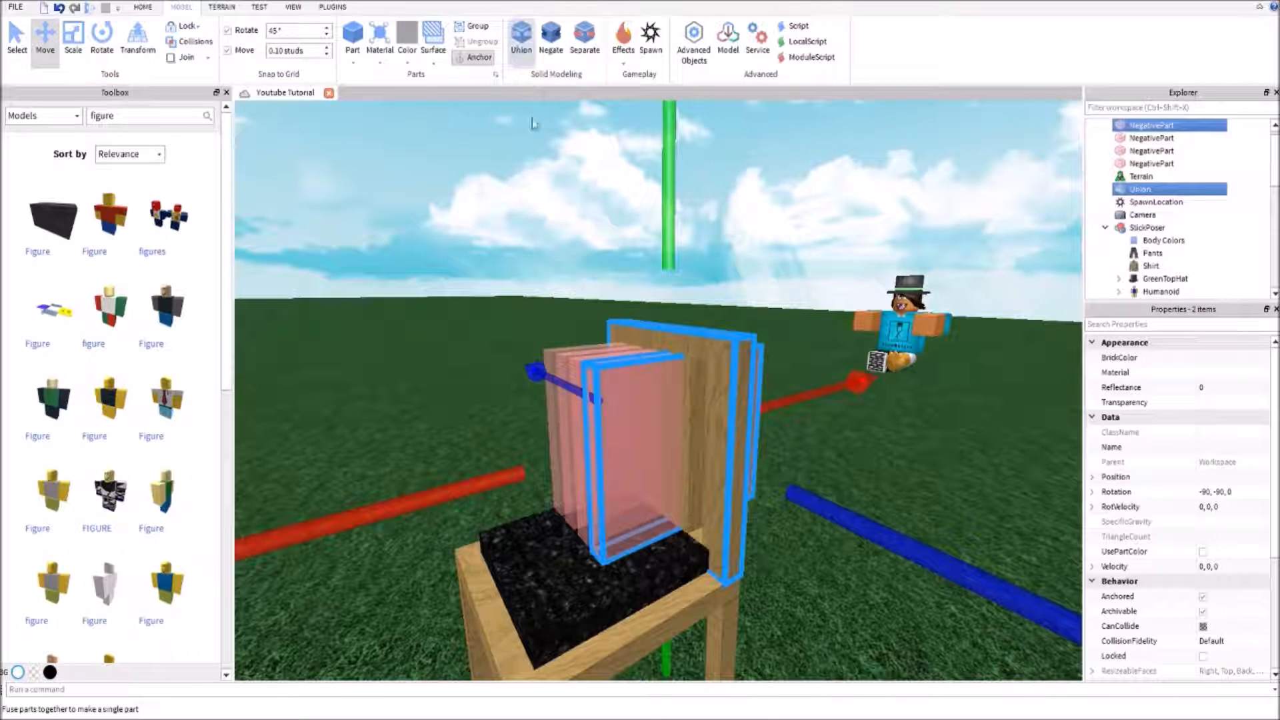
click(523, 40)
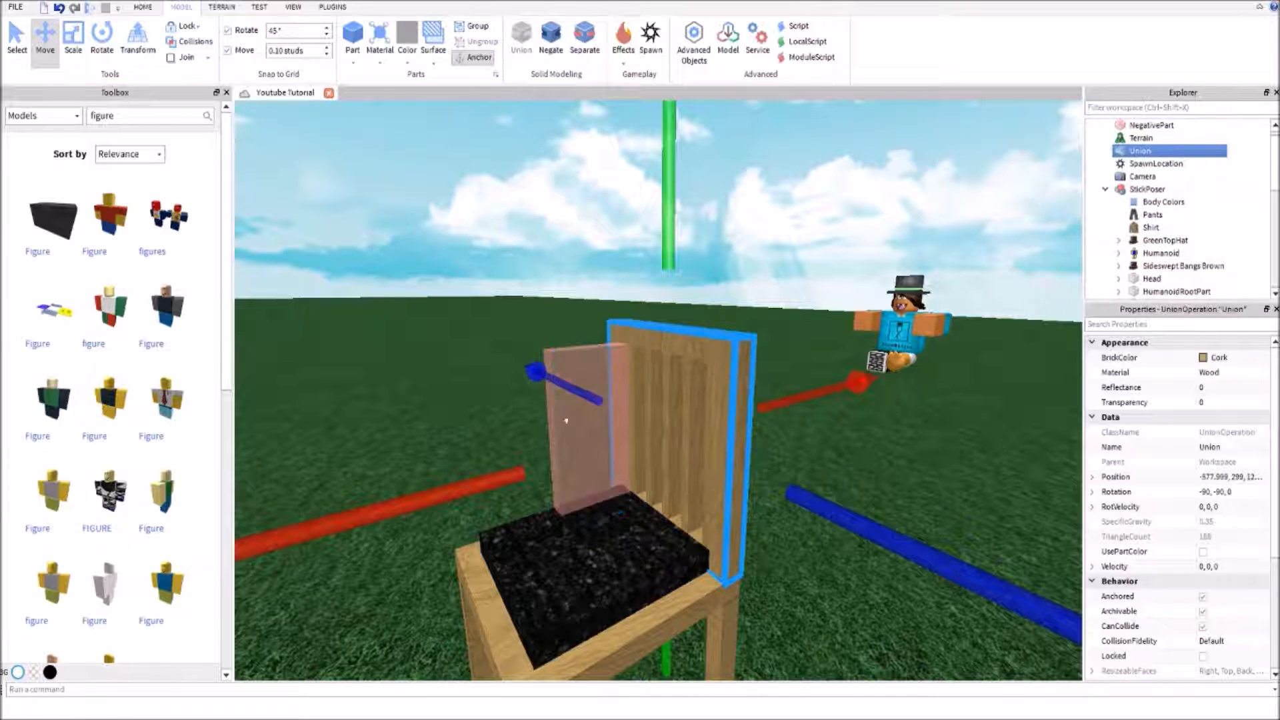
click(567, 420)
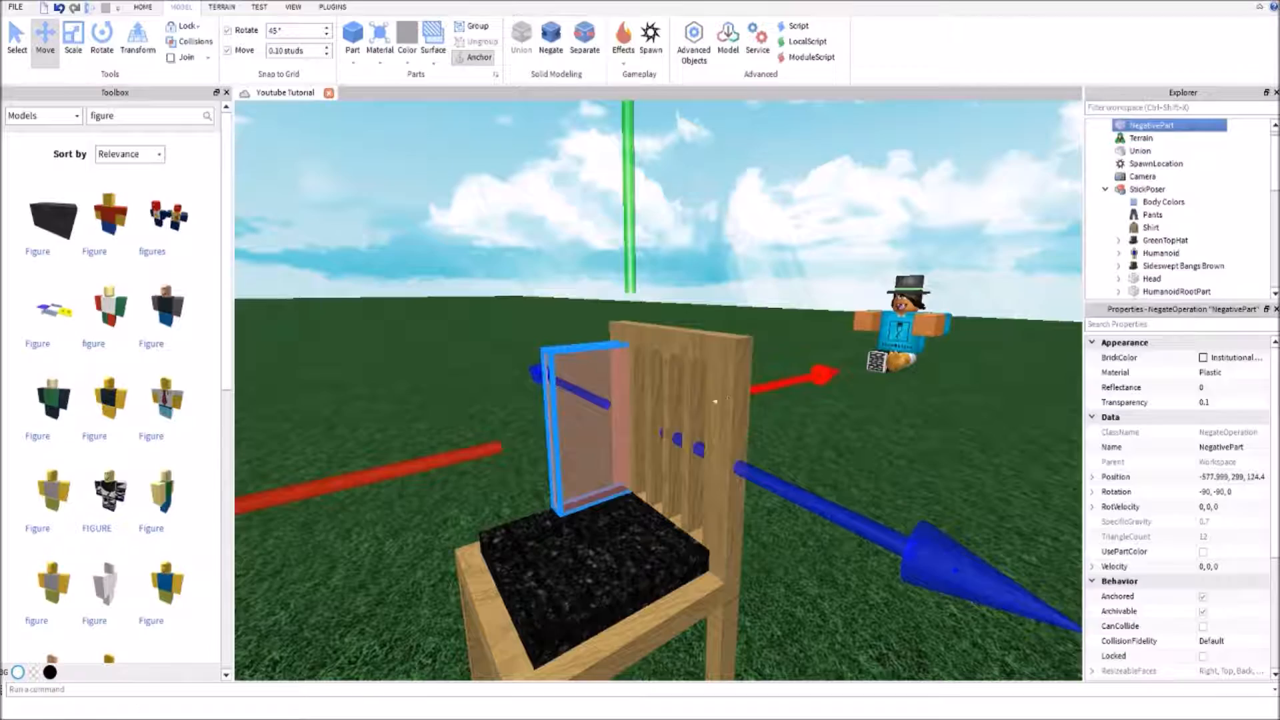
ctrl+click(707, 335)
click(533, 52)
click(542, 260)
Move the black cushion forward to -579, 298.1, 125.05 and rescale it at the front edge of the seat
right_drag(541, 260, 541, 259)
key(s)
key(w)
click(586, 502)
drag(390, 544, 365, 551)
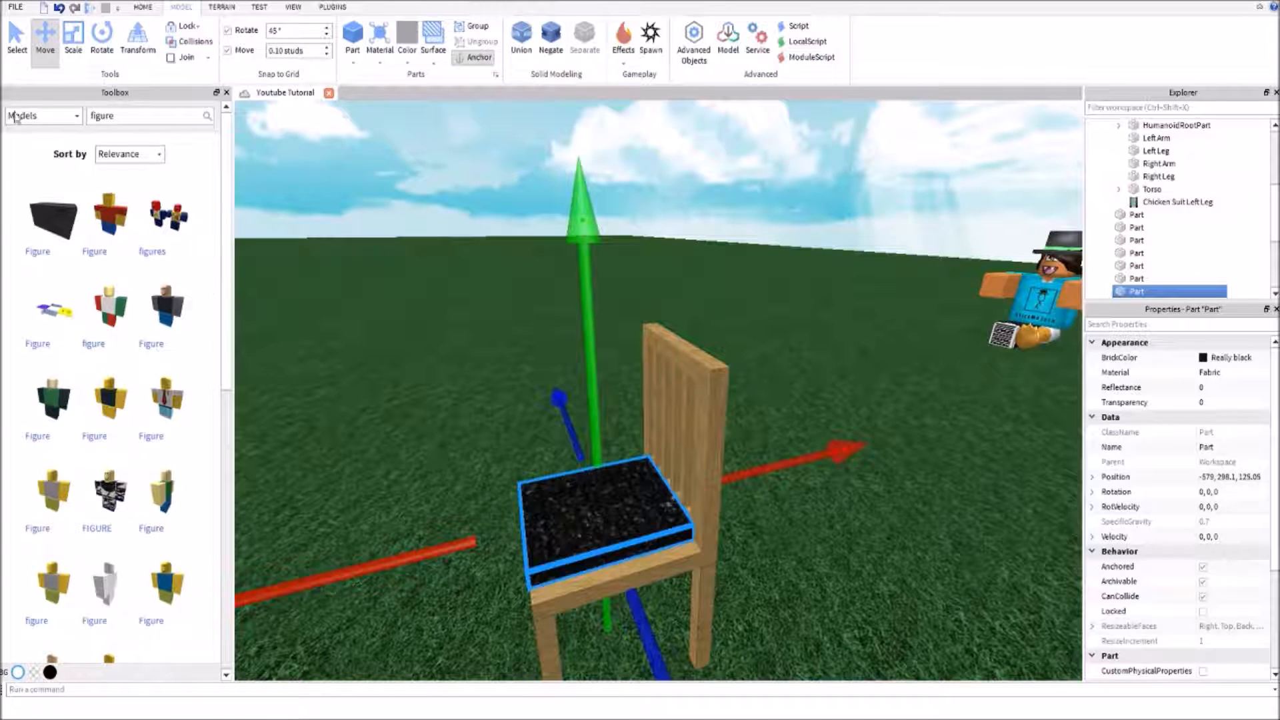
click(73, 37)
drag(324, 589, 335, 600)
click(375, 441)
right_drag(375, 441, 376, 442)
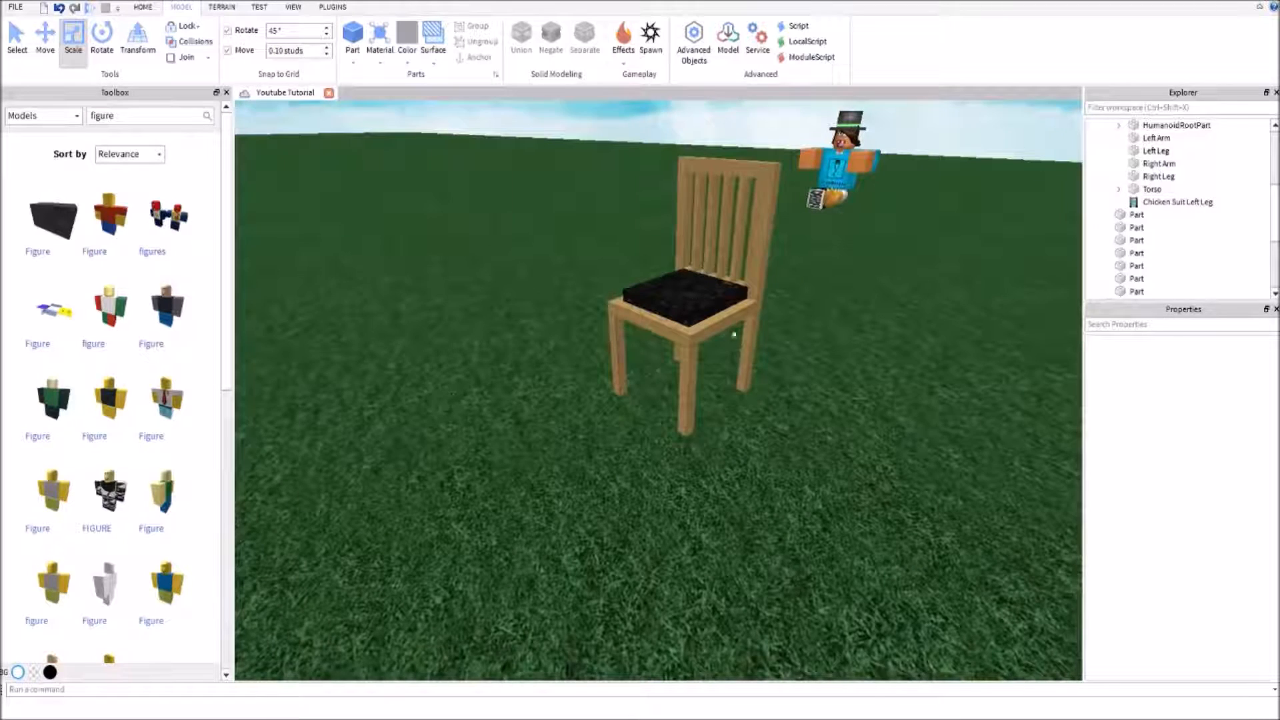
Try to union all seven chair parts, including the cushion, into a single part
right_drag(731, 351, 741, 362)
drag(759, 128, 530, 447)
click(522, 42)
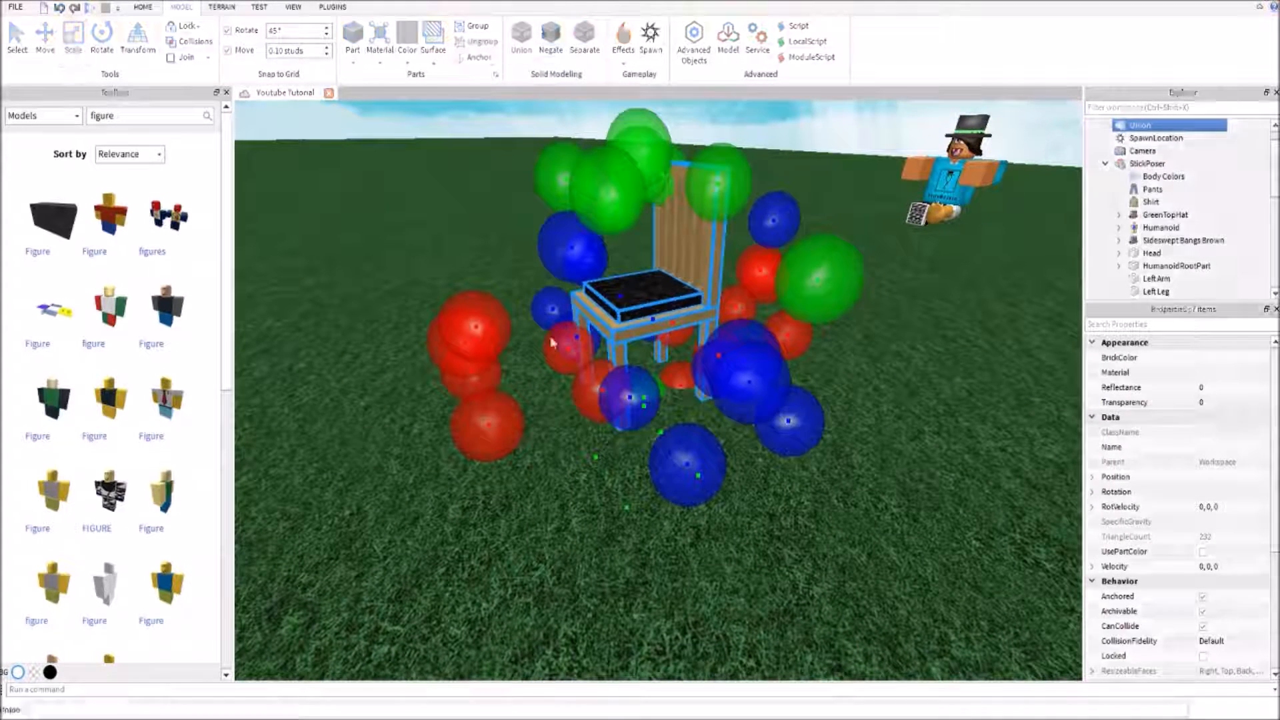
click(584, 470)
key(ctrl+z)
Deselect everything and select four wooden chair parts together, including the seat and slotted backrest, leaving out the cushion
click(583, 545)
key(w)
click(612, 360)
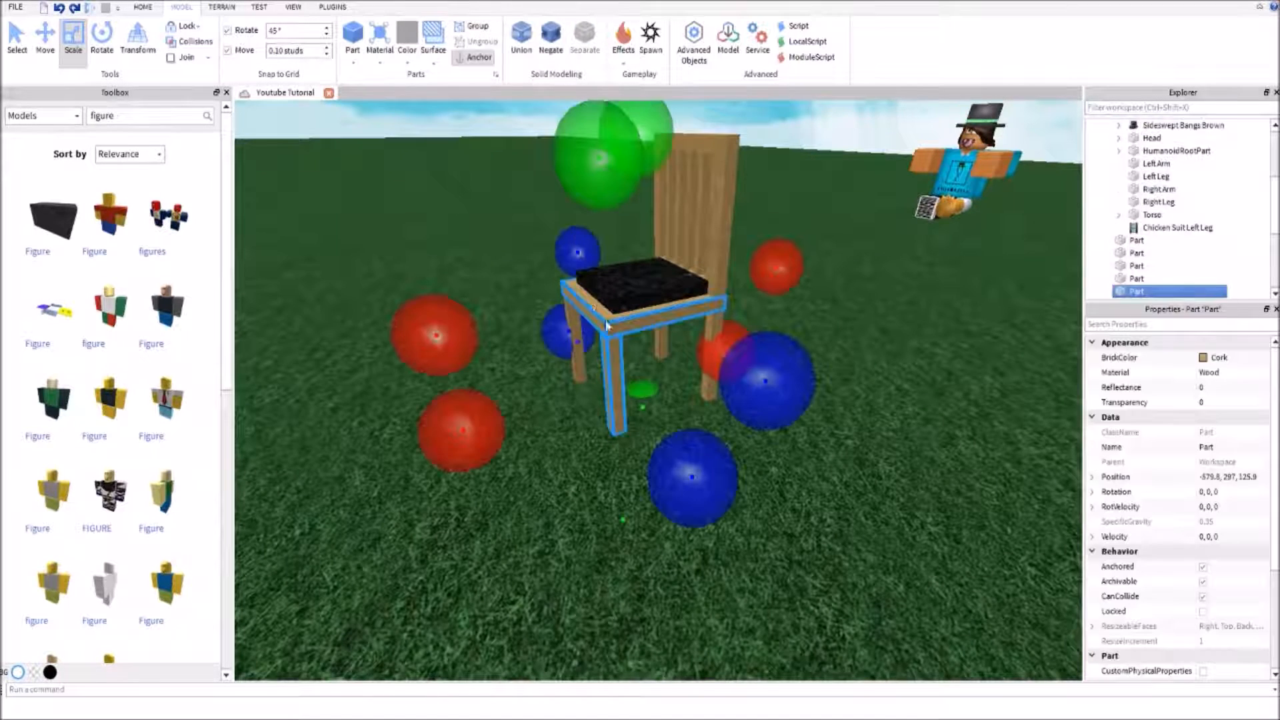
ctrl+click(695, 336)
ctrl+click(719, 243)
right_drag(632, 389, 631, 386)
key(a)
mouse_move(676, 484)
right_down()
mouse_move(662, 467)
mouse_move(672, 480)
right_up()
key(a)
key(w)
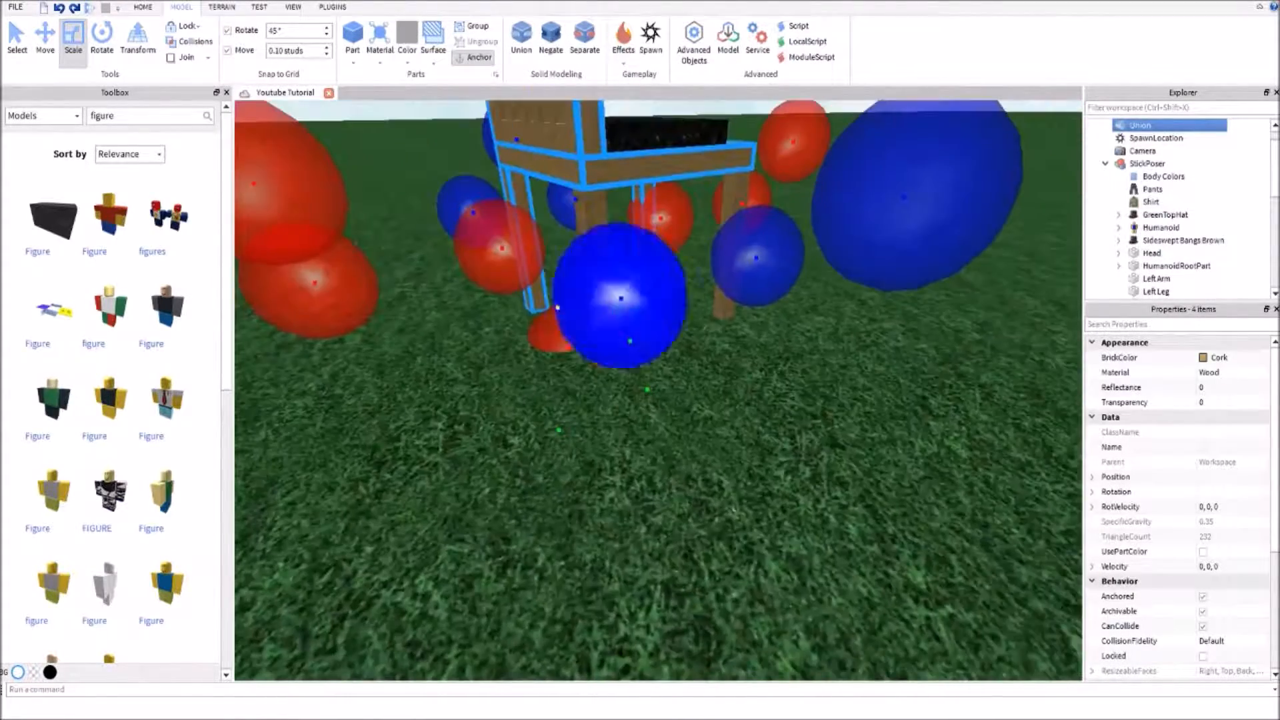
key(a)
Add the two remaining legs to the selection and union the six wooden chair parts into a single part
right_drag(500, 512, 591, 406)
key(a)
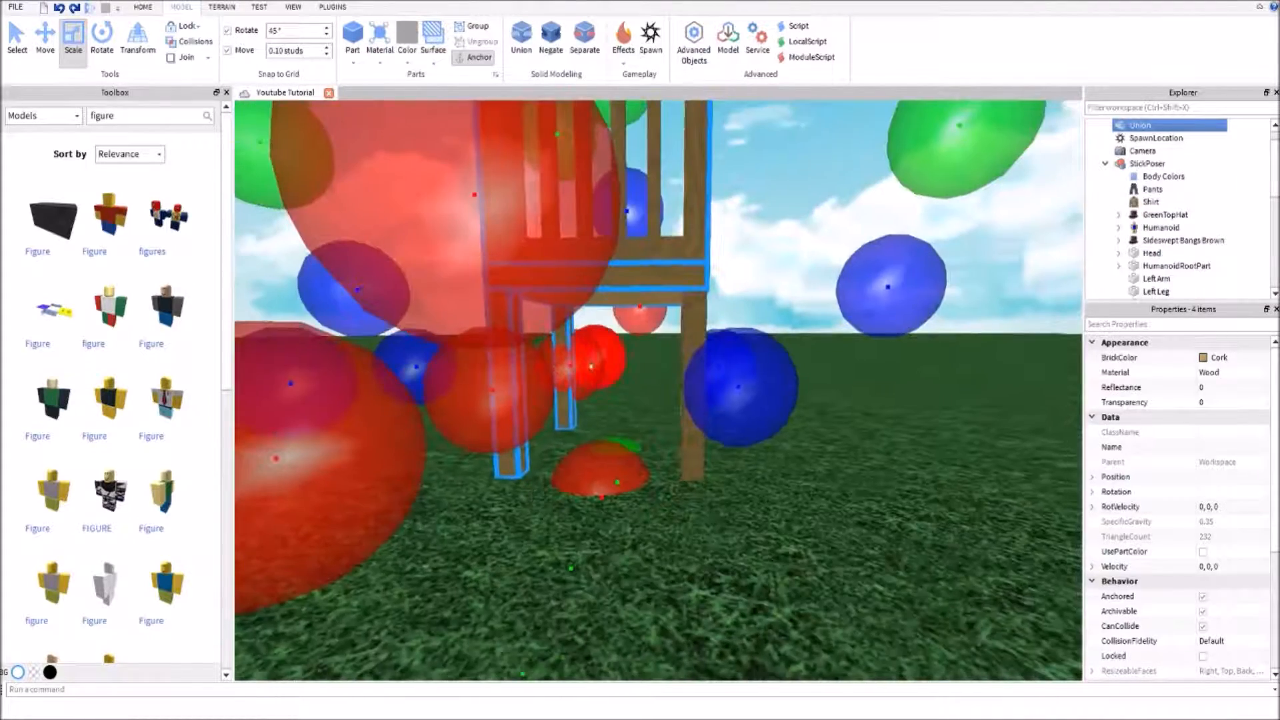
ctrl+click(692, 316)
key(d)
right_drag(671, 313, 586, 378)
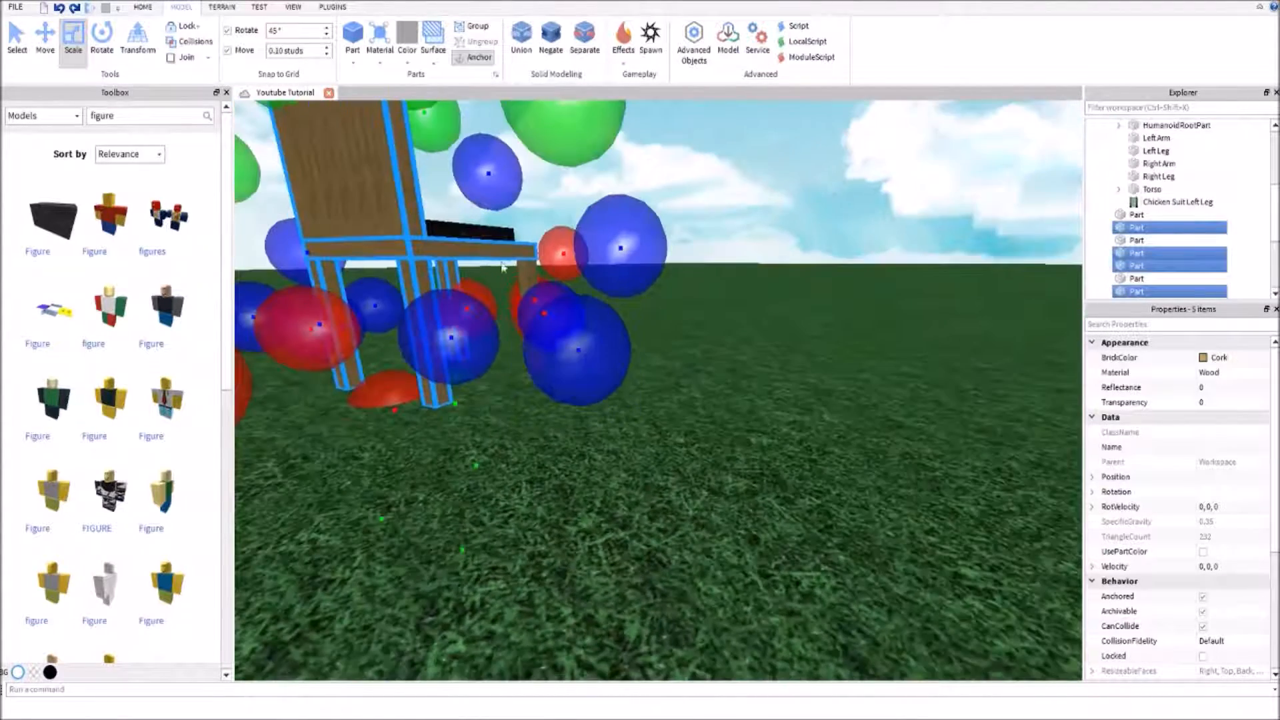
key(s)
right_drag(450, 312, 509, 324)
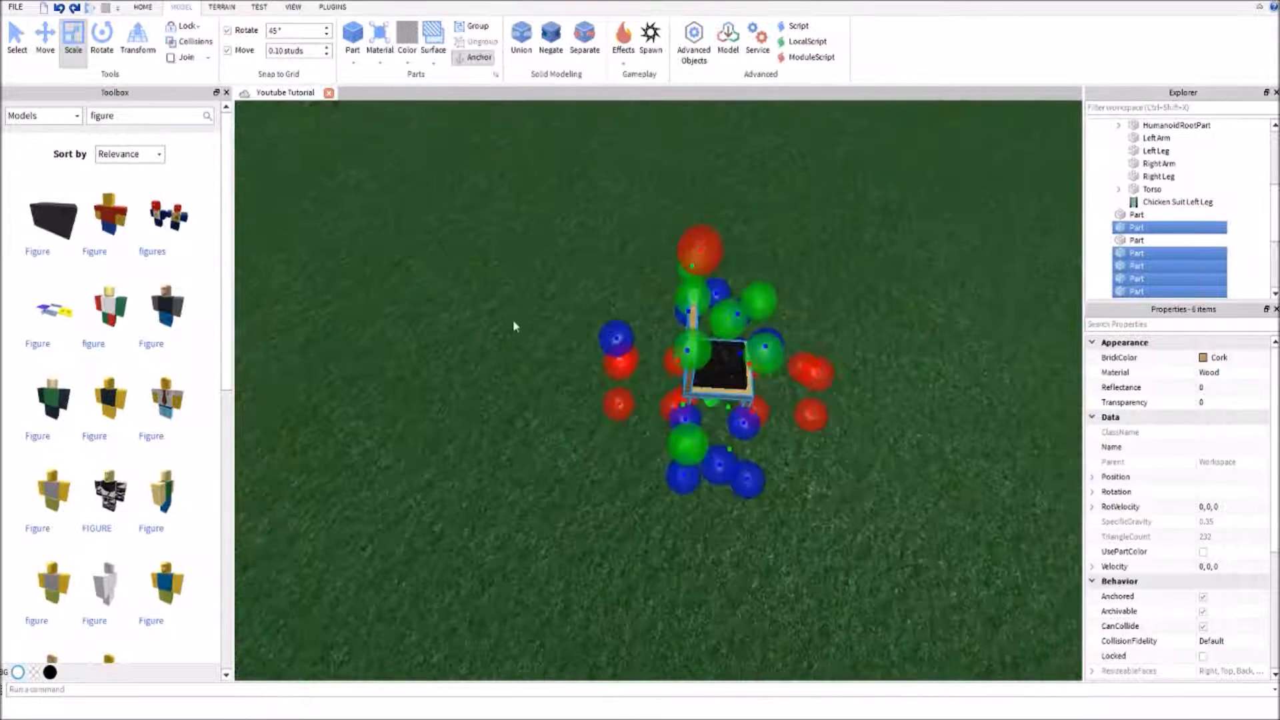
click(523, 40)
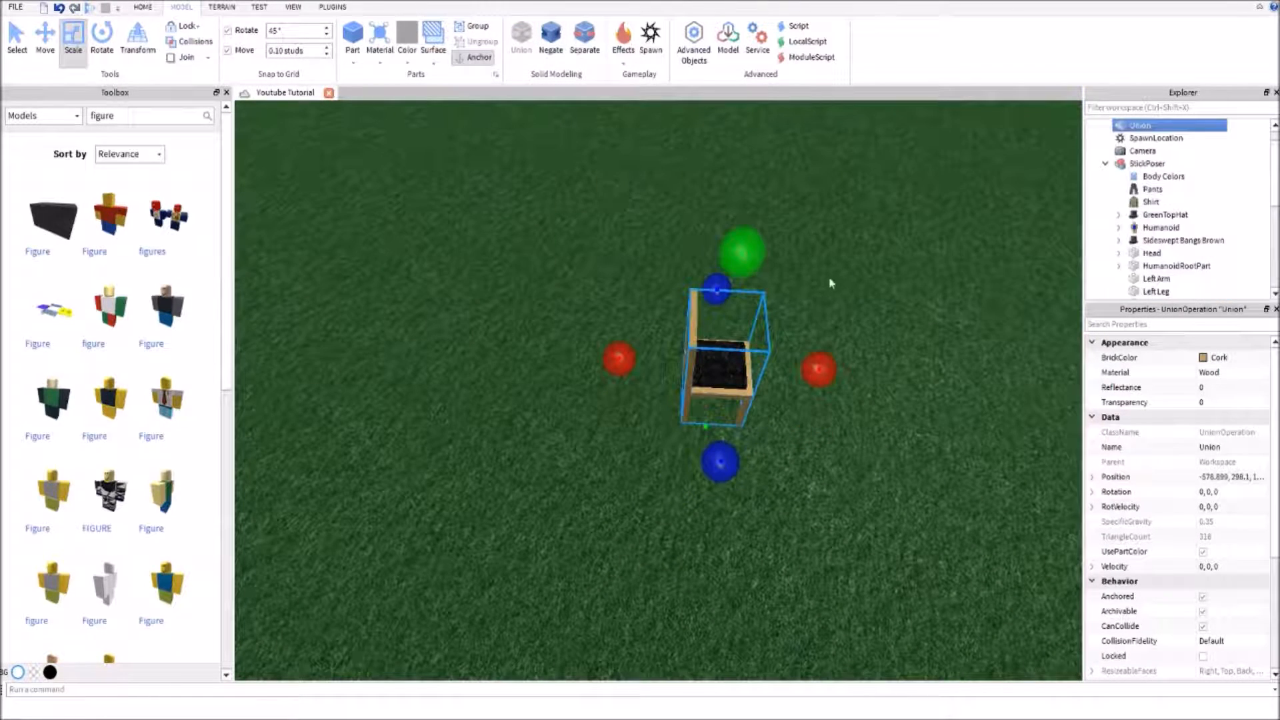
Group the wooden chair union and the black cushion into one model and name it Chair
key(ctrl+z)
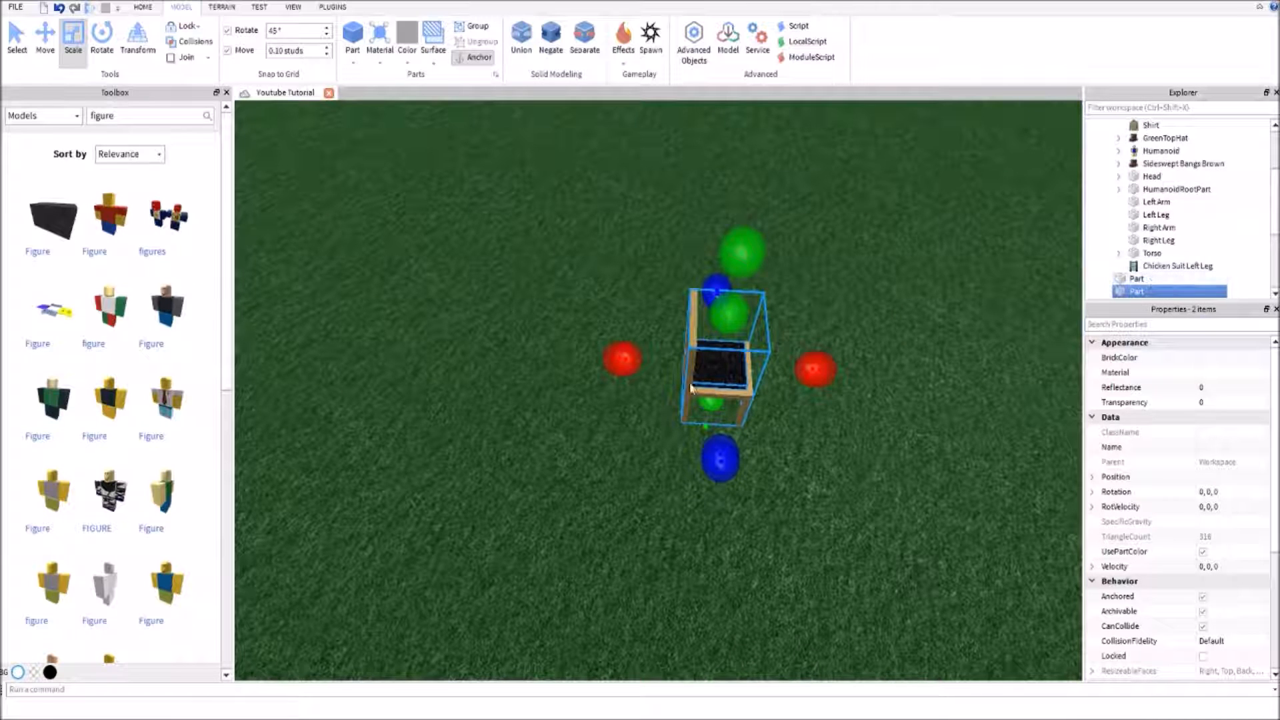
key(ctrl+g)
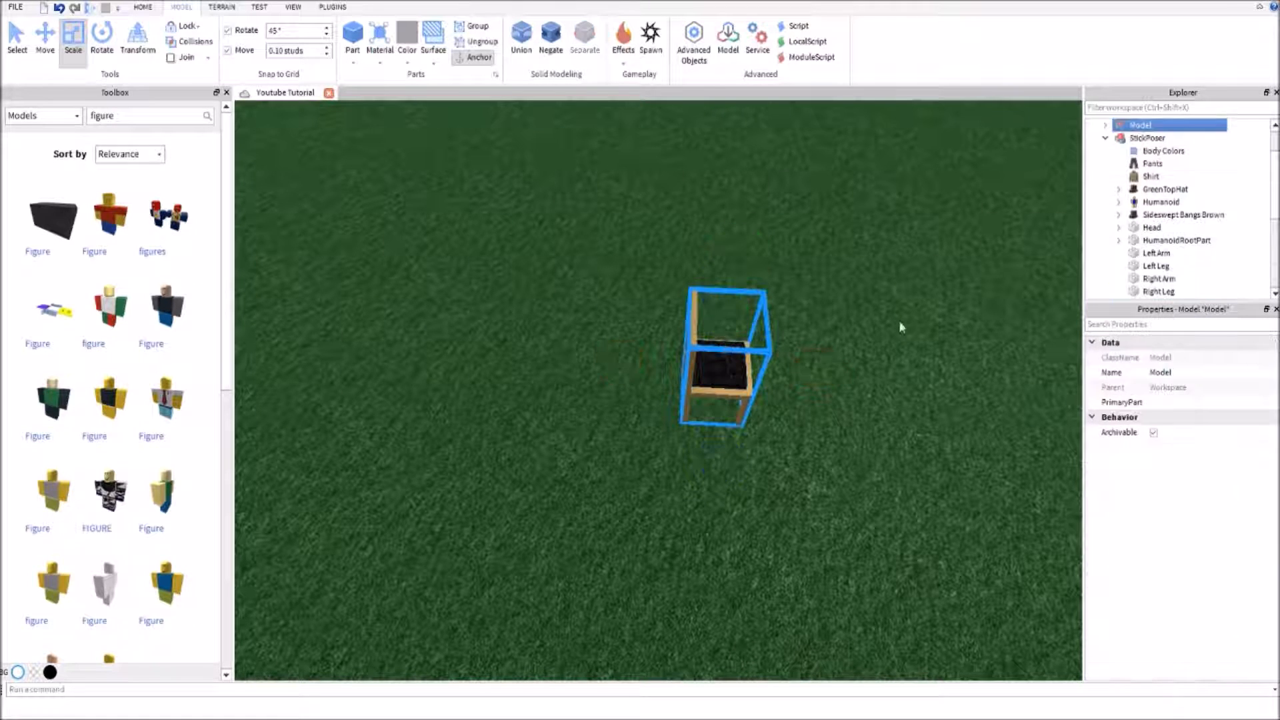
click(1184, 372)
click(1181, 374)
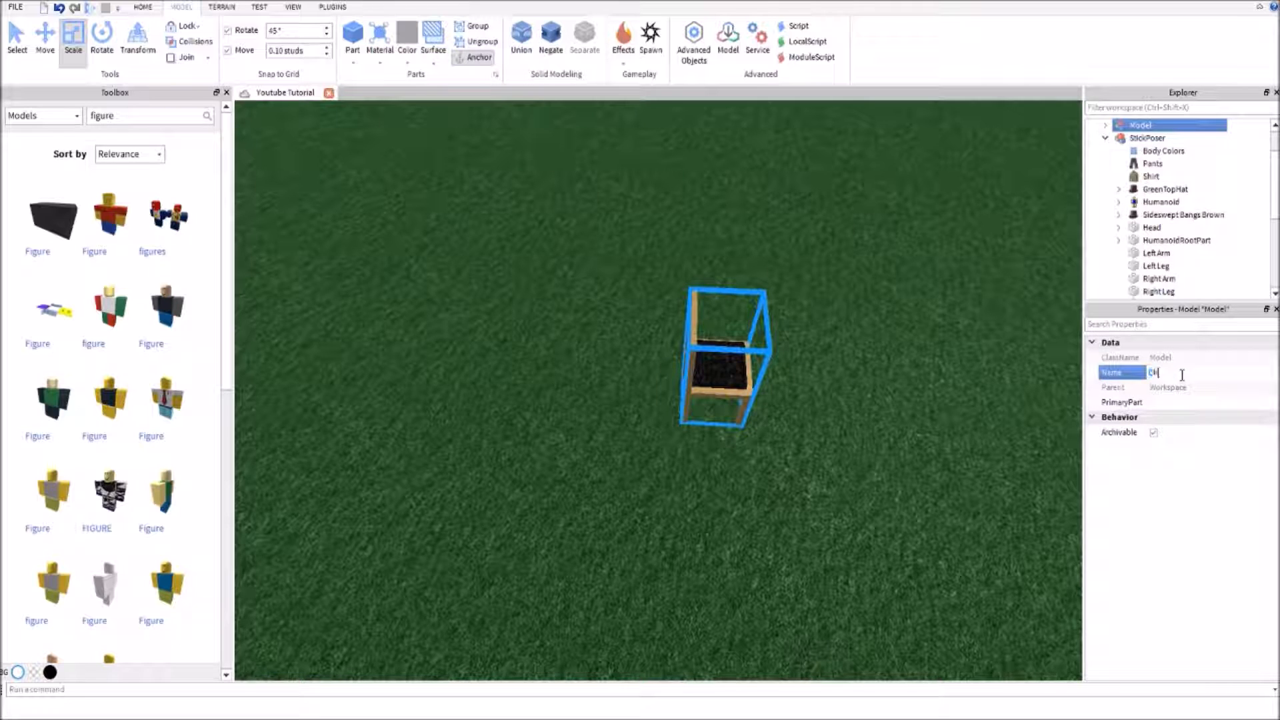
click(949, 305)
Examine the contents of the Chair model by expanding it and selecting its union and cushion part
key(d)
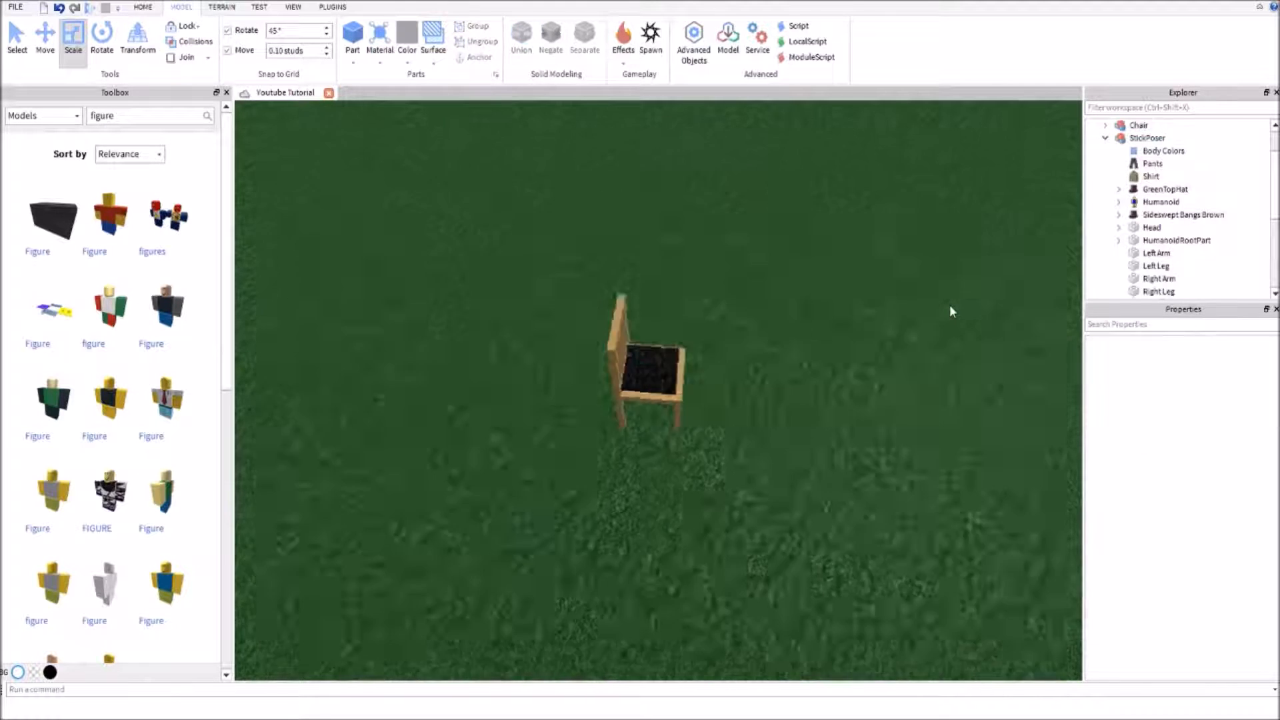
right_drag(949, 305, 926, 302)
click(1147, 125)
click(1106, 138)
click(1106, 126)
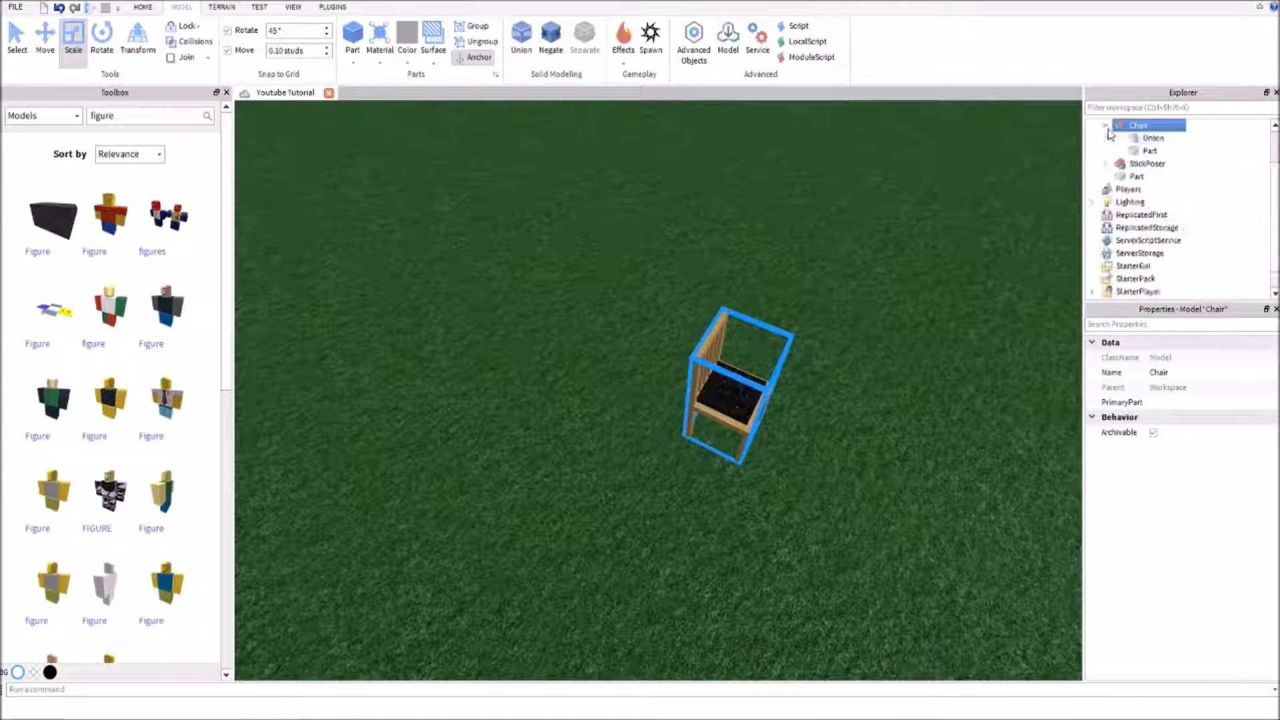
click(1146, 151)
ctrl+click(1152, 138)
scroll(1200, 520, down, 2)
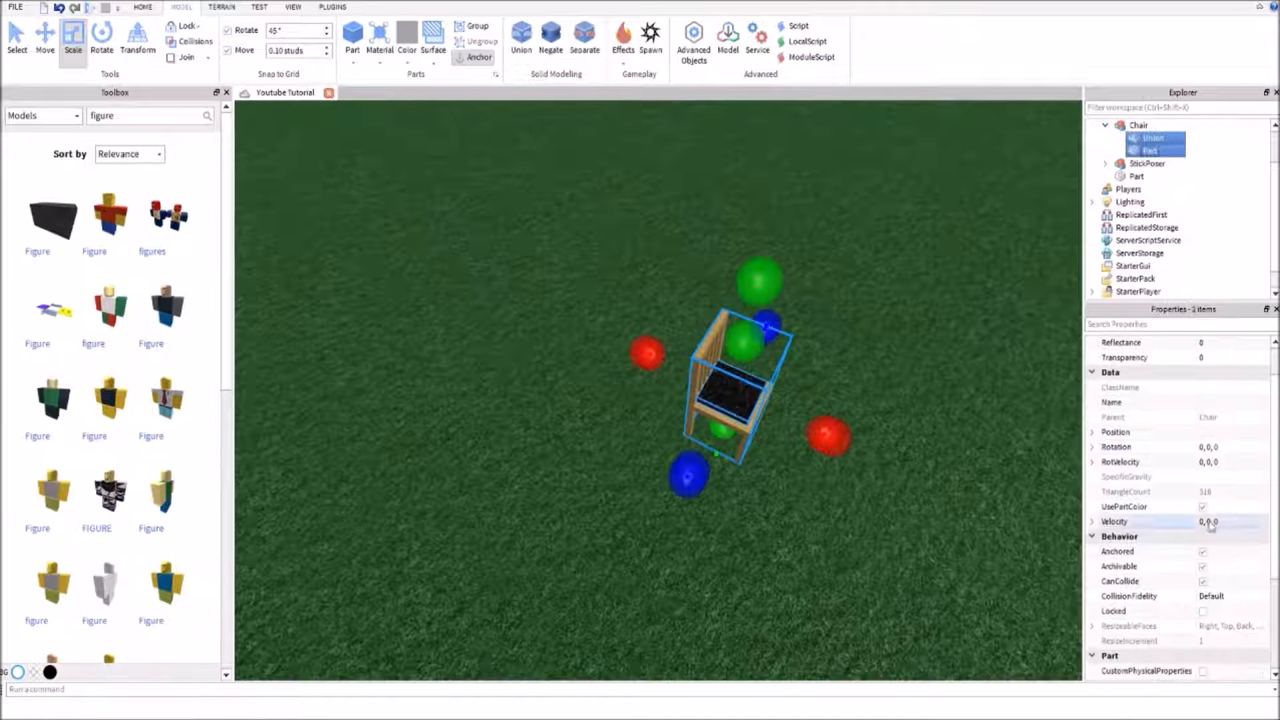
click(1107, 126)
Bring the StickPoser character over to the chair so it sits on the cushion
click(958, 286)
right_drag(959, 286, 959, 286)
drag(664, 307, 670, 387)
right_drag(670, 387, 737, 381)
mouse_move(737, 381)
mouse_down()
mouse_move(731, 392)
mouse_move(742, 377)
mouse_up()
mouse_move(742, 375)
right_down()
mouse_move(765, 387)
mouse_move(753, 371)
right_up()
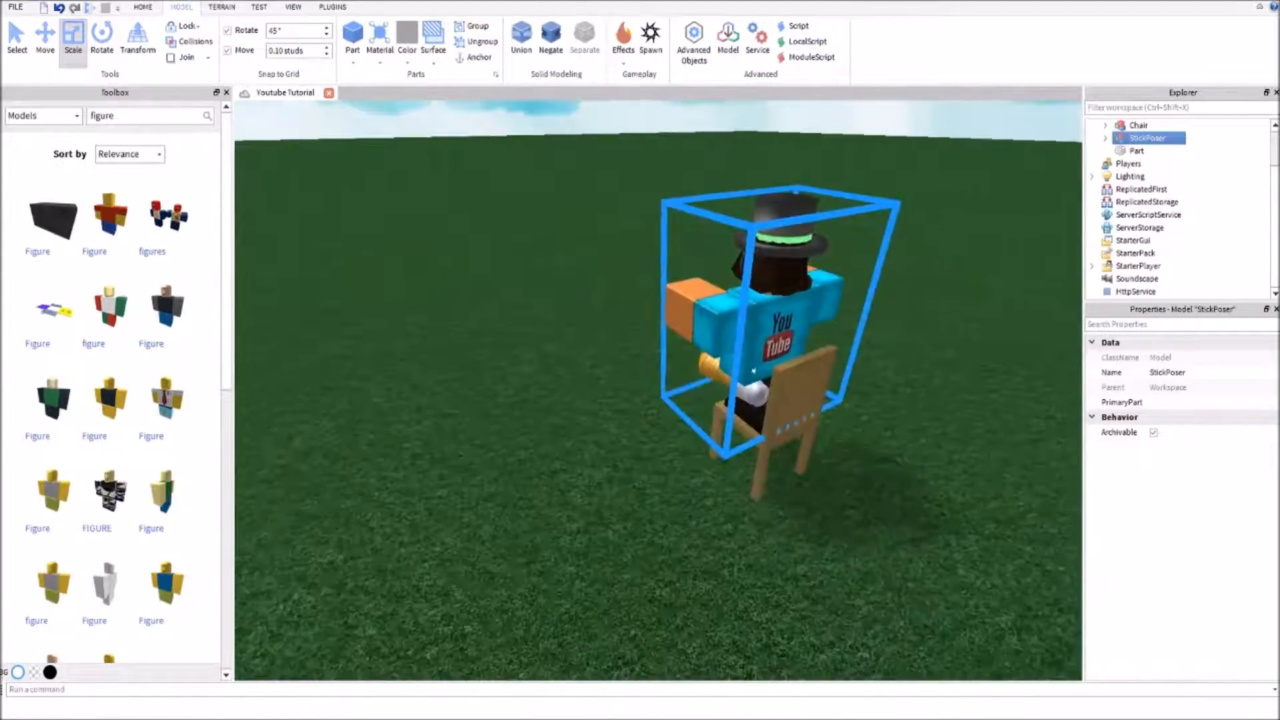
Fine-tune the StickPoser's position sideways and back towards the chair's backrest
click(50, 50)
key(w)
right_drag(435, 208, 423, 198)
key(s)
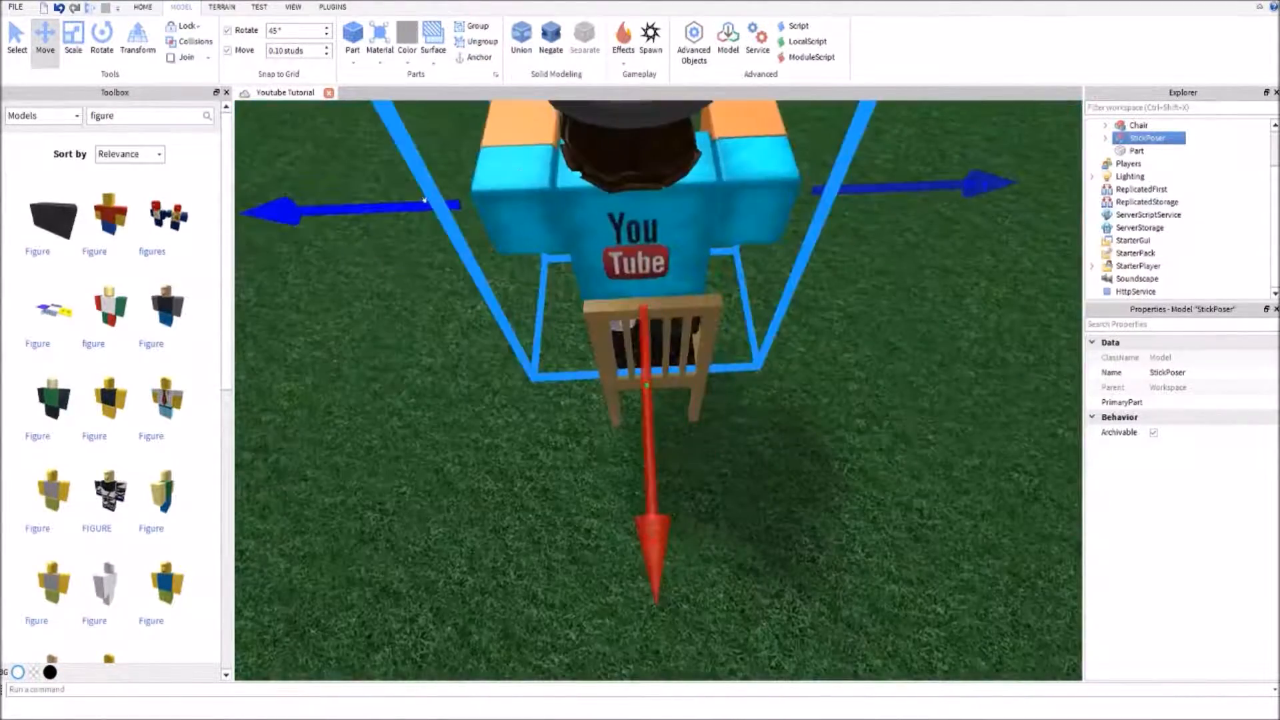
drag(830, 187, 842, 190)
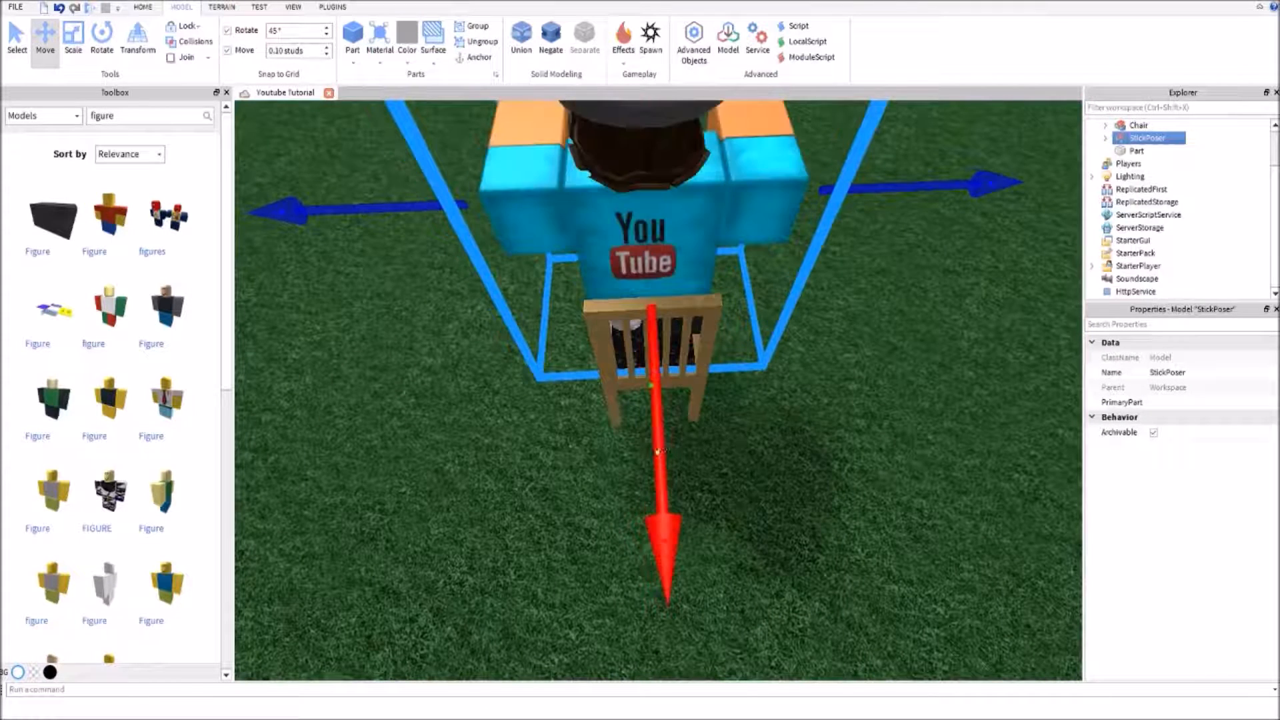
drag(660, 460, 669, 480)
click(539, 525)
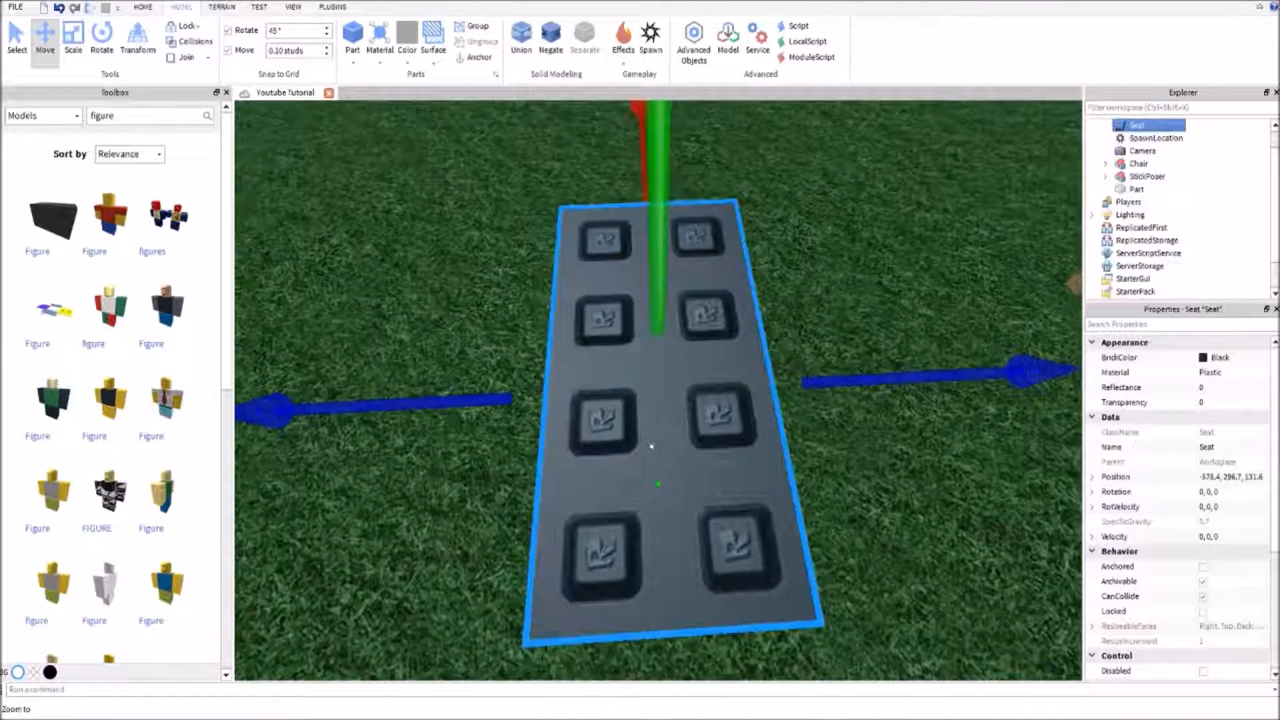
Add a black Seat near the chair and play-test the place, walking the character onto it to sit
right_drag(652, 448, 651, 446)
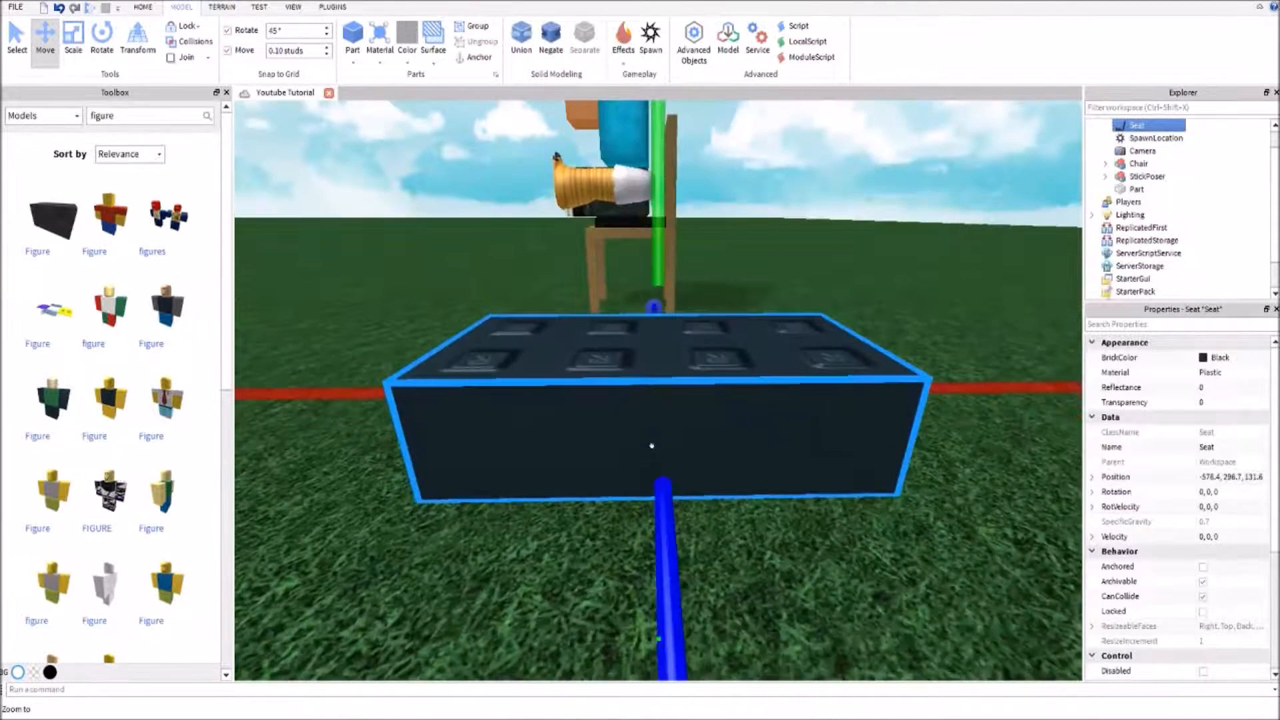
click(758, 584)
key(F5)
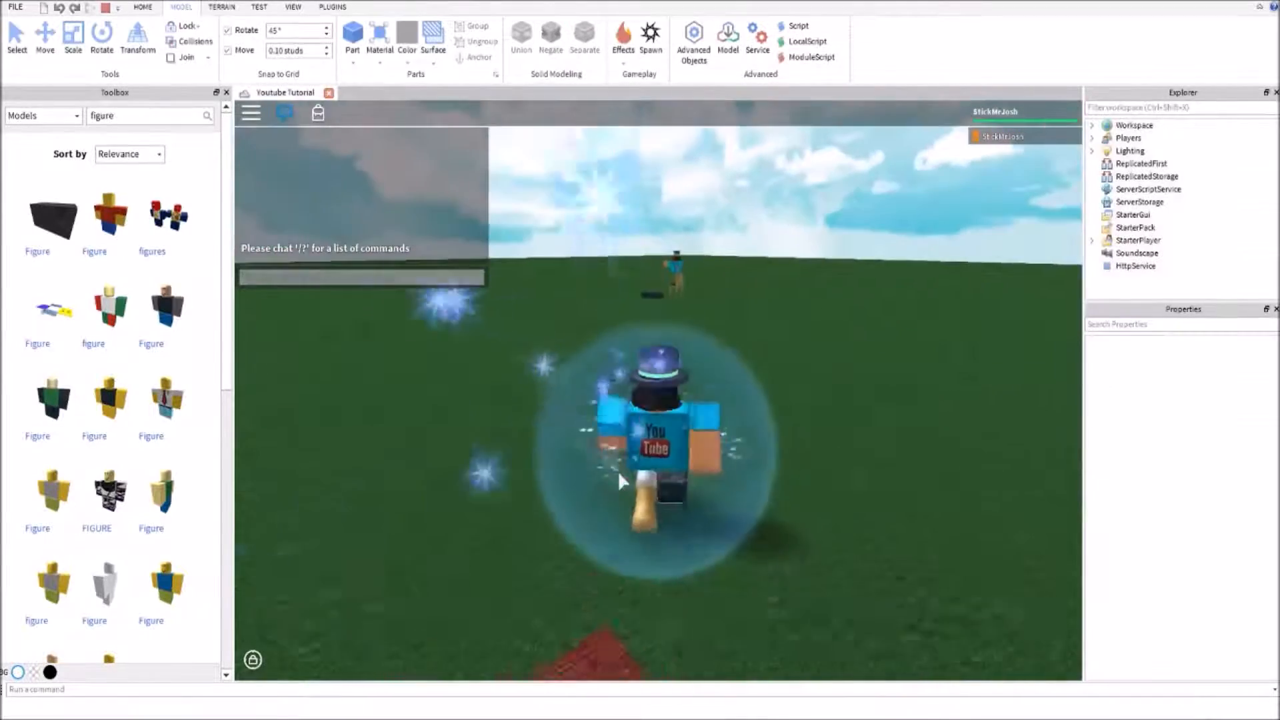
key(w)
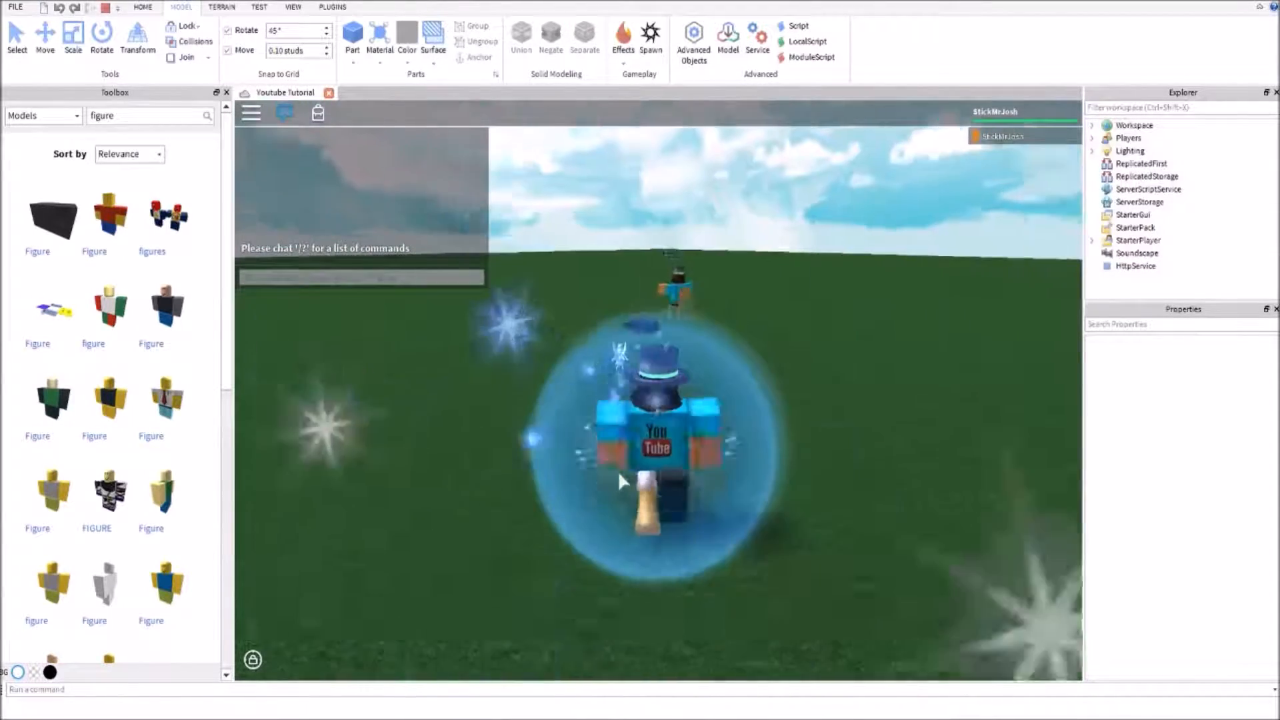
key(w)
right_drag(719, 354, 719, 353)
key(d)
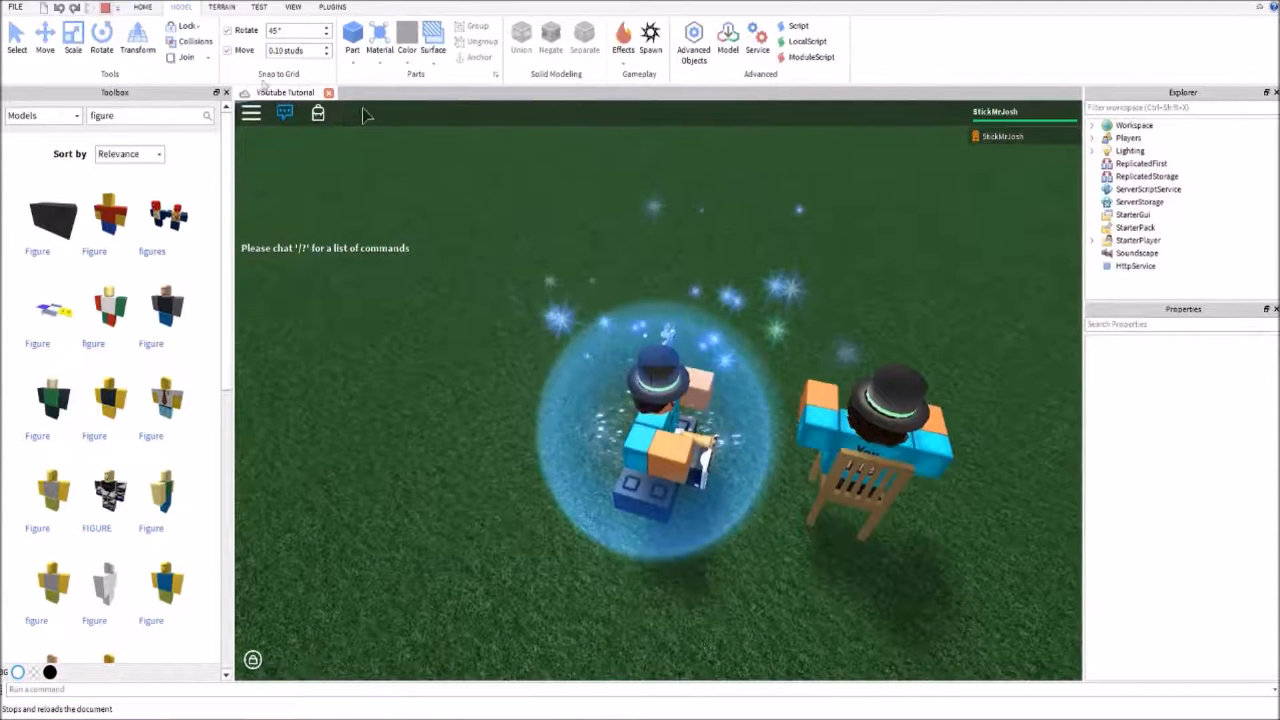
click(106, 7)
Delete the black Seat and move the StickPoser character off the chair onto the ground beside it
key(a)
right_drag(497, 277, 497, 278)
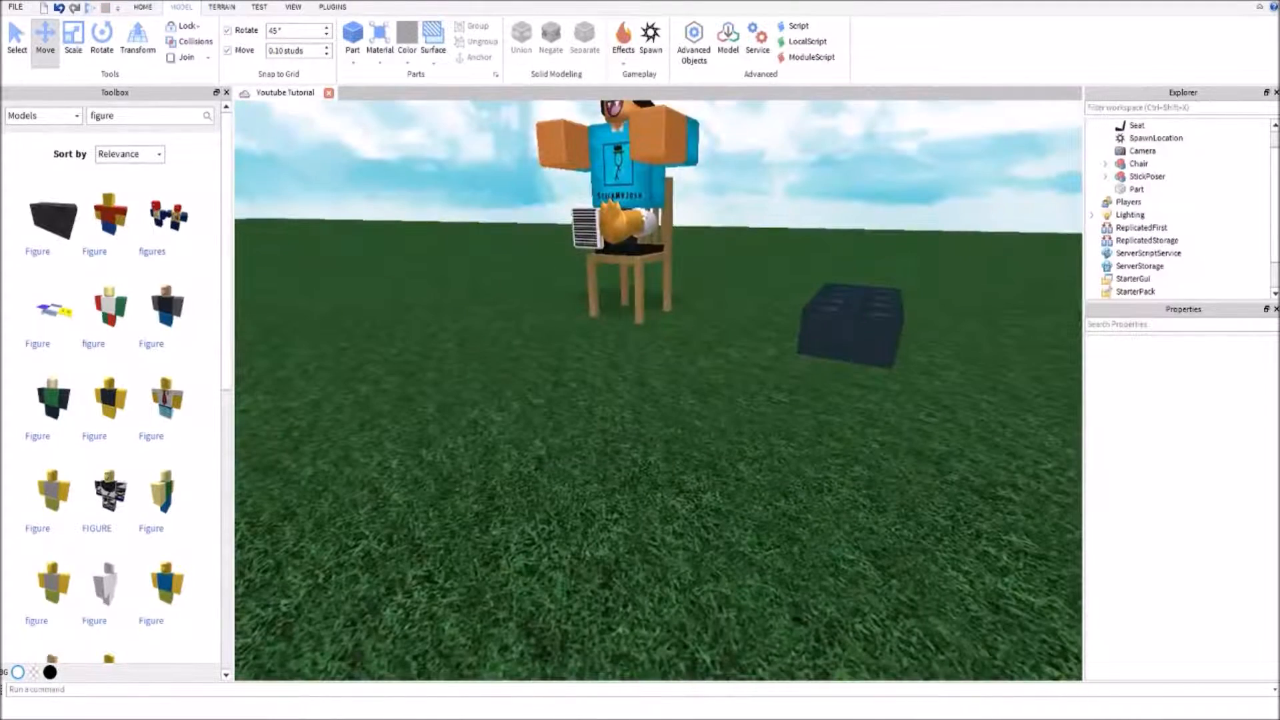
click(630, 235)
click(872, 338)
click(935, 530)
right_drag(795, 372, 795, 372)
click(805, 373)
right_drag(747, 337, 707, 347)
drag(737, 264, 952, 322)
click(843, 377)
key(w)
right_drag(842, 377, 842, 377)
key(s)
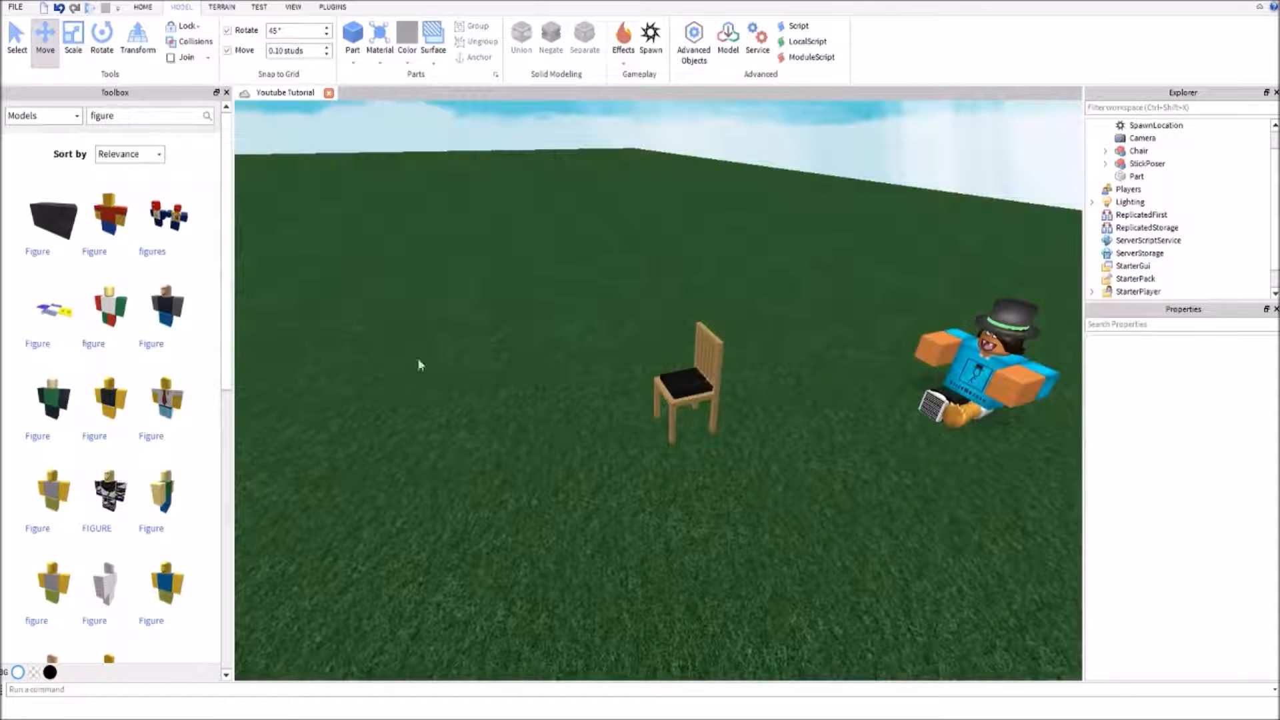
Close the Toolbox and insert a dark stone grey Metal block part on the grass near the chair
click(227, 93)
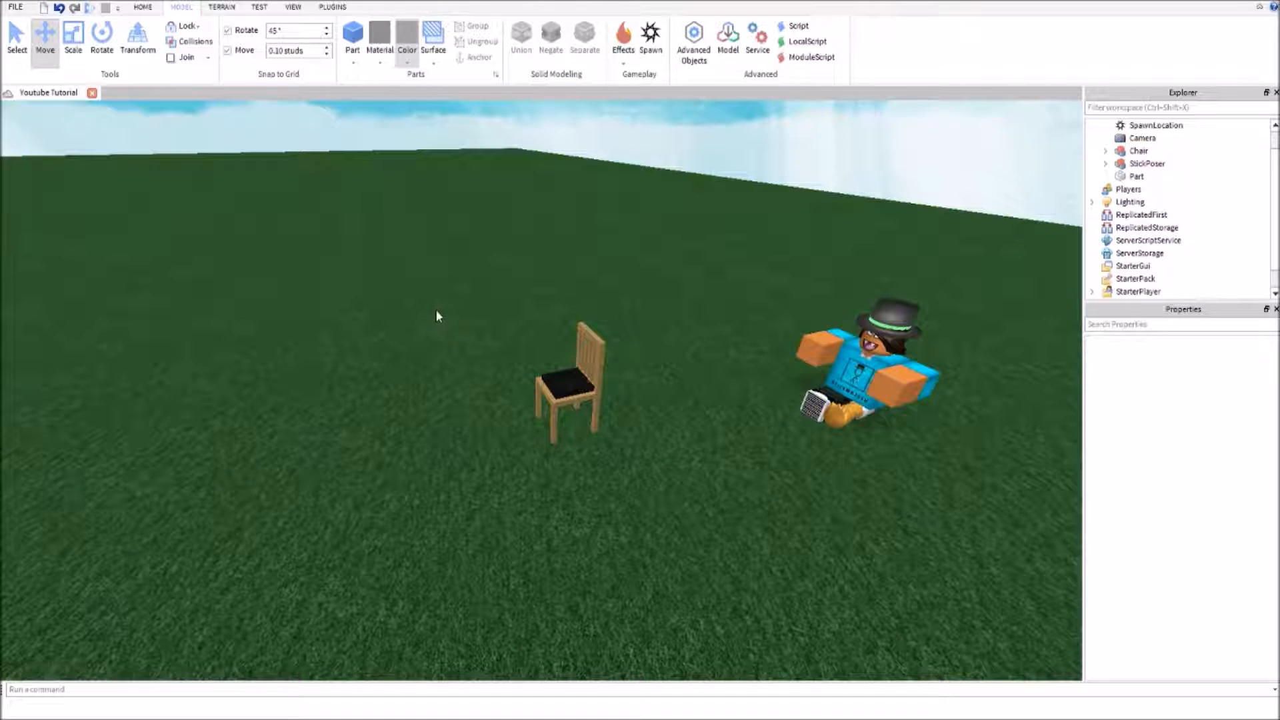
right_drag(371, 162, 357, 182)
click(355, 37)
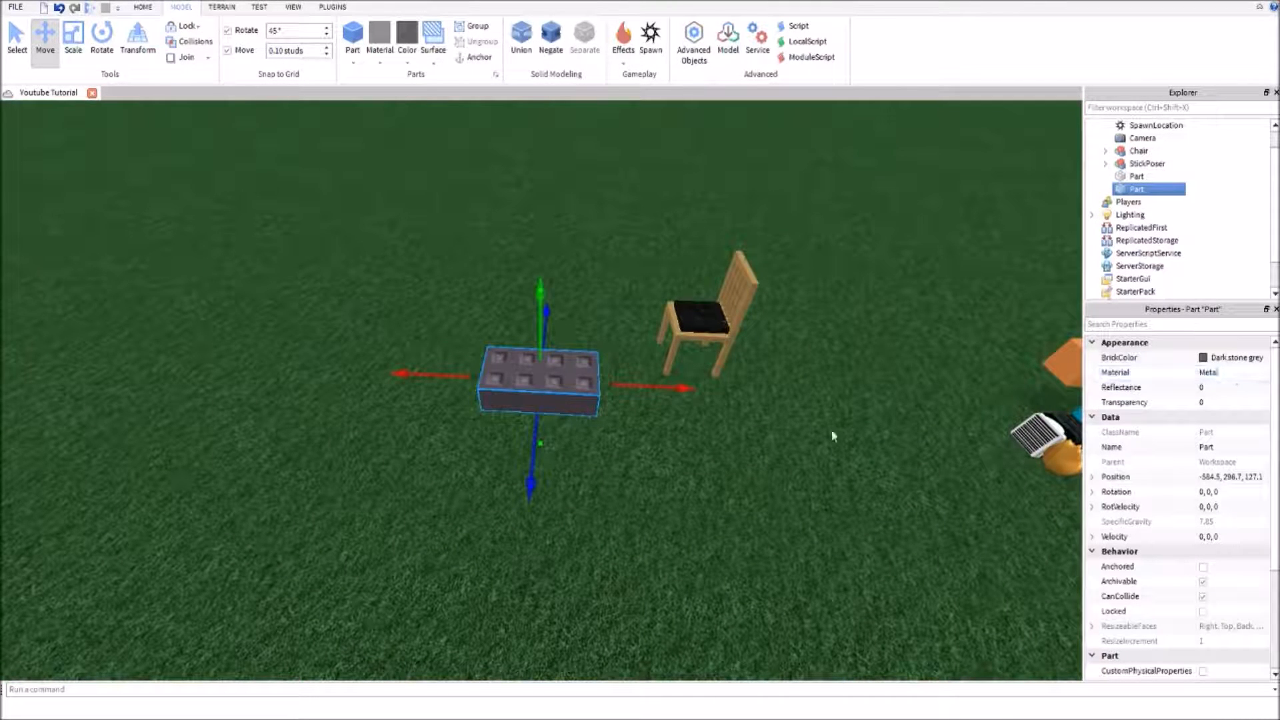
Replace the metal block with a dark stone grey Metal cylinder of size 4, 1, 1 and anchor it
key(Delete)
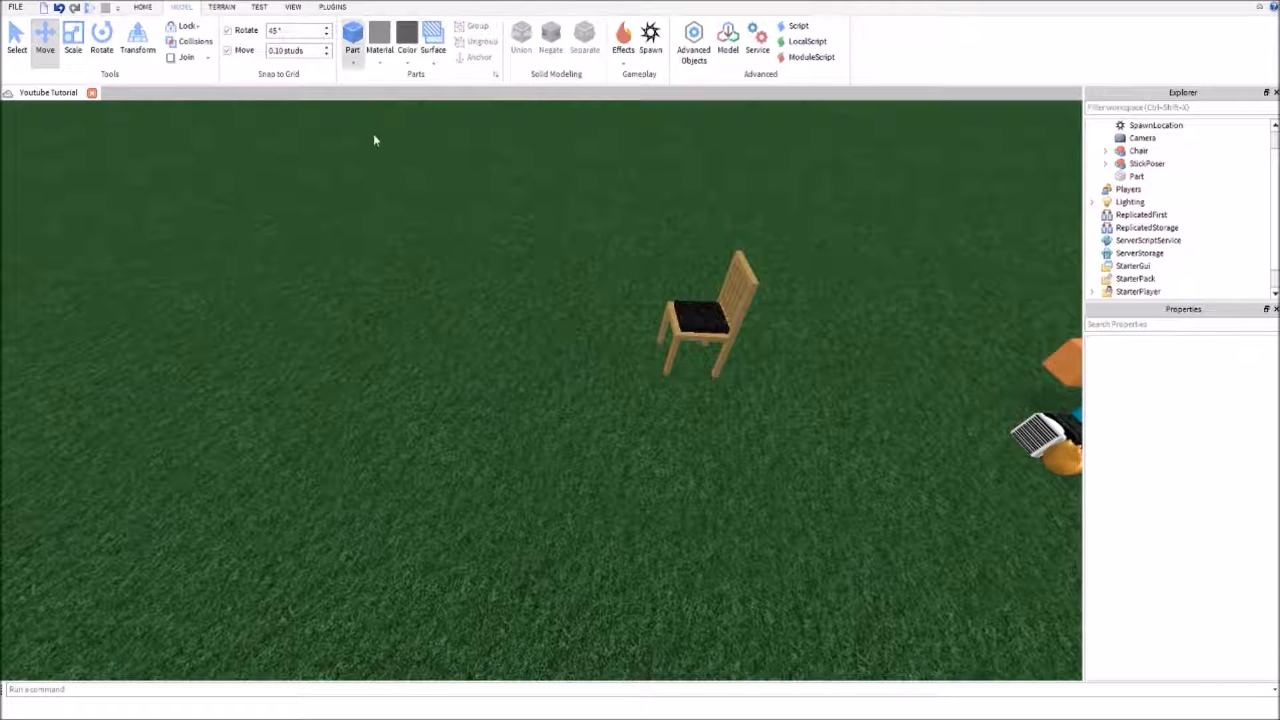
key(ctrl+z)
click(1204, 567)
scroll(1210, 587, down, 3)
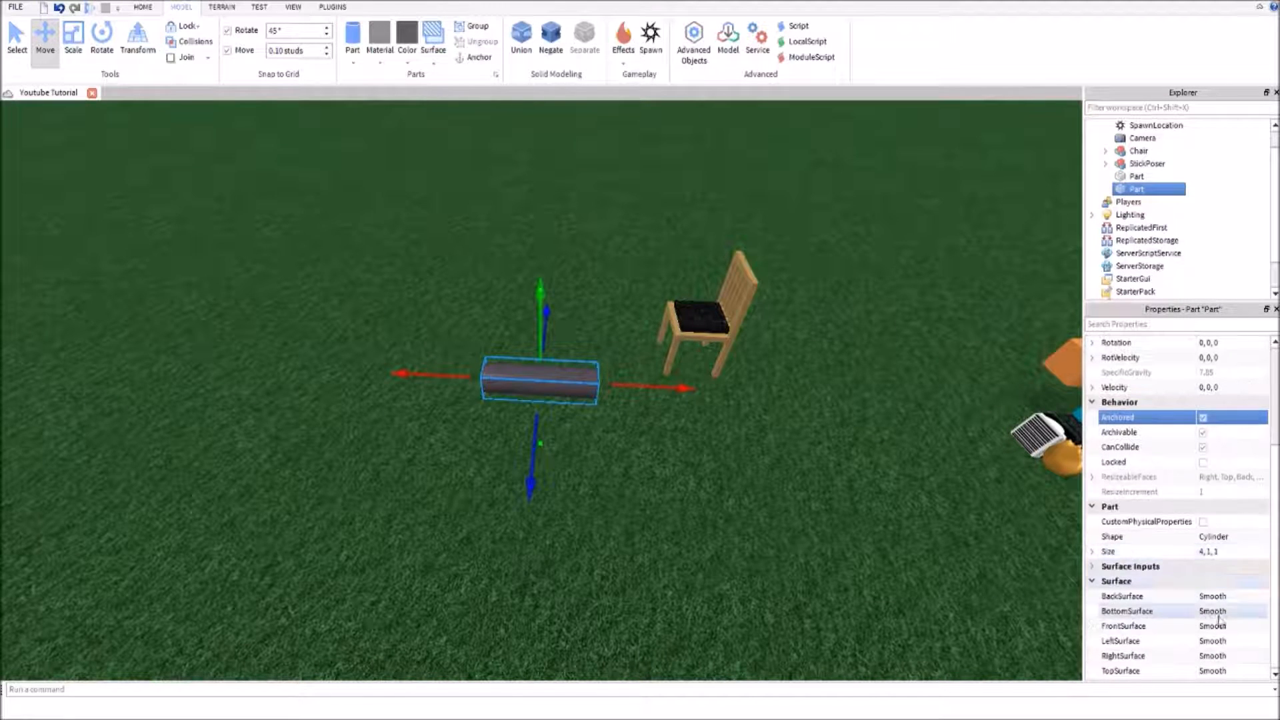
click(703, 480)
click(525, 371)
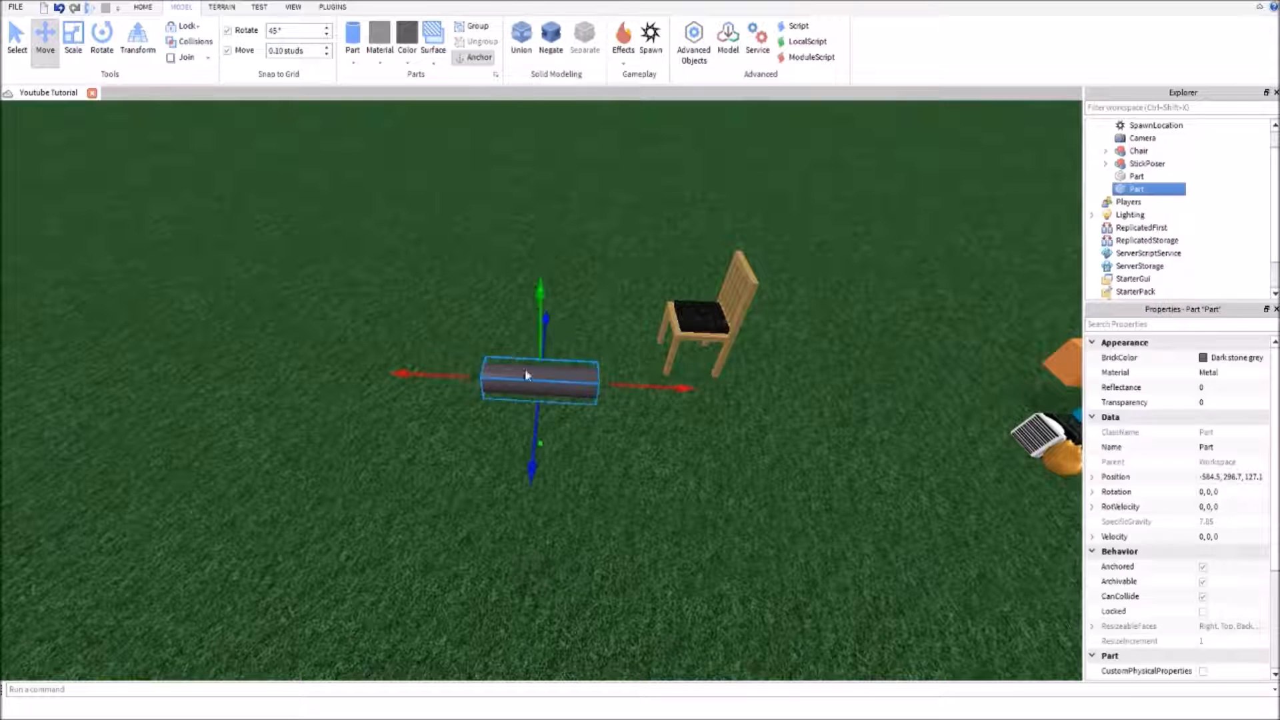
Rotate the cylinder upright to -180, 0, -90 and raise it to a height of 298.2
key(ctrl+r)
key(ctrl+t)
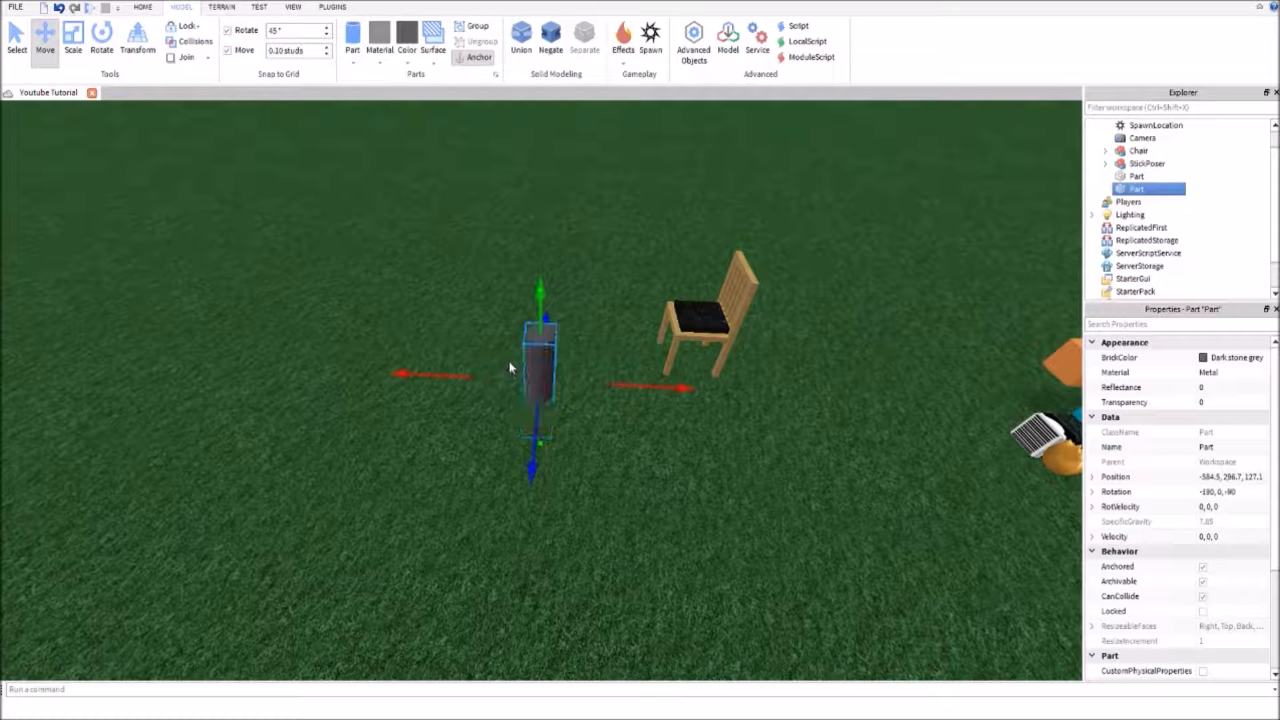
click(499, 406)
click(527, 363)
drag(531, 301, 530, 199)
key(a)
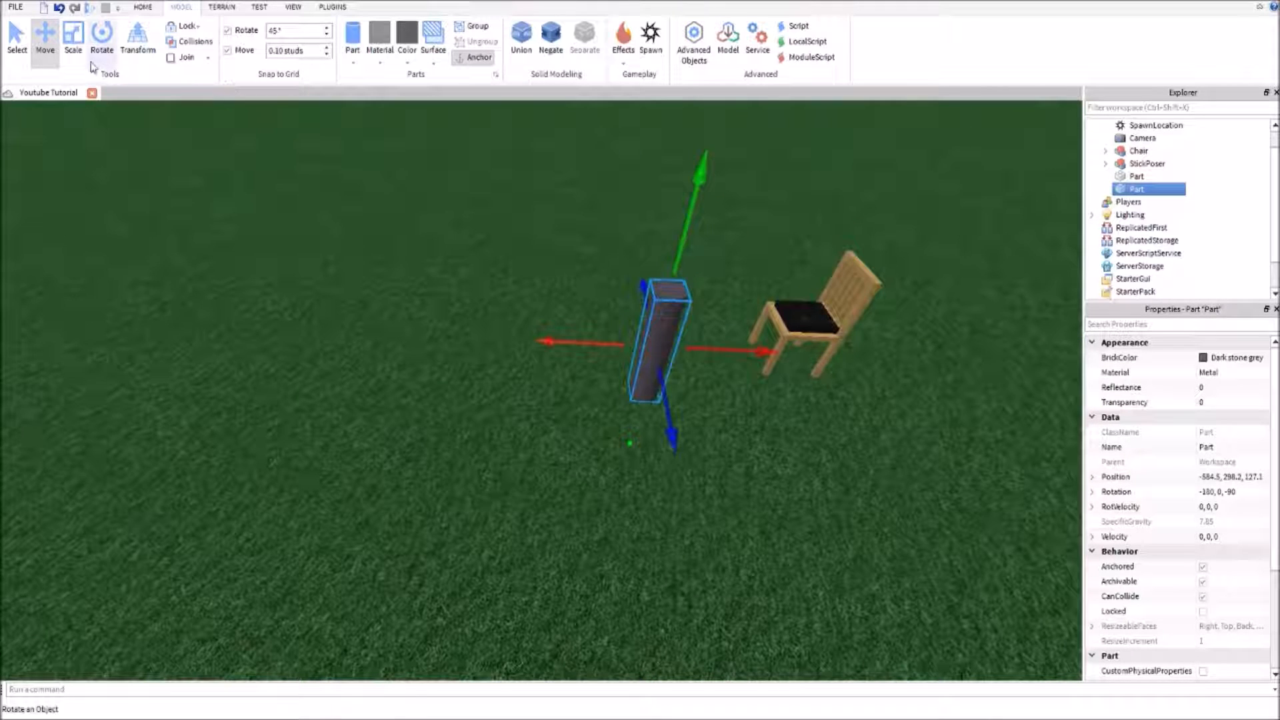
Scale the upright cylinder down to a thin disc near the ground and try to adjust its width
click(73, 40)
drag(681, 205, 657, 344)
right_drag(640, 409, 637, 409)
key(a)
drag(627, 336, 547, 329)
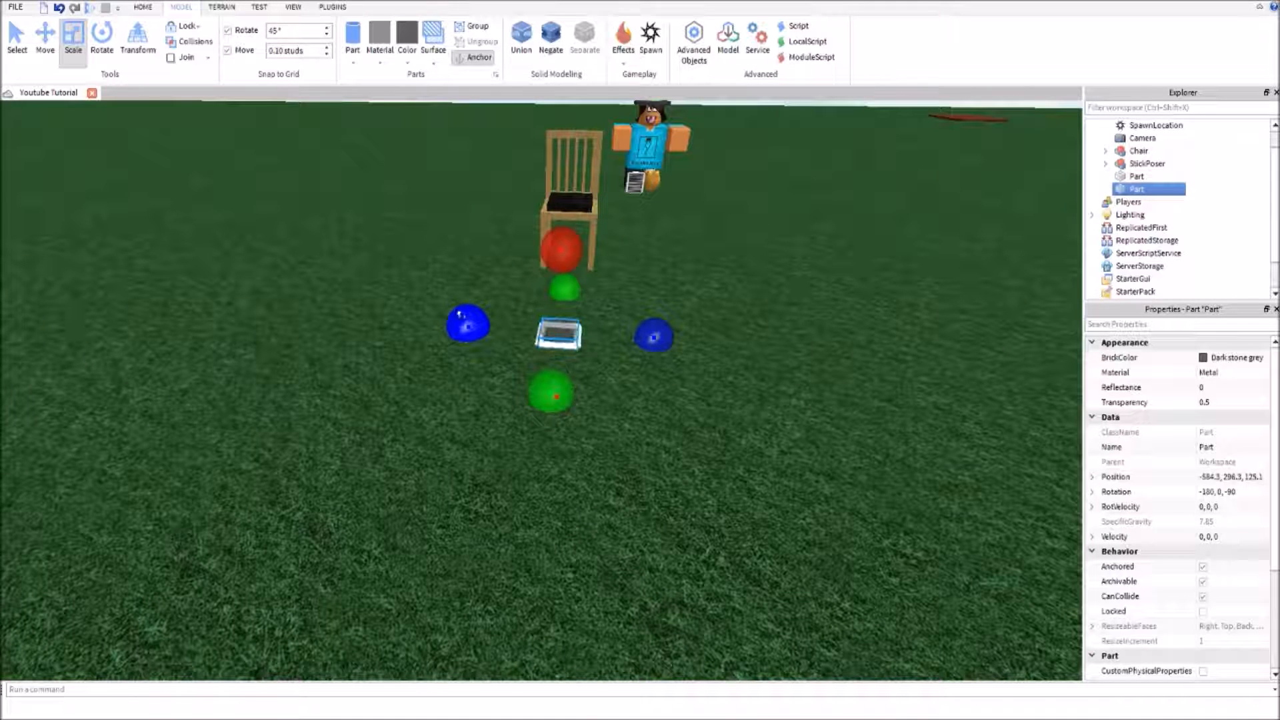
Undo the last changes to the disc and widen it using a movement increment of 1 stud
key(ctrl+z)
key(ctrl+z)
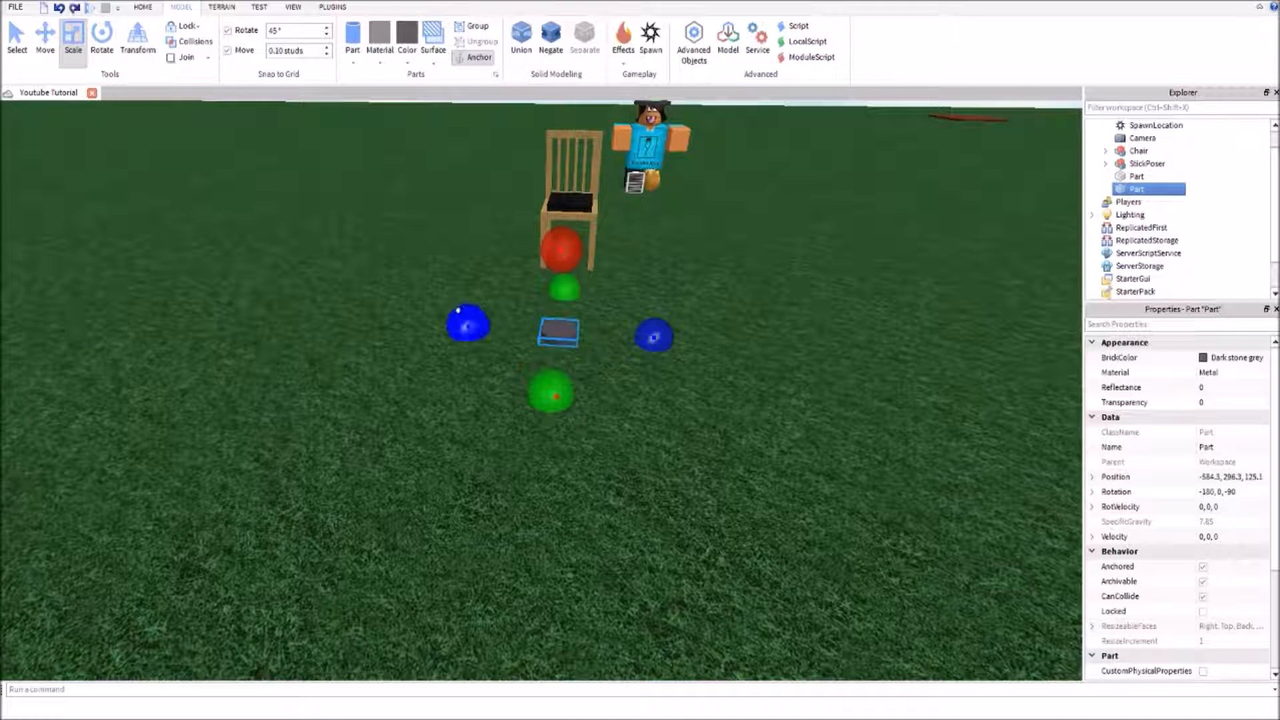
text(1)
key(Return)
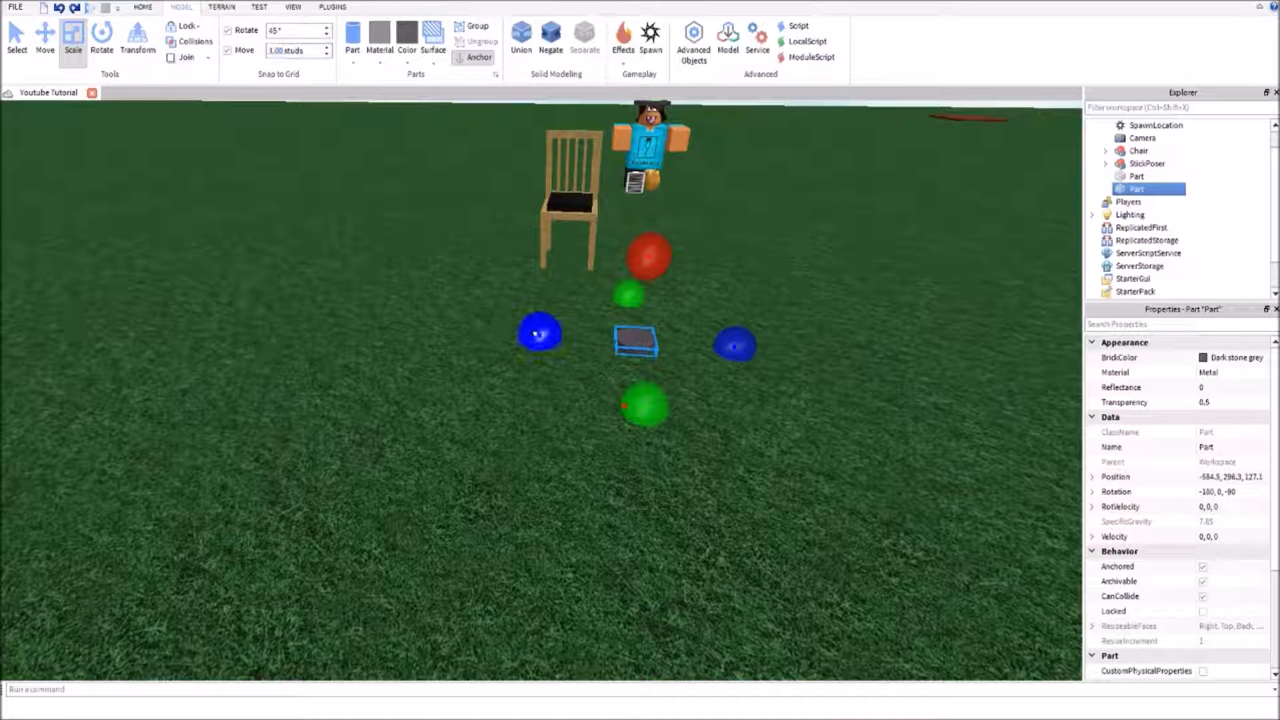
drag(540, 333, 503, 331)
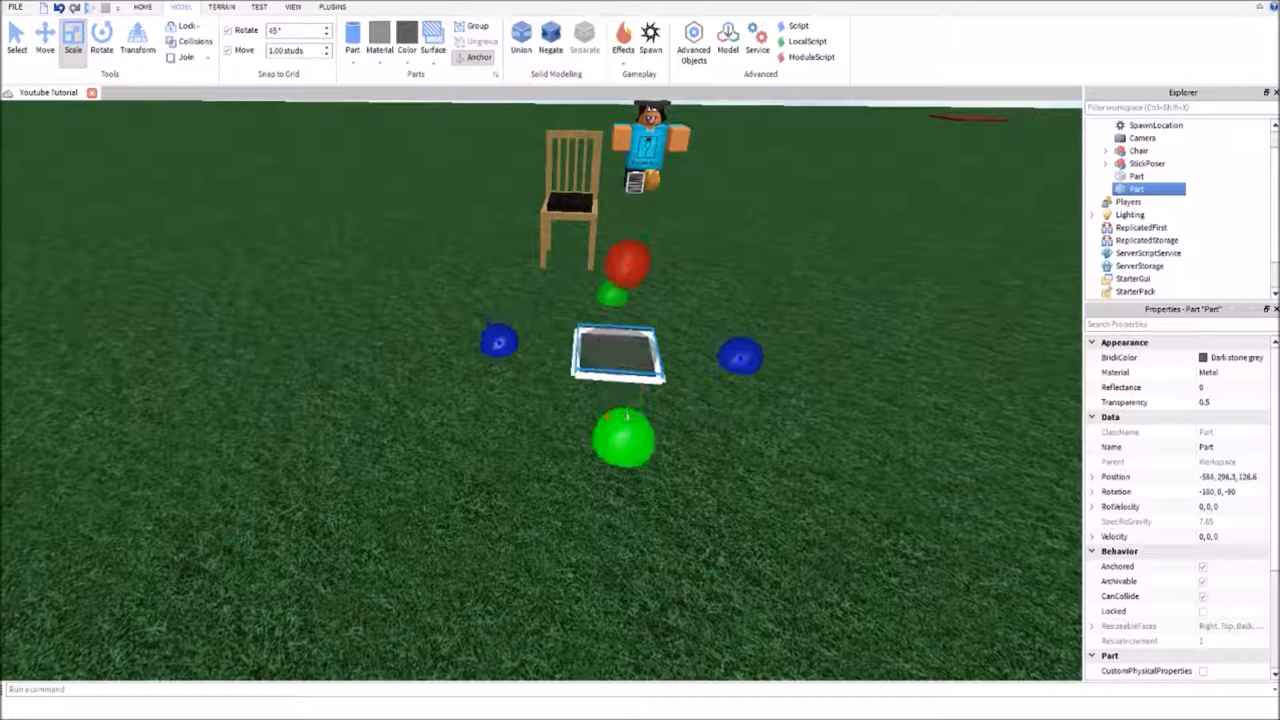
Move the widened metal disc to -581.5, 296.3, 125.2, in front of the chair
click(709, 405)
click(589, 339)
drag(561, 339, 568, 288)
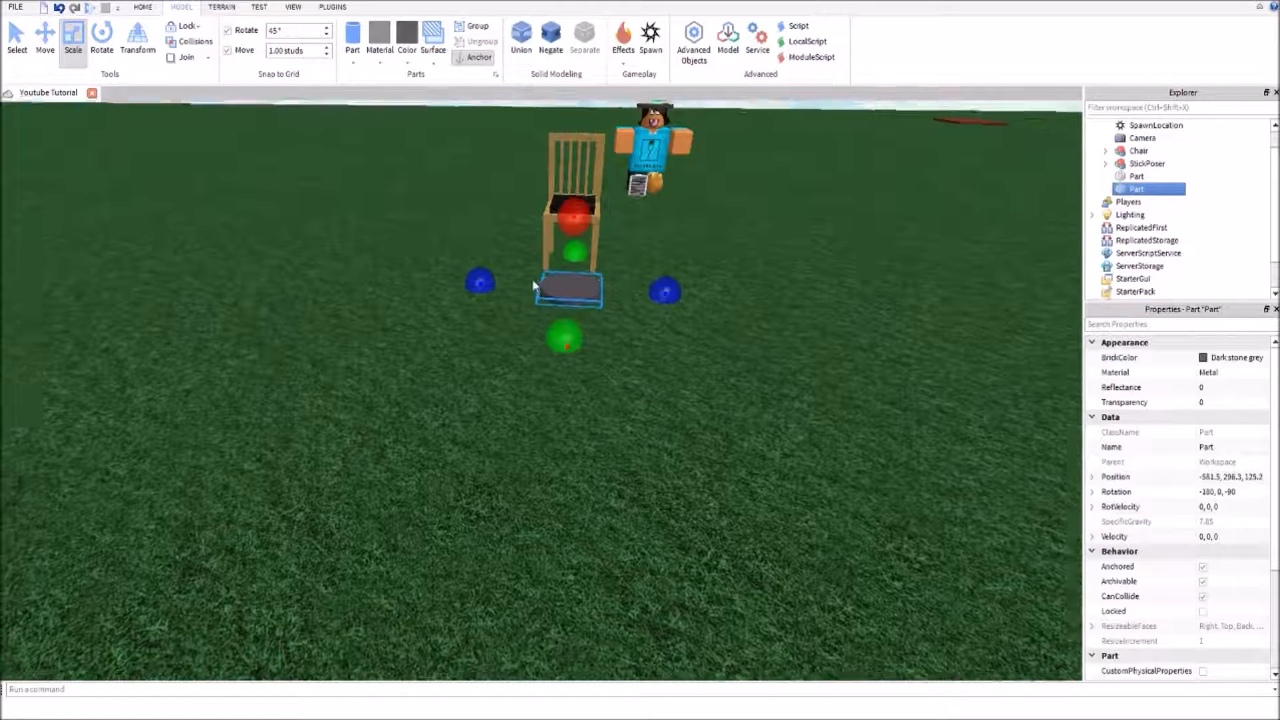
Move the metal disc farther from the chair to -584.5, 296.3, 125.2 and duplicate it in place
right_drag(532, 278, 504, 214)
click(45, 48)
right_drag(375, 277, 457, 373)
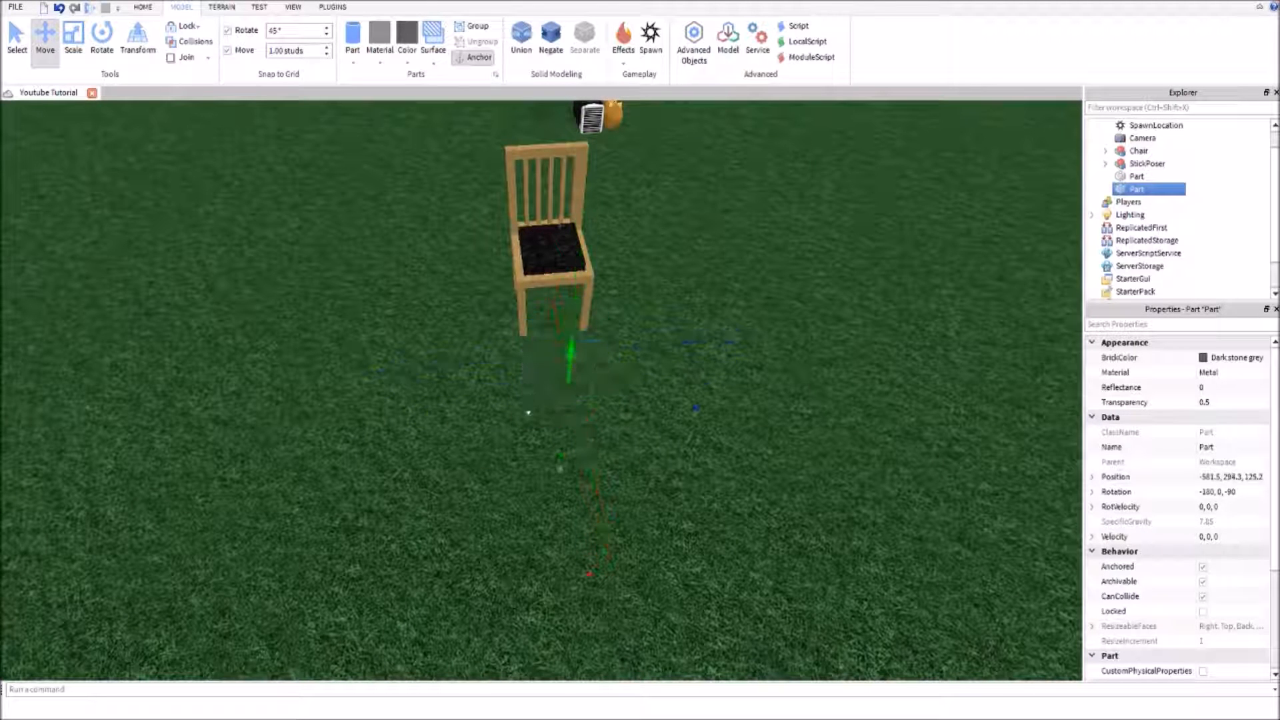
key(ctrl+y)
click(745, 515)
drag(580, 329, 597, 492)
click(782, 541)
click(565, 489)
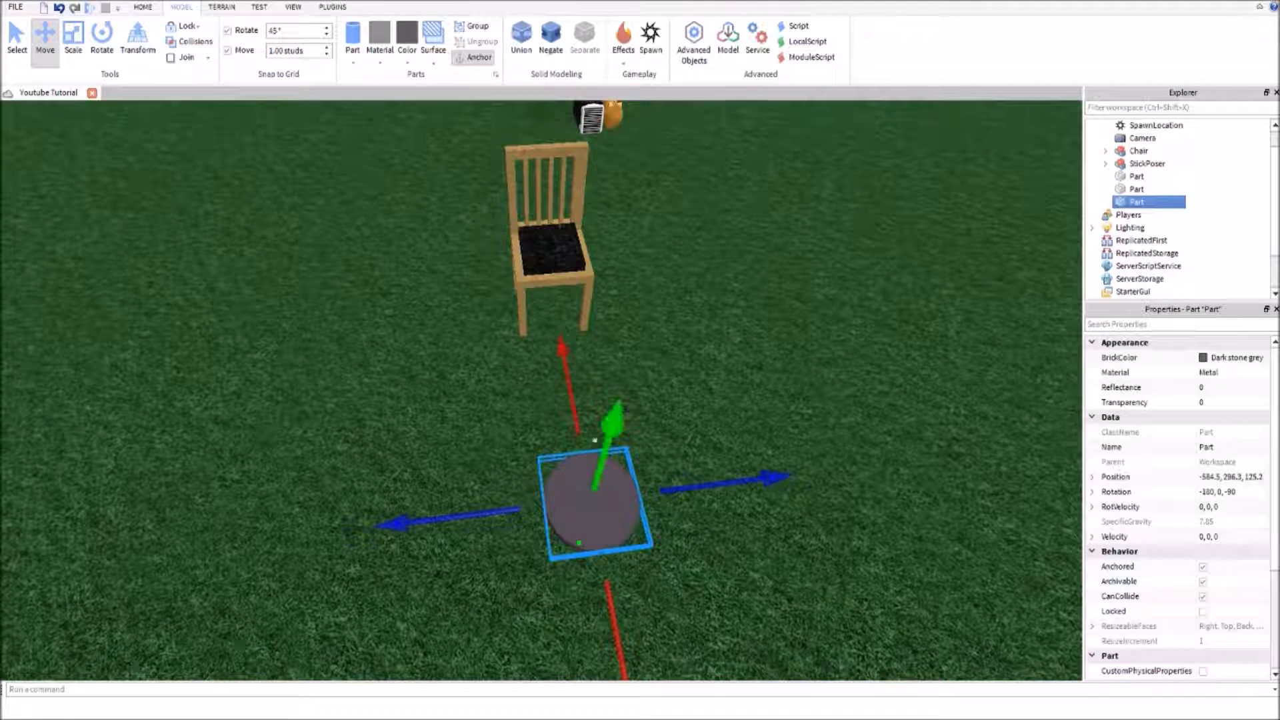
Set the movement increment to 0.1 studs and raise the duplicate disc to a height of 296.5
mouse_move(608, 428)
mouse_down()
mouse_move(605, 412)
mouse_move(600, 434)
mouse_up()
right_drag(524, 458, 524, 456)
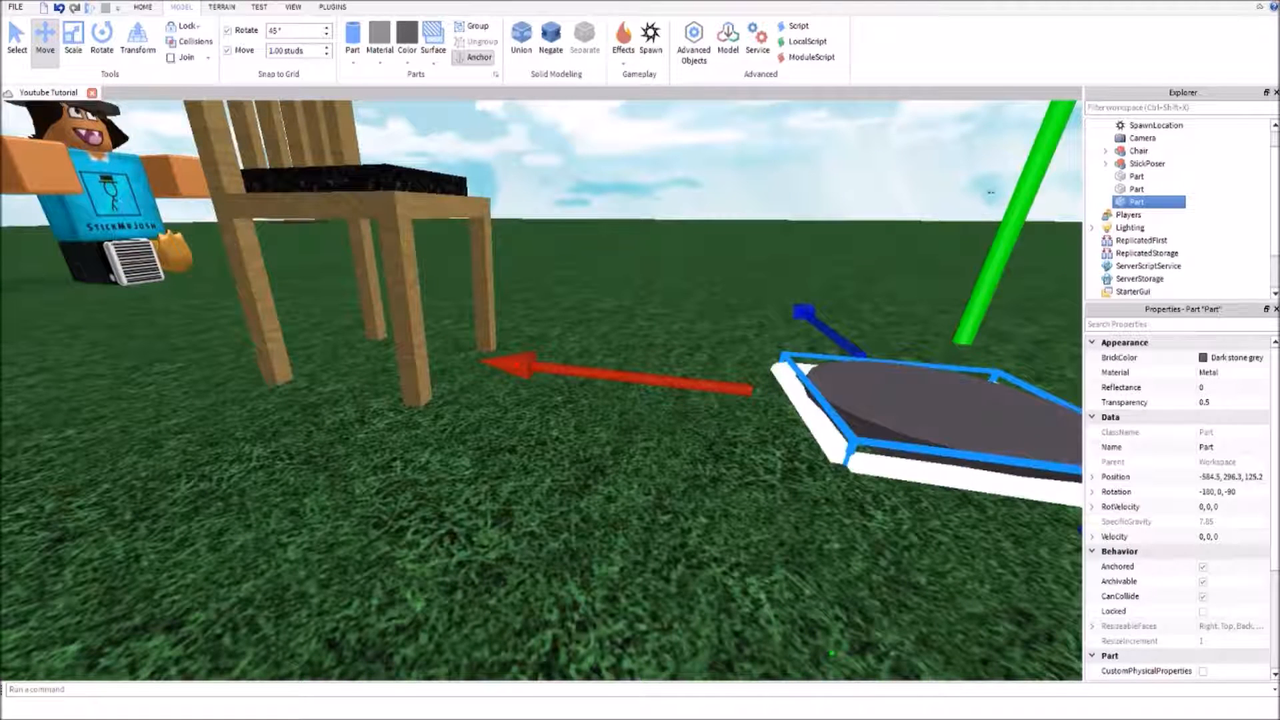
drag(989, 194, 991, 160)
double_click(277, 50)
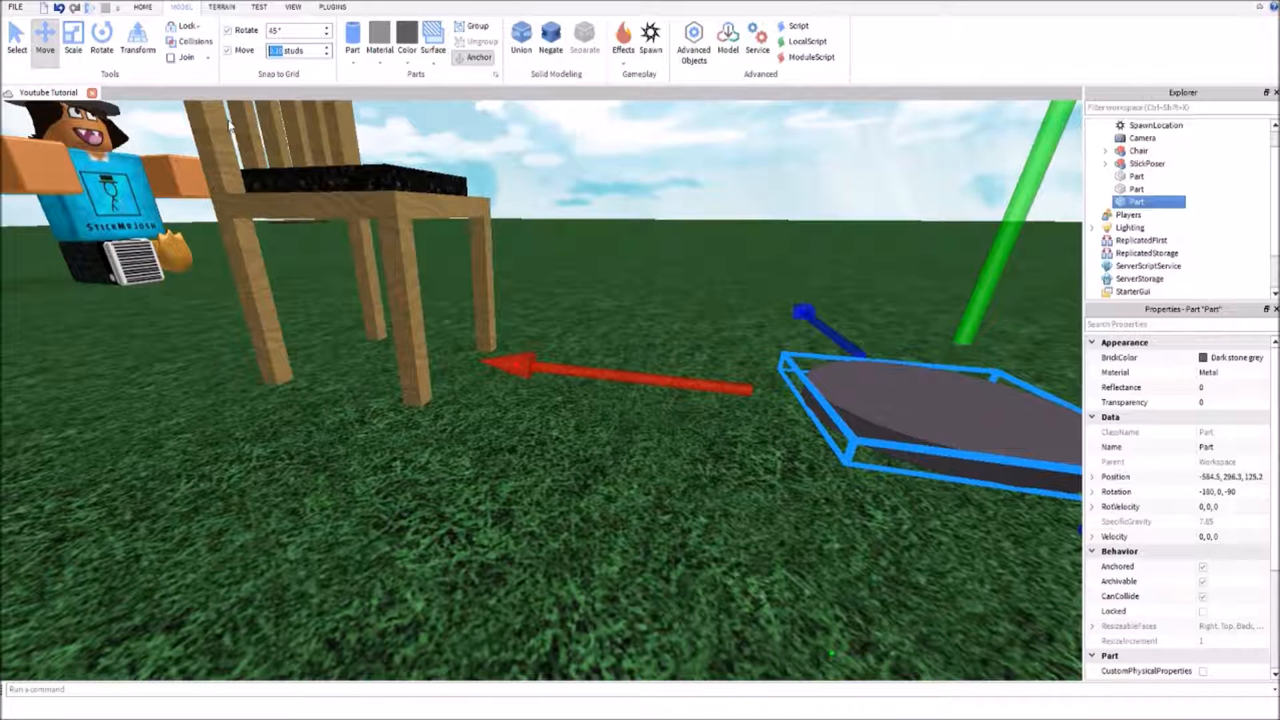
click(384, 440)
scroll(849, 443, down, 3)
click(756, 403)
mouse_move(759, 270)
mouse_down()
mouse_move(770, 203)
mouse_move(761, 270)
mouse_up()
scroll(765, 281, up, 3)
scroll(765, 281, down, 3)
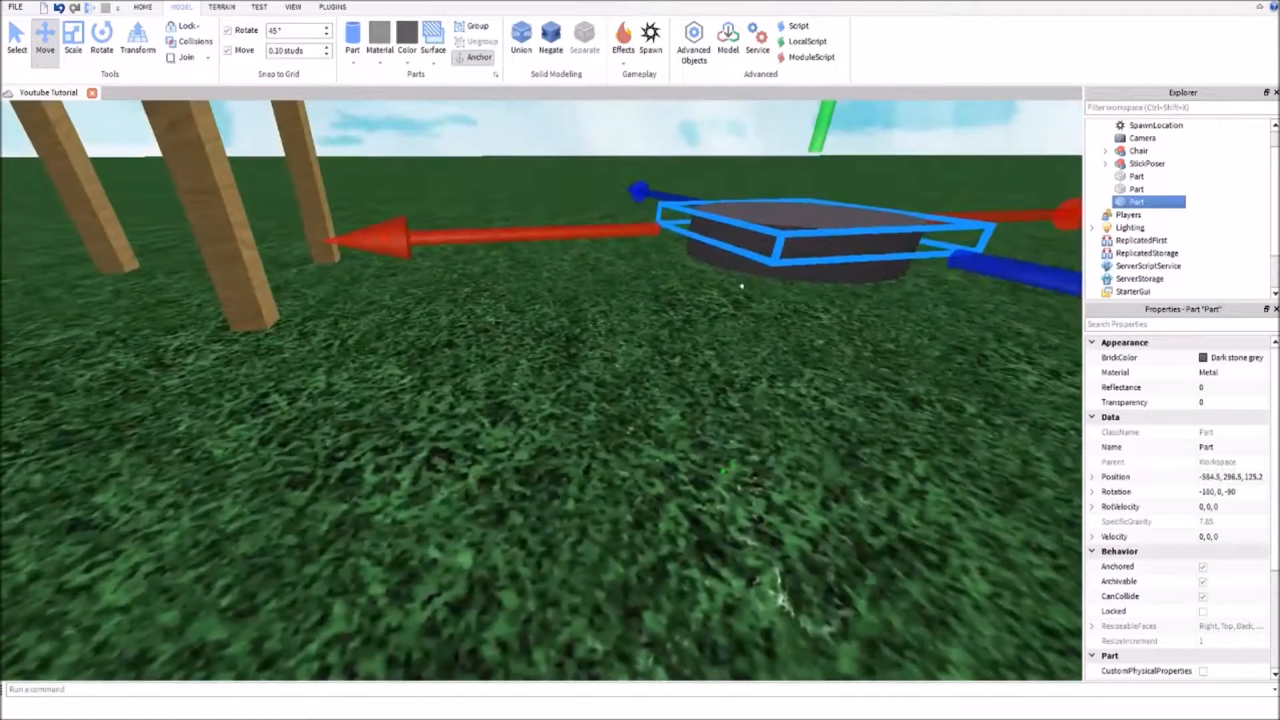
click(750, 325)
click(763, 244)
Shrink the duplicate disc from all sides with a 1 stud increment, keeping it centered on the base
scroll(763, 245, down, 3)
right_drag(763, 245, 460, 284)
click(75, 48)
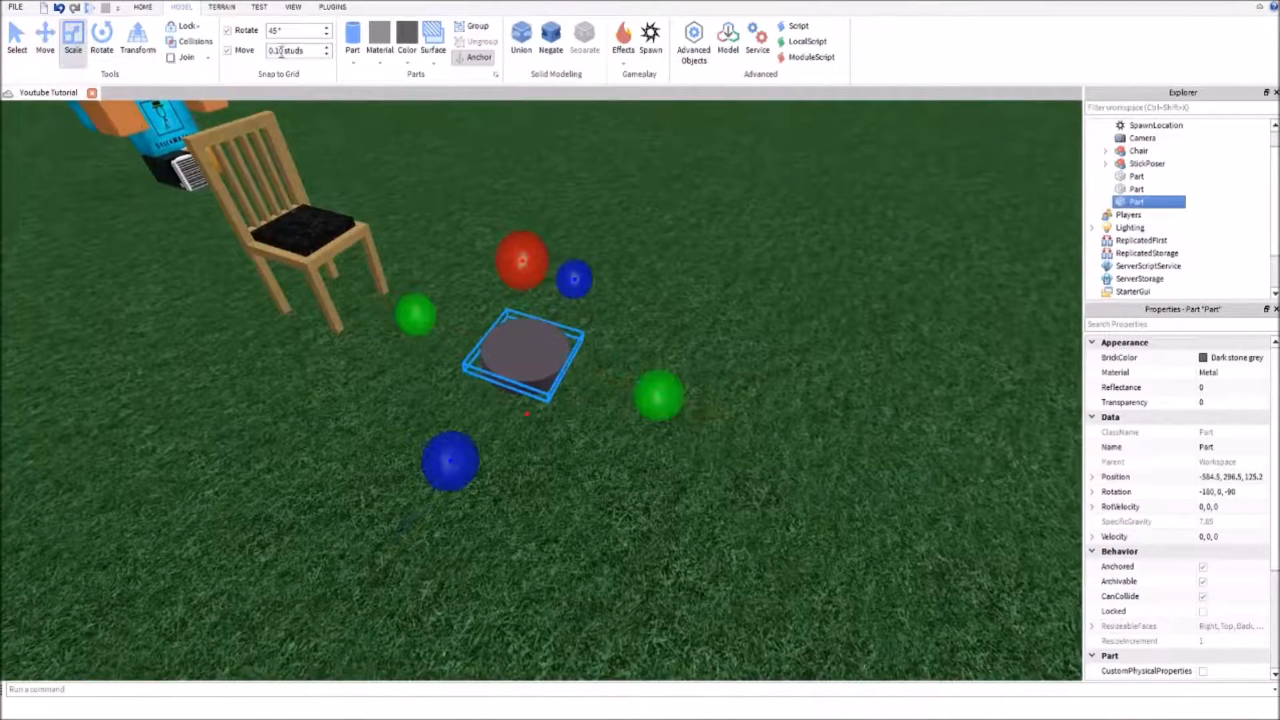
double_click(283, 51)
text(1.)
drag(653, 380, 610, 379)
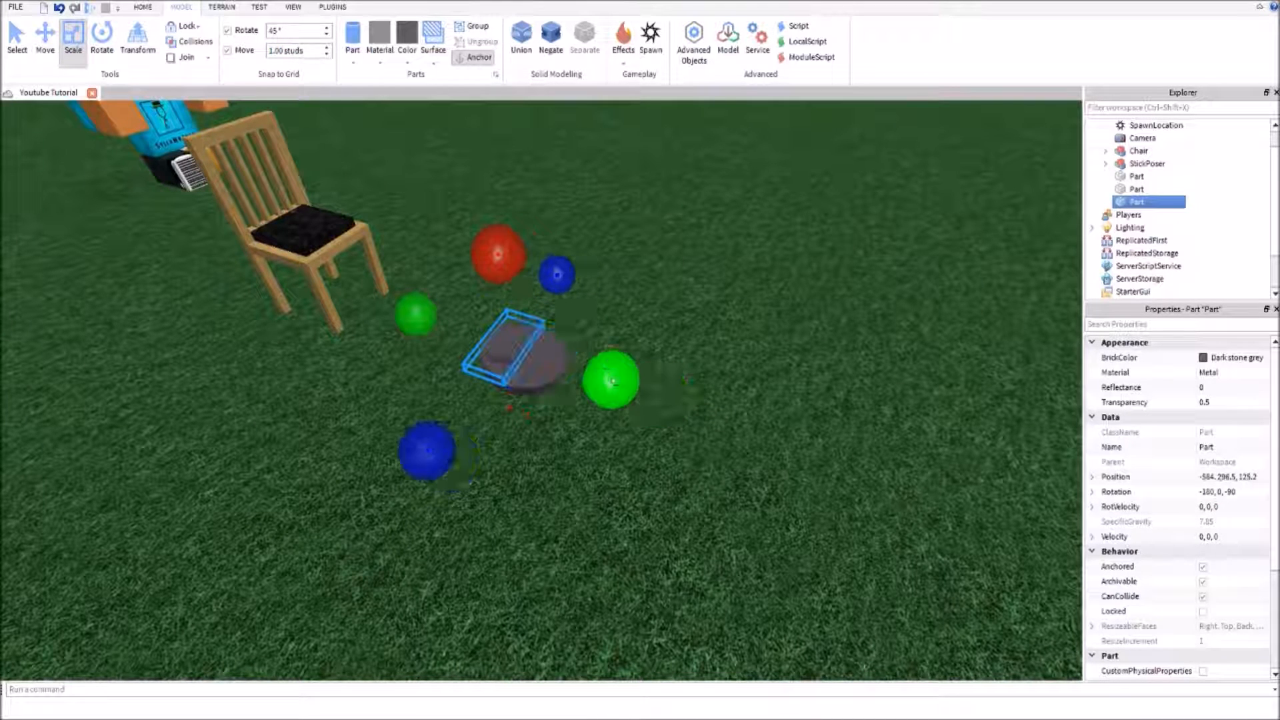
drag(406, 435, 450, 406)
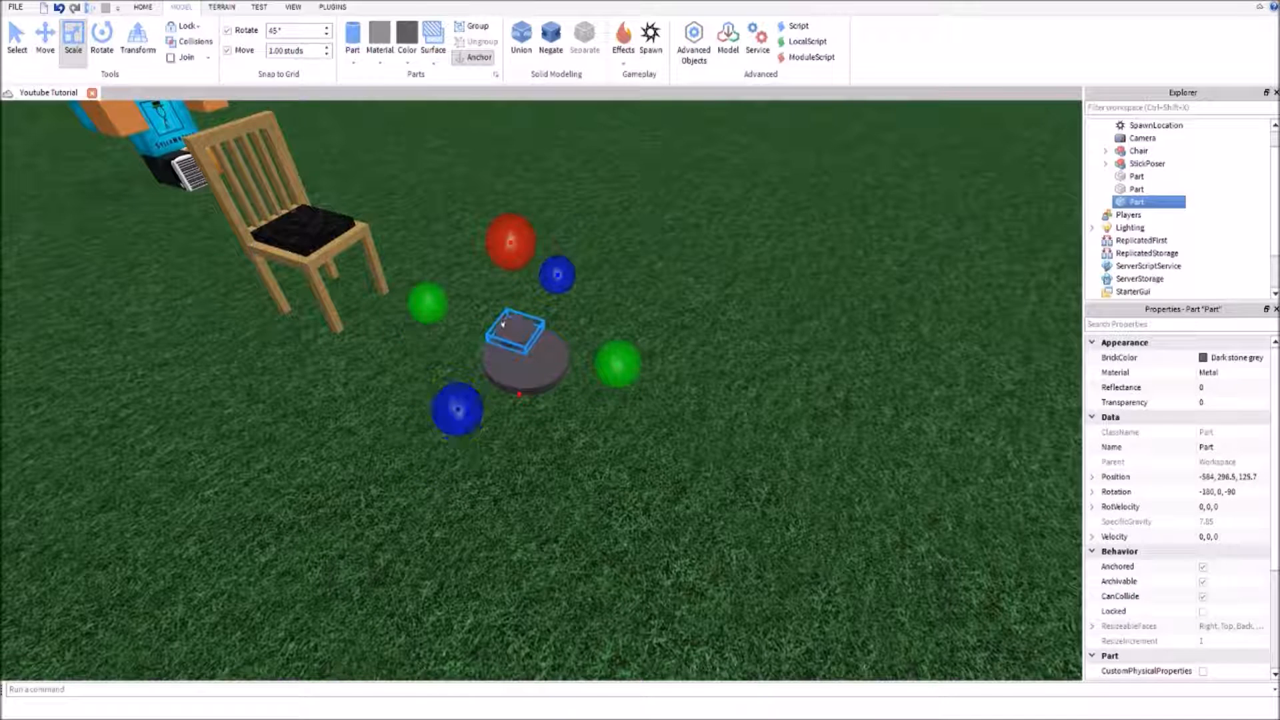
click(517, 356)
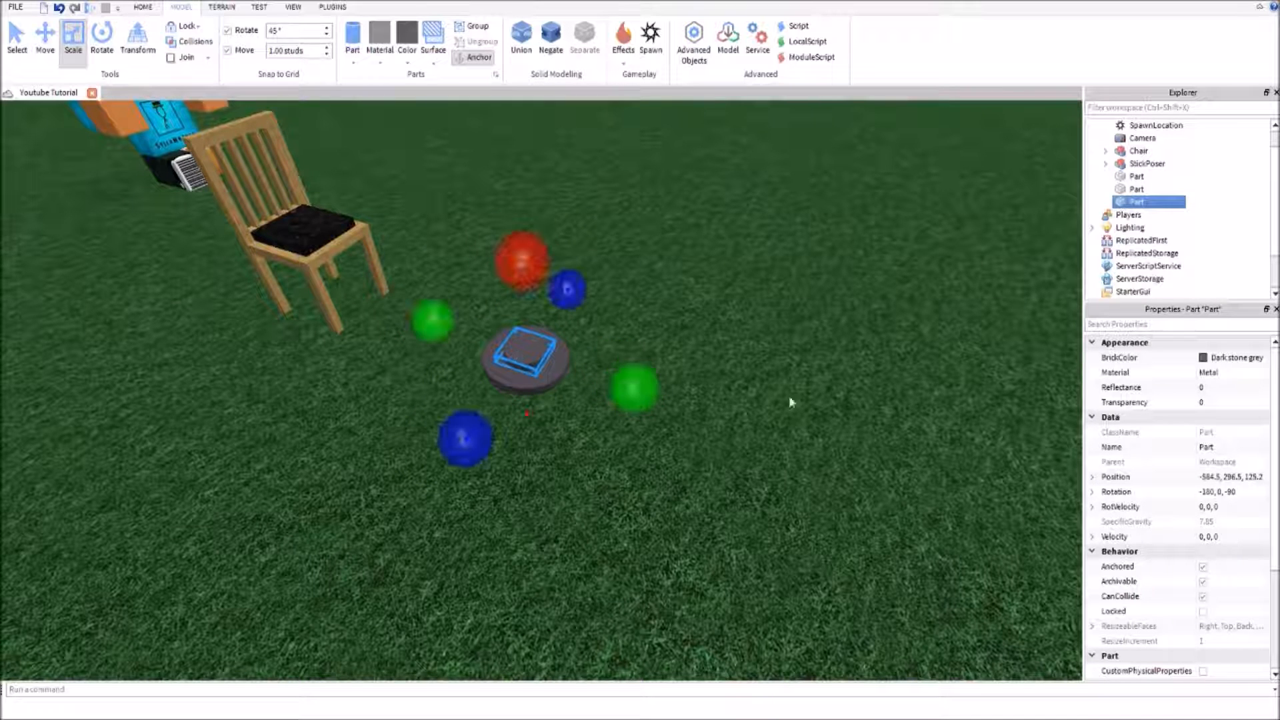
Color the small disc Medium stone grey and stretch it upward into a pillar on the base
click(1243, 380)
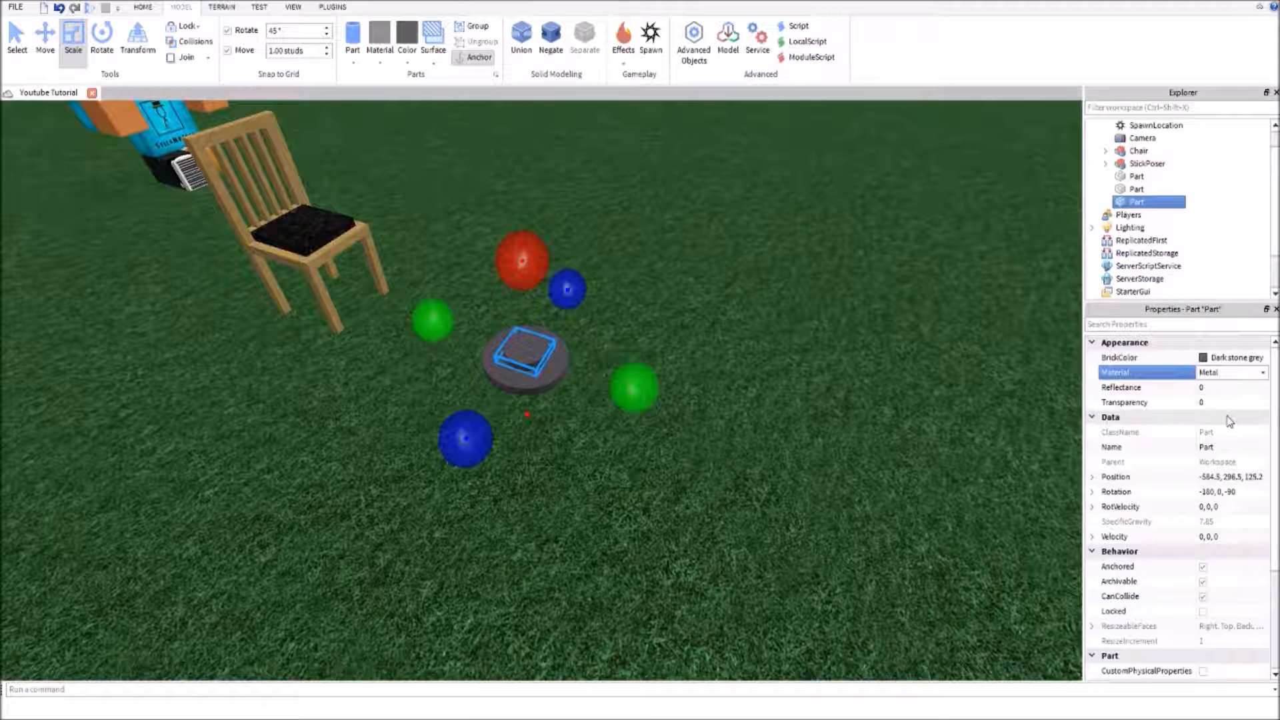
click(1213, 360)
click(1102, 600)
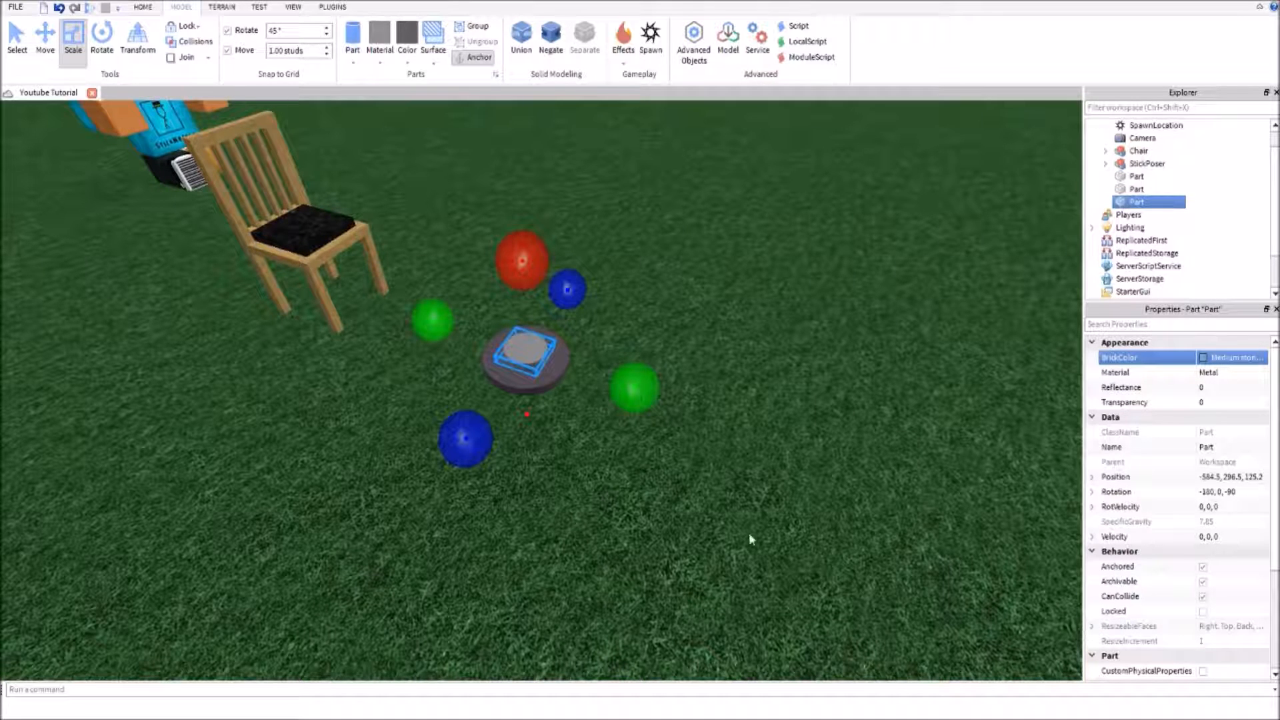
drag(522, 263, 530, 155)
click(857, 550)
key(a)
right_drag(856, 550, 674, 482)
right_drag(621, 545, 621, 546)
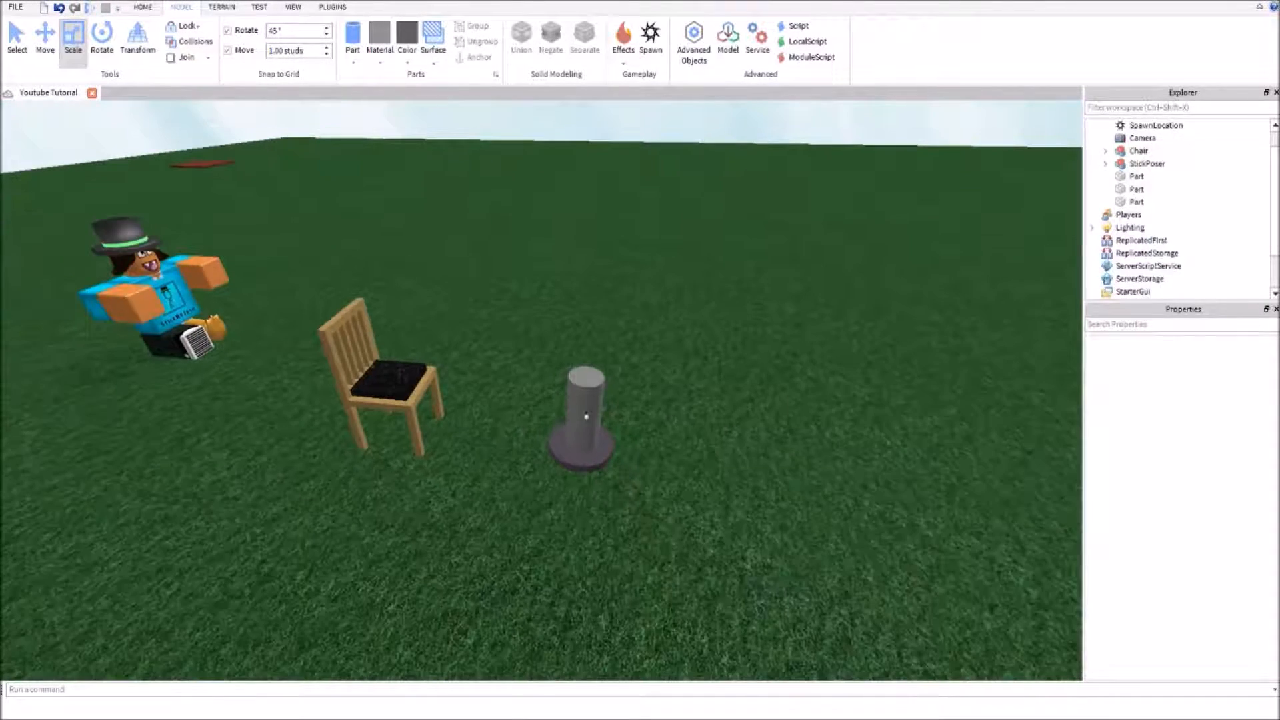
Duplicate the pillar, turn on the collision check and shorten the copy to a thin cap at height 298.7
click(572, 377)
click(496, 528)
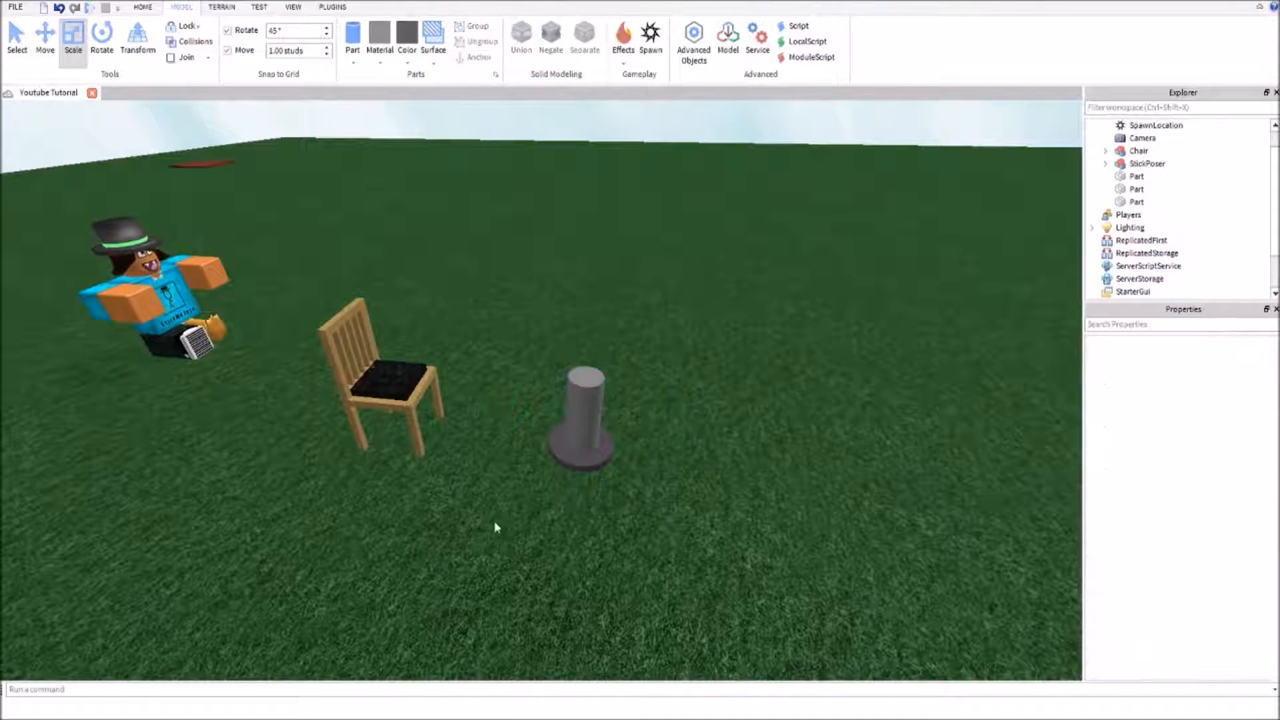
click(576, 425)
key(ctrl+d)
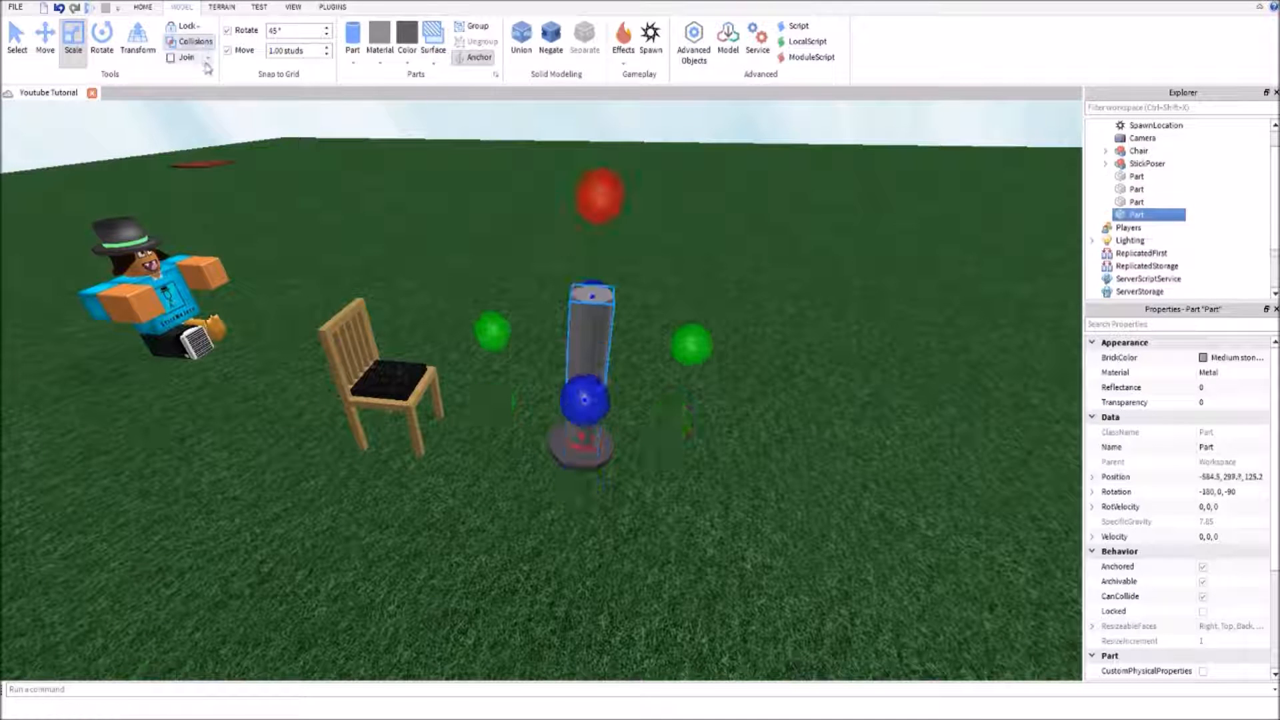
click(171, 43)
drag(600, 195, 586, 606)
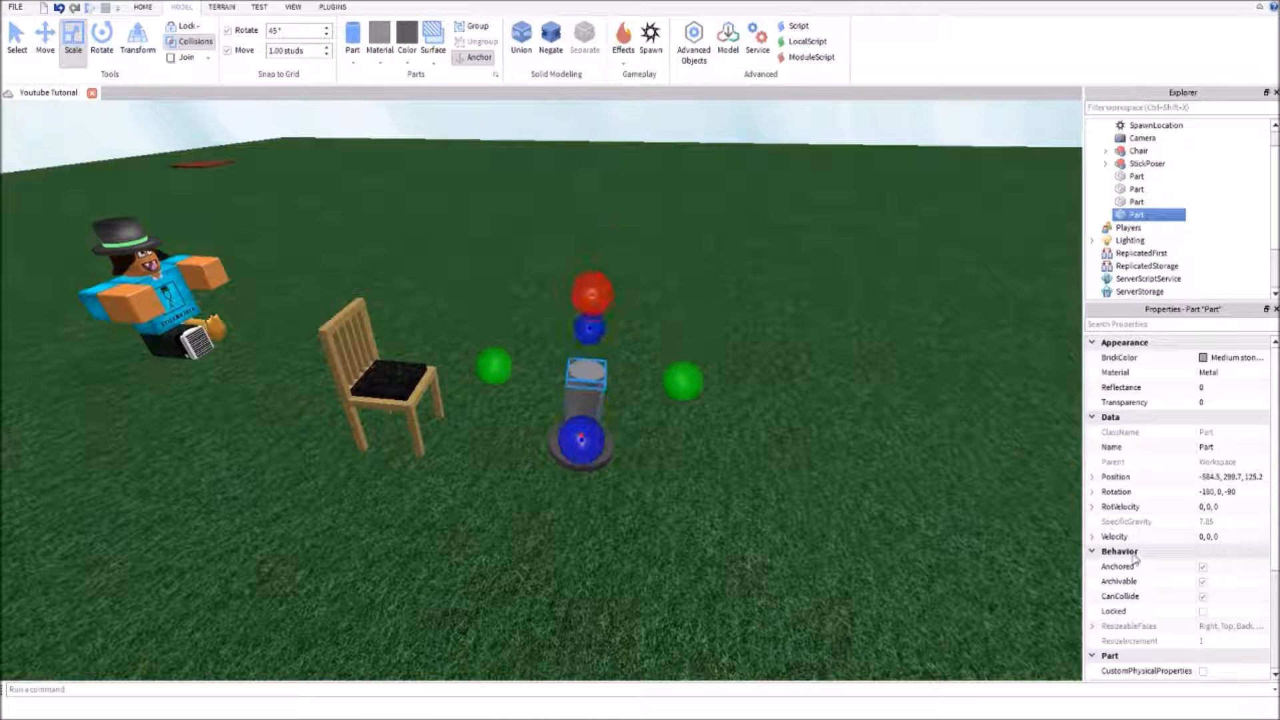
Change the pillar cap's material to Wood and its color to Cork
click(1228, 361)
click(1201, 425)
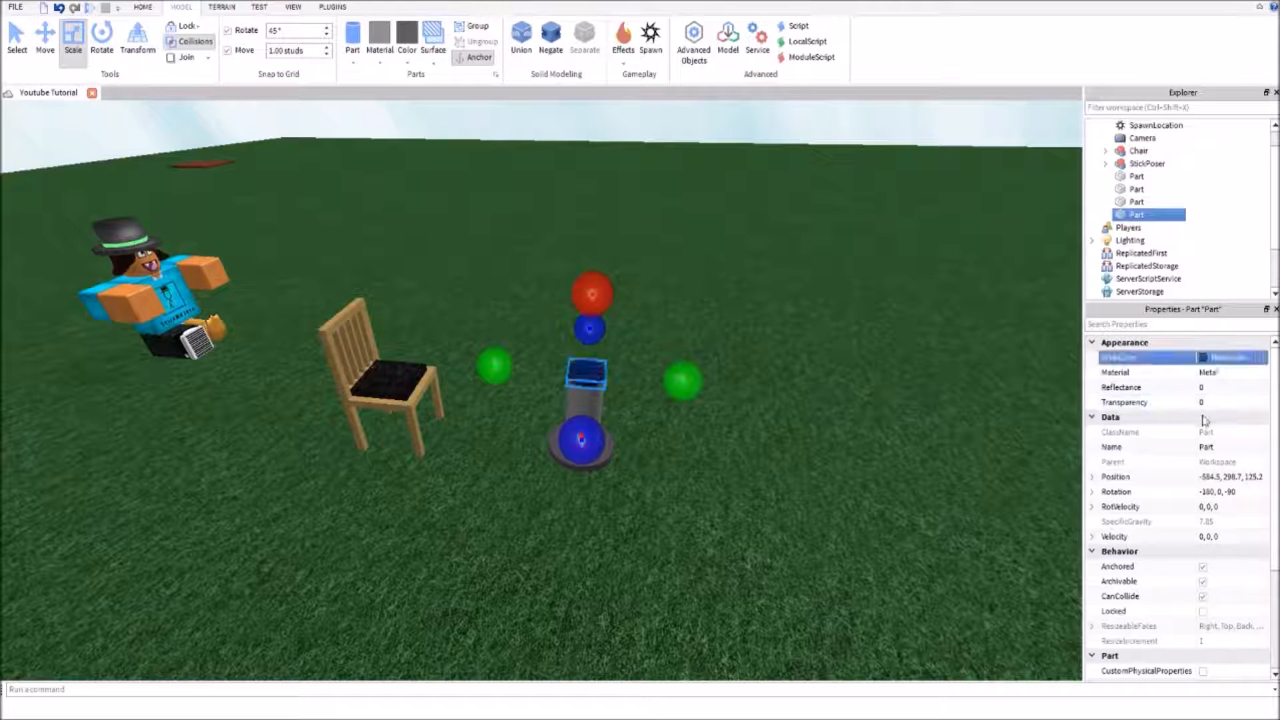
click(1226, 378)
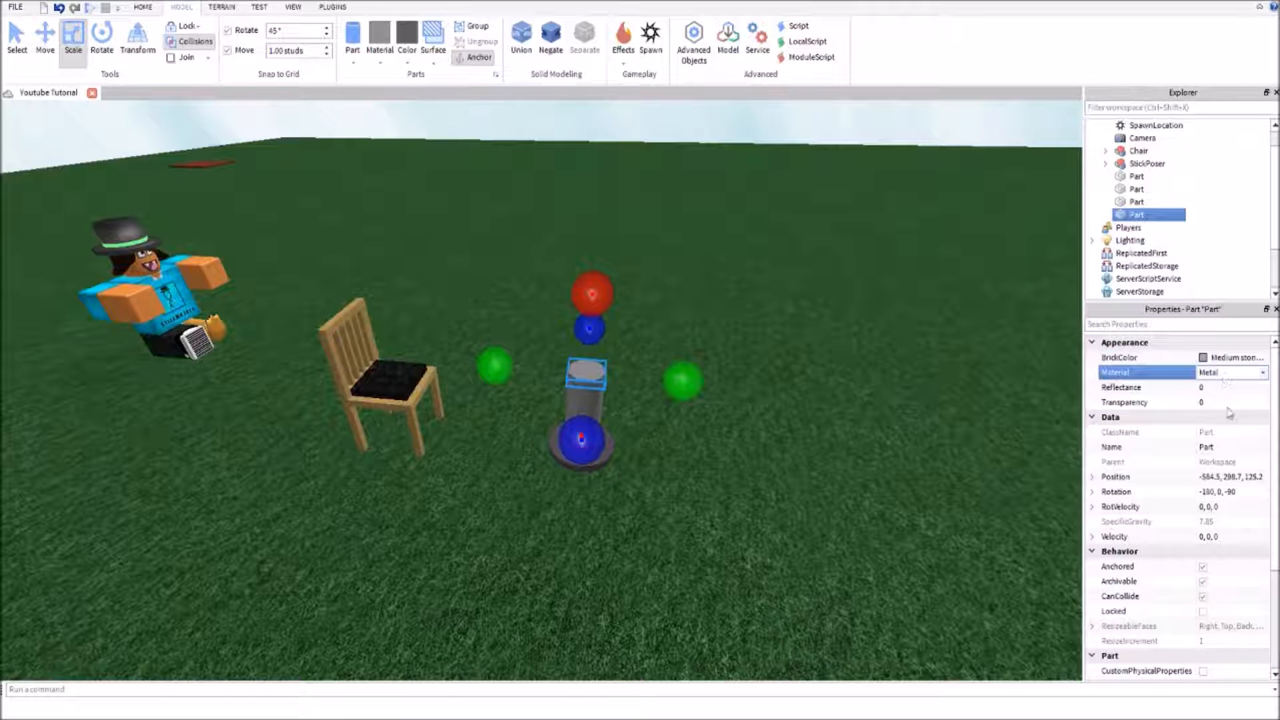
click(1231, 476)
click(1224, 358)
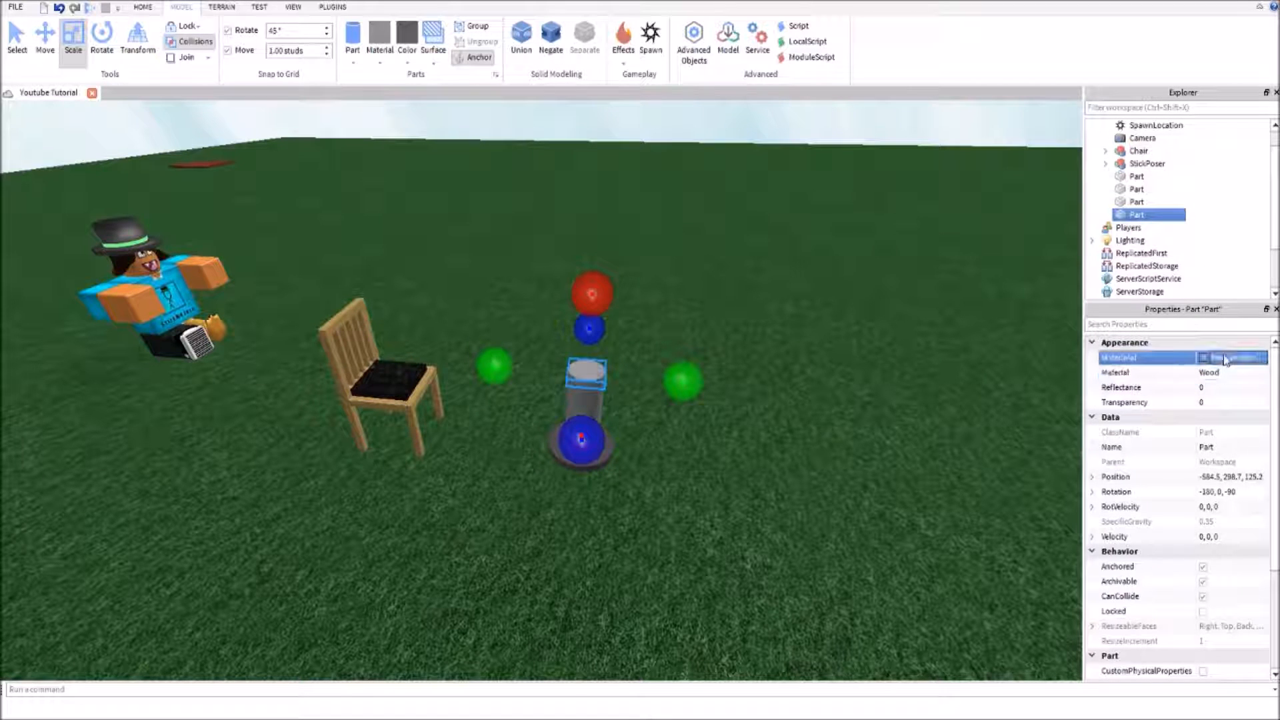
click(1100, 567)
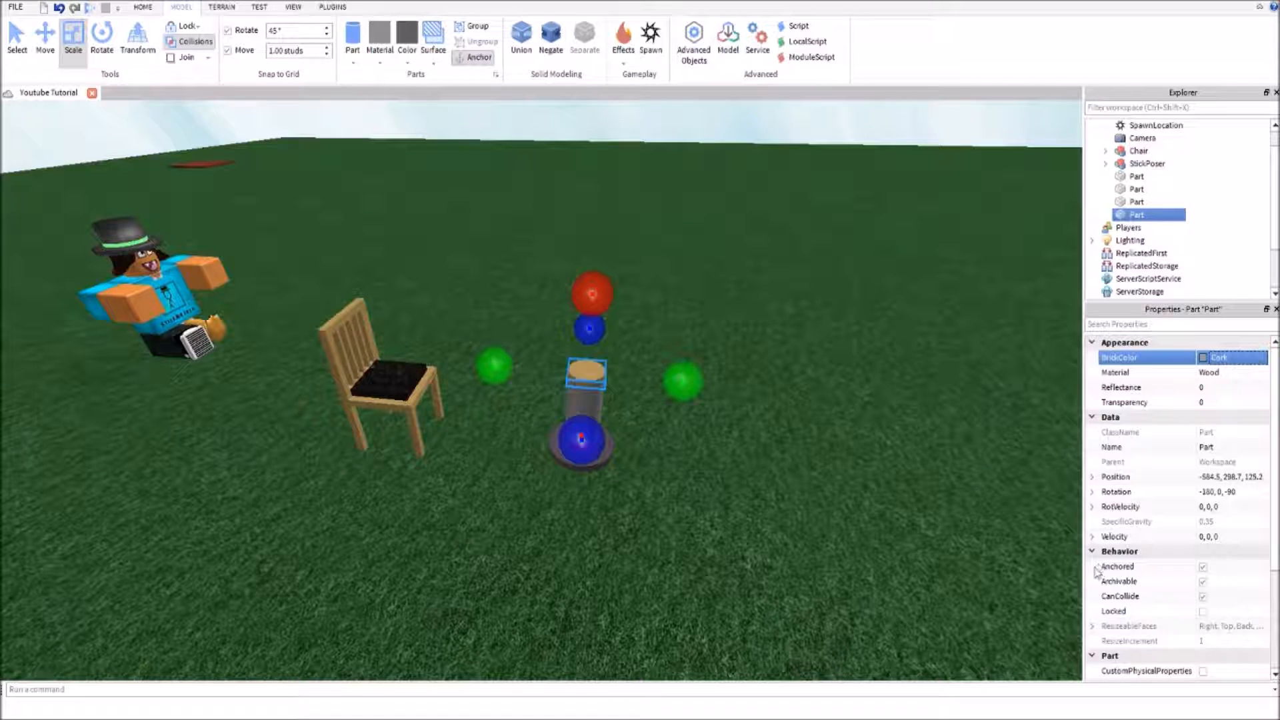
click(796, 490)
Examine the wood-capped pillar and its round base beside the chair from several angles
scroll(790, 484, up, 10)
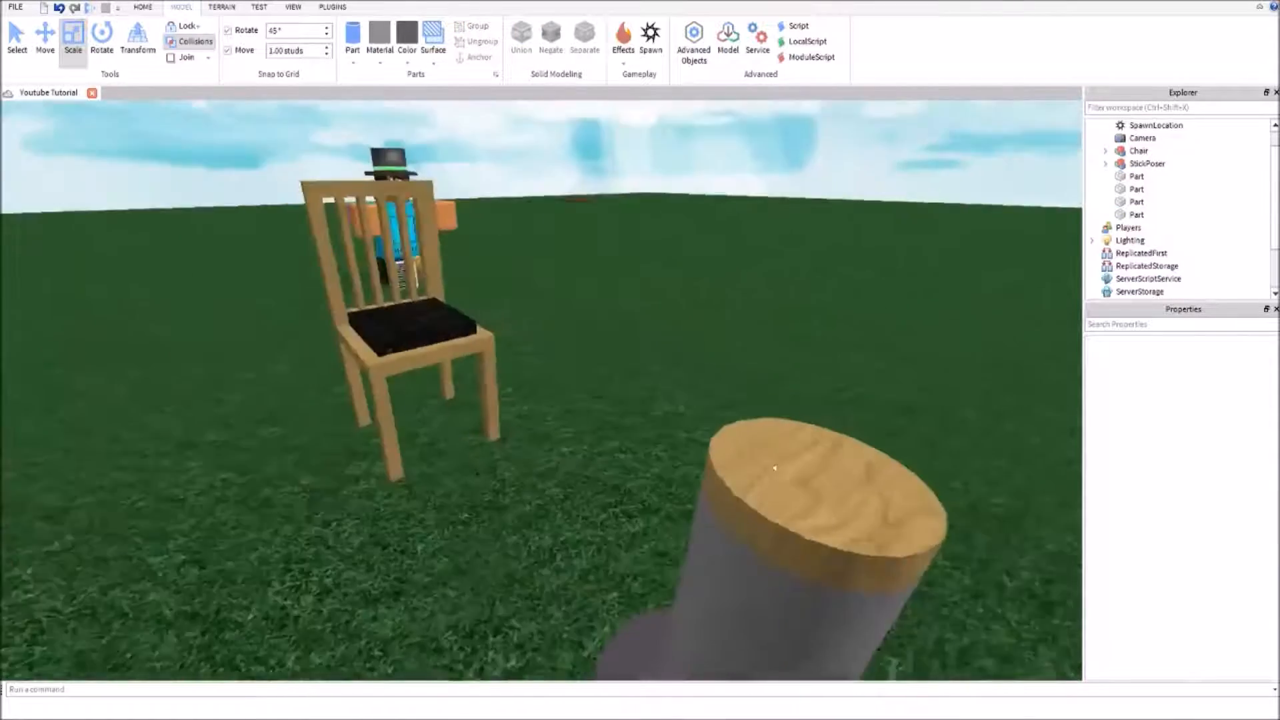
scroll(785, 479, down, 8)
key(a)
click(495, 317)
click(536, 370)
click(494, 322)
click(458, 534)
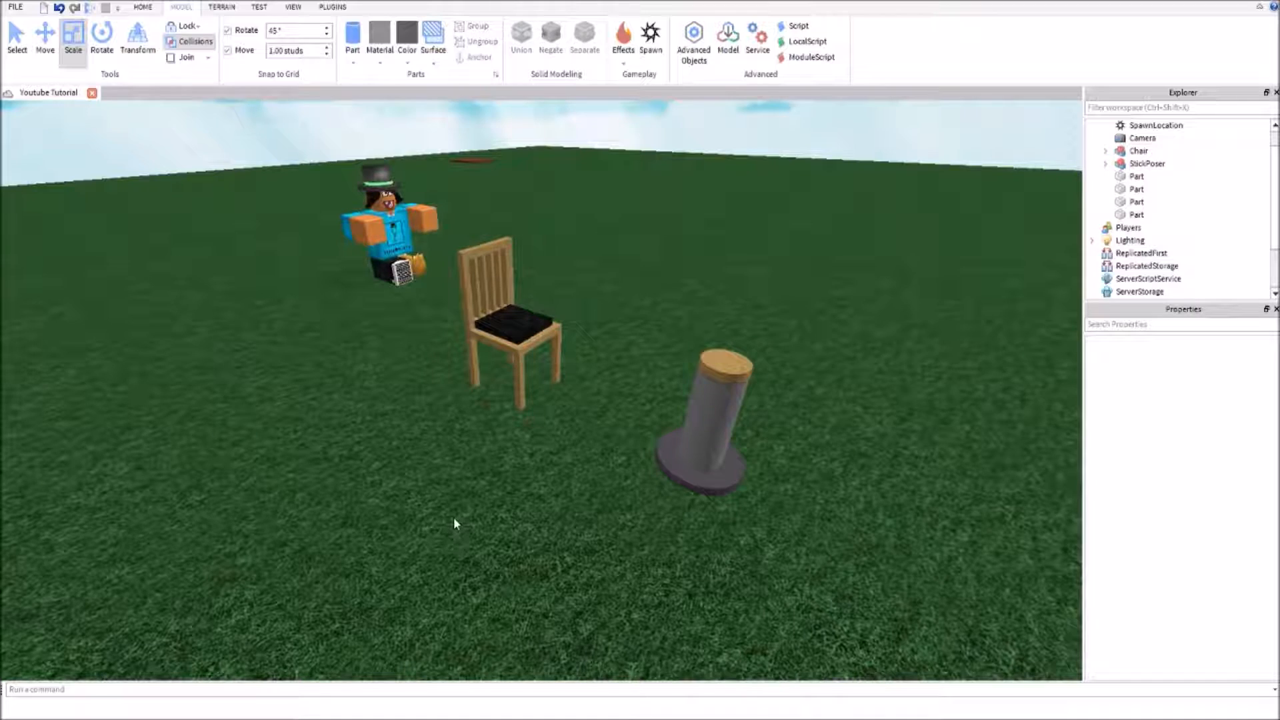
right_drag(532, 452, 533, 452)
key(w)
click(547, 408)
click(718, 414)
right_drag(718, 414, 719, 415)
key(w)
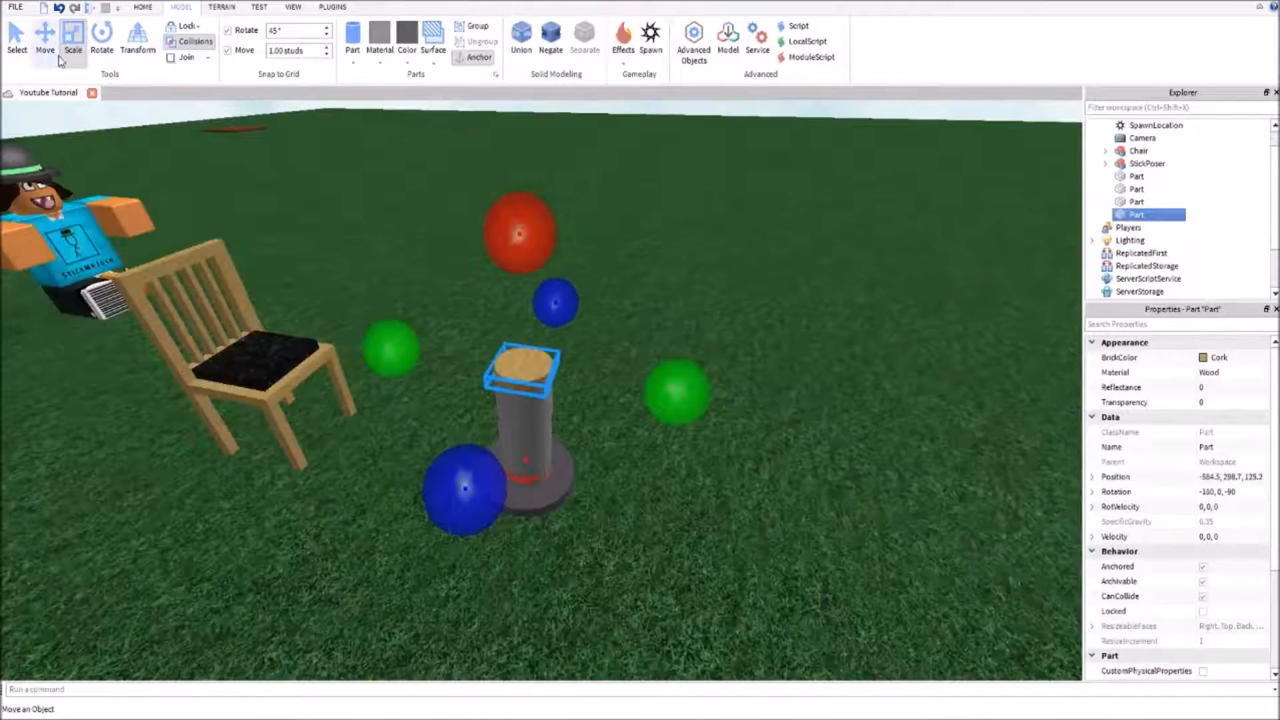
Duplicate the wooden cap to height 298.9 and give the copy the color Medium blue and material Ice
click(59, 60)
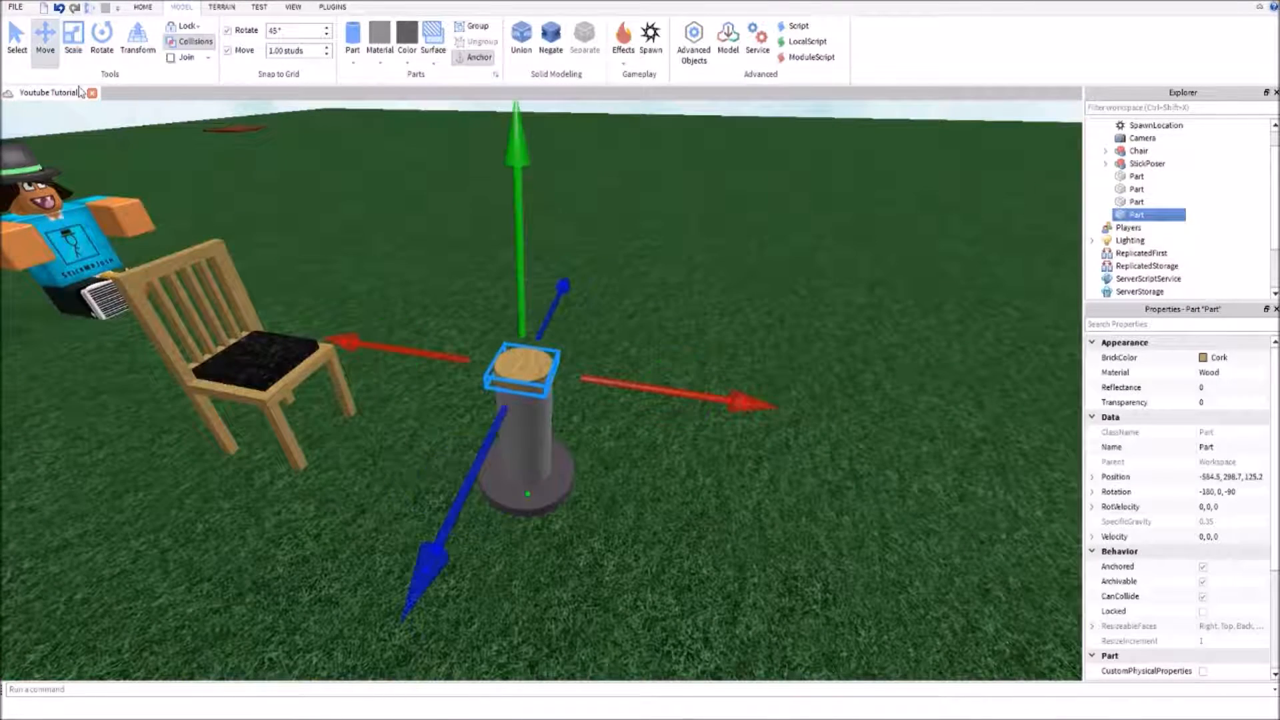
key(ctrl+d)
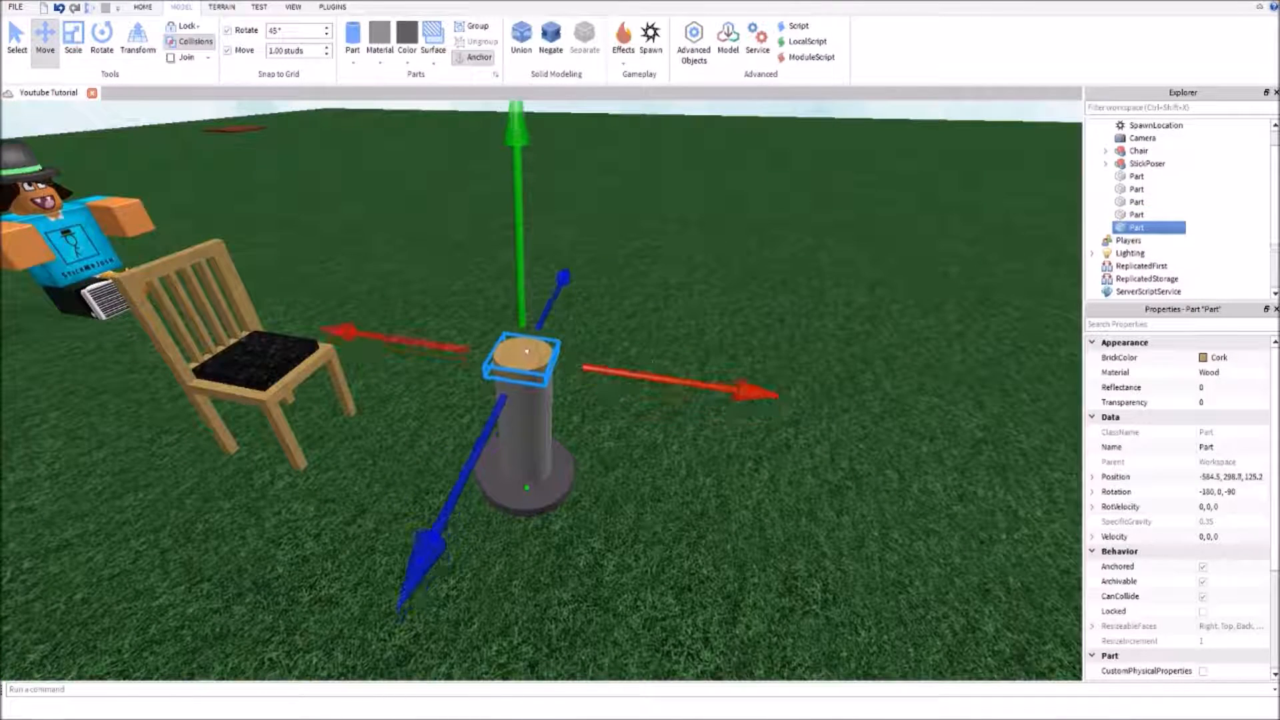
click(72, 41)
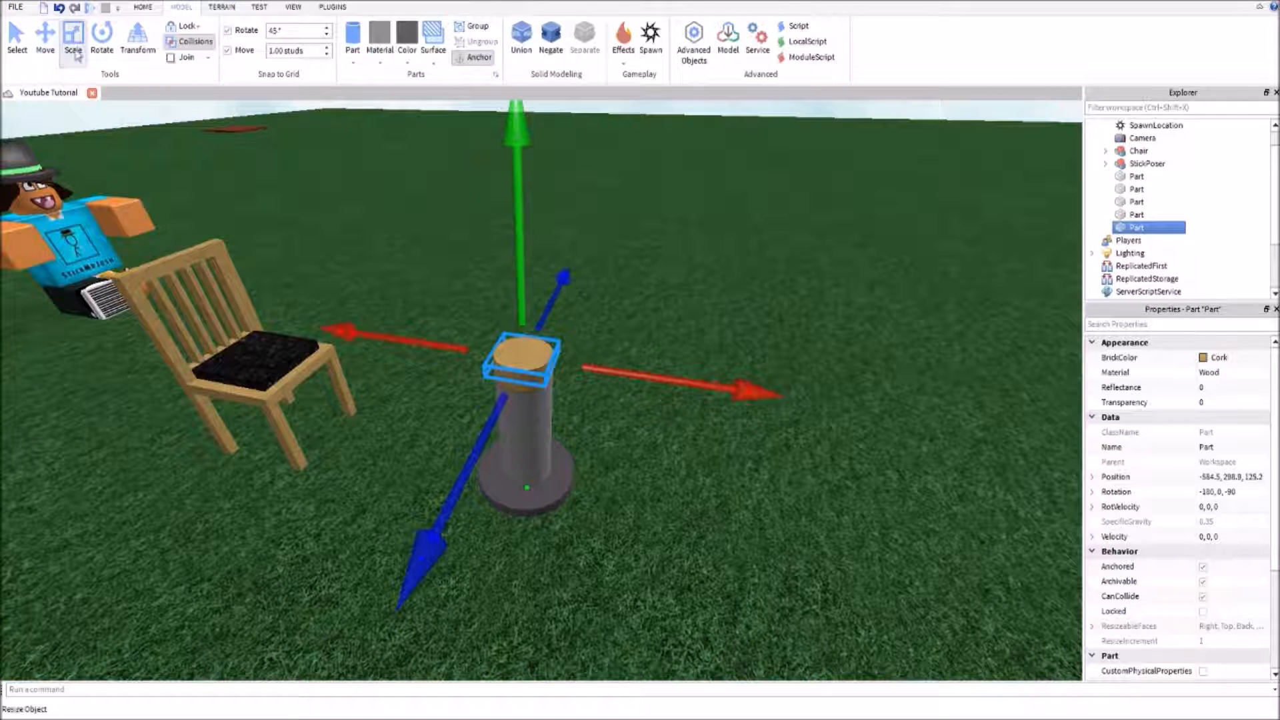
click(1220, 360)
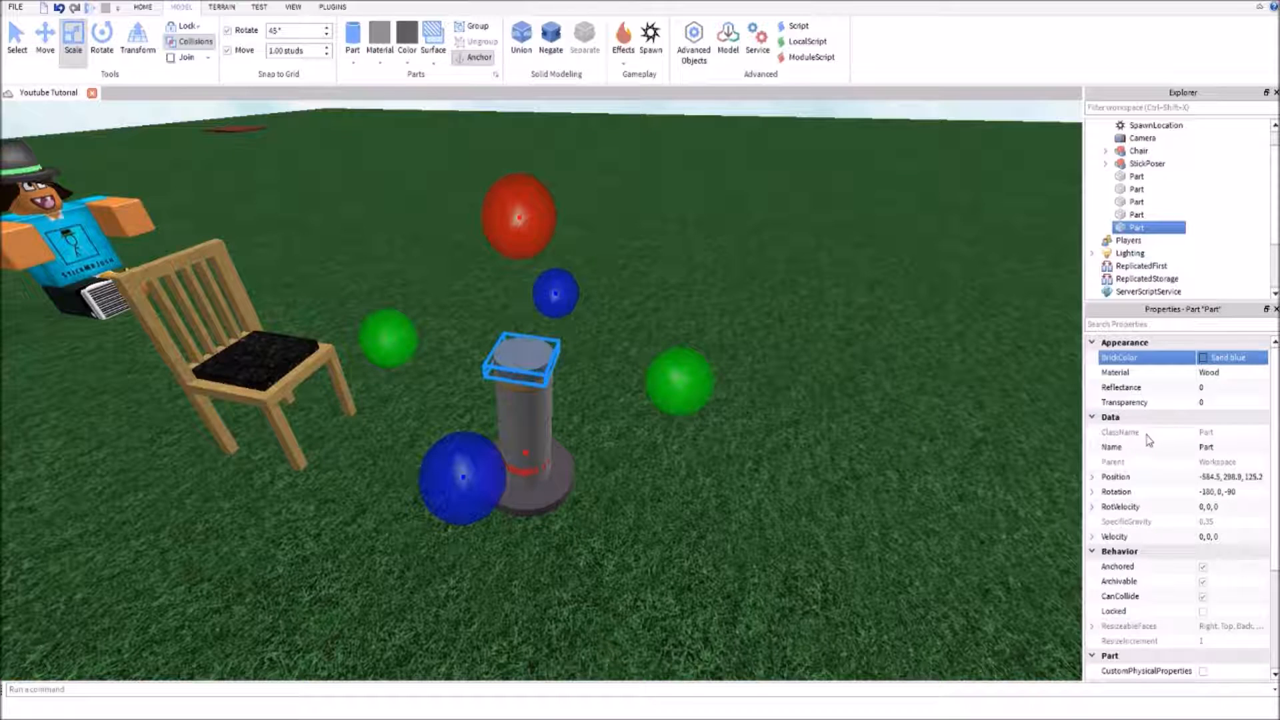
click(1186, 440)
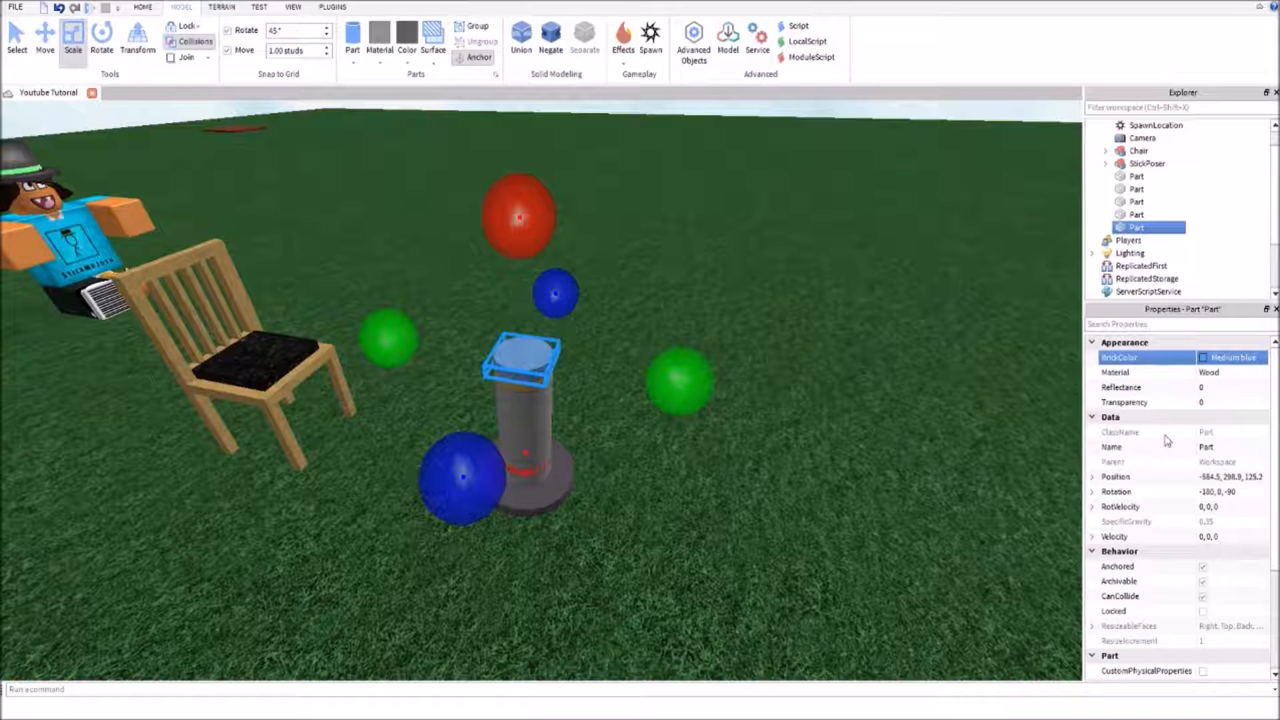
click(1238, 378)
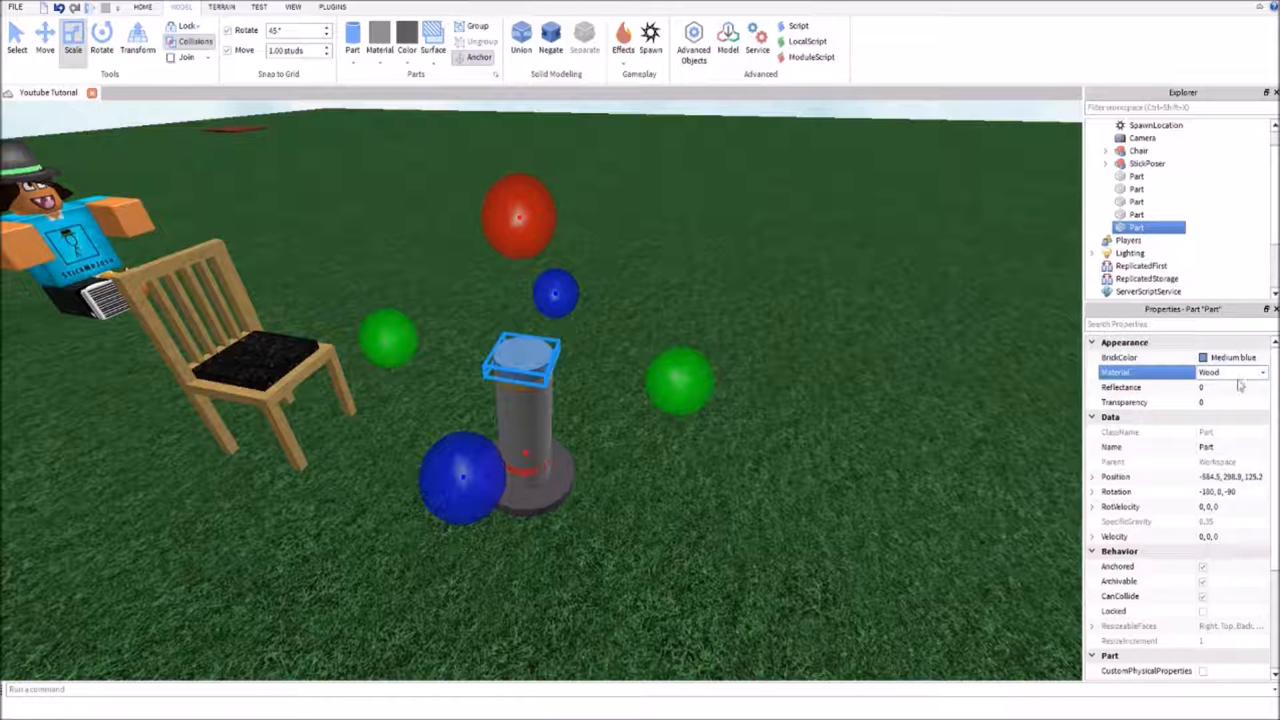
click(1225, 394)
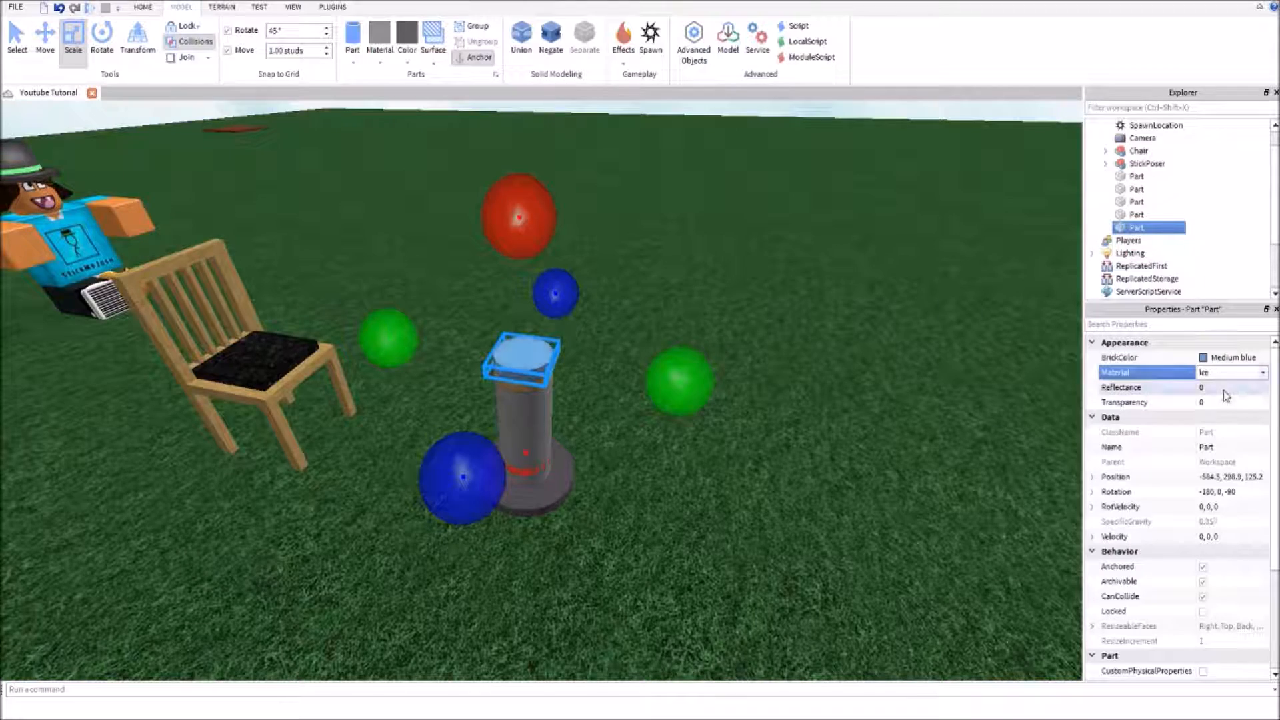
Set the transparency of the blue ice disc to 0.5
scroll(809, 442, up, 5)
right_drag(809, 442, 809, 442)
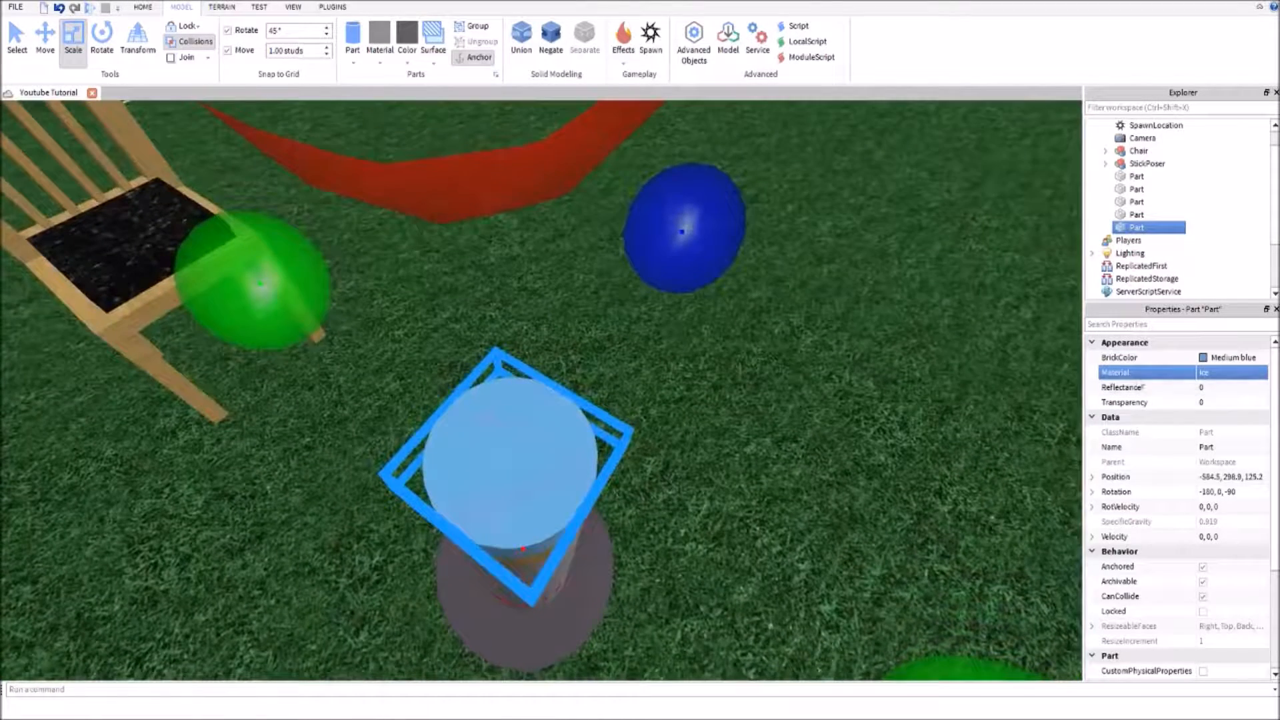
click(1199, 403)
text(0)
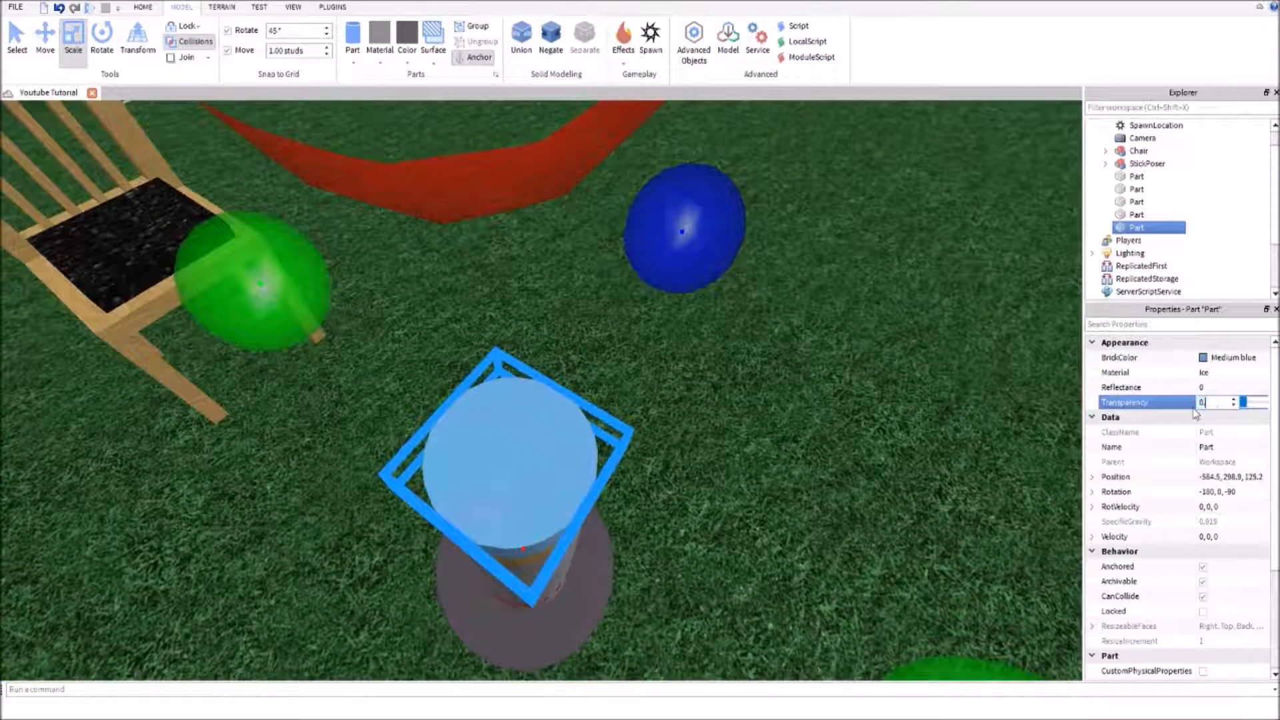
text(.5)
key(Return)
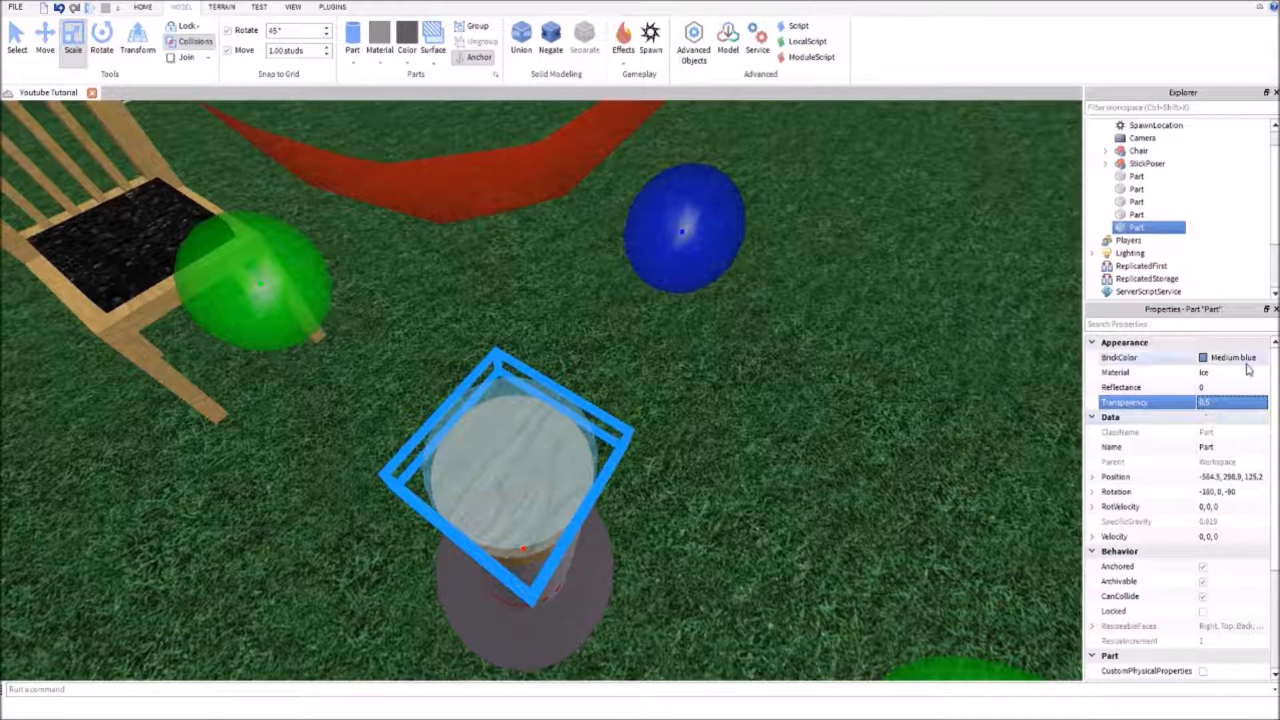
click(1163, 372)
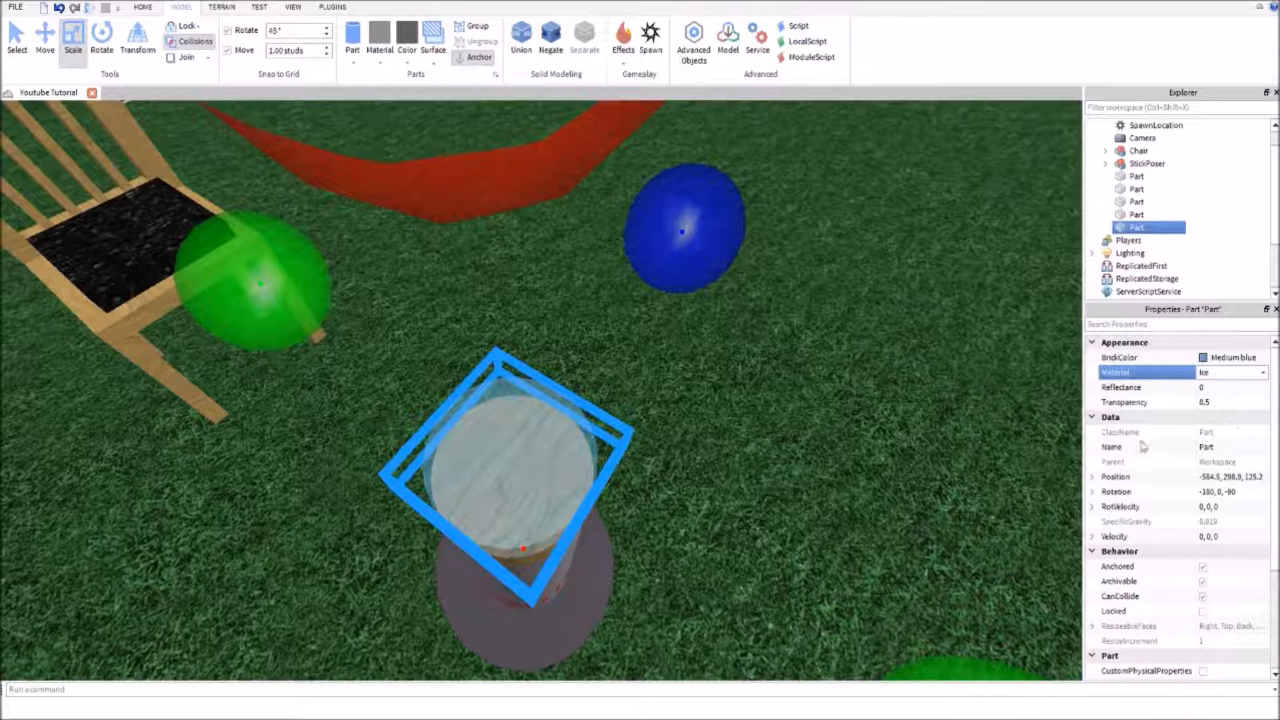
Widen the transparent ice disc on all four sides into a round tabletop centered on the pillar at -584.5, 298.9, 125.2
right_drag(921, 442, 789, 429)
scroll(790, 429, down, 5)
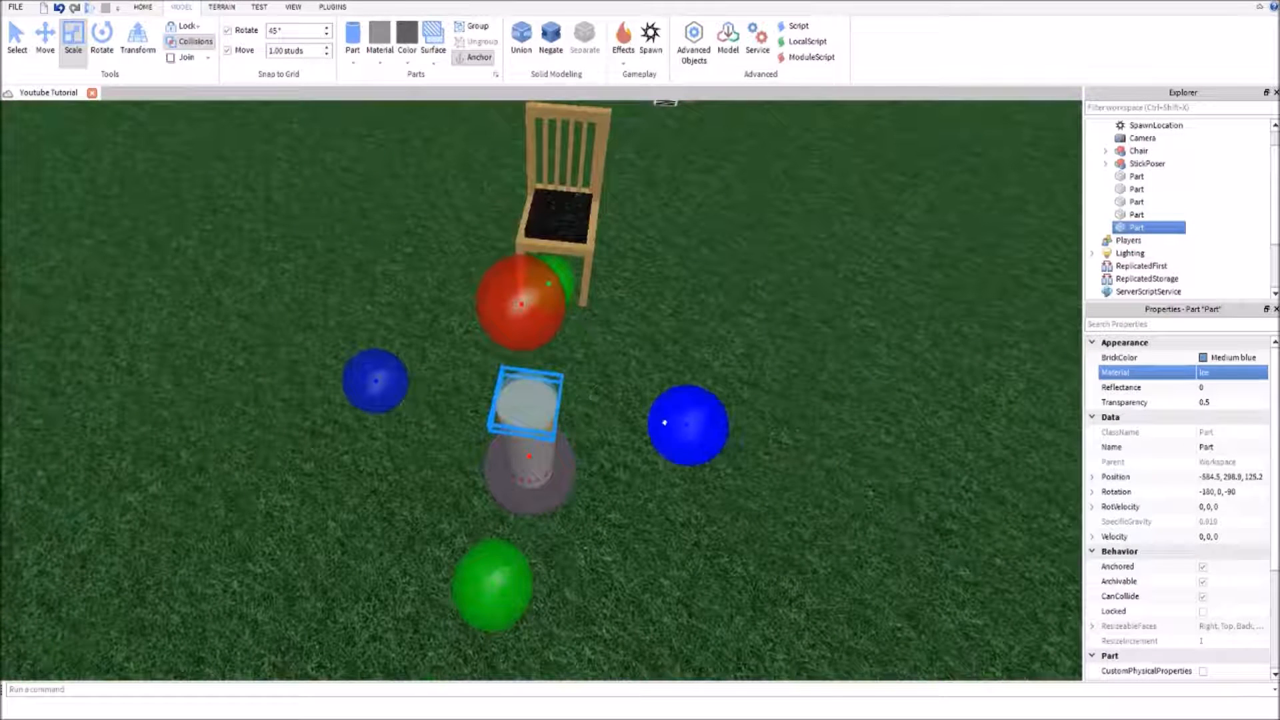
right_drag(727, 422, 667, 427)
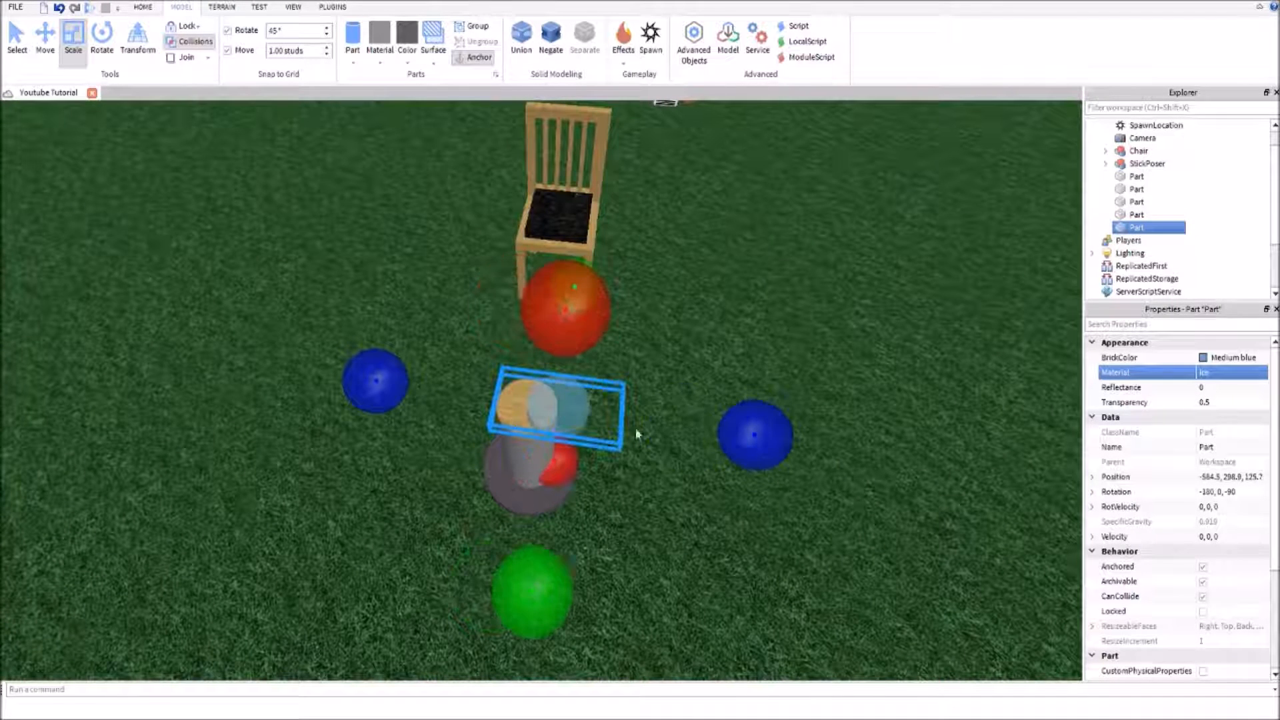
drag(346, 385, 312, 382)
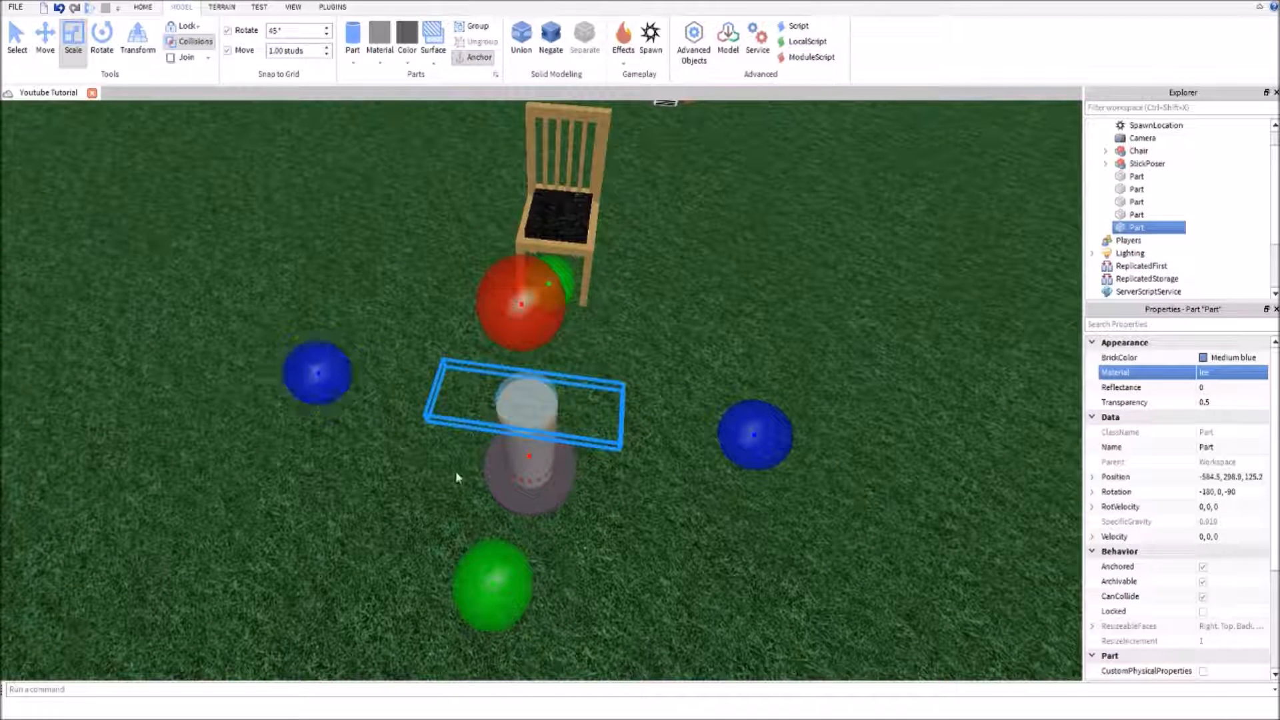
drag(459, 617, 501, 493)
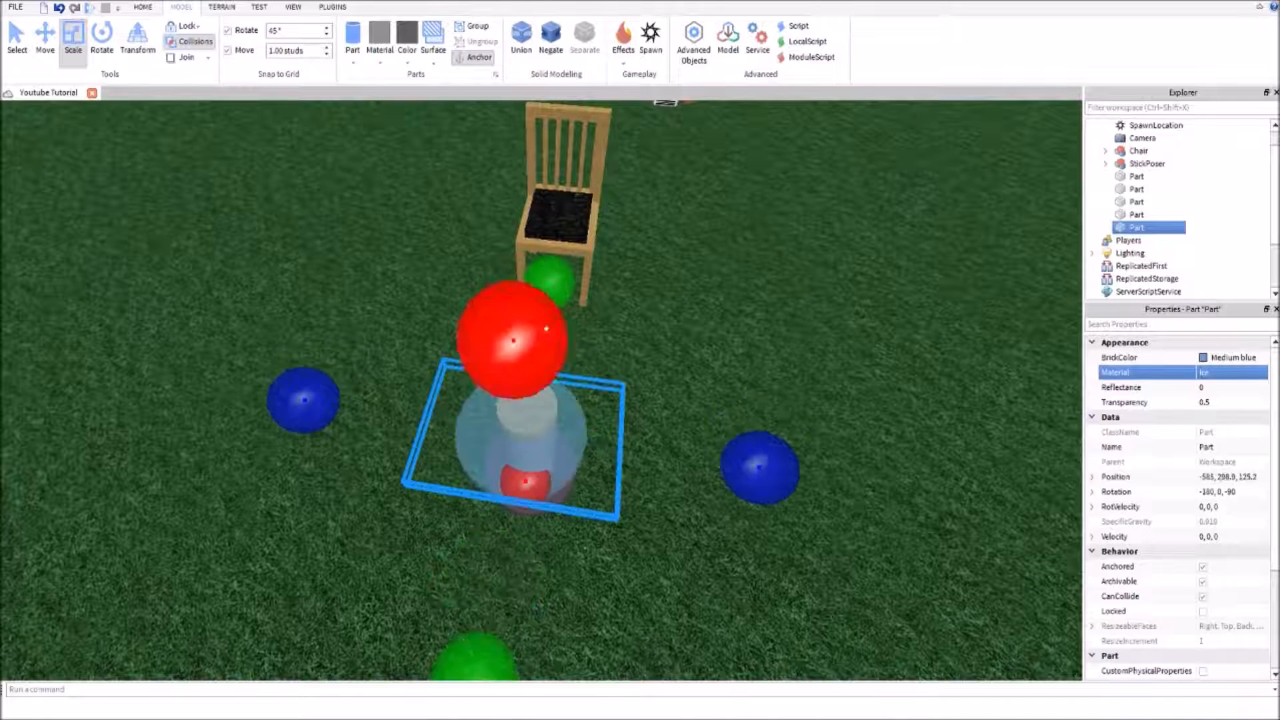
click(520, 433)
drag(577, 405, 533, 402)
right_drag(395, 411, 394, 411)
scroll(395, 410, up, 2)
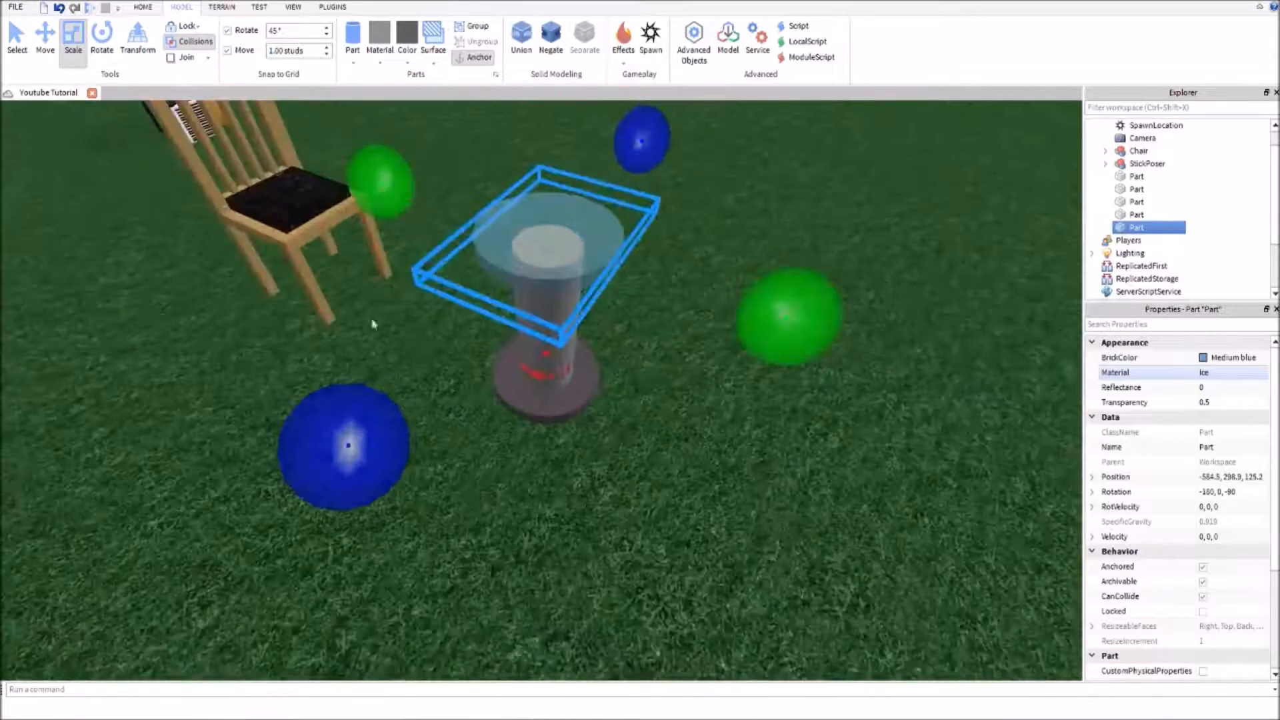
Move the transparent ice disc off the pillar to -587.5, 298.9, 125.2
click(41, 35)
drag(732, 284, 894, 350)
right_drag(559, 386, 559, 386)
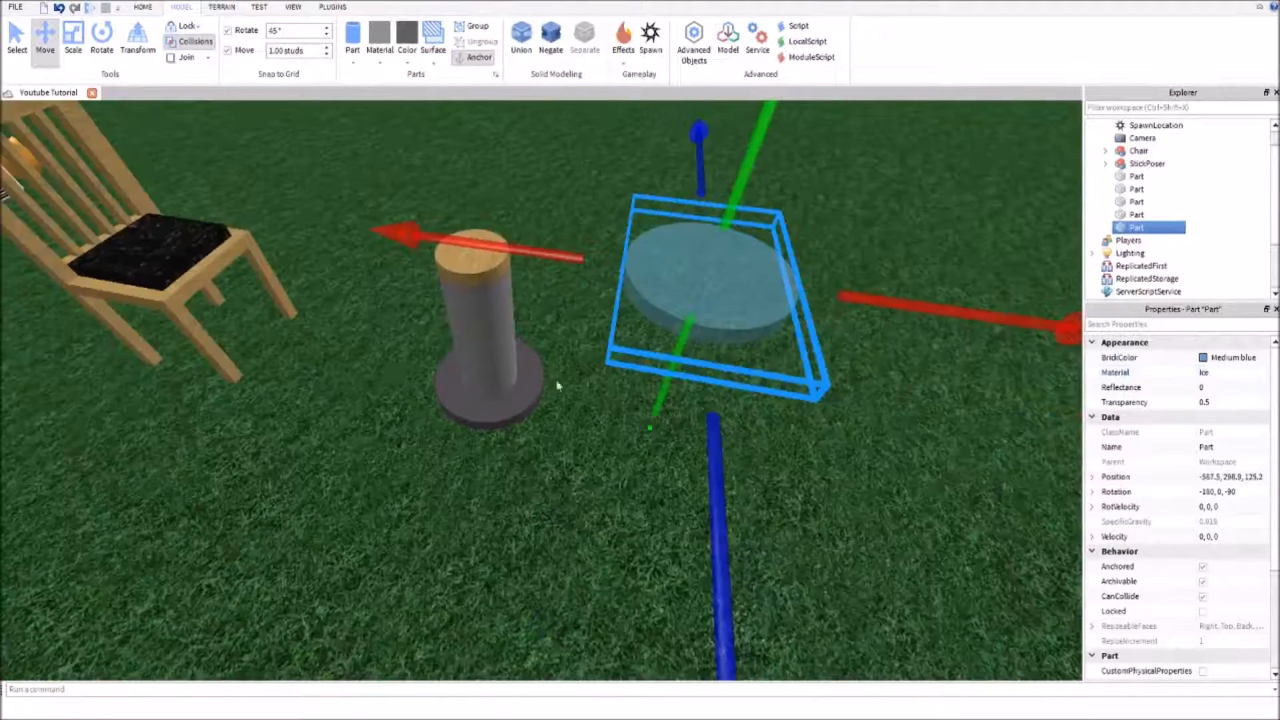
click(445, 447)
Duplicate the pillar's wooden cap and center the copy in the ice disc at -587.5, 299.1, 125.2
click(472, 254)
key(ctrl+d)
drag(740, 281, 817, 310)
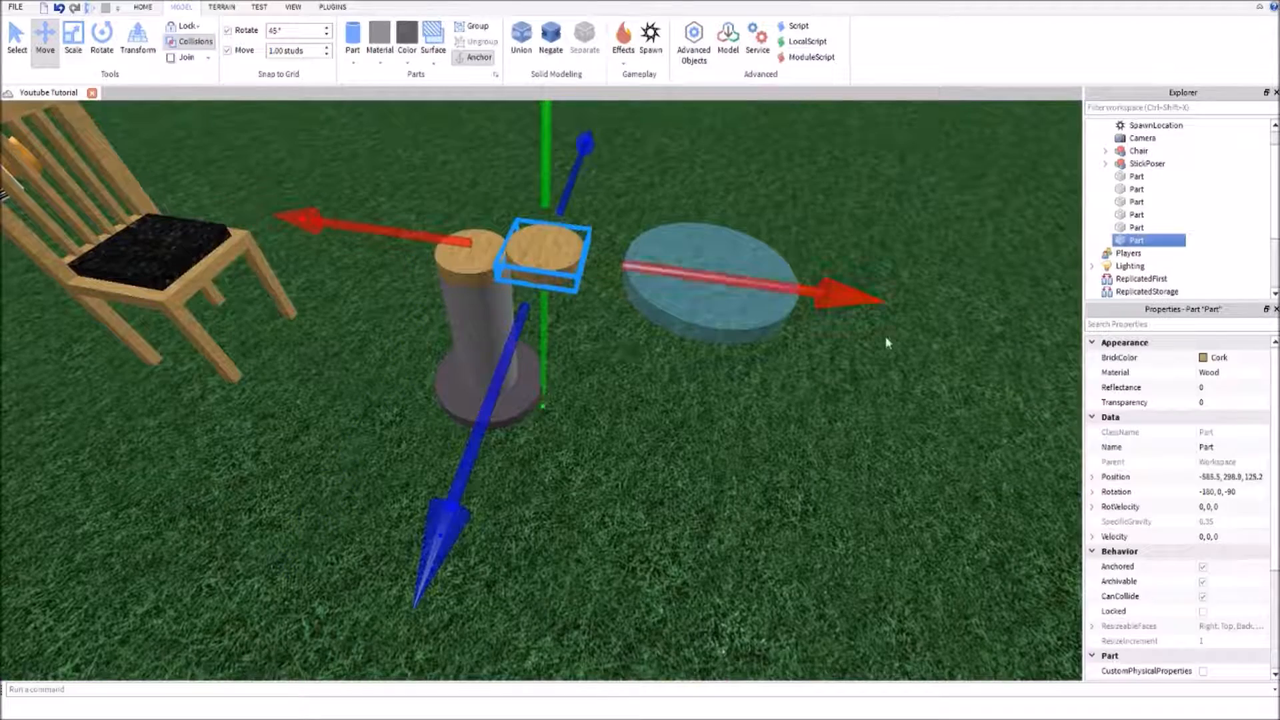
drag(541, 257, 697, 248)
right_drag(696, 248, 676, 260)
Stretch the wooden copy down through the ice disc and cut a round hole with it using Negate and Union
click(72, 54)
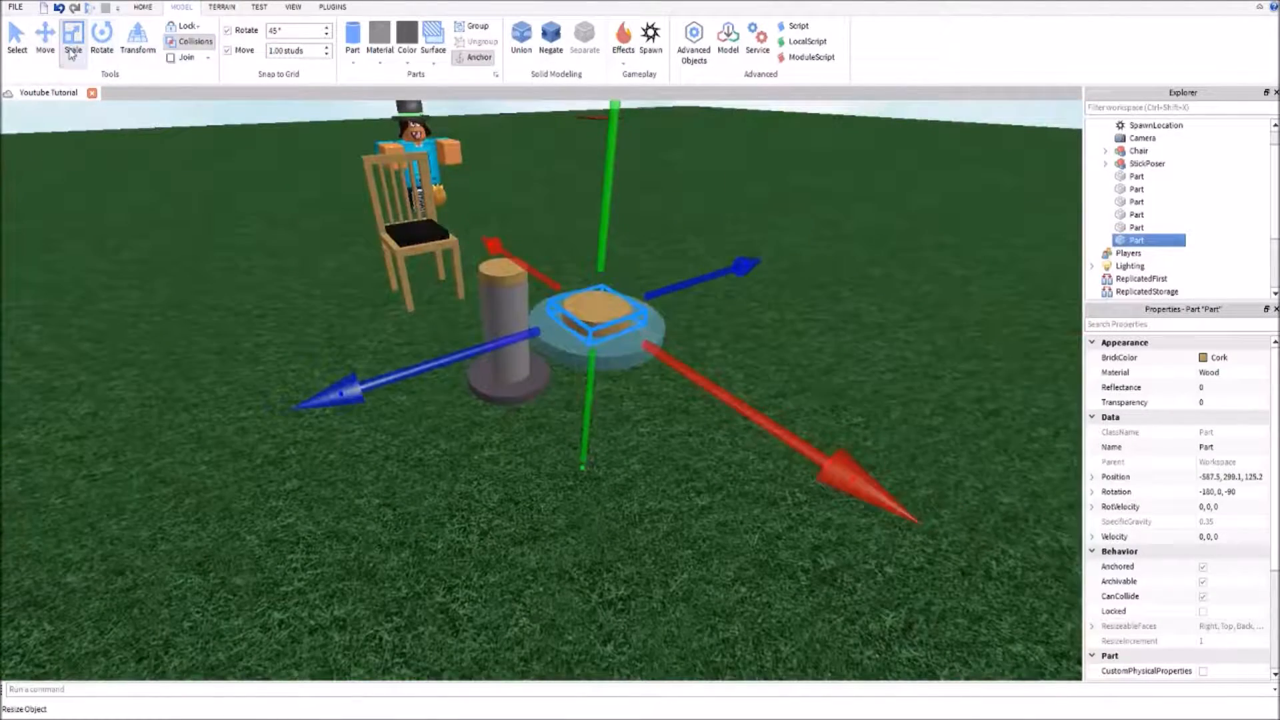
drag(554, 426, 548, 459)
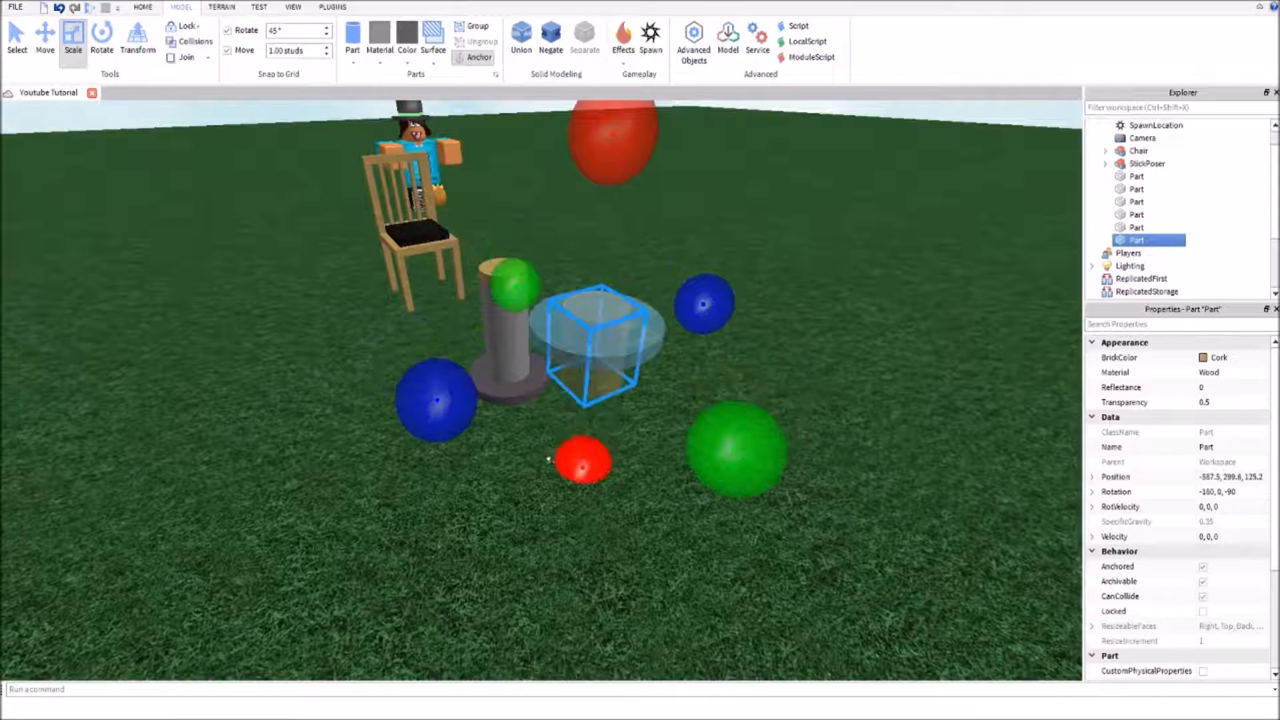
click(550, 37)
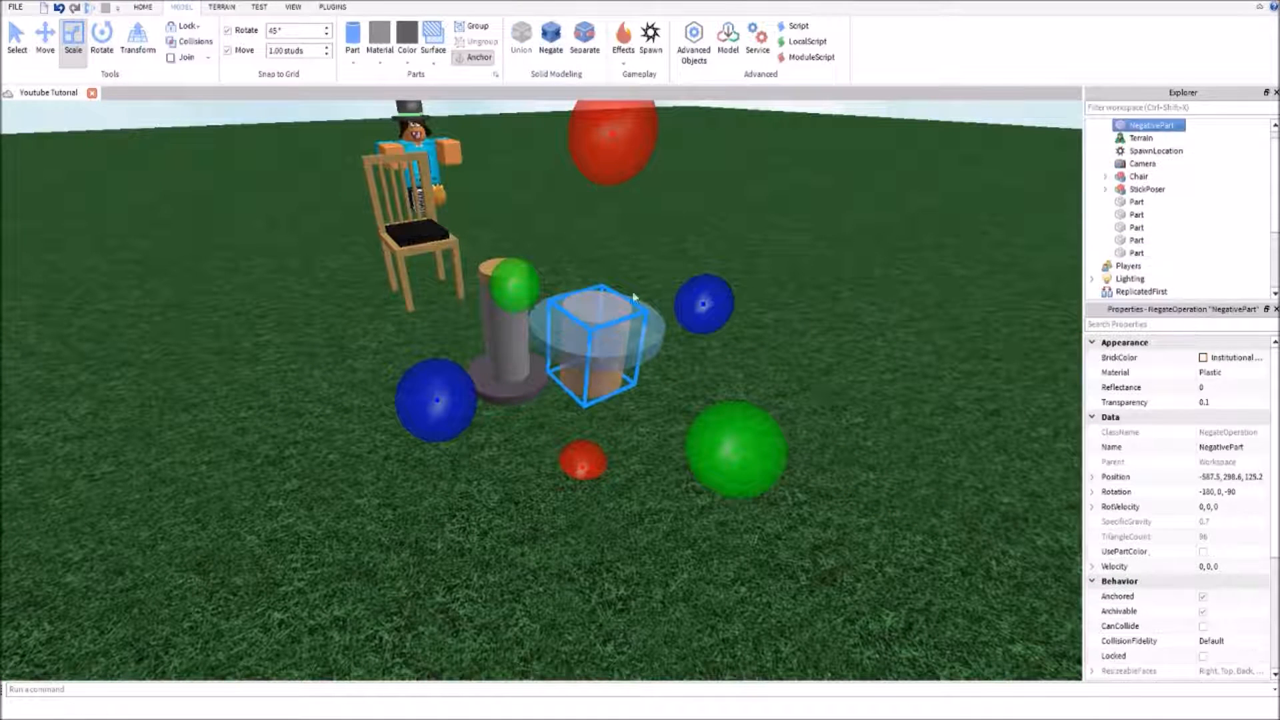
ctrl+click(640, 317)
click(521, 40)
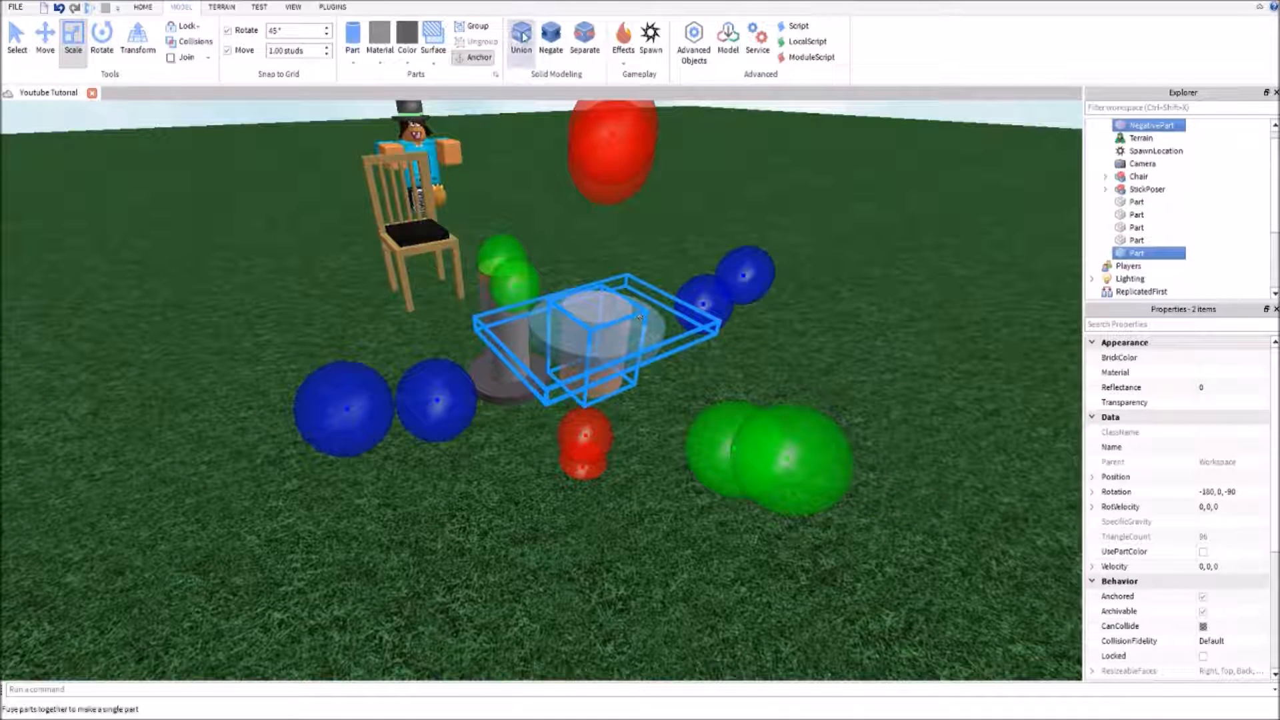
Turn on UsePartColor for the ice ring and check its color inside the hole
click(1202, 554)
click(589, 334)
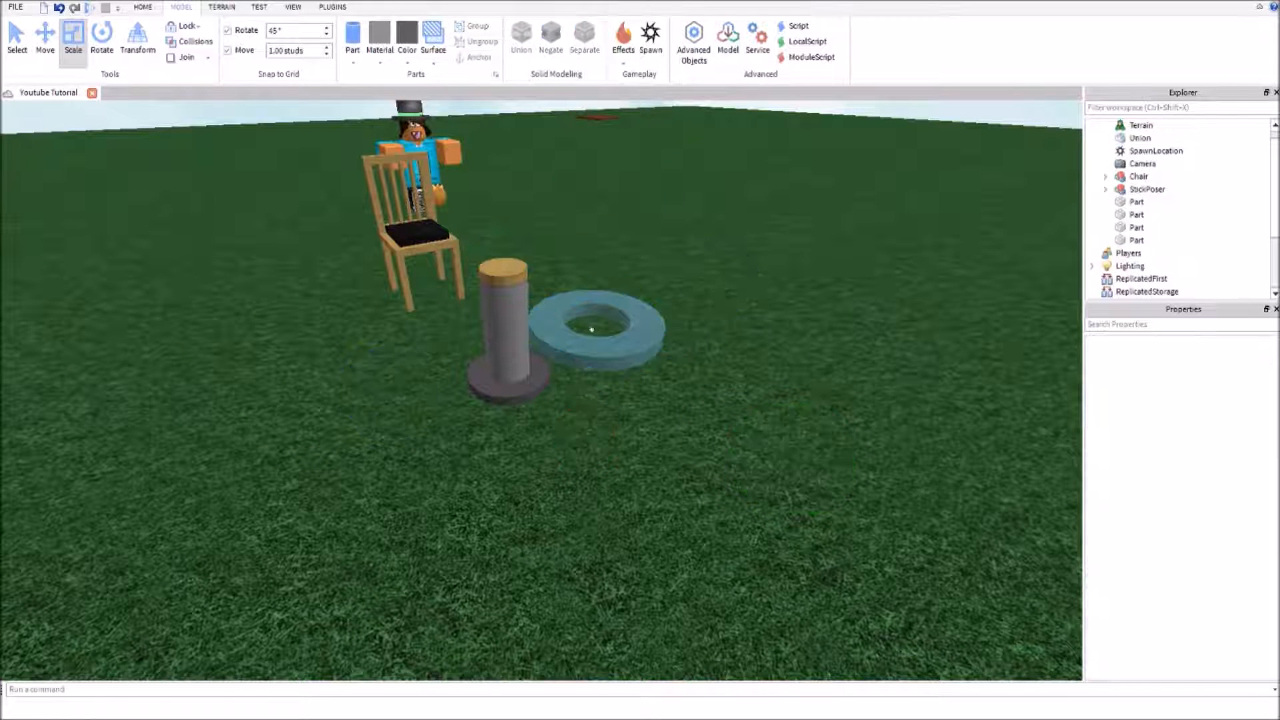
click(651, 375)
click(1178, 554)
click(968, 409)
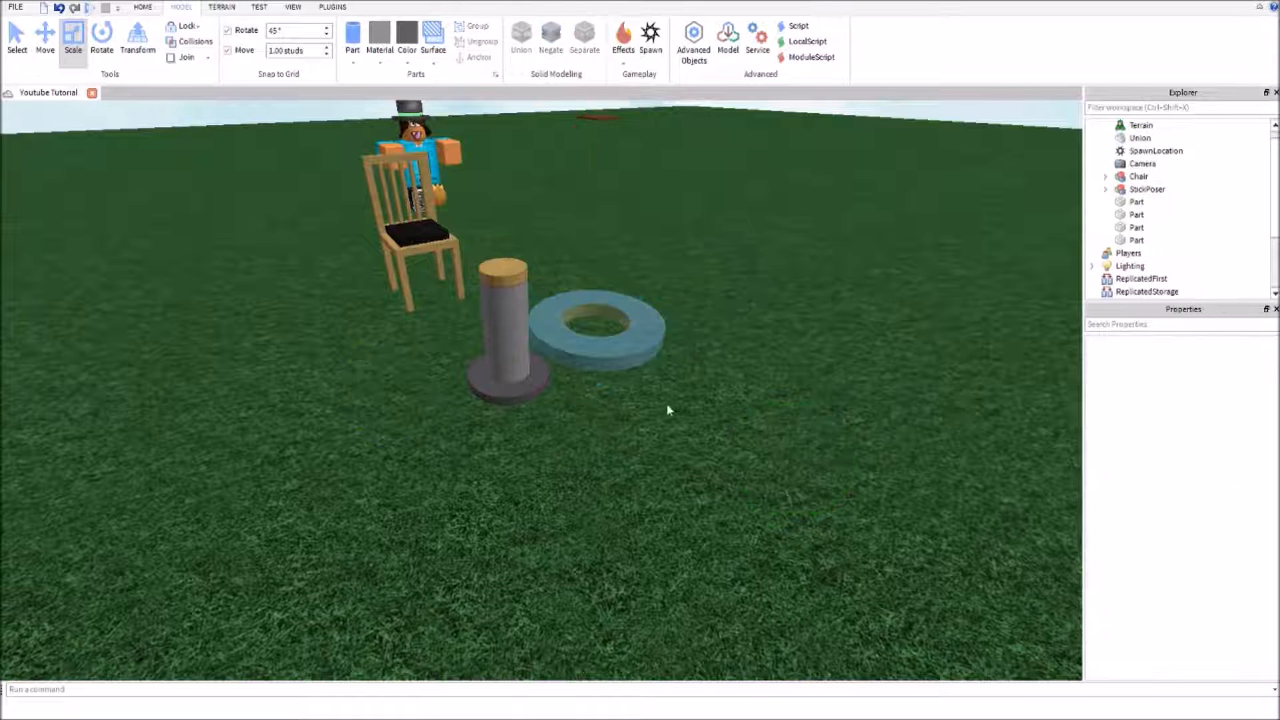
click(597, 333)
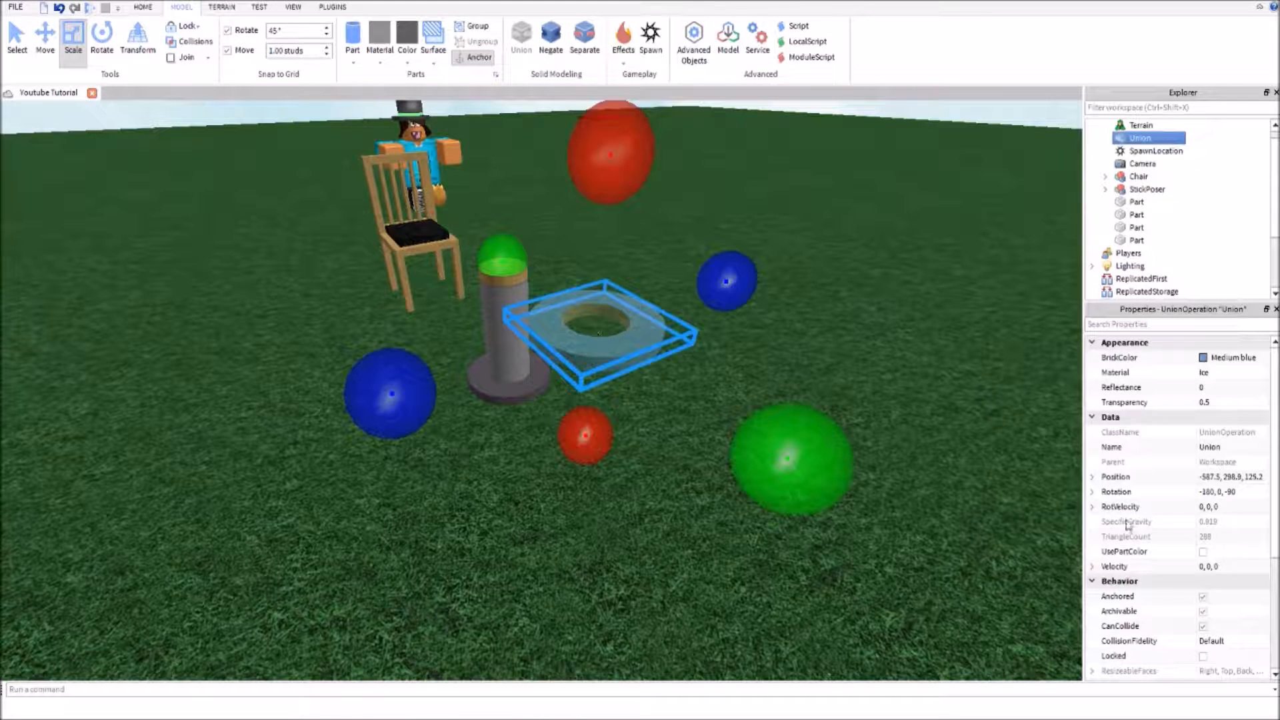
click(766, 379)
Place the ice ring around the pillar's cap at -584.5, 298.7, 125.2, using a 0.1-stud move increment for the height
drag(597, 332, 501, 265)
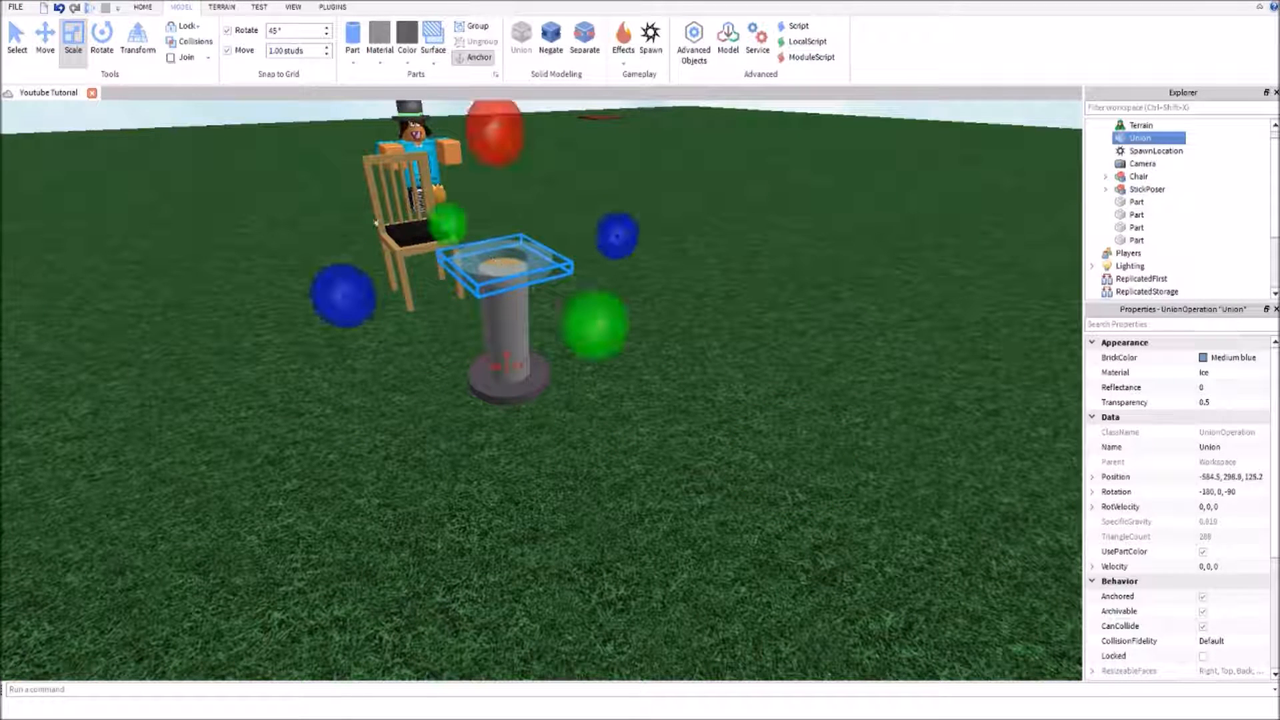
click(45, 37)
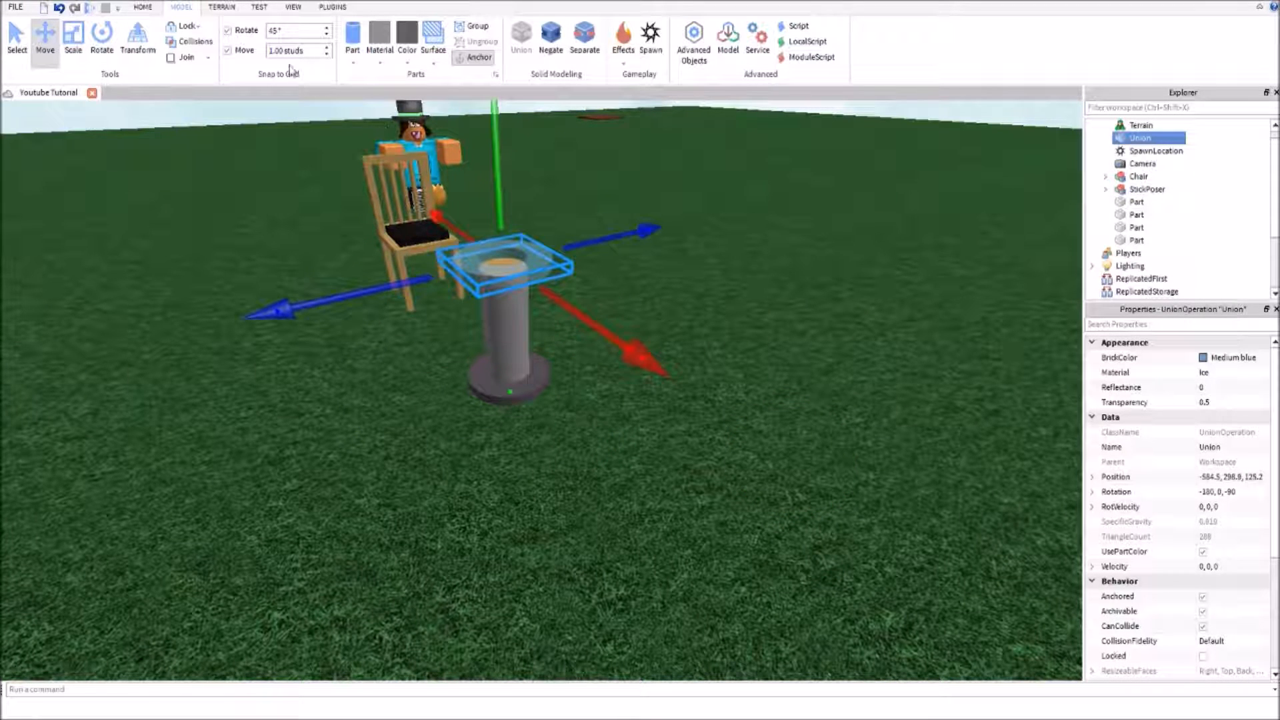
text(0.1)
key(Return)
drag(494, 167, 496, 168)
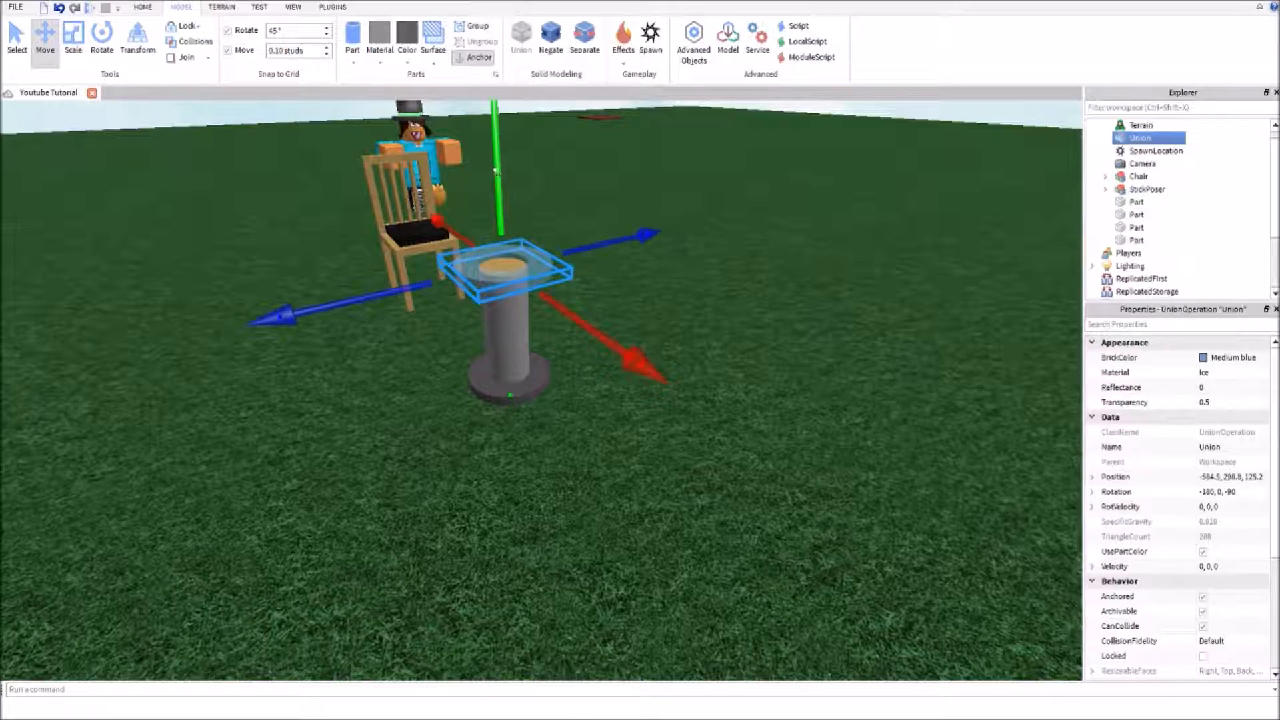
Examine how the ice ring fits around the wooden cap from several angles
click(595, 191)
right_drag(595, 190, 595, 191)
key(w)
key(e)
key(s)
key(d)
key(s)
key(a)
right_drag(969, 264, 968, 264)
key(a)
right_drag(783, 554, 784, 555)
right_drag(732, 507, 731, 507)
key(d)
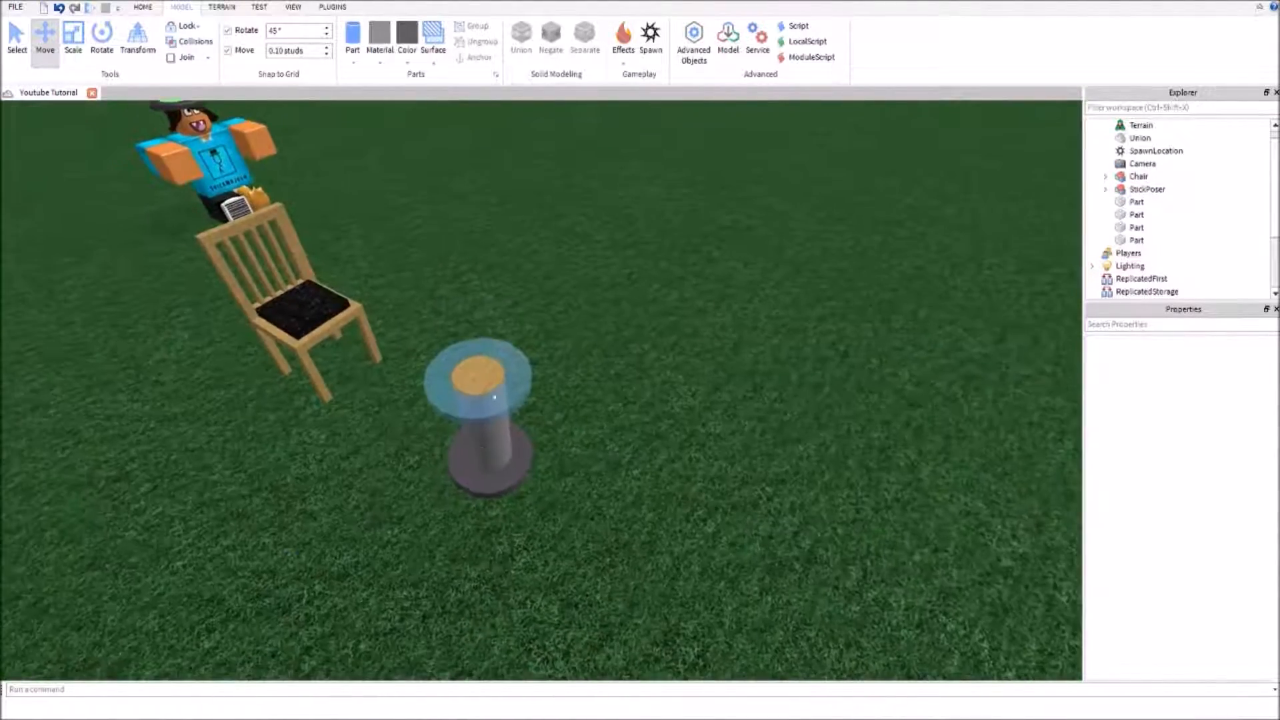
click(494, 398)
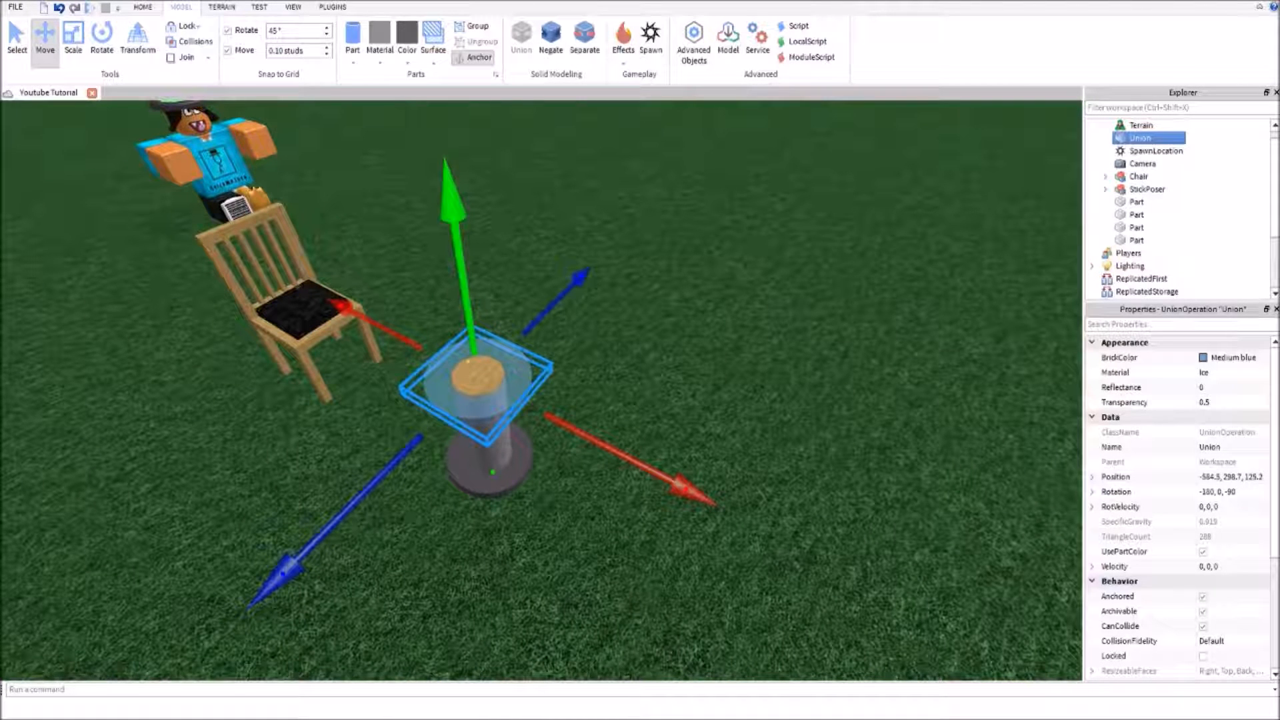
click(688, 361)
Duplicate the wooden cap and raise the copy to height 298.9
click(465, 366)
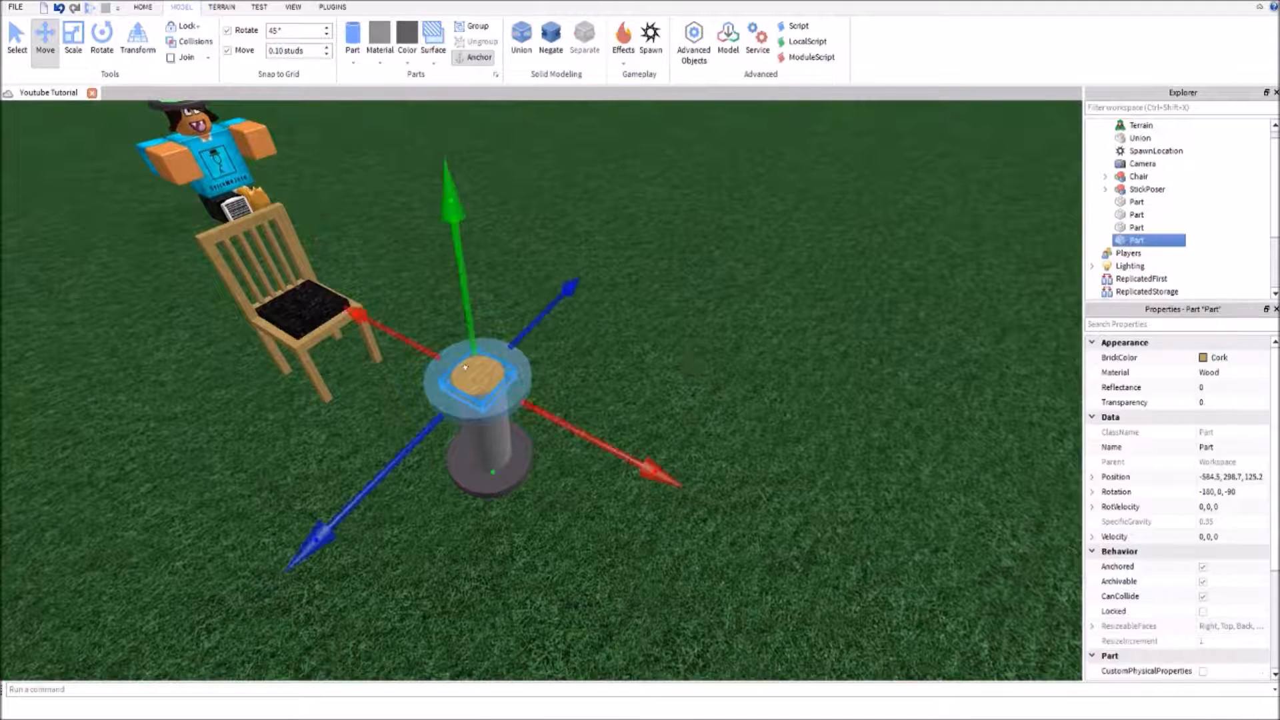
key(ctrl+d)
drag(454, 288, 443, 207)
click(600, 235)
click(455, 294)
drag(456, 295, 474, 367)
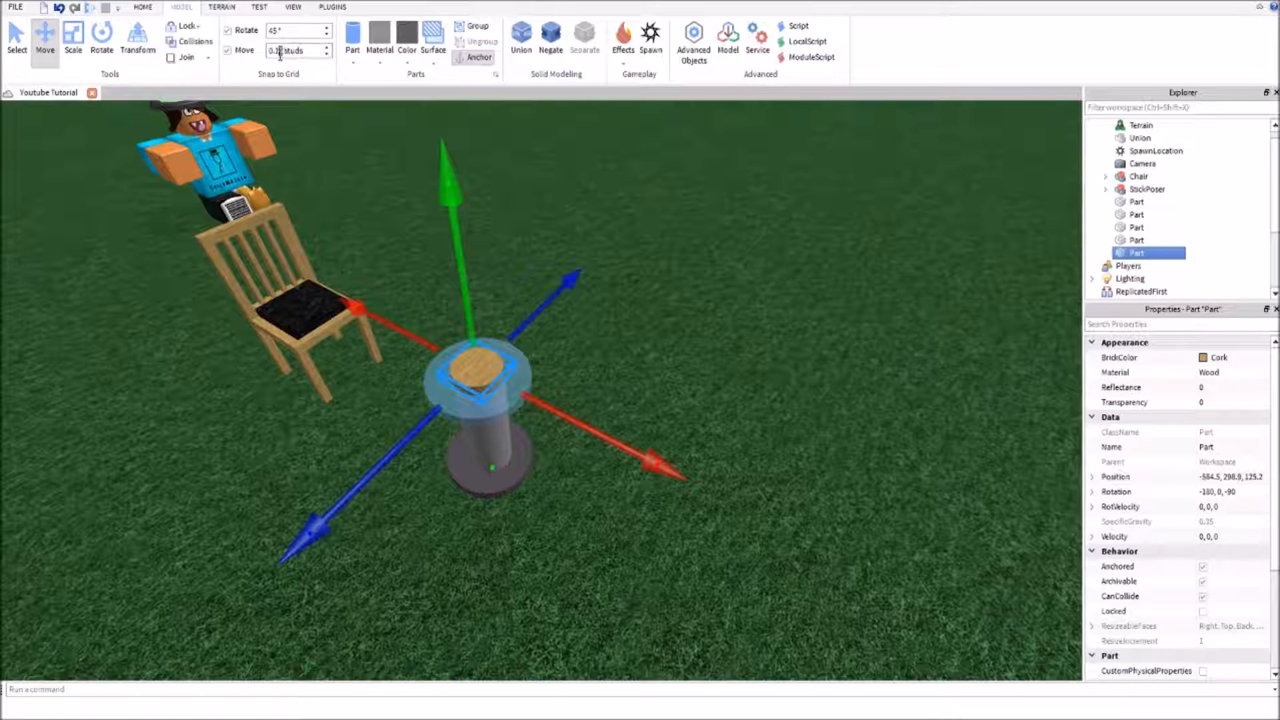
Set the move increment to 1 stud and widen the raised wooden copy on all four sides into a round tabletop
key(ctrl+3)
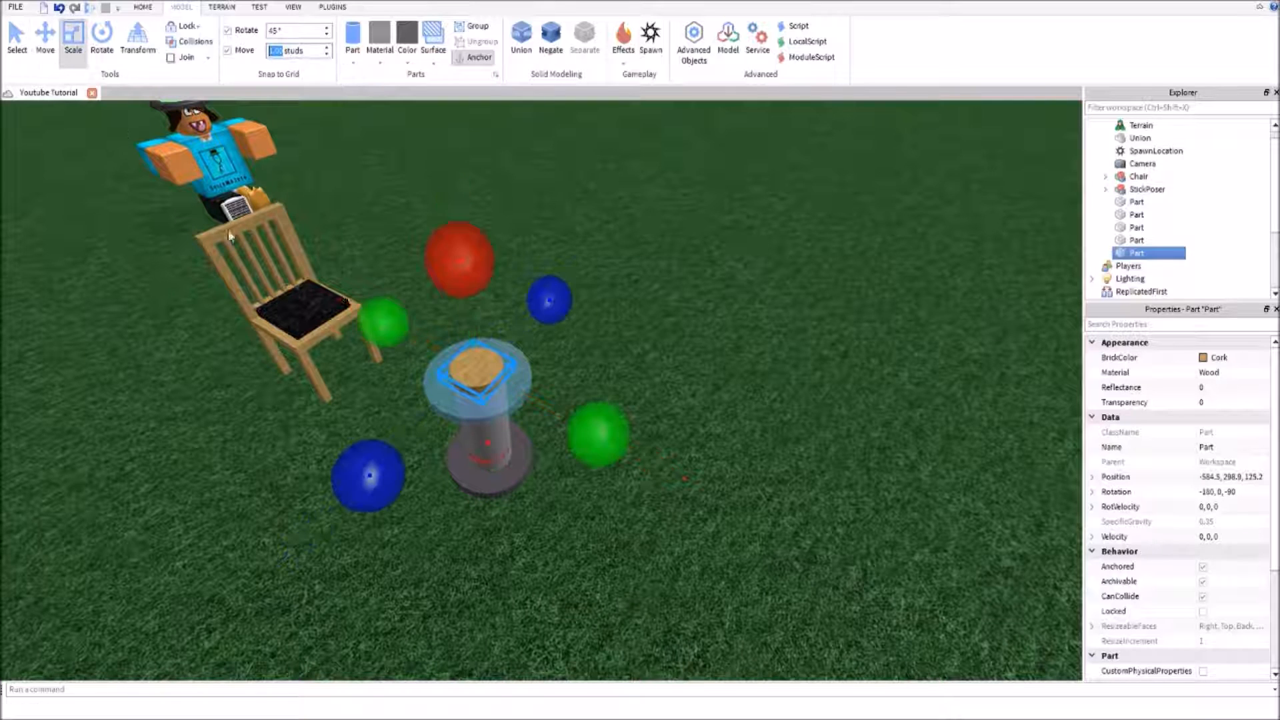
drag(593, 430, 653, 461)
drag(377, 317, 337, 295)
key(f)
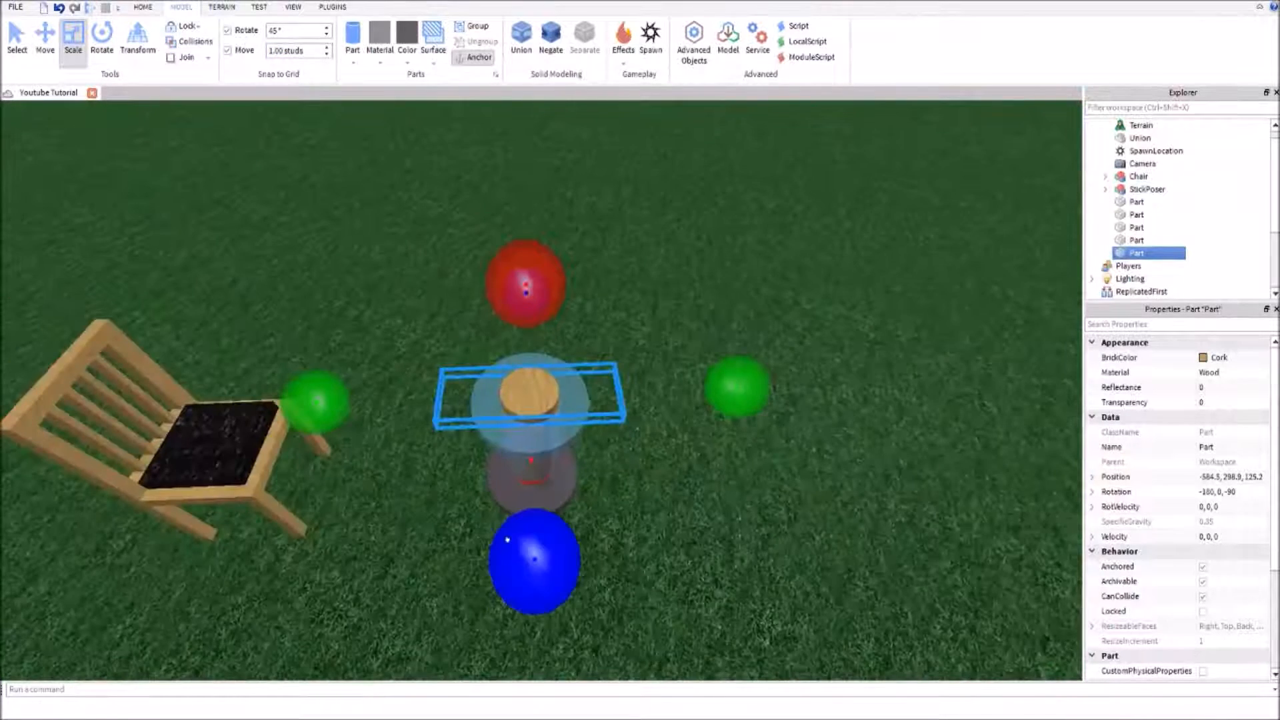
drag(514, 566, 523, 615)
right_drag(586, 502, 615, 488)
drag(762, 559, 829, 568)
Widen the round wooden tabletop further on all four sides, well beyond the ice ring
scroll(769, 526, down, 4)
right_drag(769, 525, 770, 526)
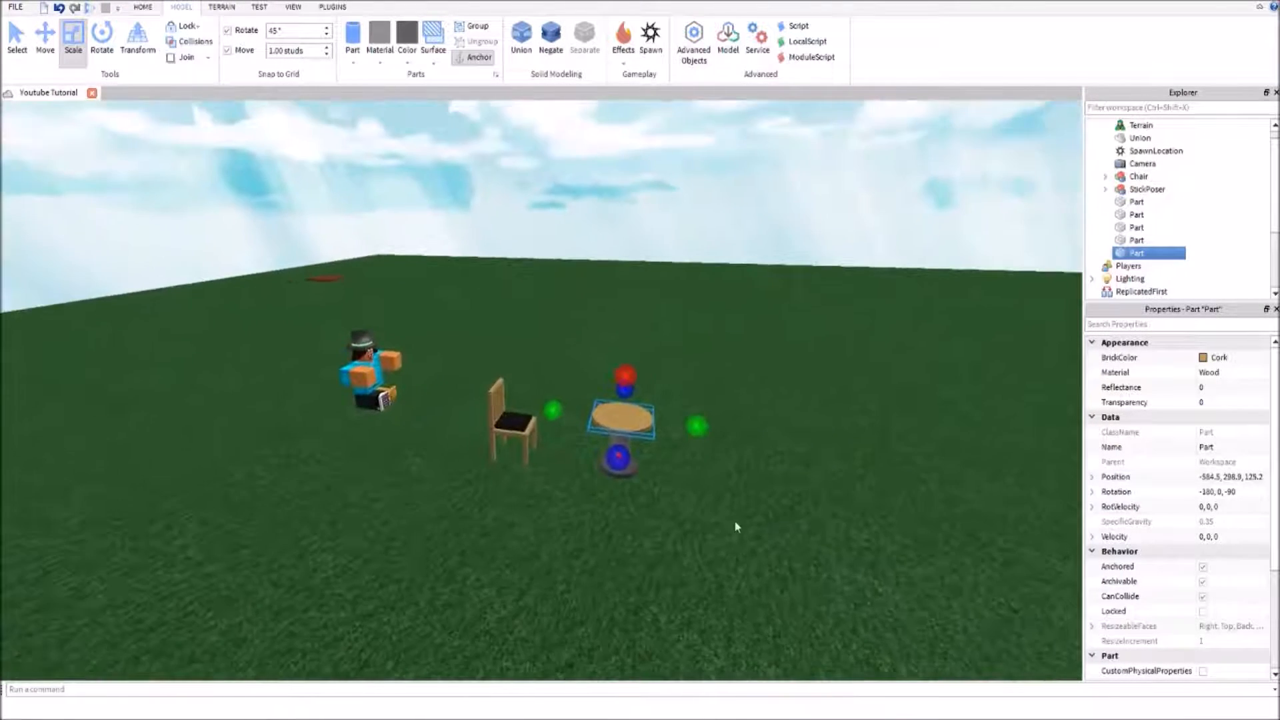
scroll(657, 485, up, 3)
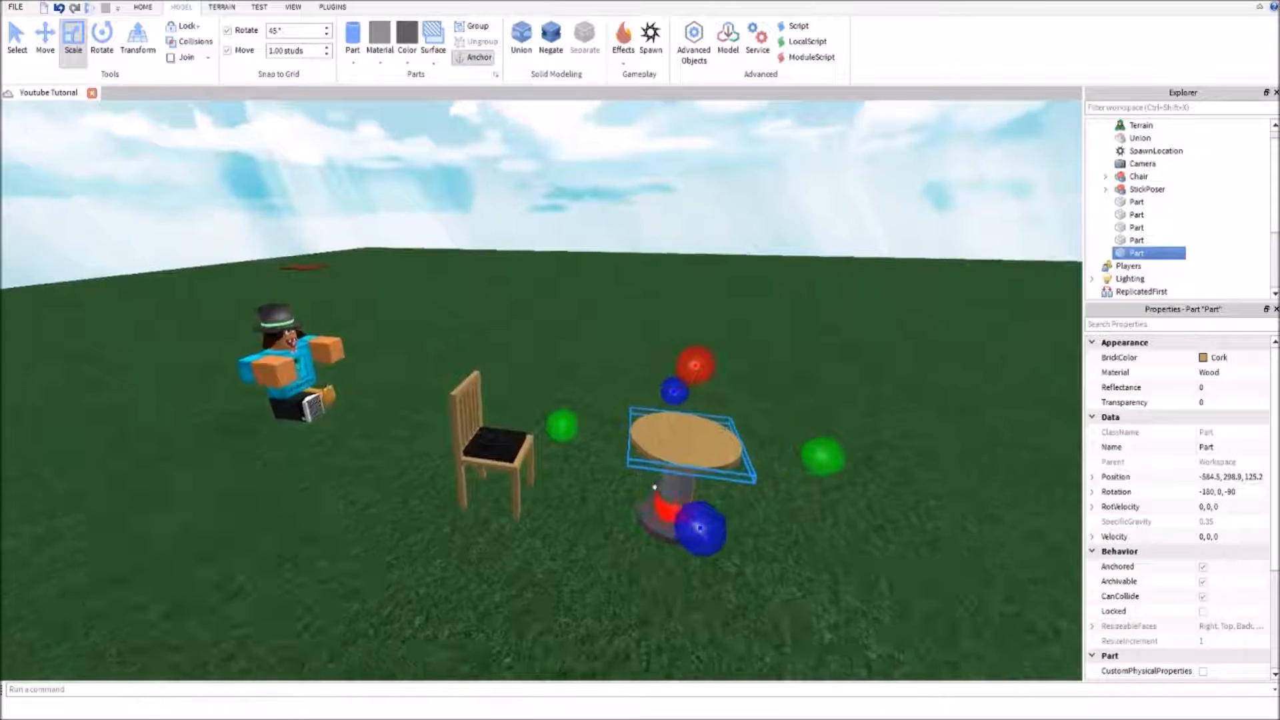
right_drag(656, 484, 656, 484)
drag(629, 456, 634, 472)
drag(583, 335, 577, 324)
drag(482, 389, 445, 382)
drag(587, 380, 607, 382)
Examine the widened wooden tabletop on its pillar from above and below
click(734, 515)
scroll(735, 516, up, 3)
right_drag(734, 515, 723, 504)
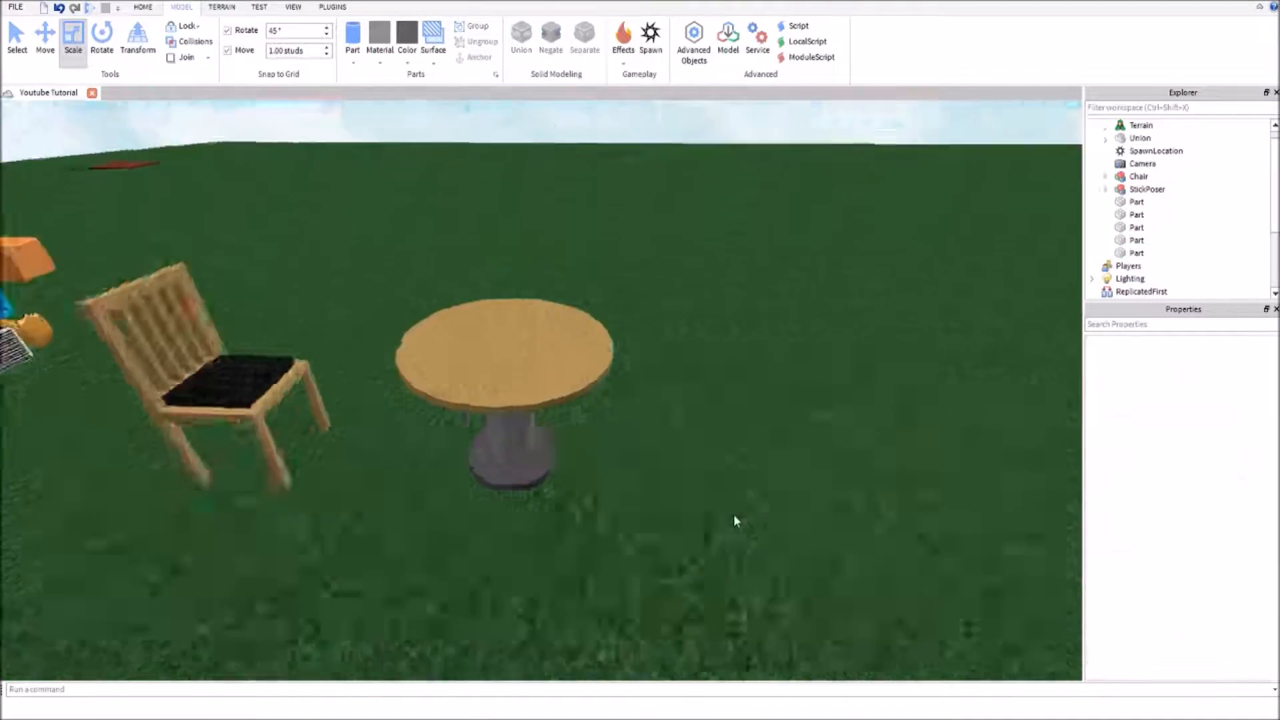
scroll(734, 515, up, 3)
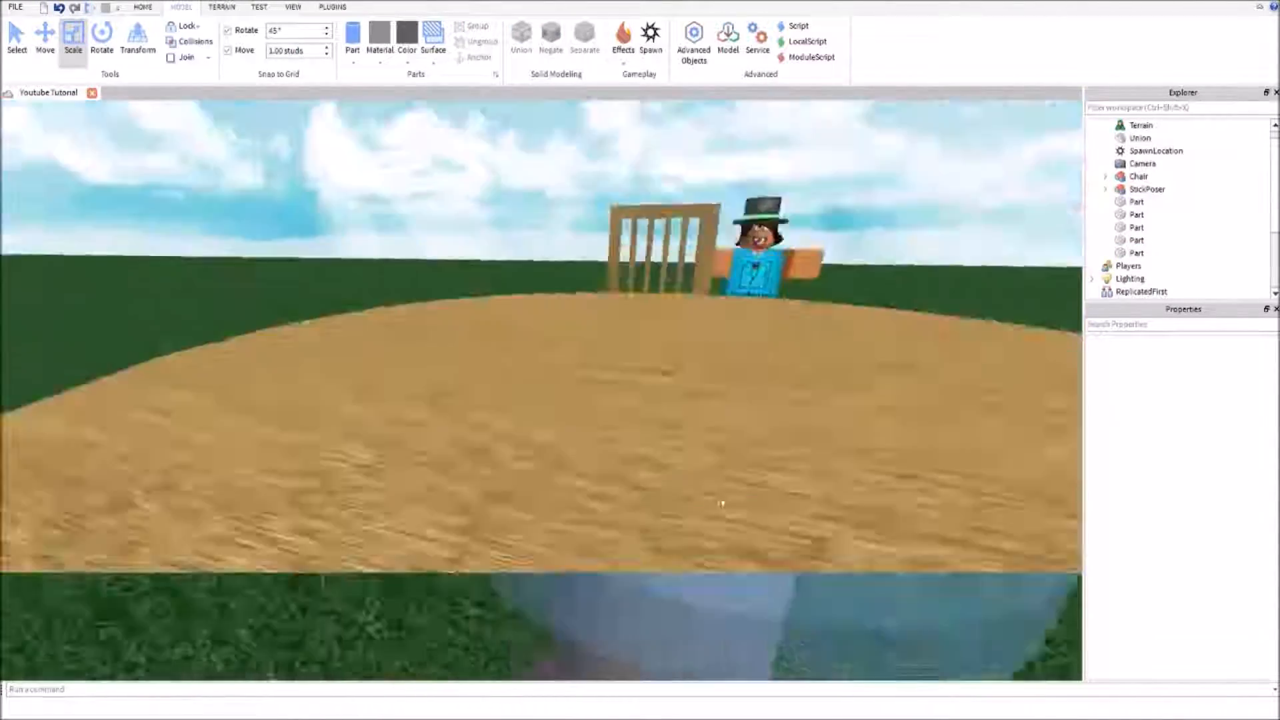
scroll(722, 503, down, 5)
click(639, 420)
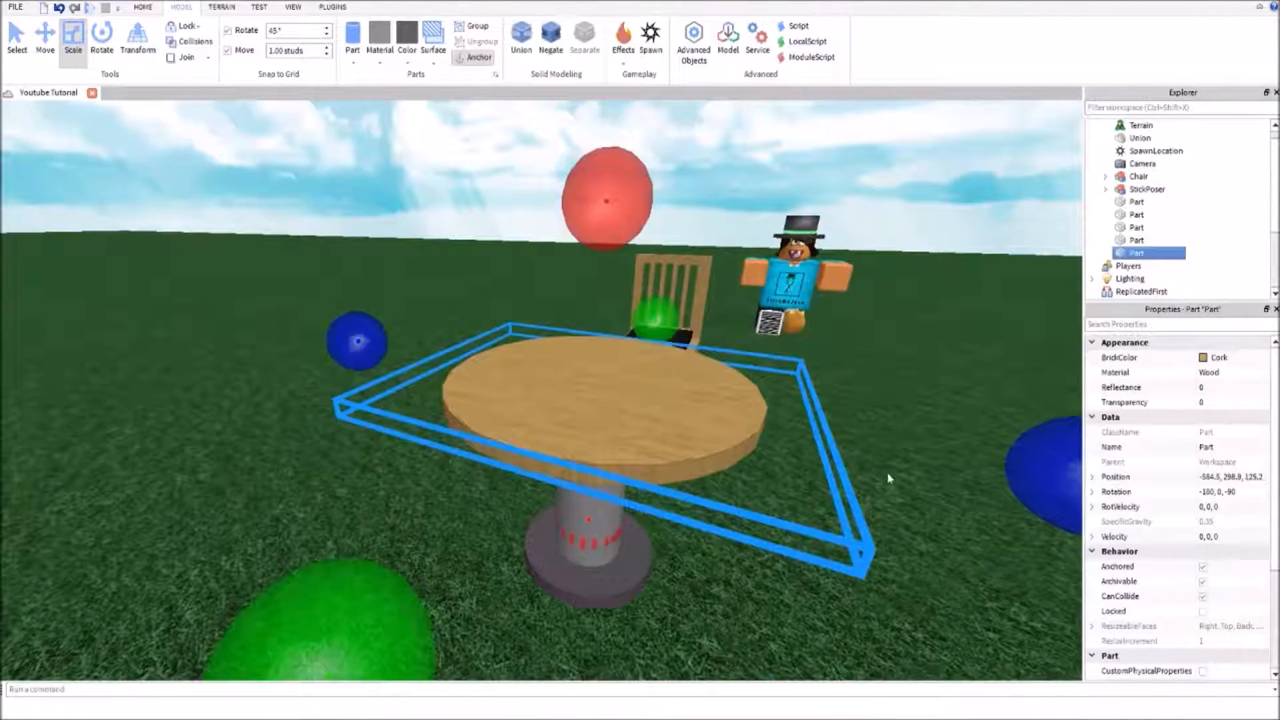
click(889, 478)
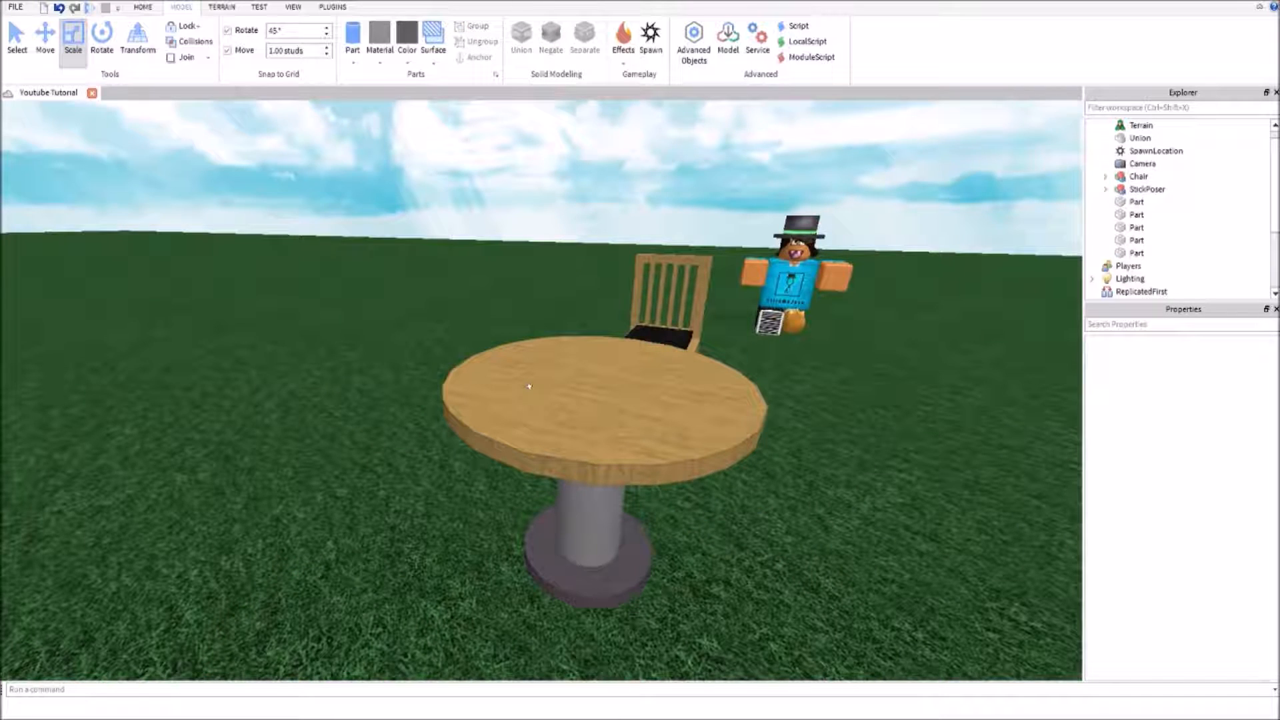
right_drag(529, 386, 415, 451)
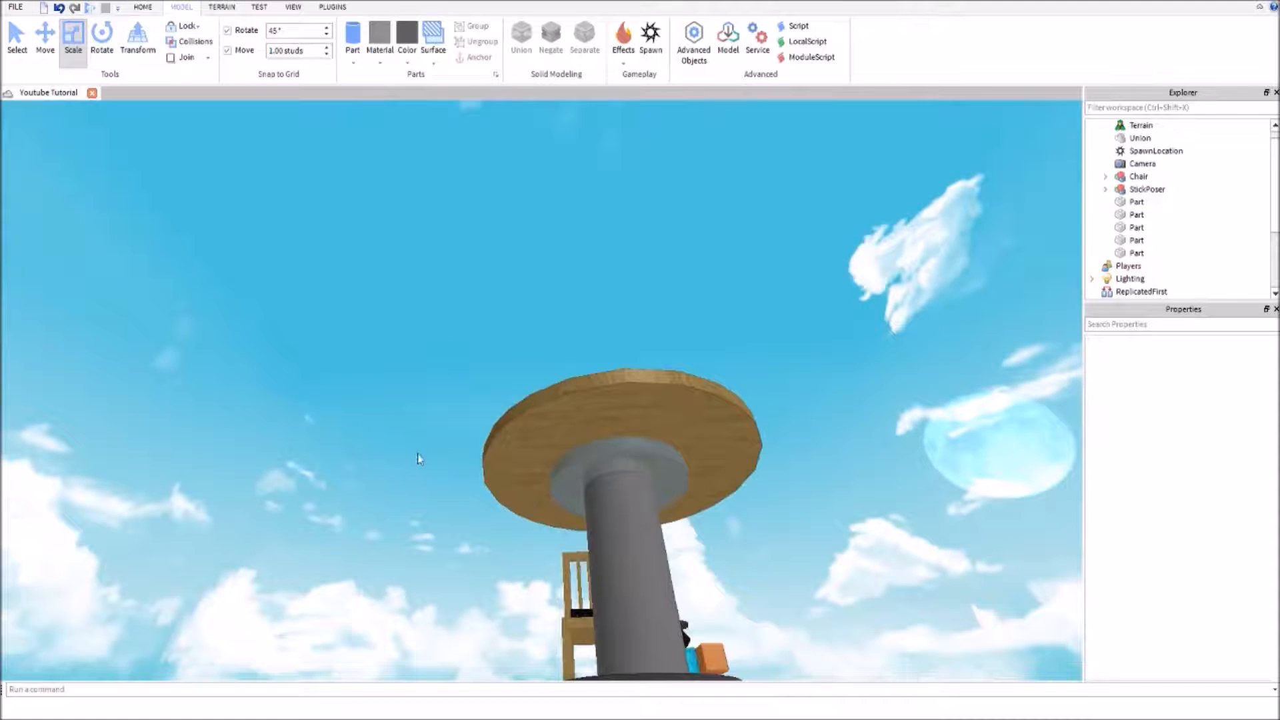
Move the wooden tabletop off the pillar and set it down on the grass beside it
click(610, 449)
right_drag(616, 400, 668, 350)
drag(792, 262, 400, 514)
key(f)
right_drag(461, 443, 538, 418)
scroll(537, 418, down, 5)
Duplicate the pillar's wooden cap and center the copy on the detached tabletop at -587.5, 296.5, 123.2
click(608, 251)
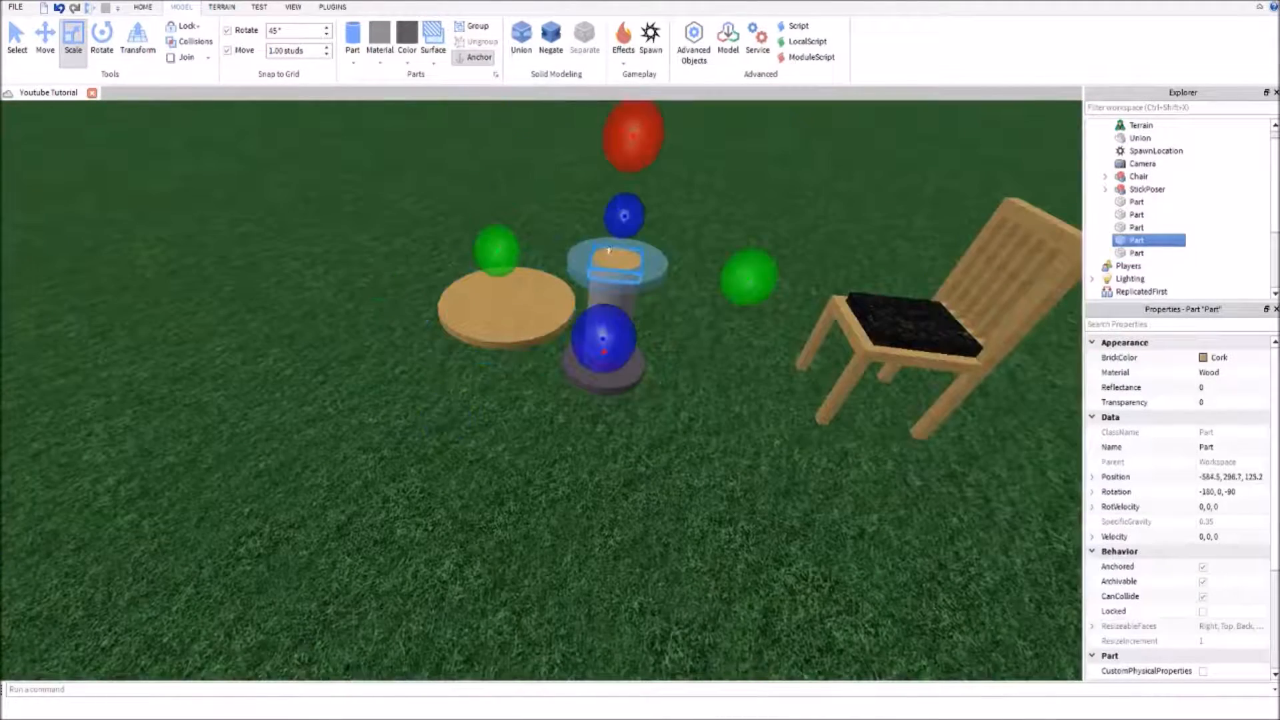
key(ctrl+d)
drag(623, 248, 430, 228)
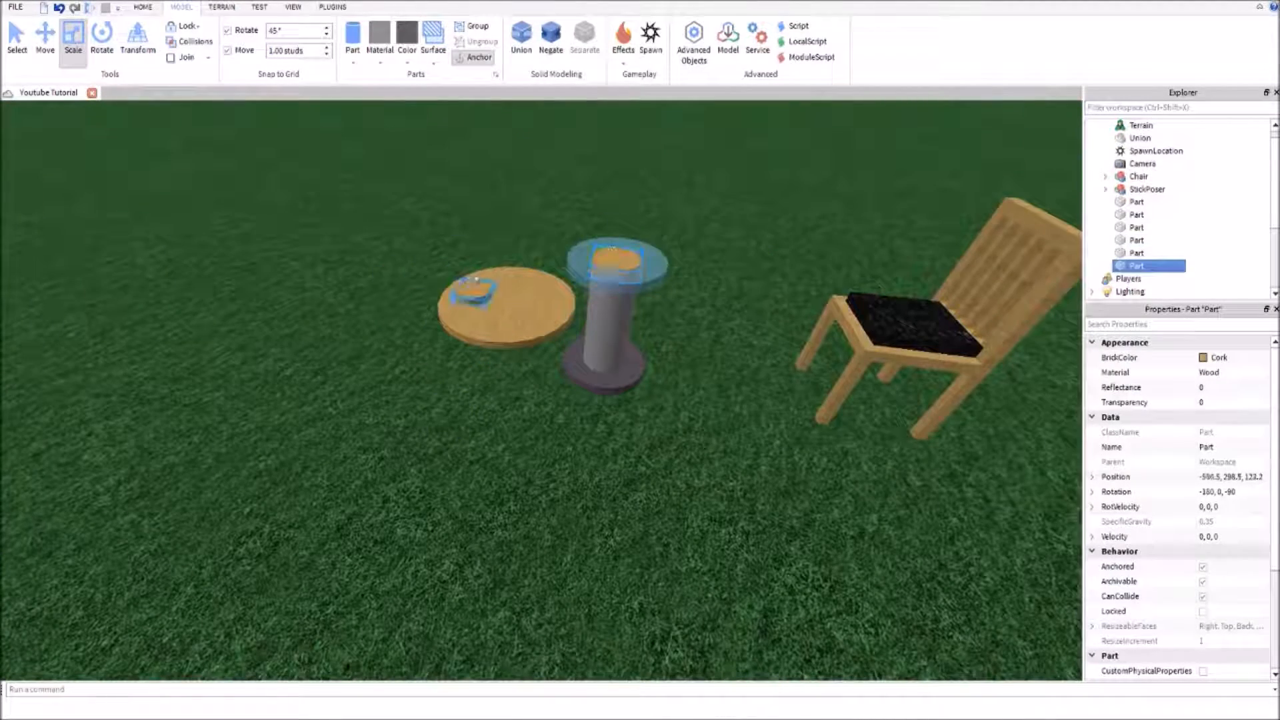
drag(497, 281, 499, 289)
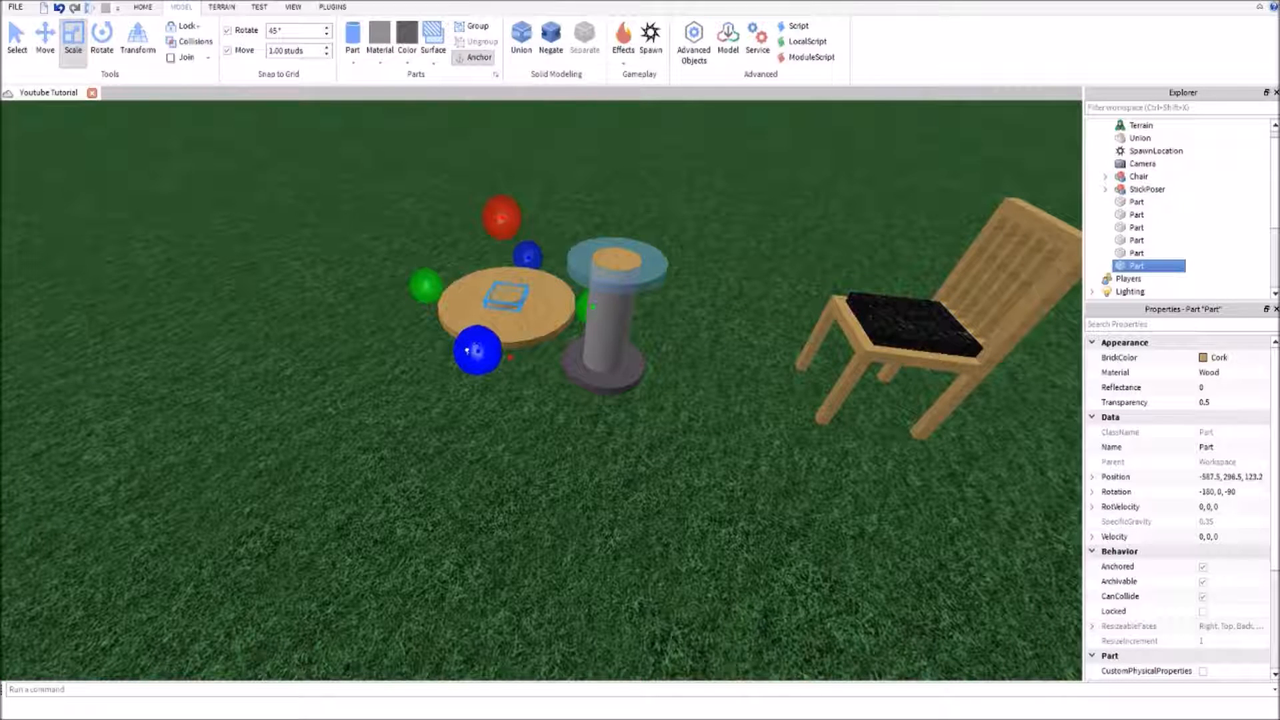
Widen the small wooden copy evenly in both horizontal directions, keeping it centered on the detached tabletop
drag(470, 350, 462, 378)
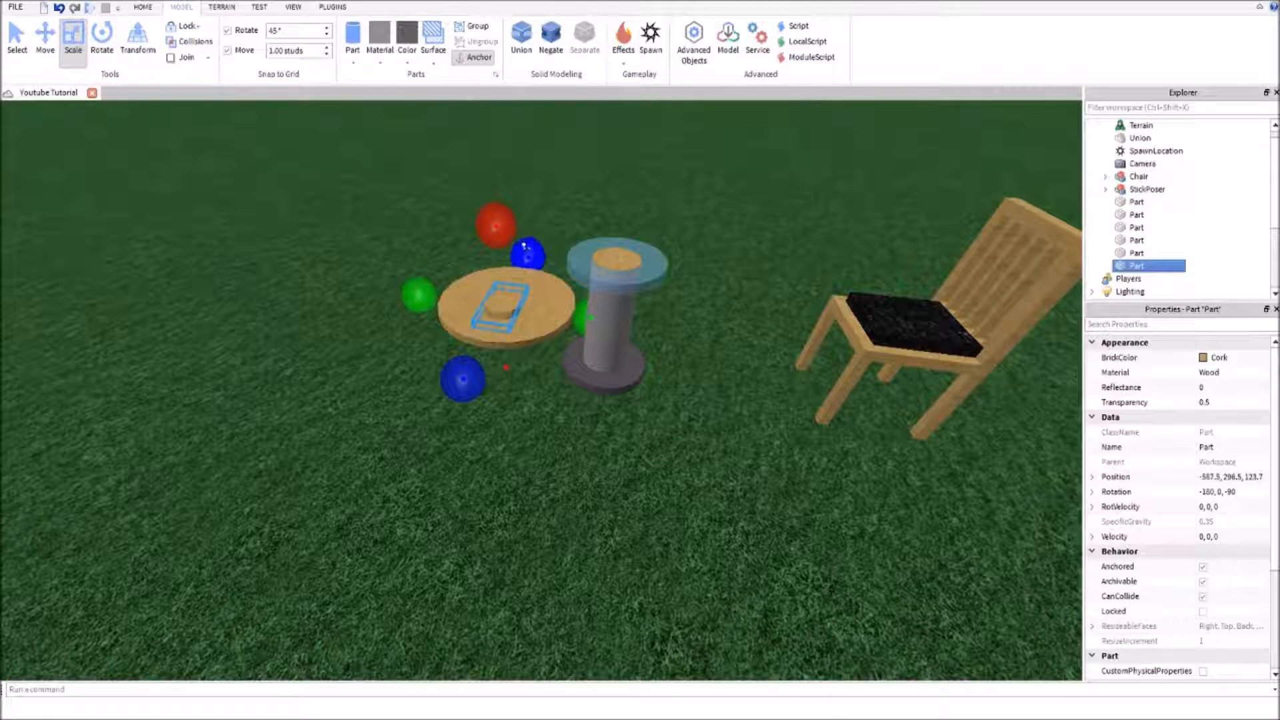
drag(591, 318, 630, 344)
drag(515, 306, 500, 294)
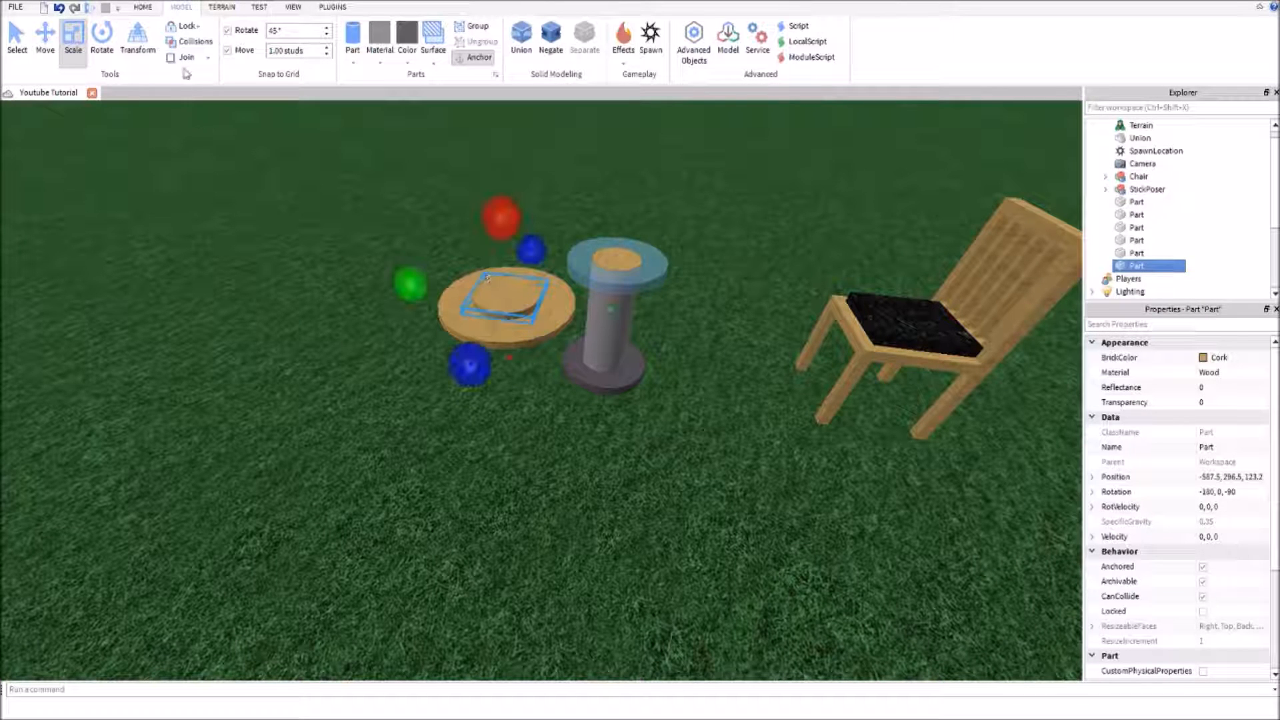
Move the detached tabletop and its inner disc together up and away from the pillar, with the inner disc at -590.5, 299.5, 123.2
ctrl+click(442, 309)
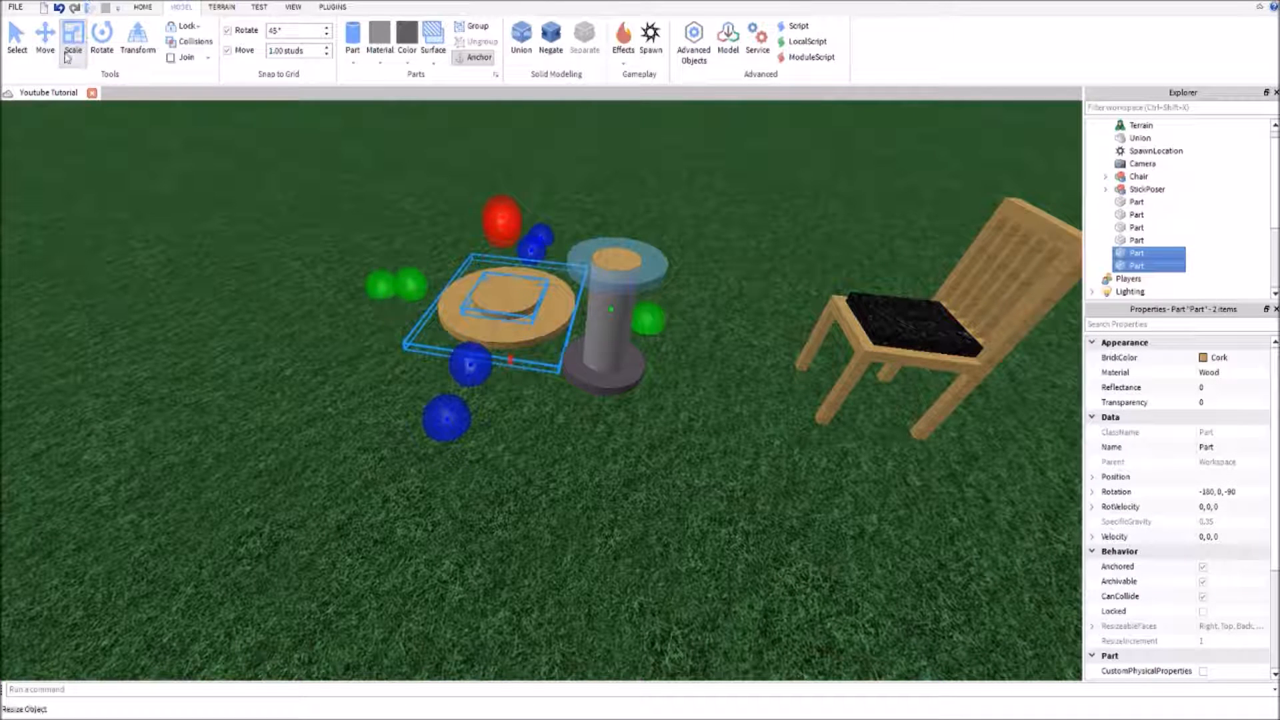
key(ctrl+2)
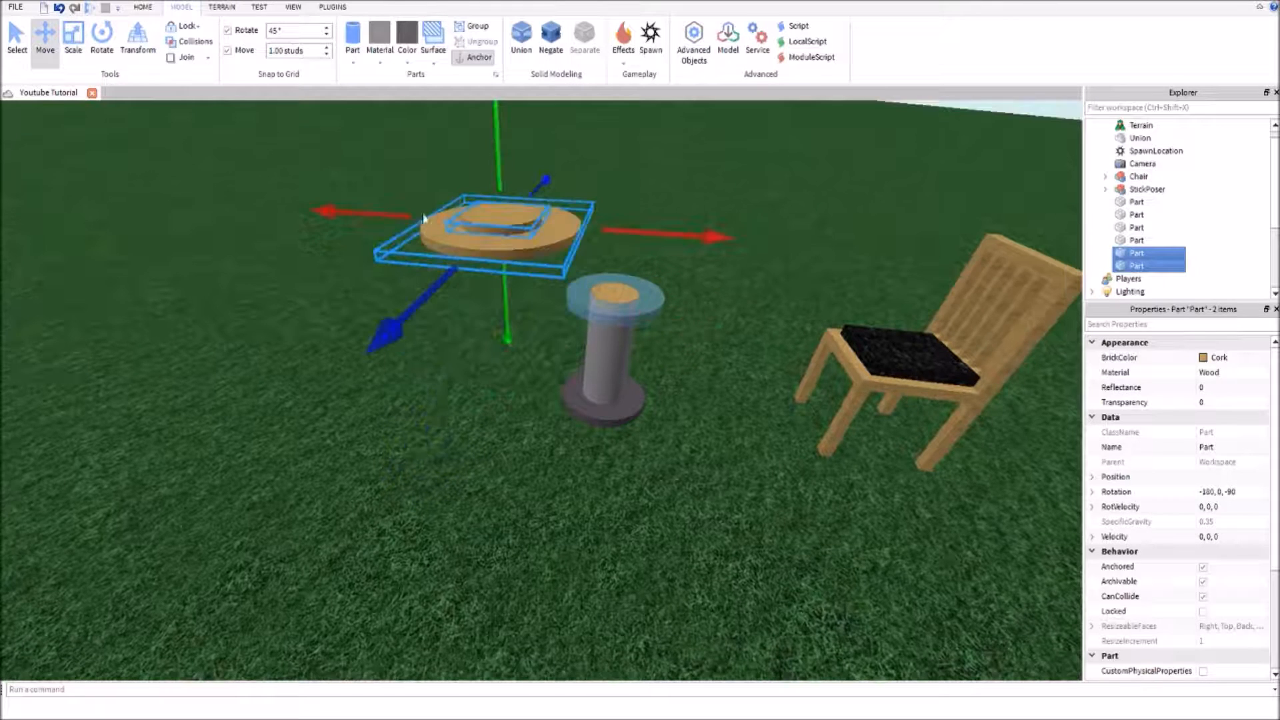
drag(425, 219, 300, 201)
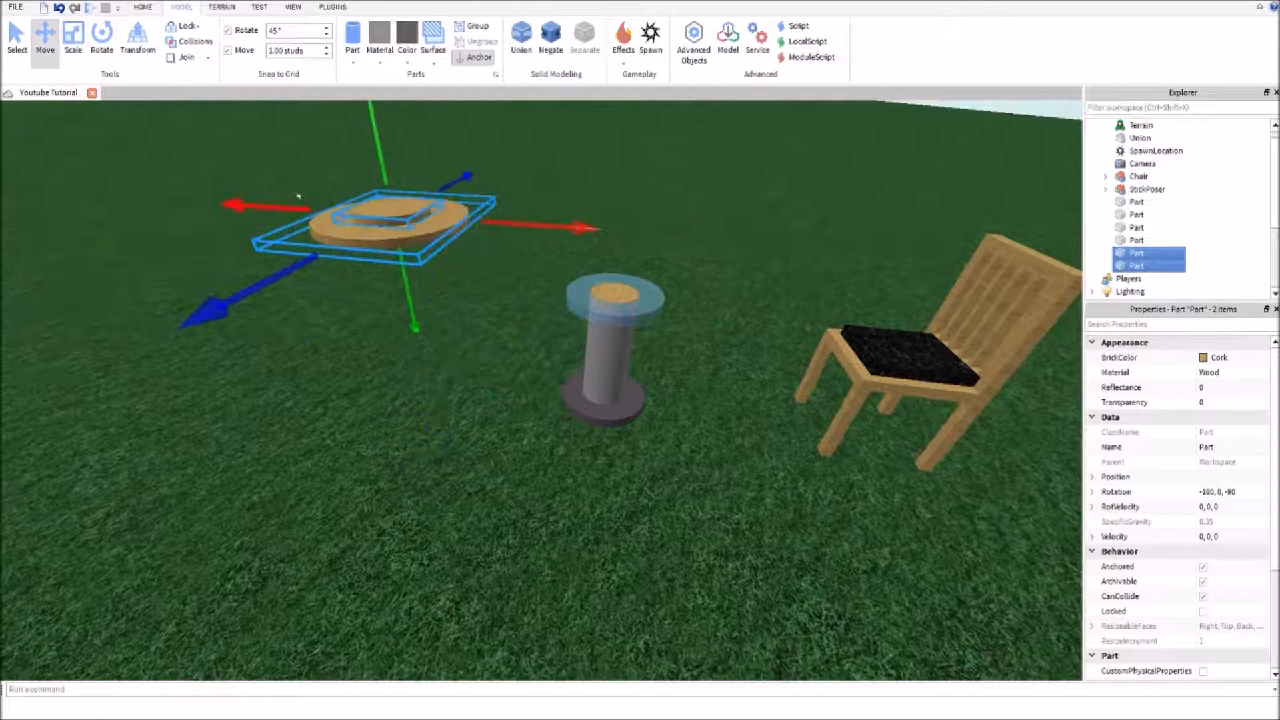
Stretch the inner wooden disc down through the tabletop and cut a round hole with it using Negate and Union
click(406, 253)
click(383, 212)
click(81, 66)
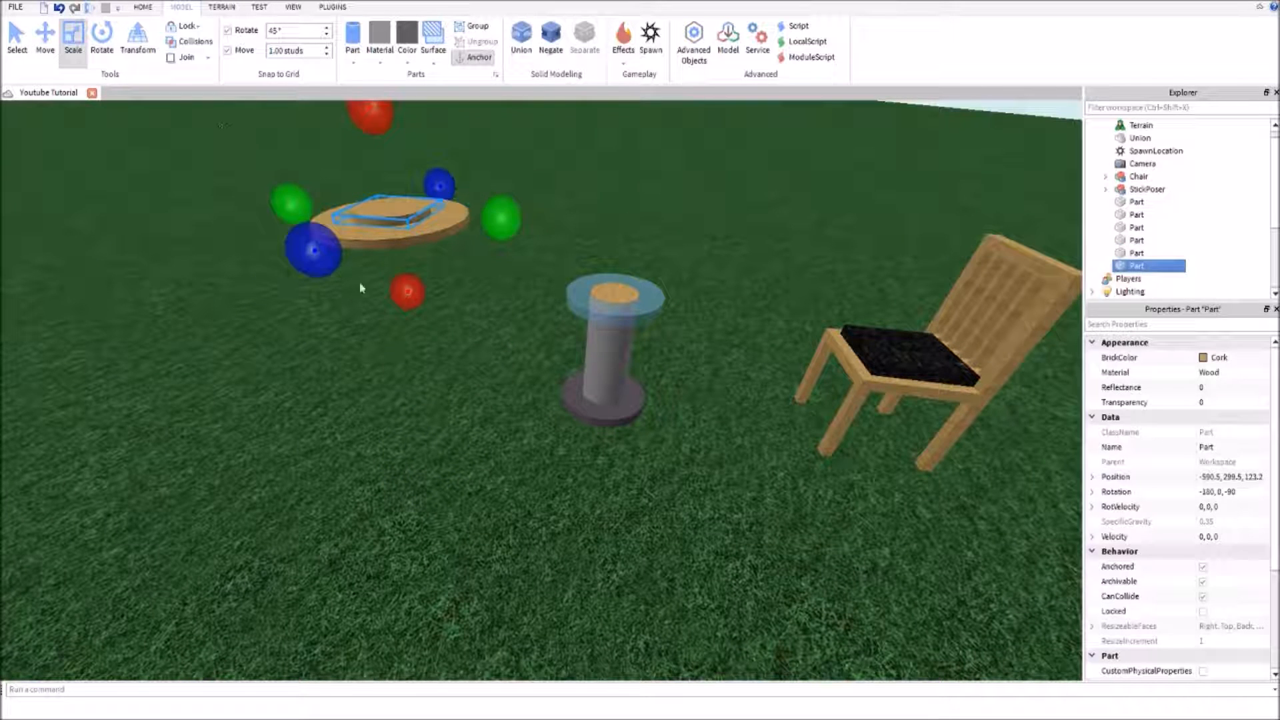
mouse_move(400, 293)
mouse_down()
mouse_move(410, 329)
mouse_move(409, 299)
mouse_up()
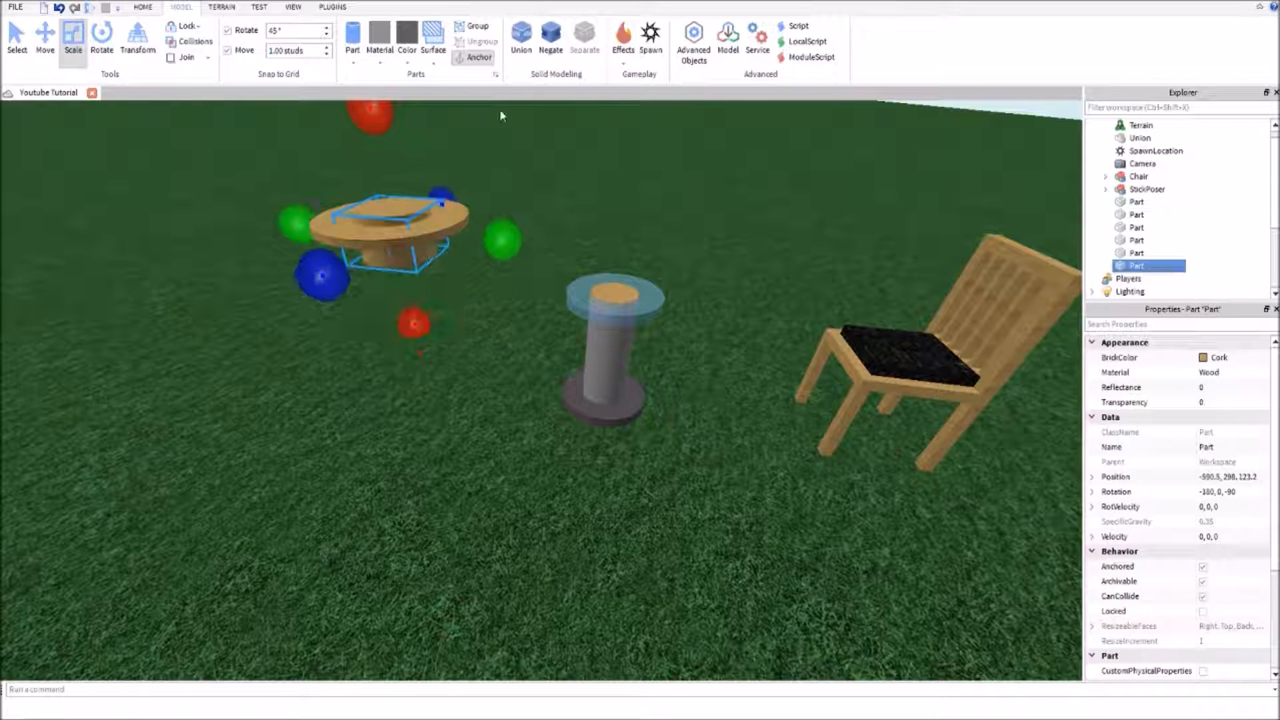
click(551, 48)
ctrl+click(453, 219)
click(521, 37)
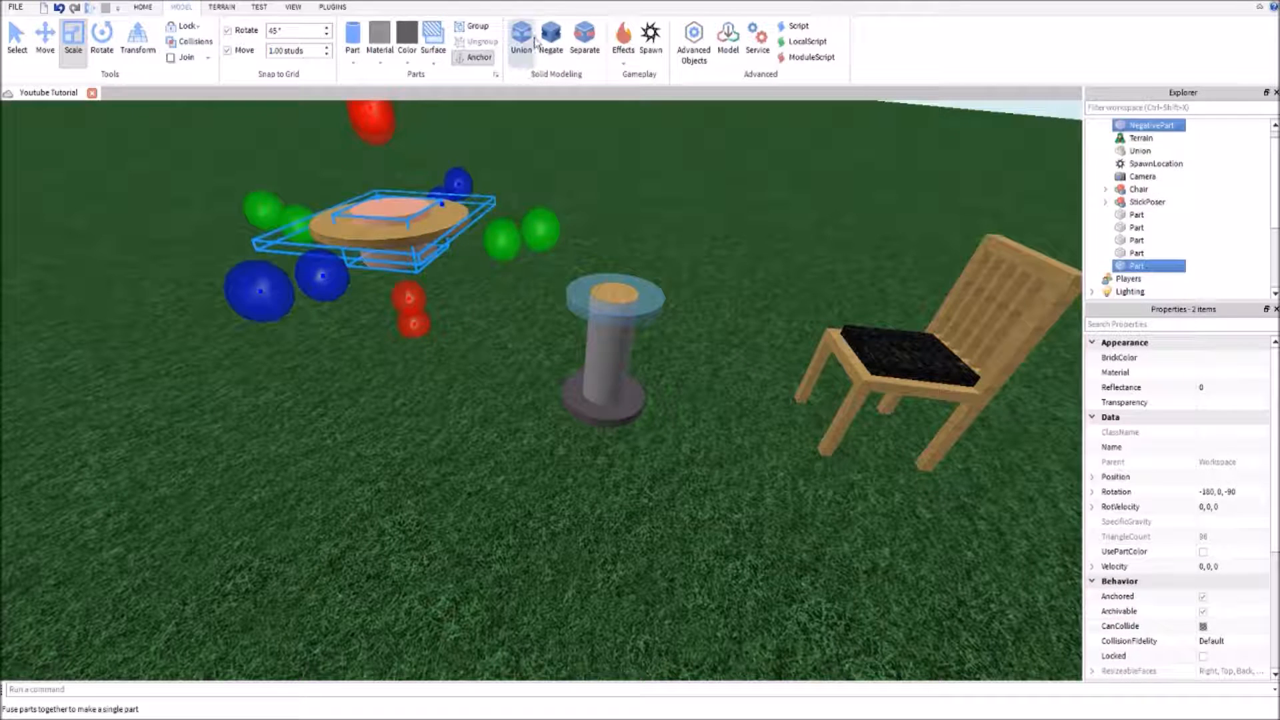
Place the wooden ring around the ice ring at -584.5, 298.7, 125.2, using a 0.1-stud move increment for the height
drag(373, 223, 637, 307)
click(45, 37)
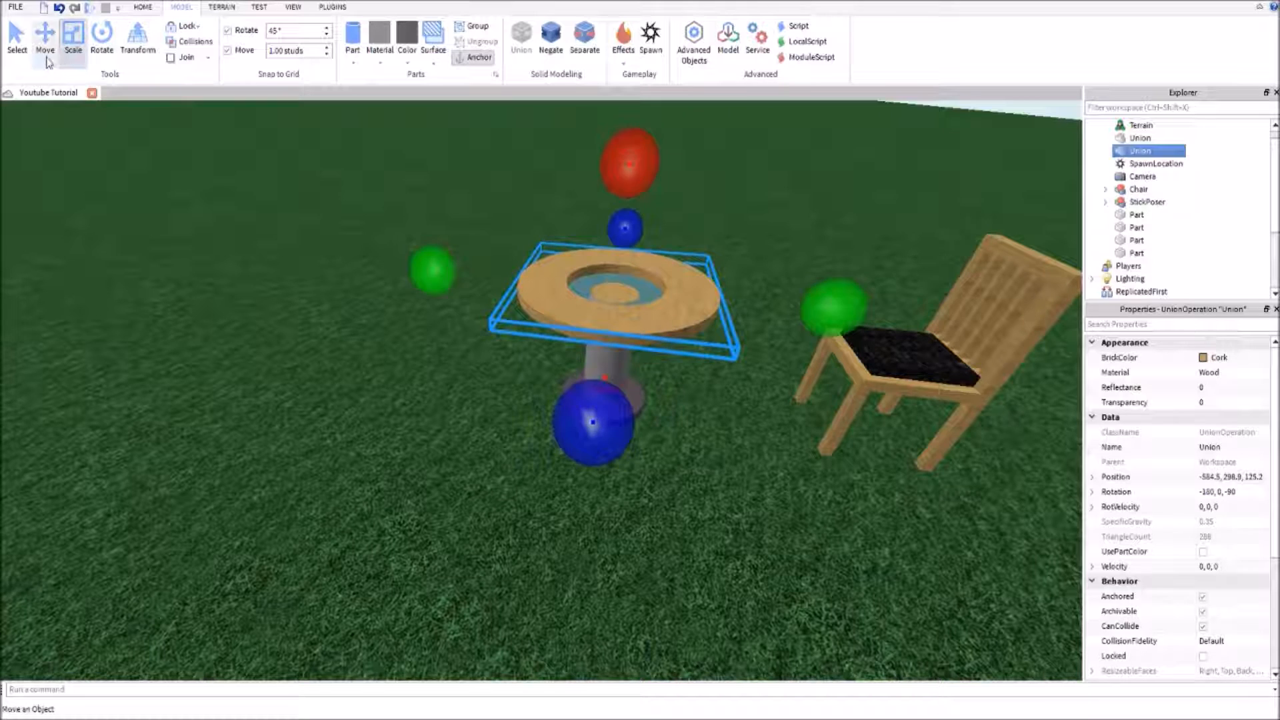
text(0.1)
key(Return)
drag(615, 212, 612, 219)
Examine the table with its wooden ring and ice inlay from above and from the side
click(722, 190)
scroll(723, 191, up, 3)
right_drag(723, 191, 705, 238)
scroll(723, 191, down, 4)
scroll(689, 214, up, 4)
scroll(687, 187, down, 4)
scroll(574, 406, down, 3)
right_drag(574, 406, 605, 429)
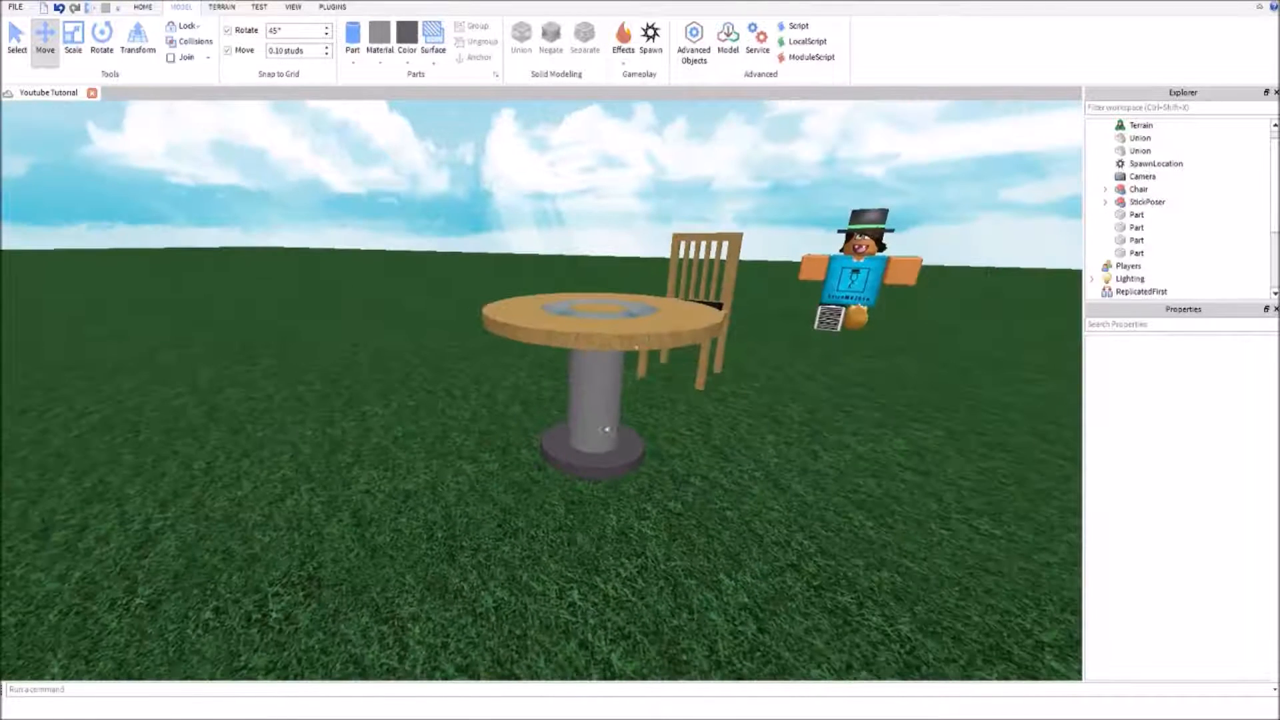
Union the outer wooden ring with the pillar's wooden cap into one part
click(654, 323)
ctrl+click(604, 309)
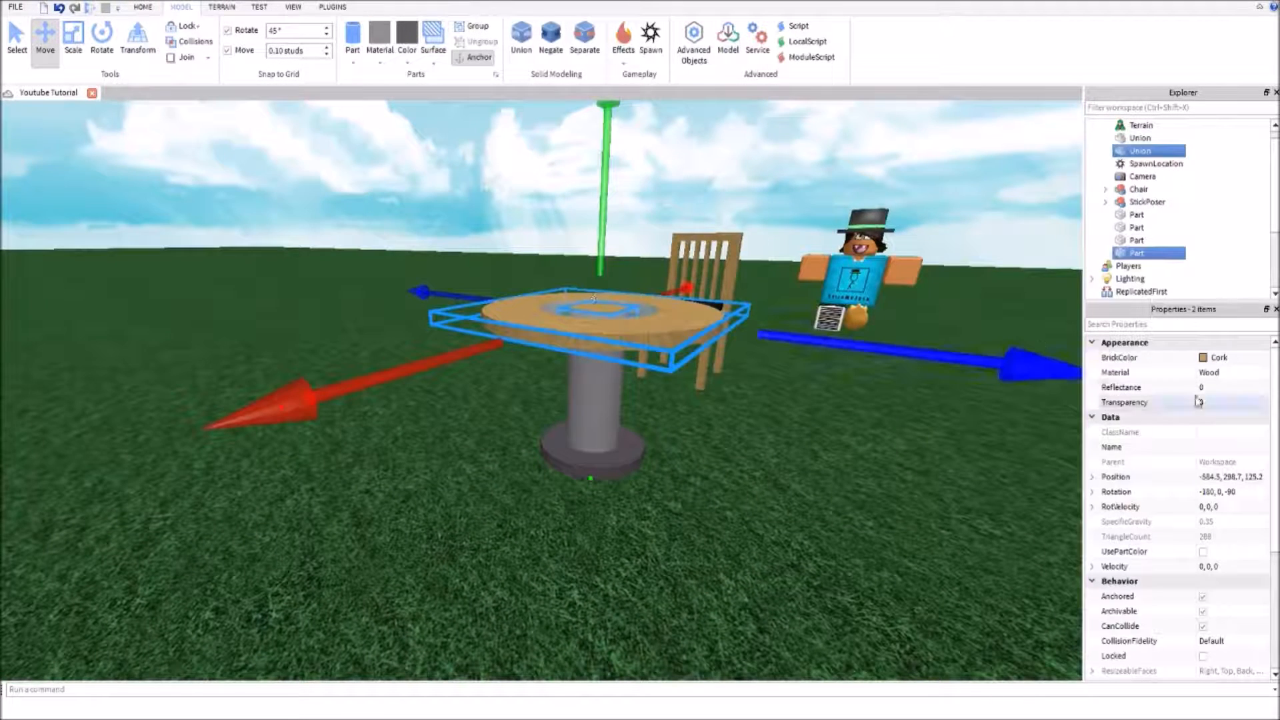
click(522, 35)
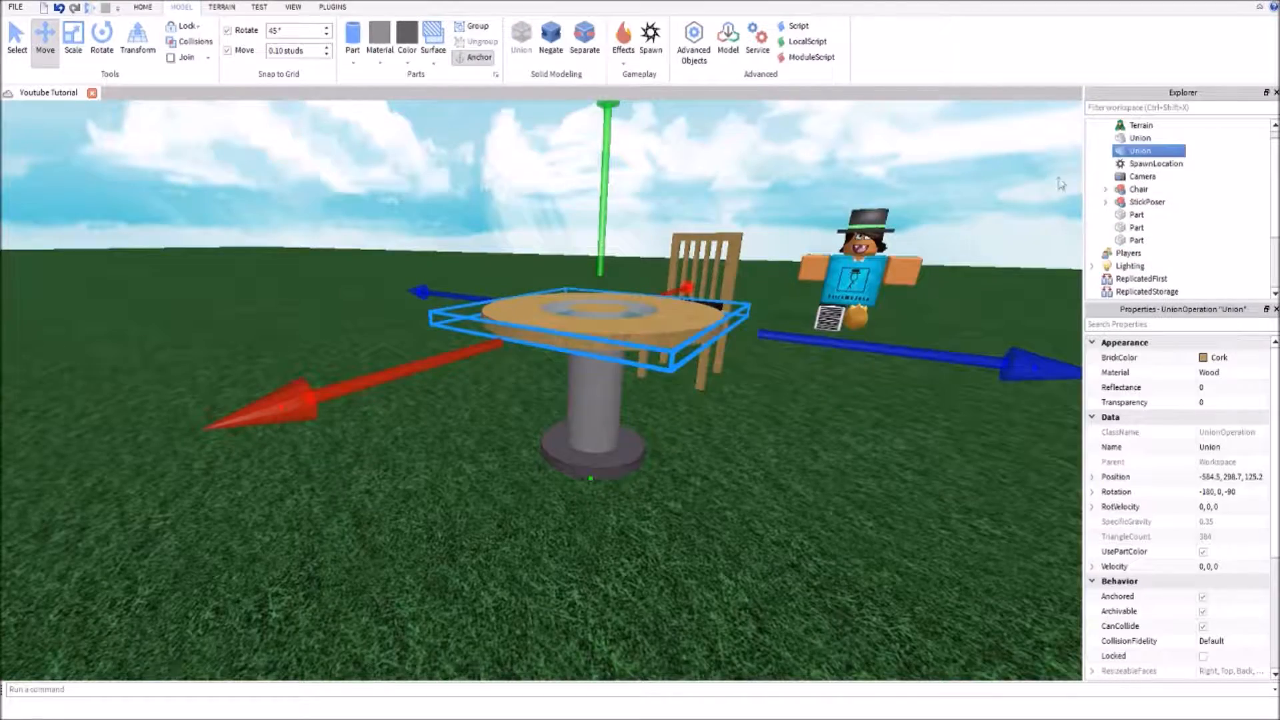
Union the table's metal pillar and its round metal base into one part
scroll(943, 332, up, 2)
right_drag(942, 330, 942, 348)
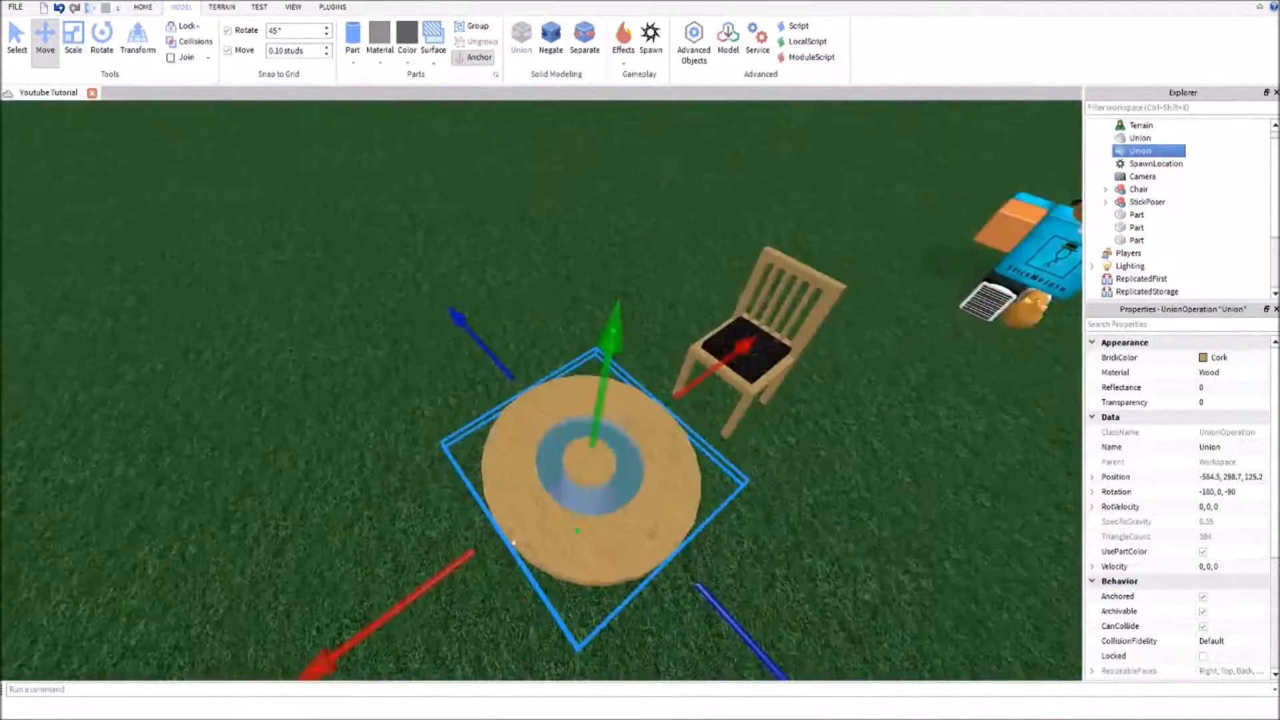
click(292, 512)
click(570, 496)
right_drag(213, 448, 219, 448)
click(214, 450)
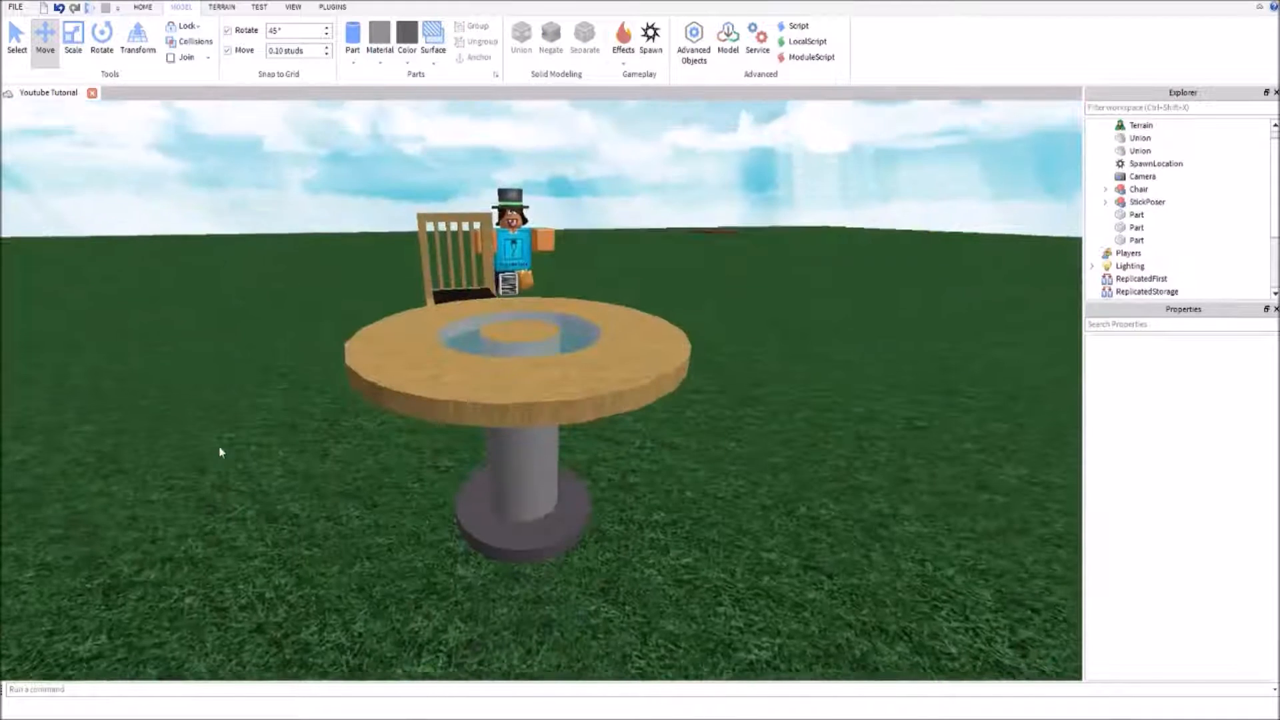
click(522, 462)
shift+click(453, 509)
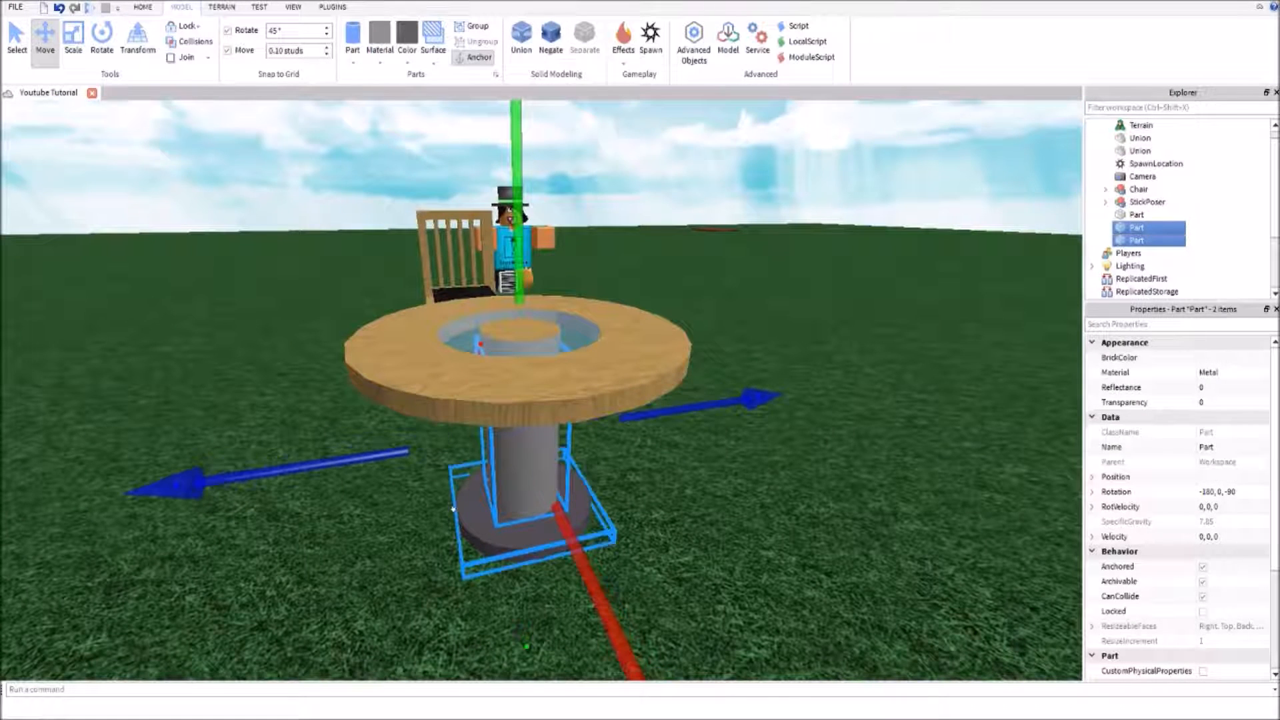
click(530, 37)
Group the wooden tabletop, the ice ring and the metal pedestal into one model and name it Table
click(753, 505)
right_drag(753, 504, 668, 378)
scroll(747, 508, down, 3)
click(591, 326)
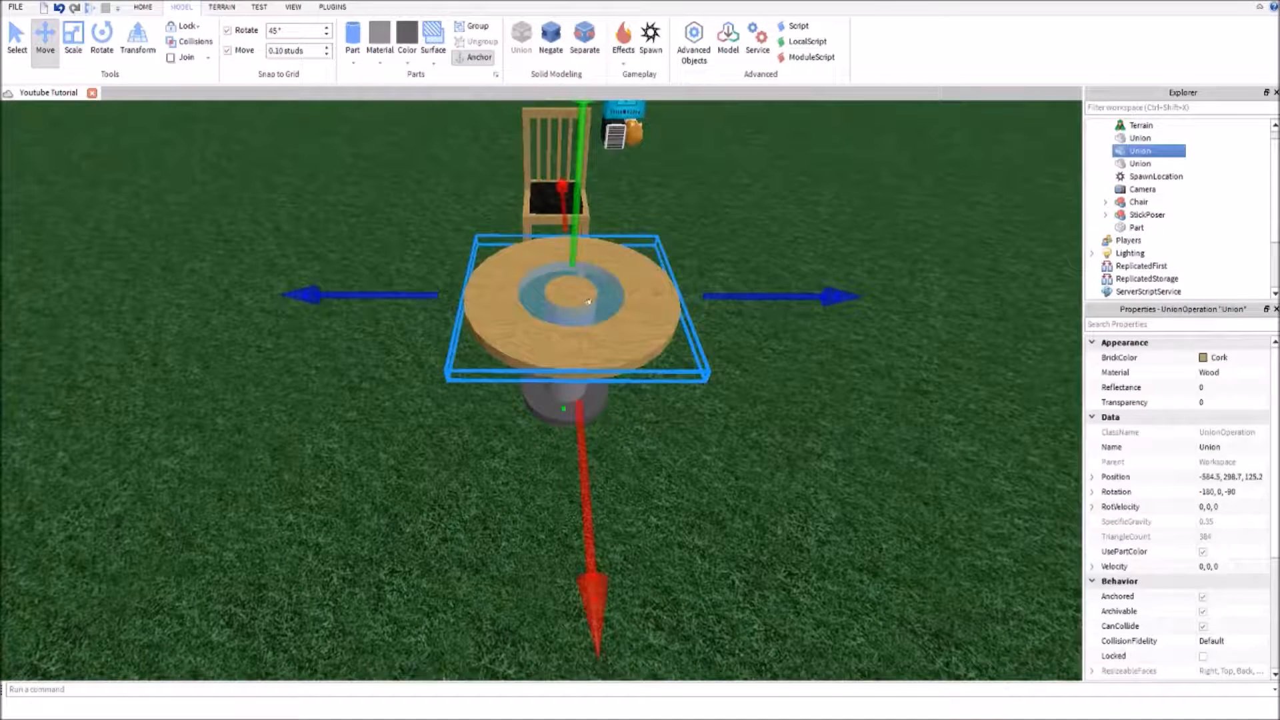
click(748, 413)
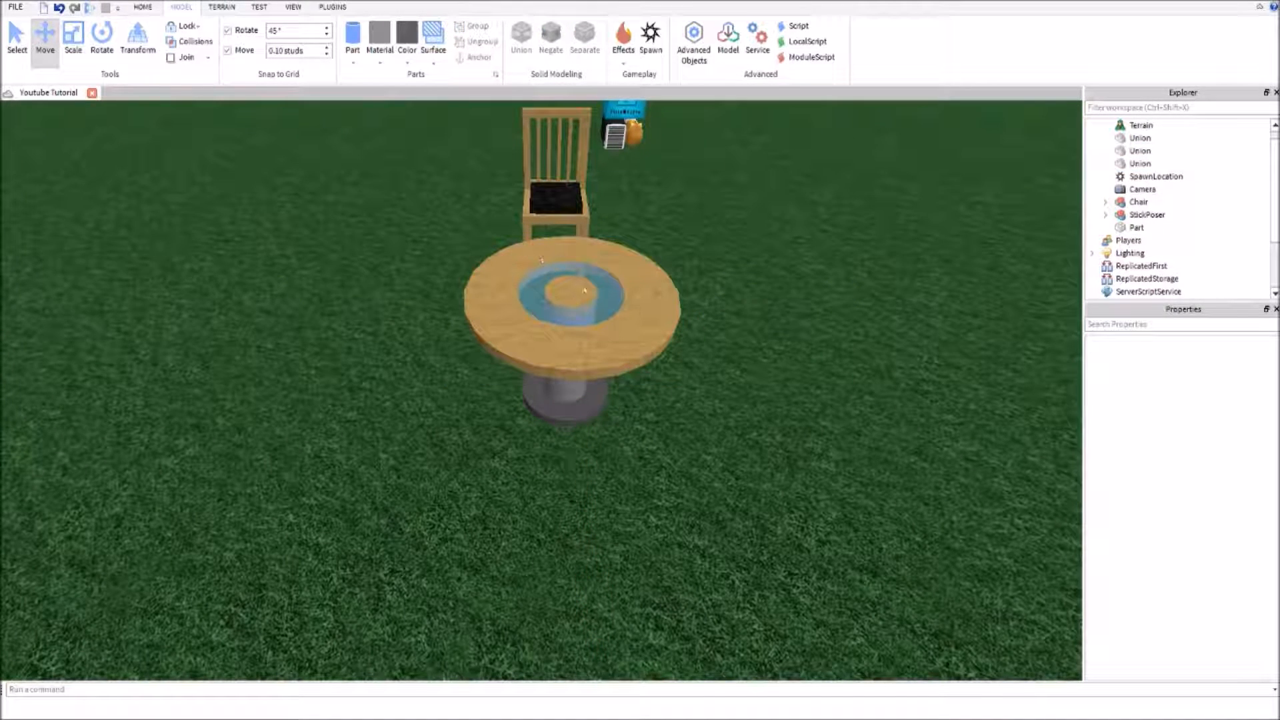
click(596, 305)
click(599, 300)
click(736, 379)
right_drag(739, 382, 738, 382)
drag(747, 308, 503, 523)
key(ctrl+g)
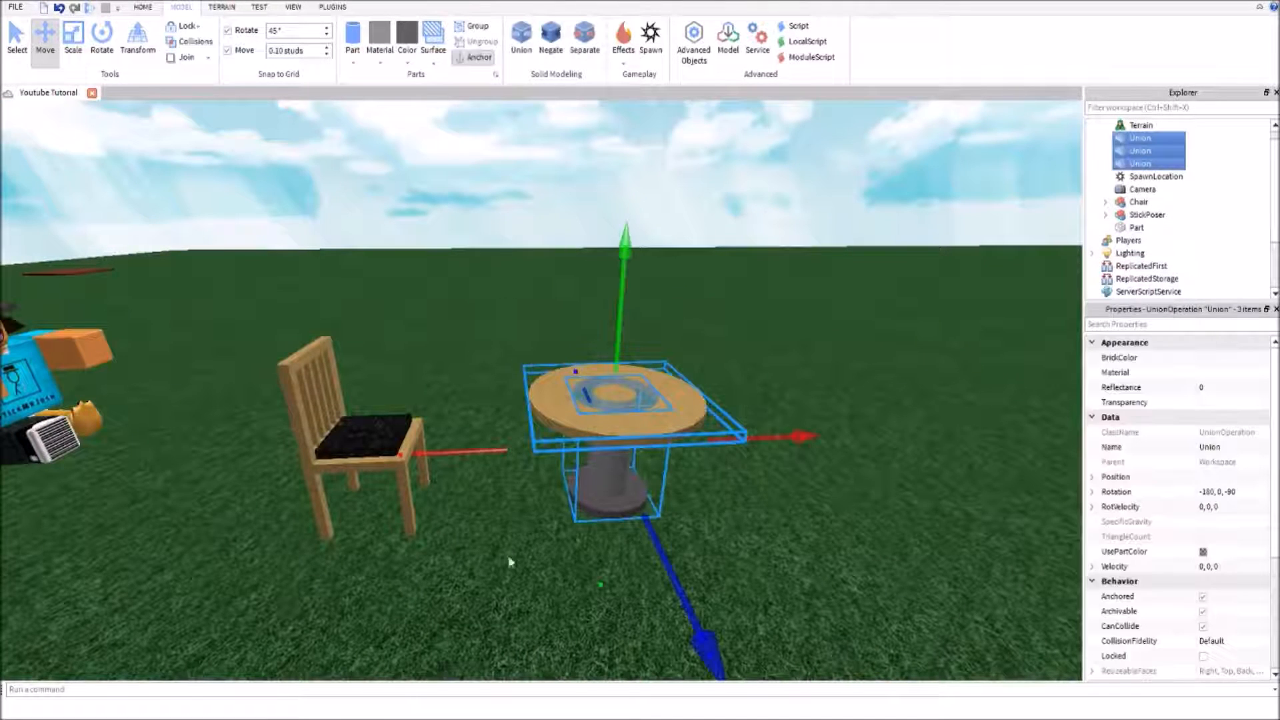
click(1160, 372)
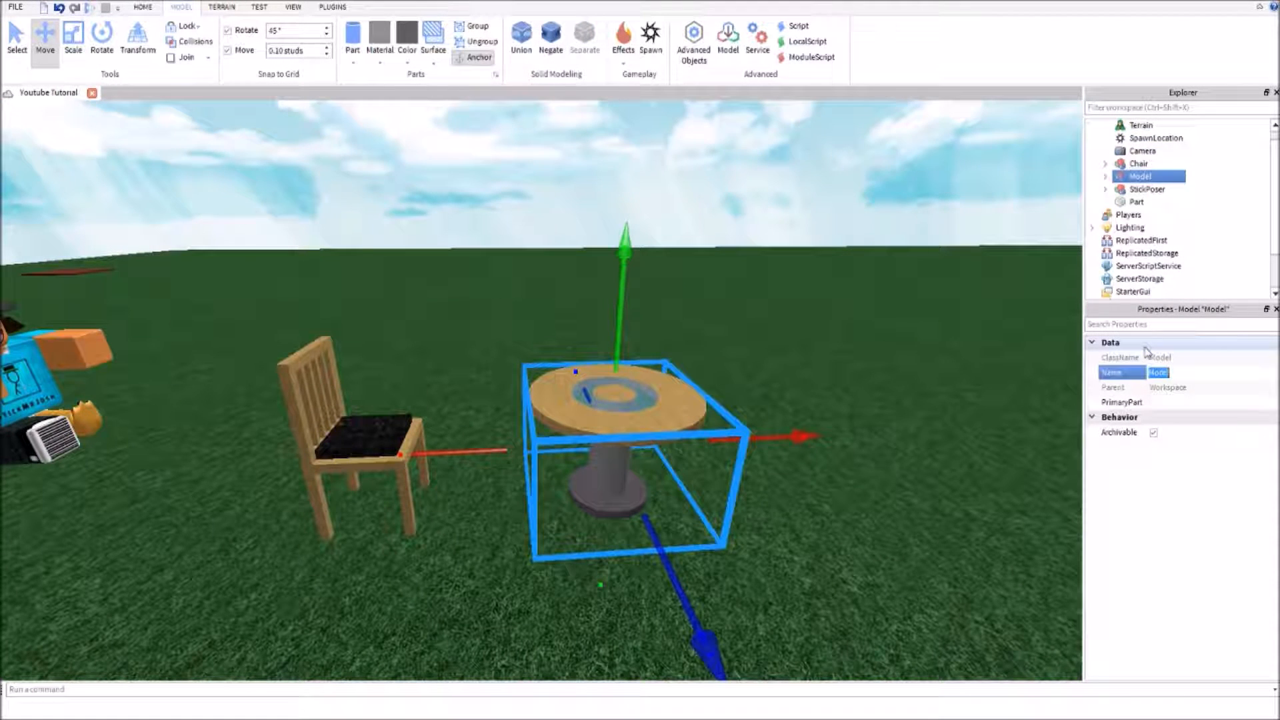
click(941, 311)
Move the Table model closer to the chair, in front of its seat
click(679, 408)
drag(767, 437, 697, 445)
right_drag(702, 491, 657, 578)
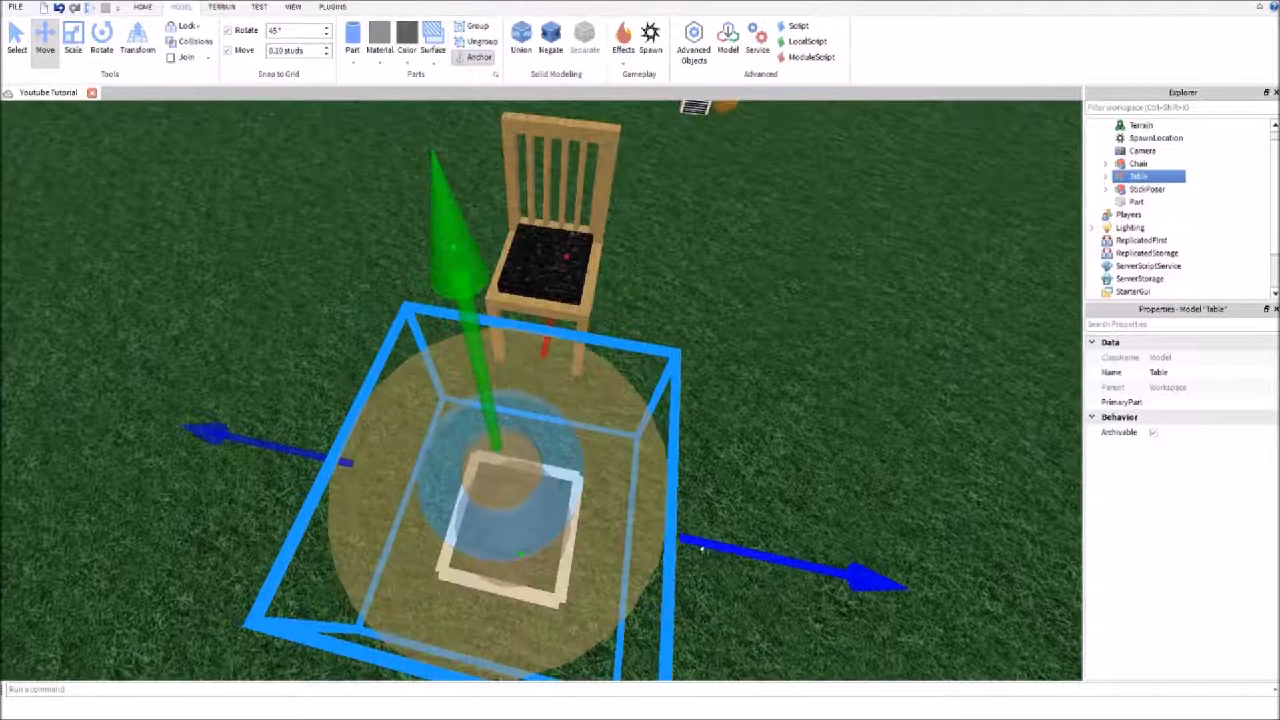
scroll(680, 550, down, 3)
scroll(673, 560, down, 2)
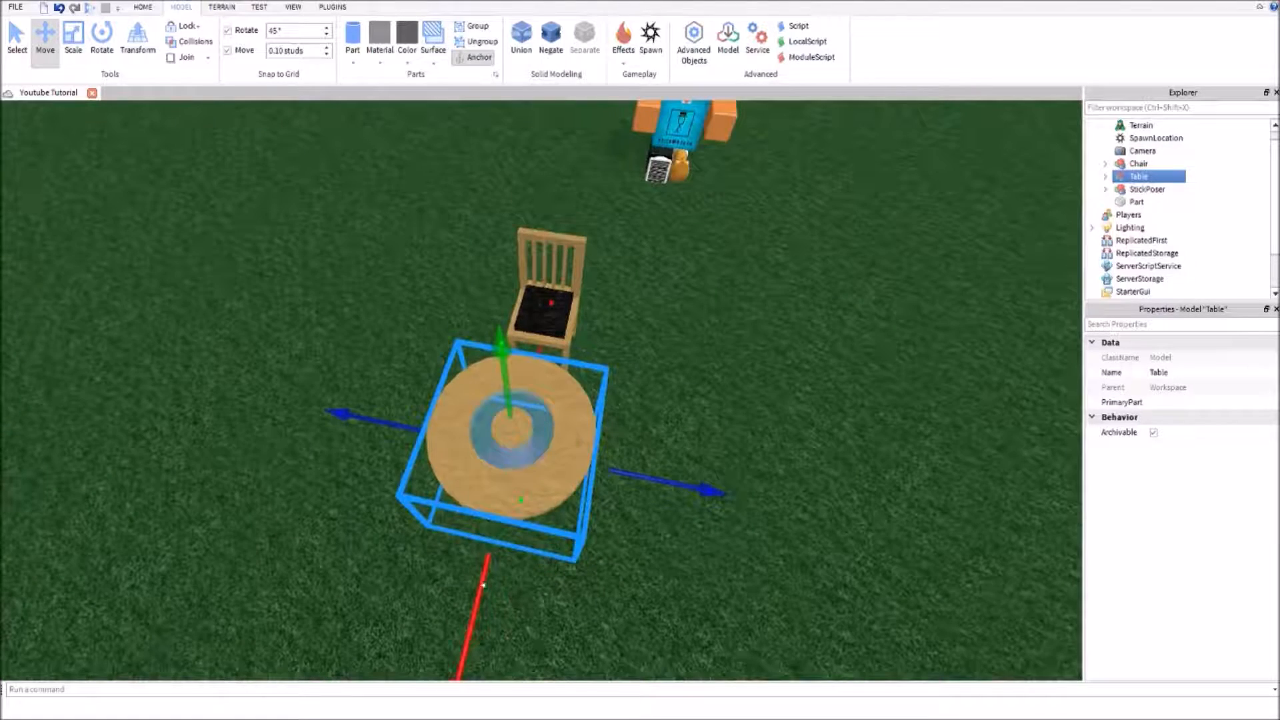
right_drag(630, 457, 641, 468)
scroll(640, 467, up, 3)
click(641, 468)
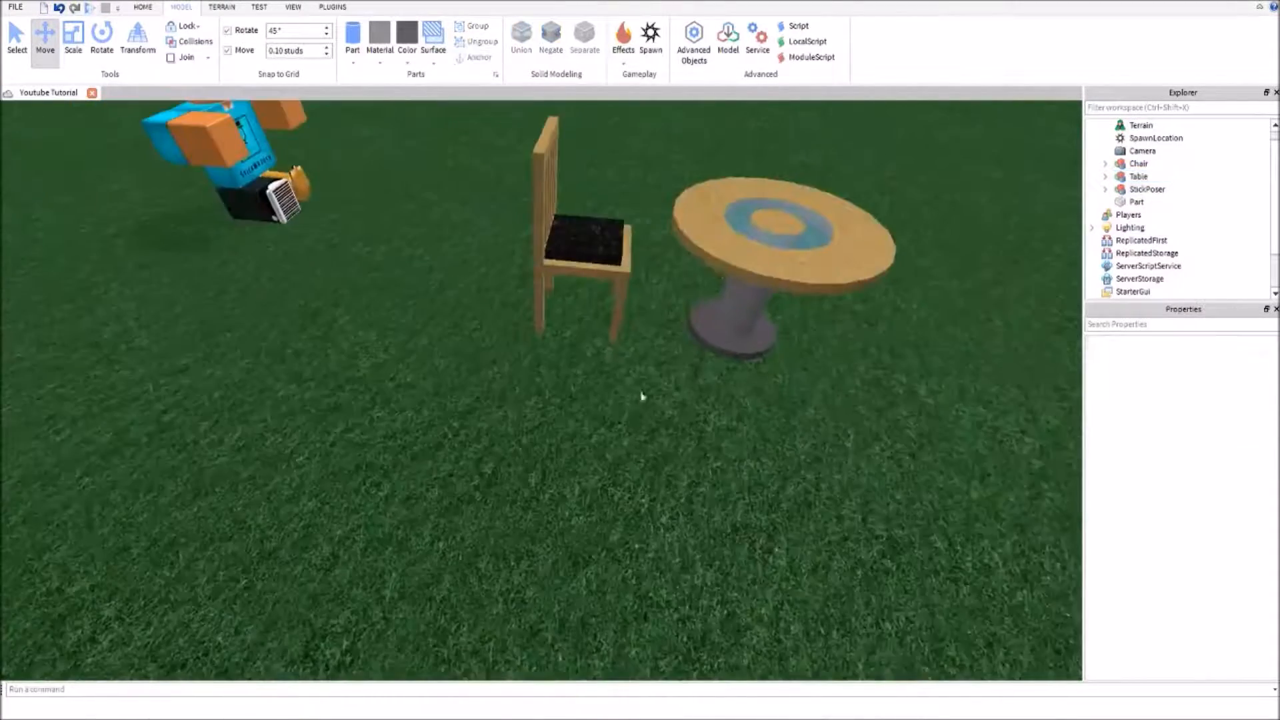
click(749, 229)
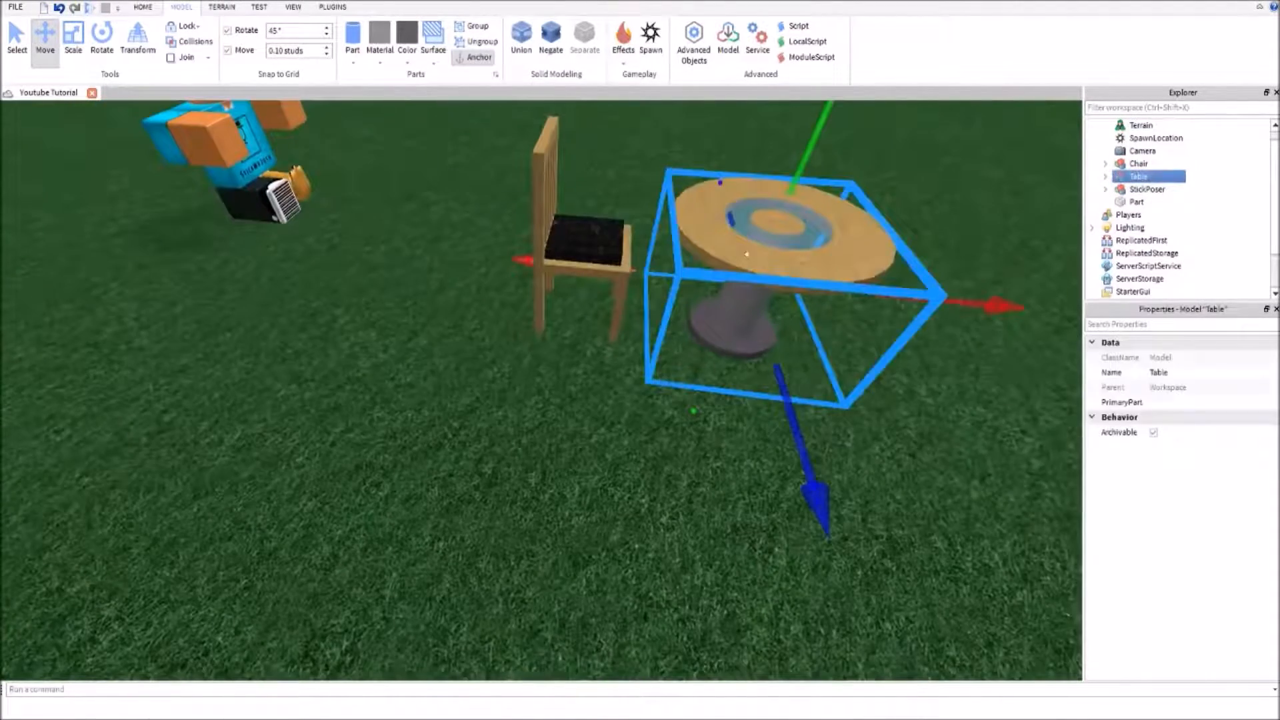
click(641, 483)
Place the StickPoser character on the chair's cushion, facing the table, and center it on the seat
drag(248, 195, 589, 237)
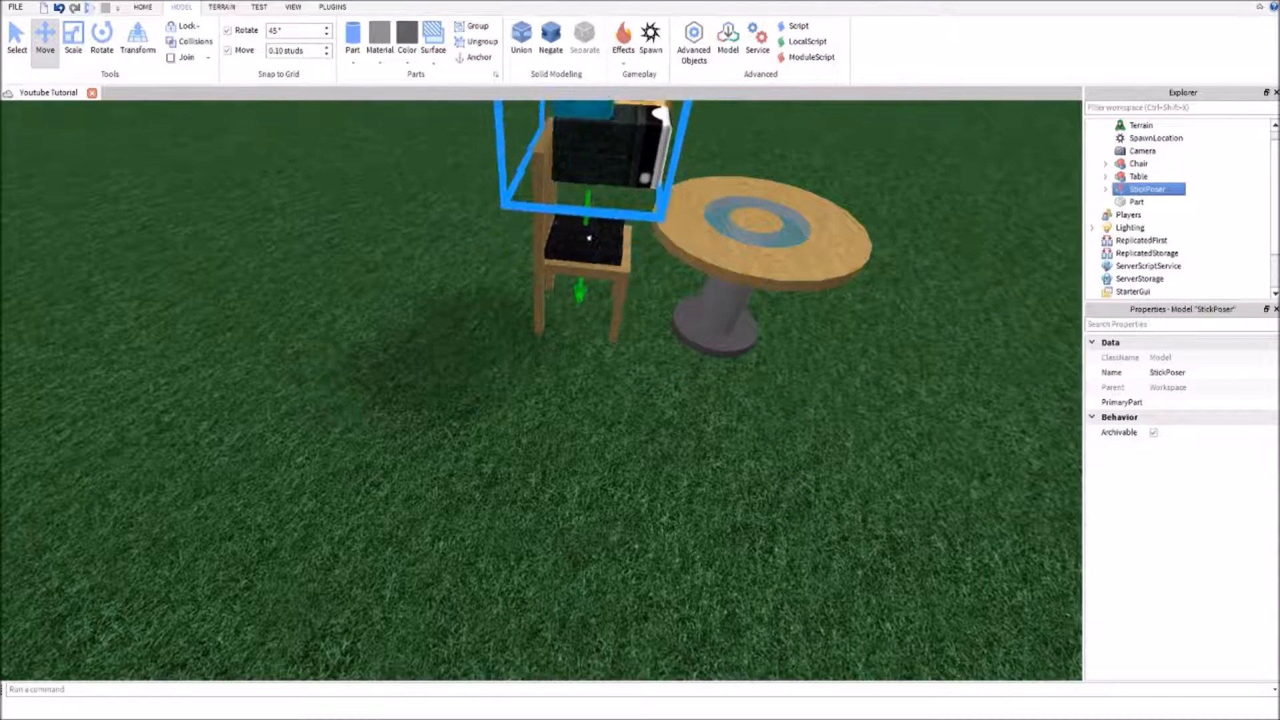
right_drag(590, 237, 587, 238)
drag(681, 246, 827, 190)
click(535, 187)
right_drag(535, 187, 537, 189)
drag(688, 179, 672, 178)
drag(534, 420, 534, 458)
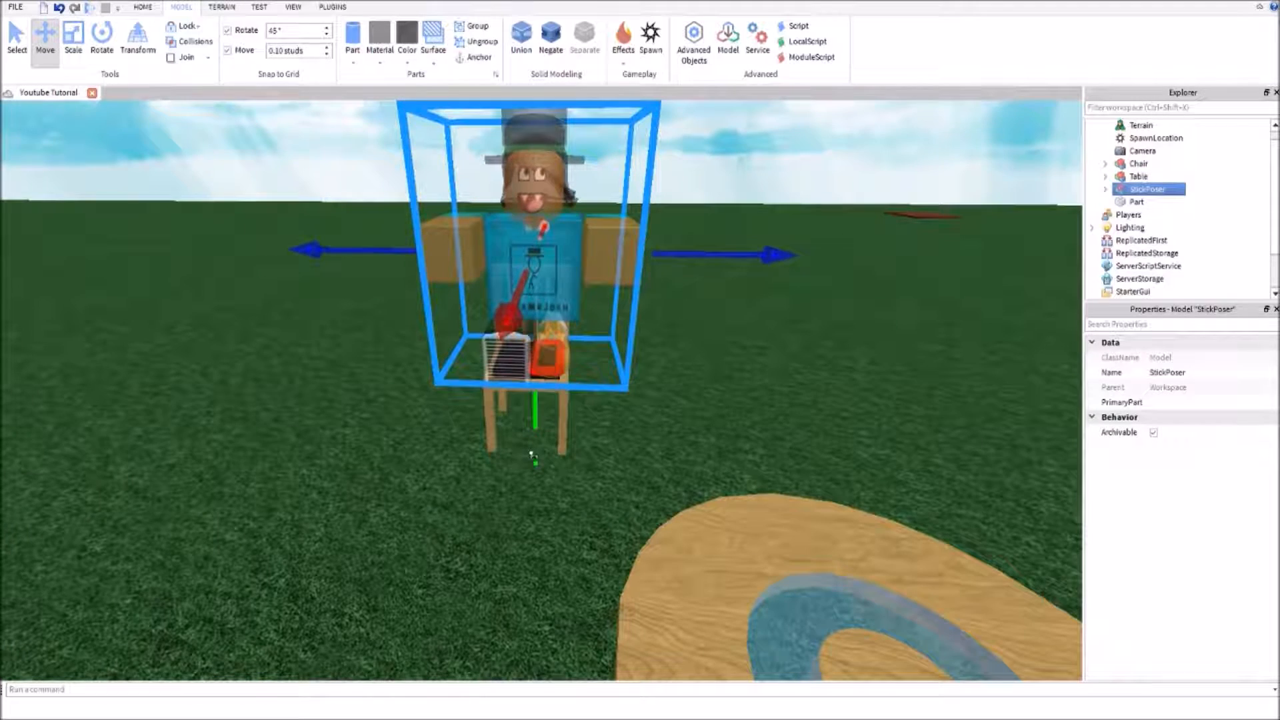
Move the Table model toward the chair until the tabletop's edge is at the seated character's feet
click(587, 572)
scroll(587, 571, down, 3)
drag(628, 608, 514, 538)
right_drag(514, 538, 514, 538)
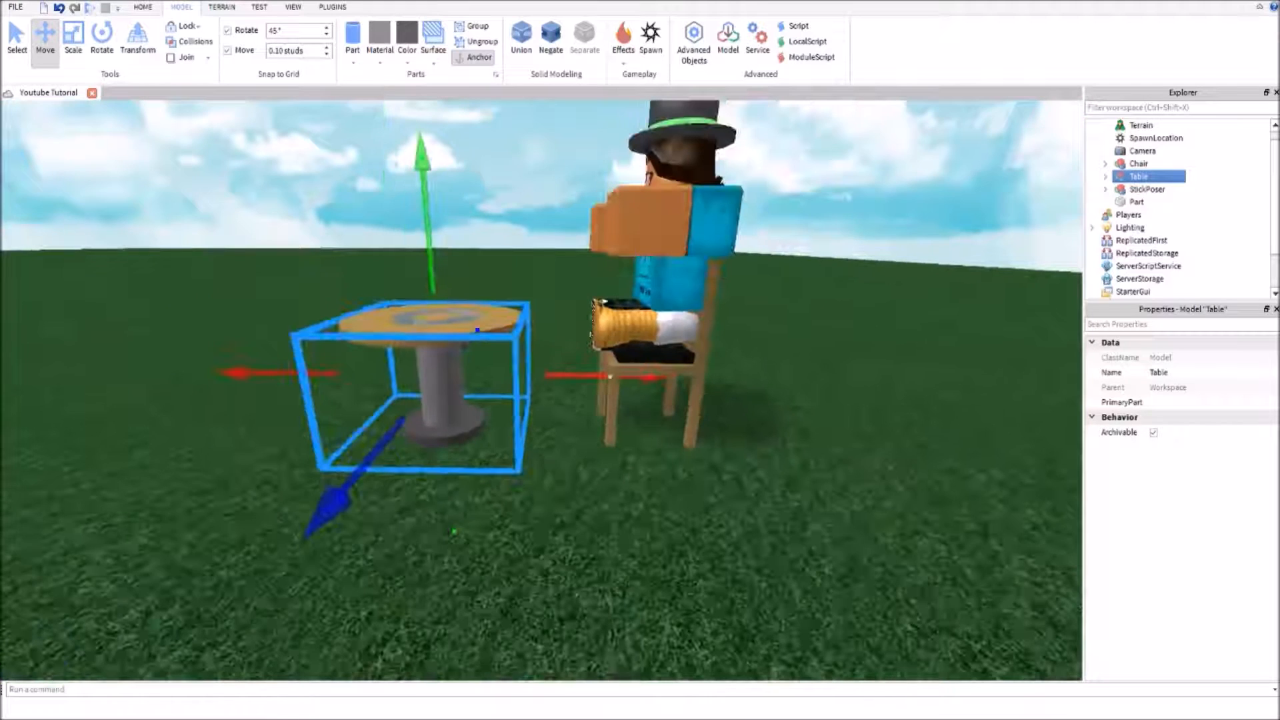
drag(567, 375, 631, 386)
click(567, 505)
right_drag(567, 505, 563, 494)
click(502, 391)
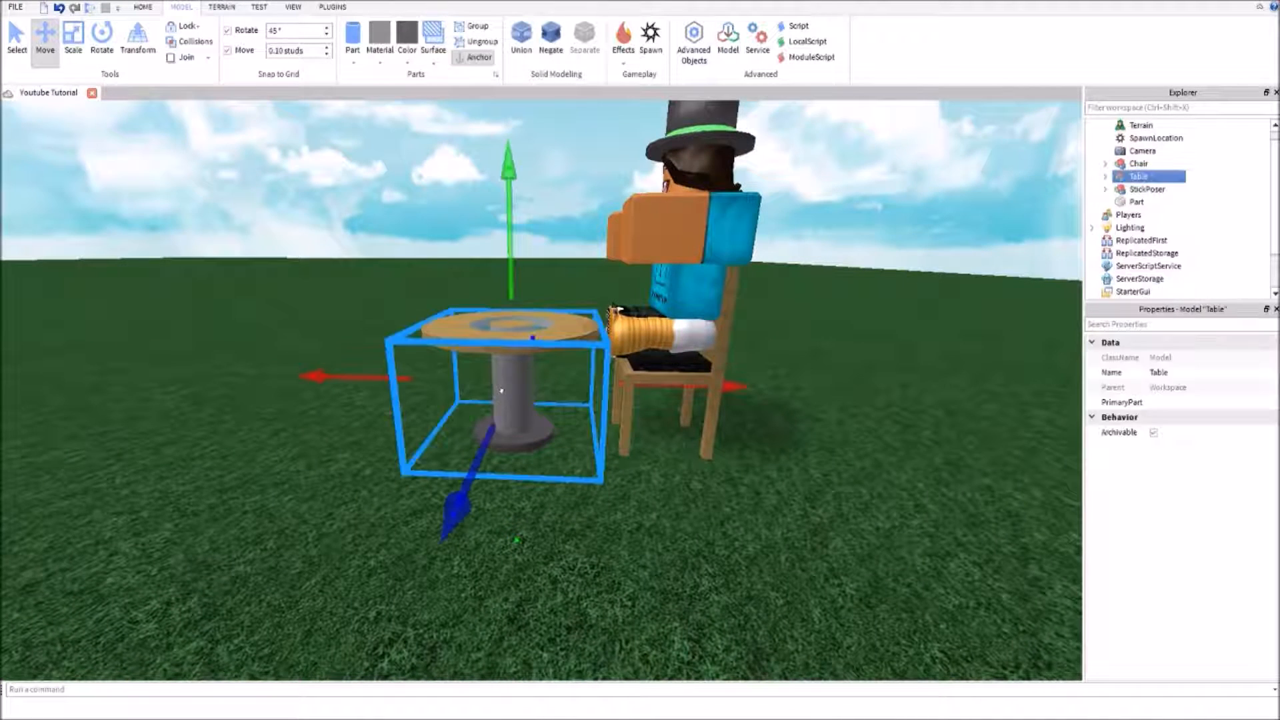
click(599, 466)
Examine the seated character, chair and table together from the front and from farther away
click(514, 324)
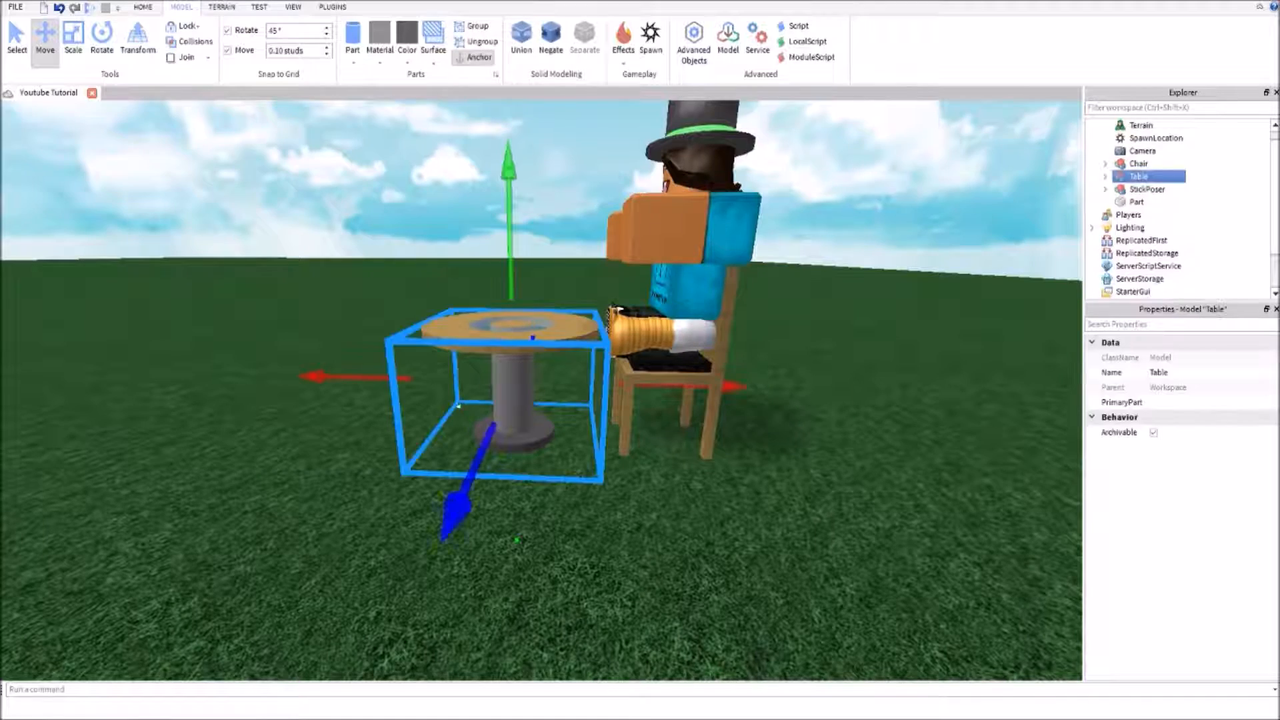
click(328, 301)
right_drag(328, 302, 328, 301)
key(d)
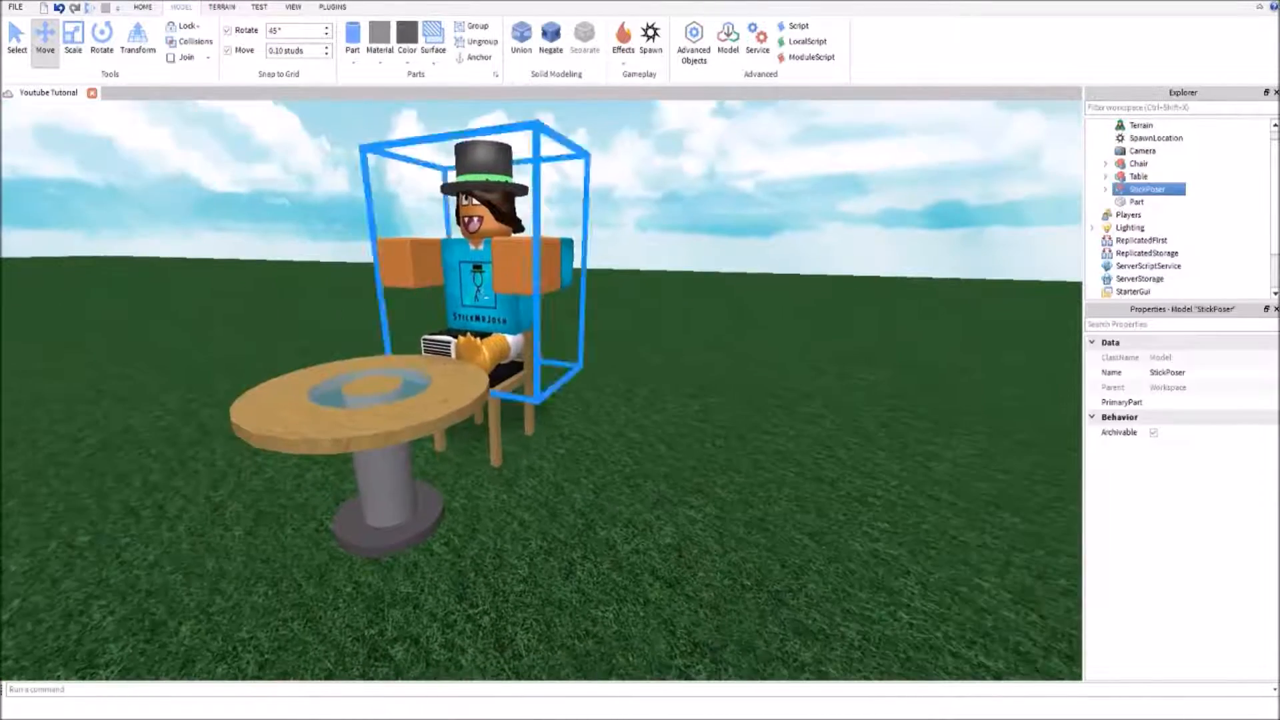
drag(491, 280, 496, 280)
click(638, 350)
key(ctrl+z)
right_drag(632, 350, 624, 361)
scroll(624, 360, down, 3)
Insert the TableAndChair model from My Models in the Toolbox and place it rotated beside the existing table
click(292, 8)
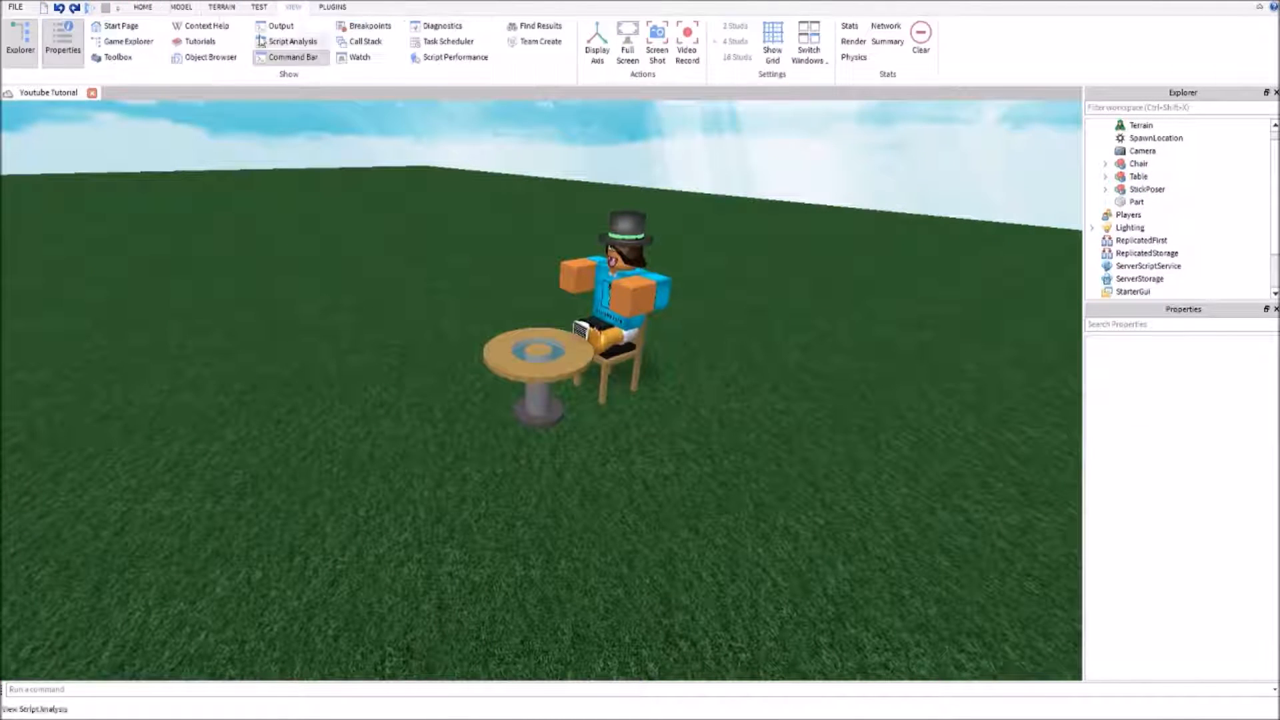
click(117, 58)
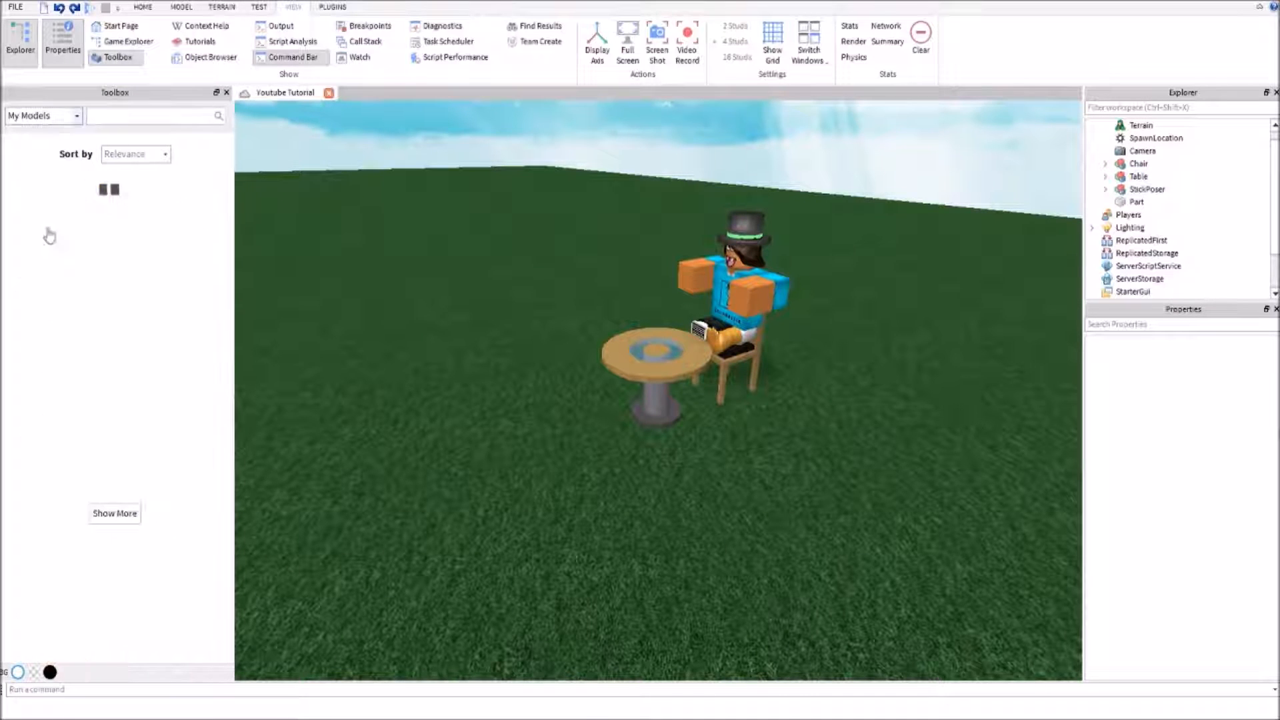
click(52, 223)
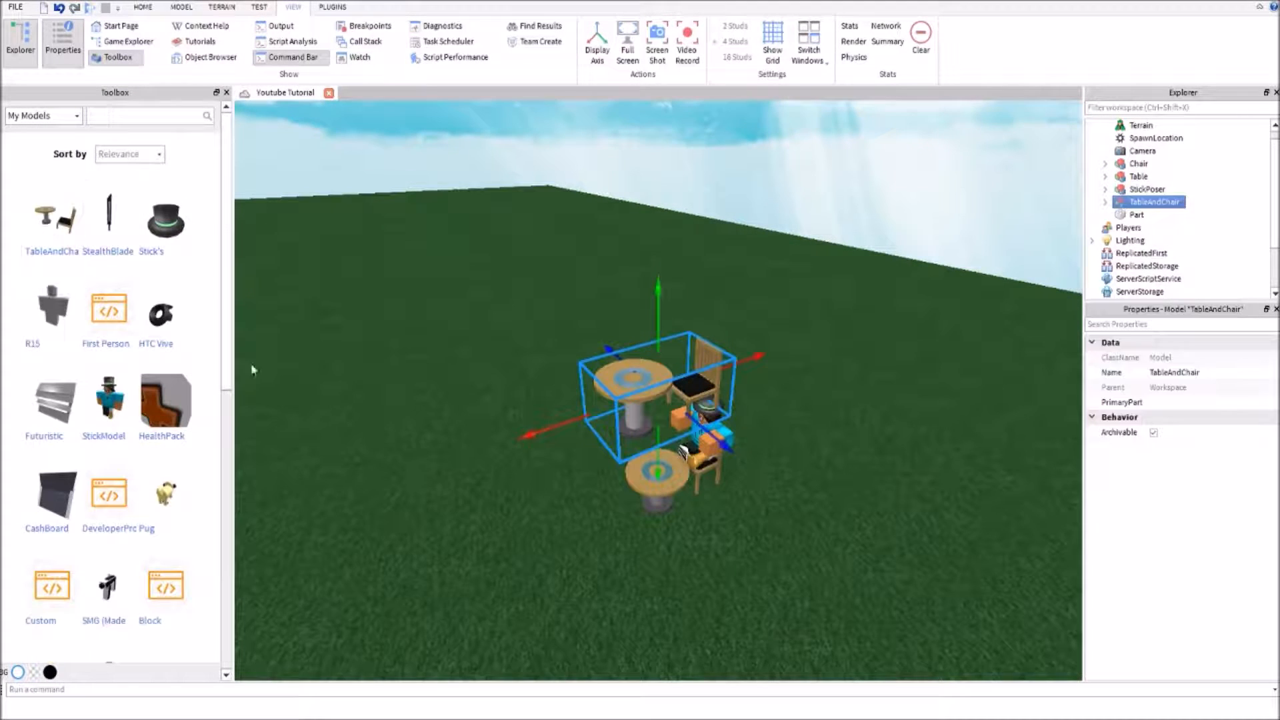
drag(655, 404, 577, 471)
key(ctrl+r)
click(550, 559)
Compare the inserted table and chair up close with the newly built set
right_drag(550, 559, 552, 561)
key(w)
key(s)
key(w)
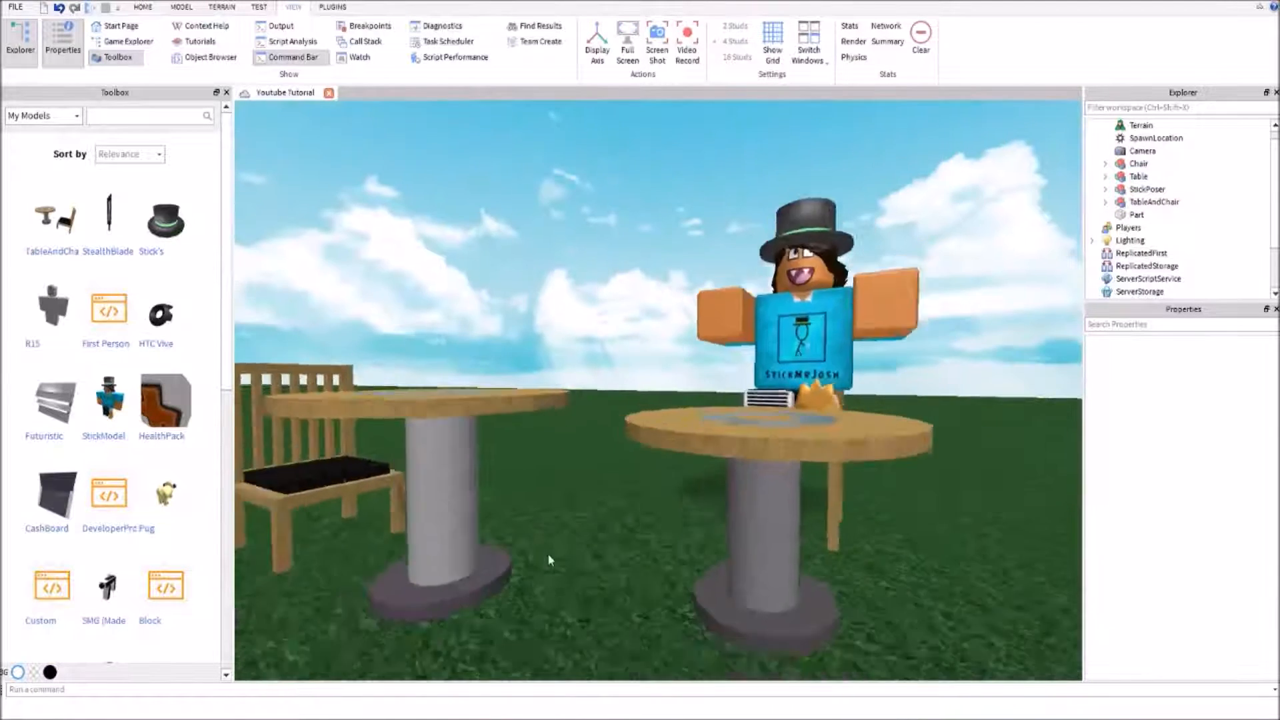
key(s)
click(492, 509)
Move the TableAndChair model so its tabletop meets the table in front of the seated character
drag(661, 457, 855, 546)
click(858, 542)
key(w)
right_drag(883, 458, 882, 458)
key(d)
key(d)
key(d)
right_drag(887, 436, 898, 448)
key(d)
right_drag(777, 438, 722, 479)
click(708, 478)
click(826, 540)
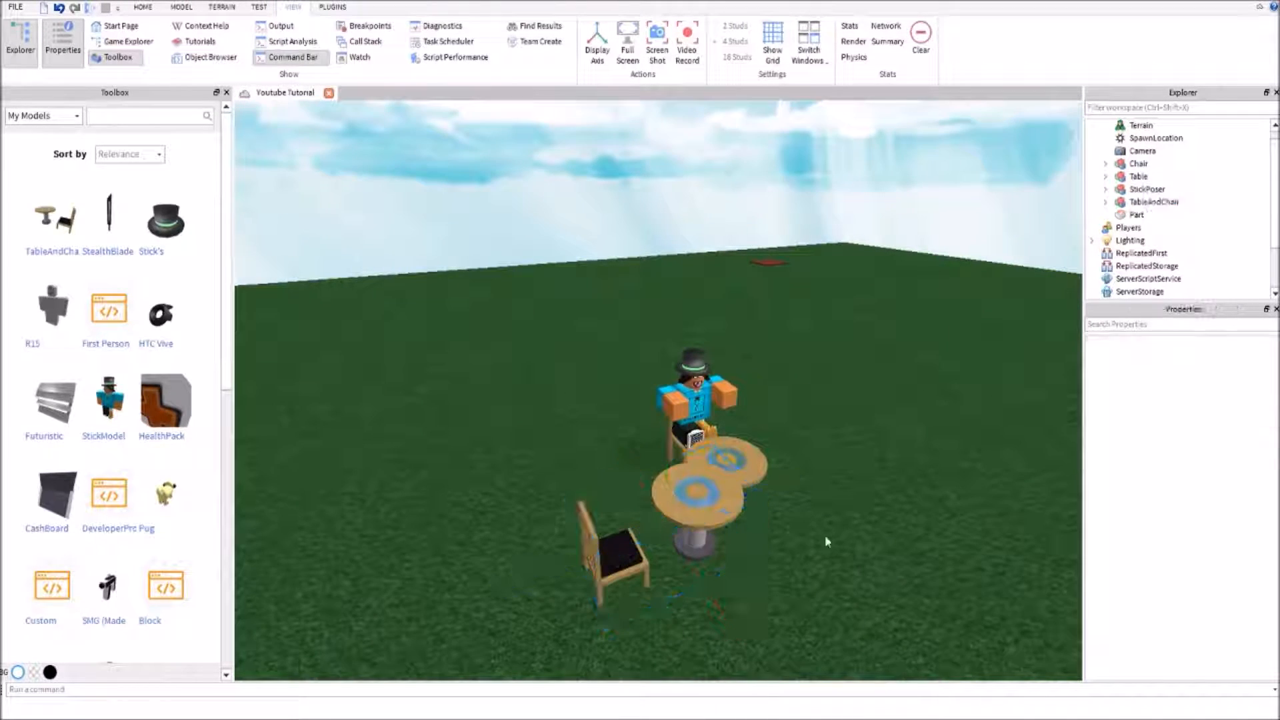
Rotate and reposition the TableAndChair model so its chair faces the seated character across the two tables
right_drag(732, 511, 732, 511)
scroll(733, 510, up, 3)
drag(626, 446, 515, 457)
key(ctrl+r)
click(559, 533)
drag(587, 349, 606, 538)
click(783, 580)
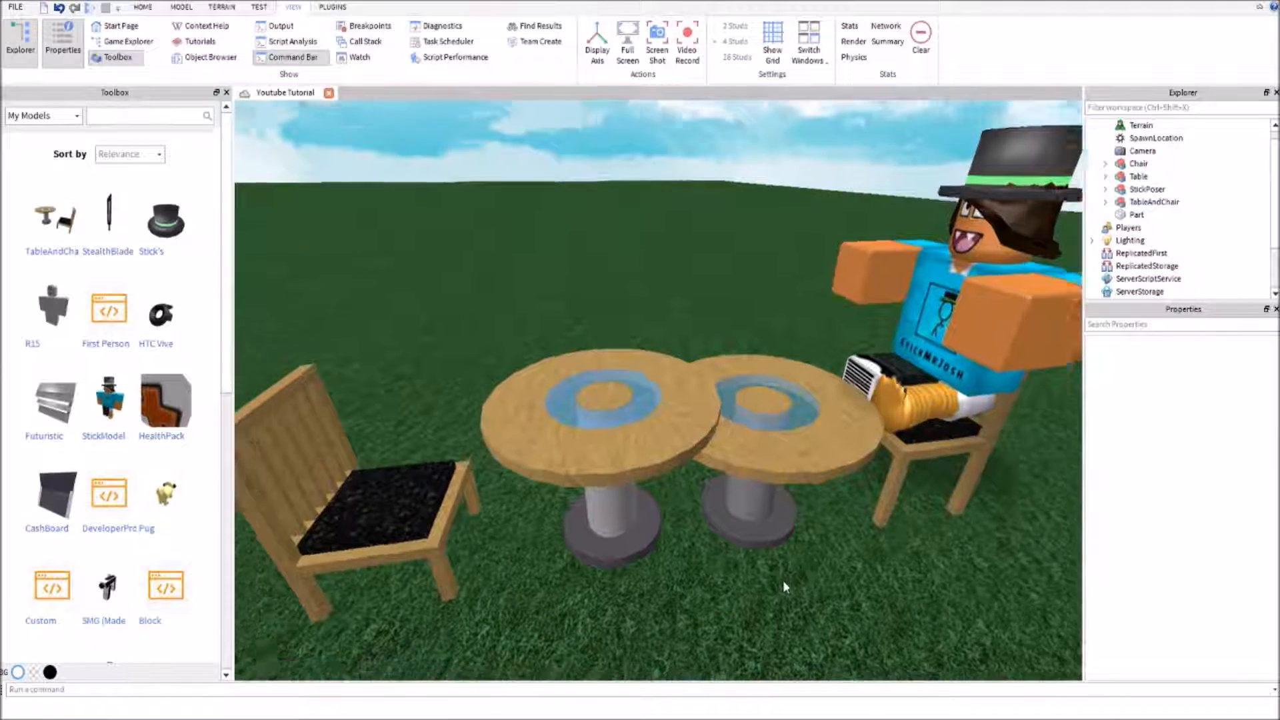
right_drag(782, 580, 783, 580)
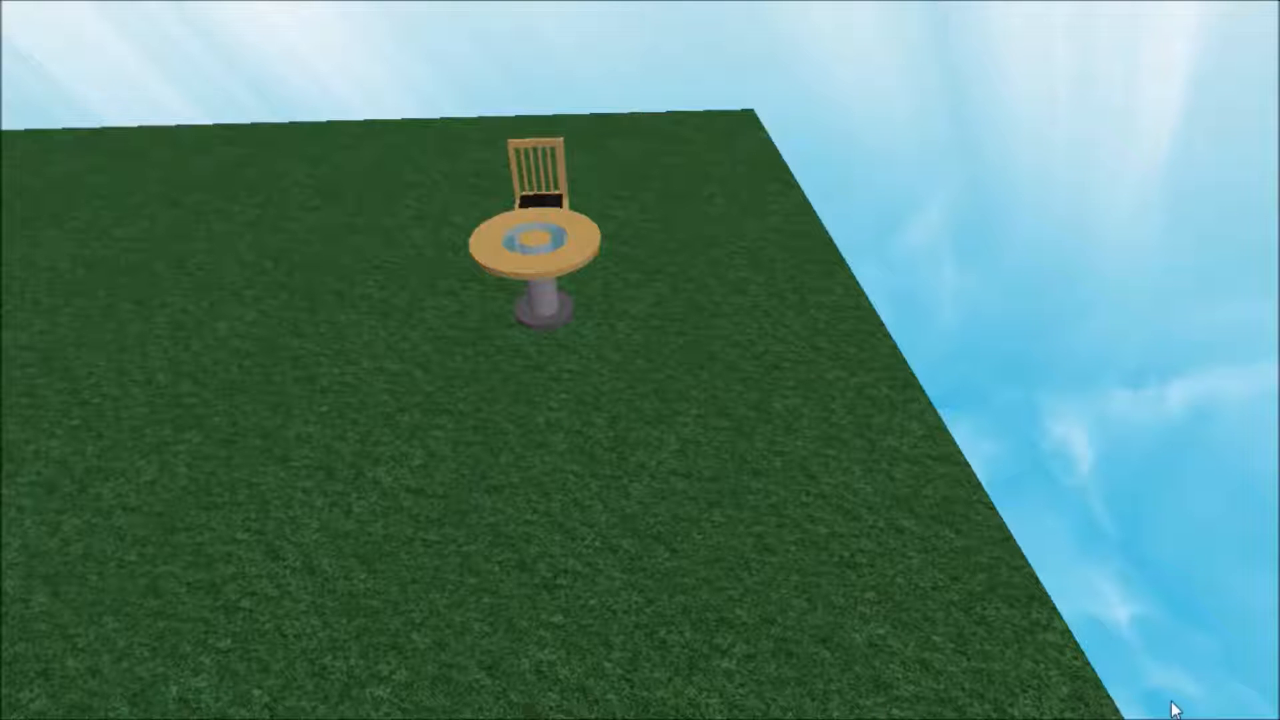
right_drag(846, 682, 845, 684)
key(w)
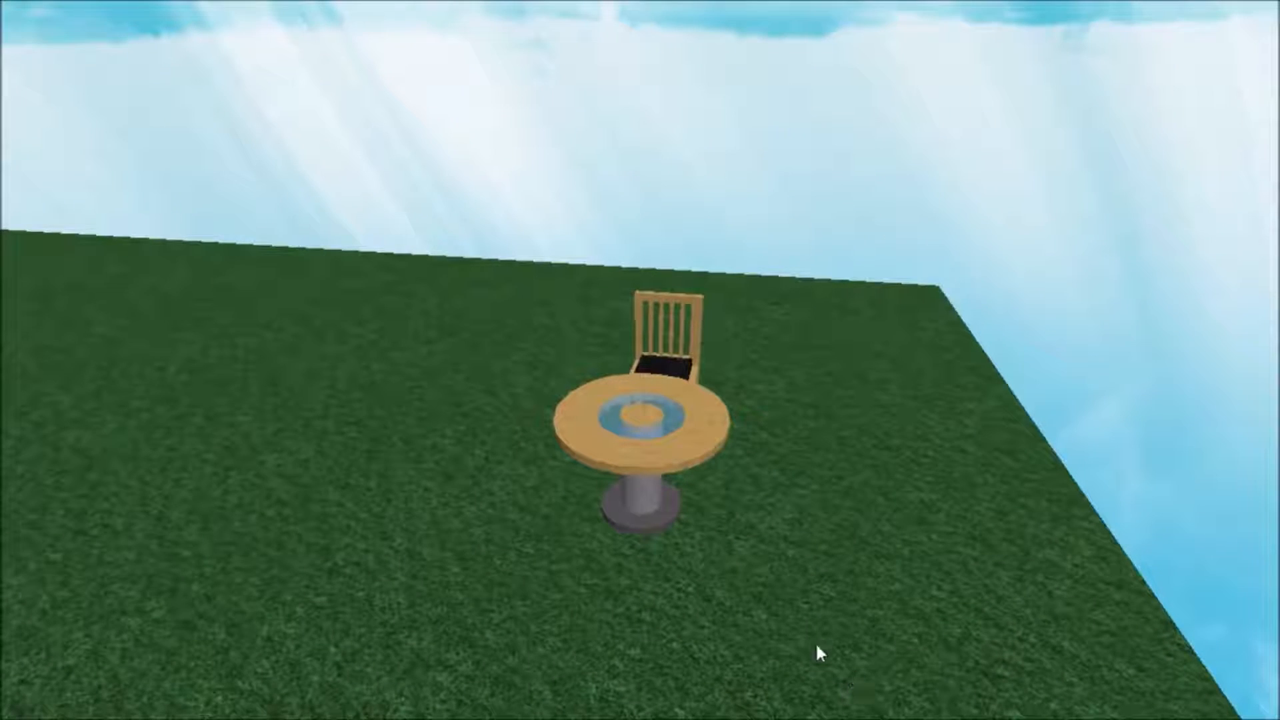